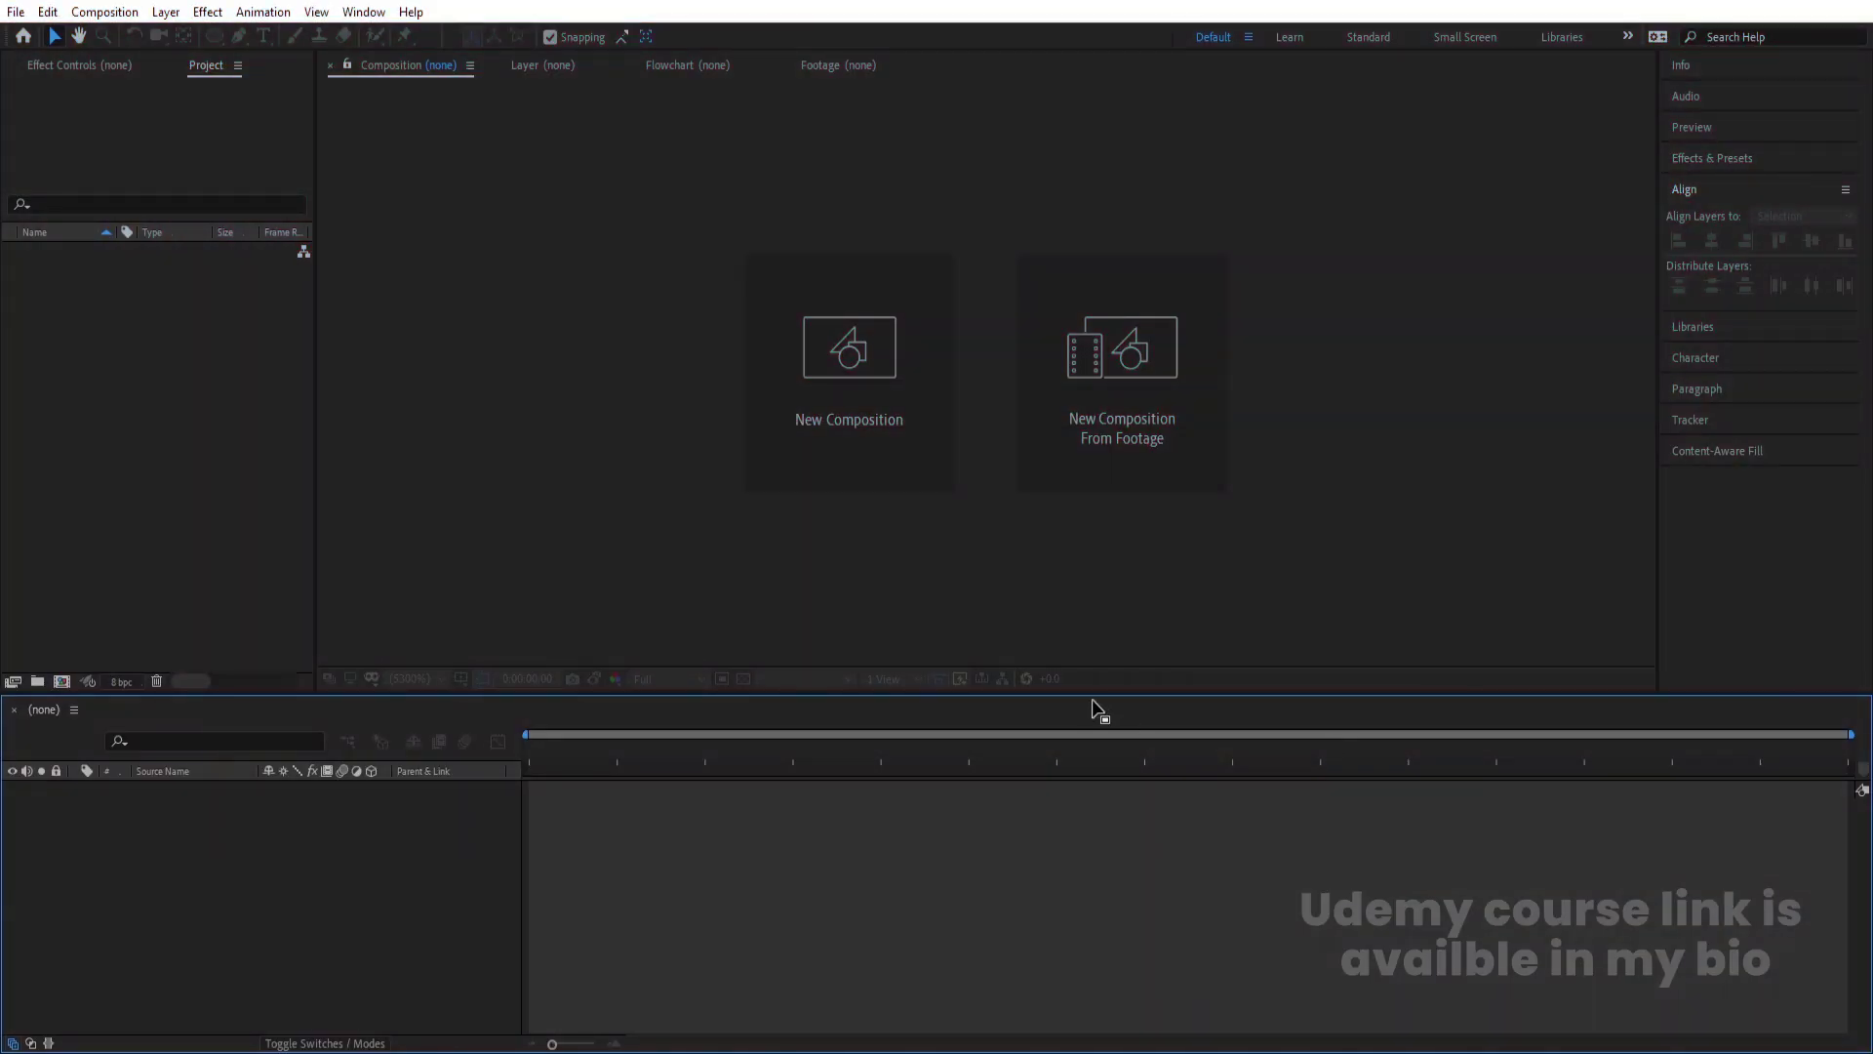
- Create the 'Main Animation' composition with a red FF0000 background
click(823, 374)
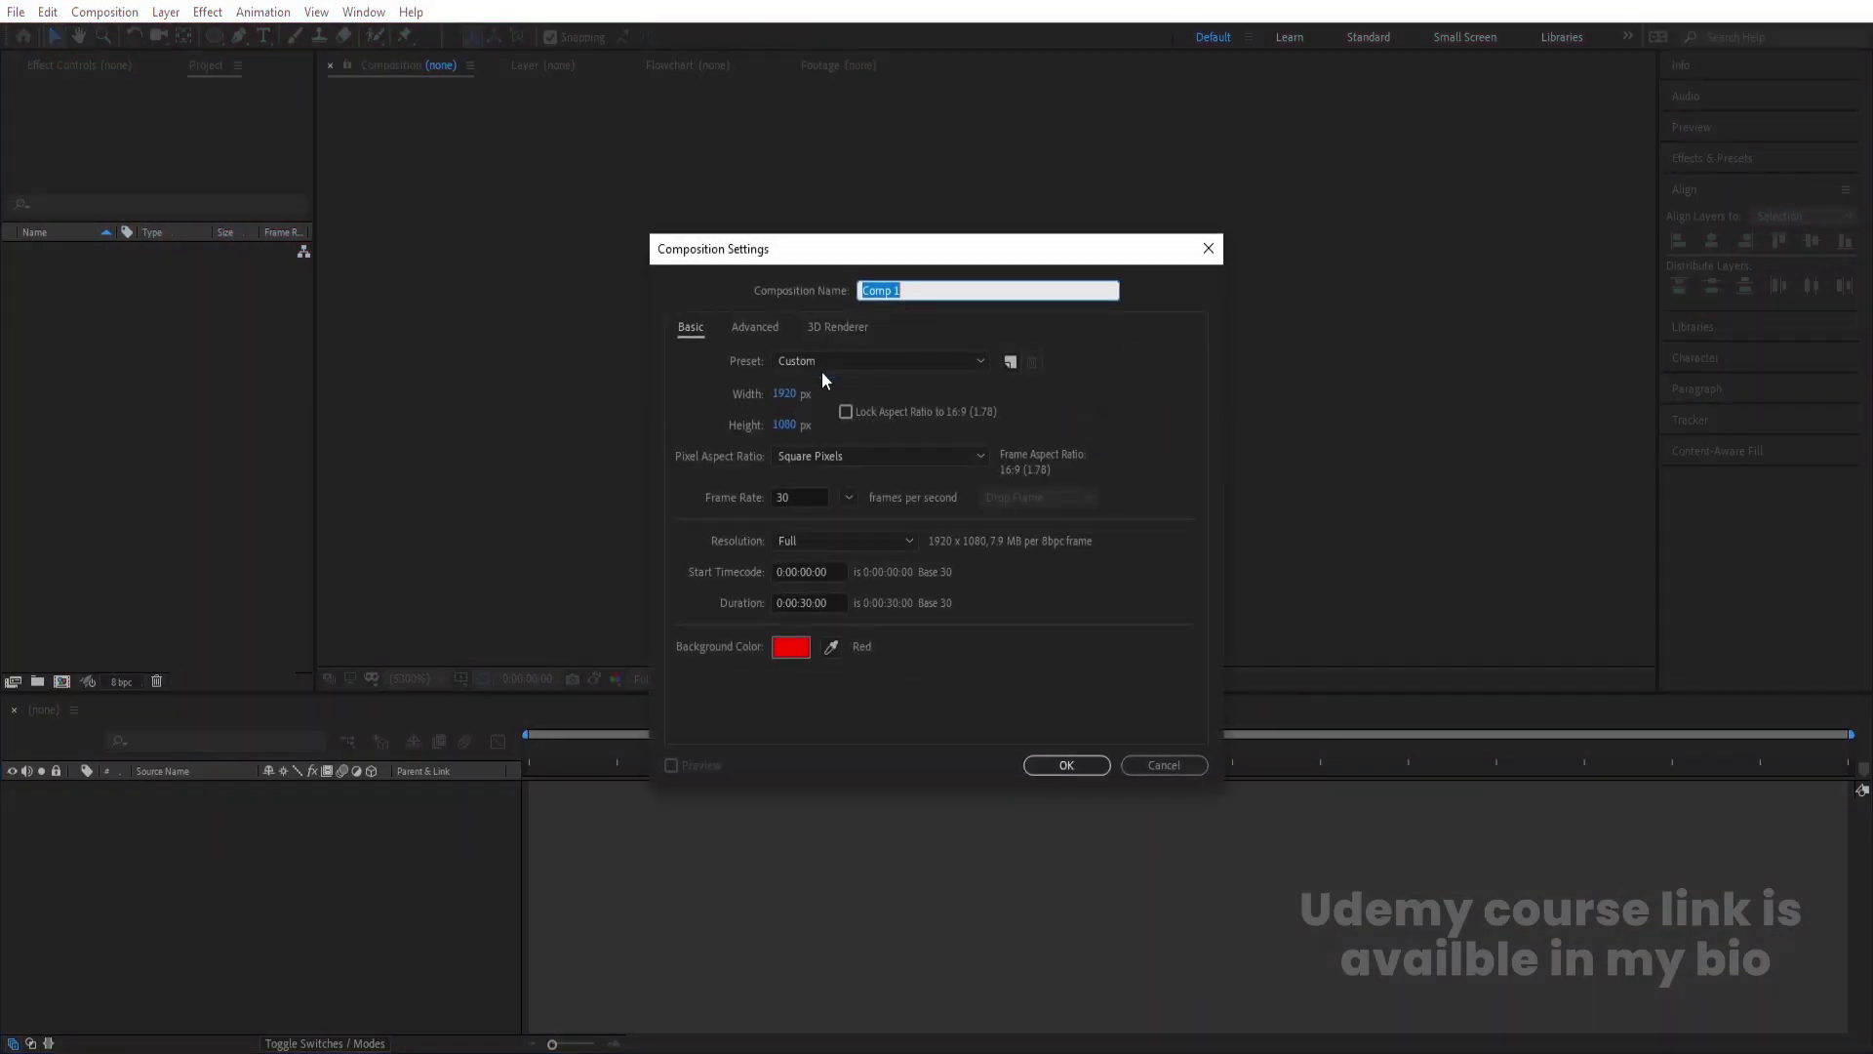
text(Main Animation)
click(805, 648)
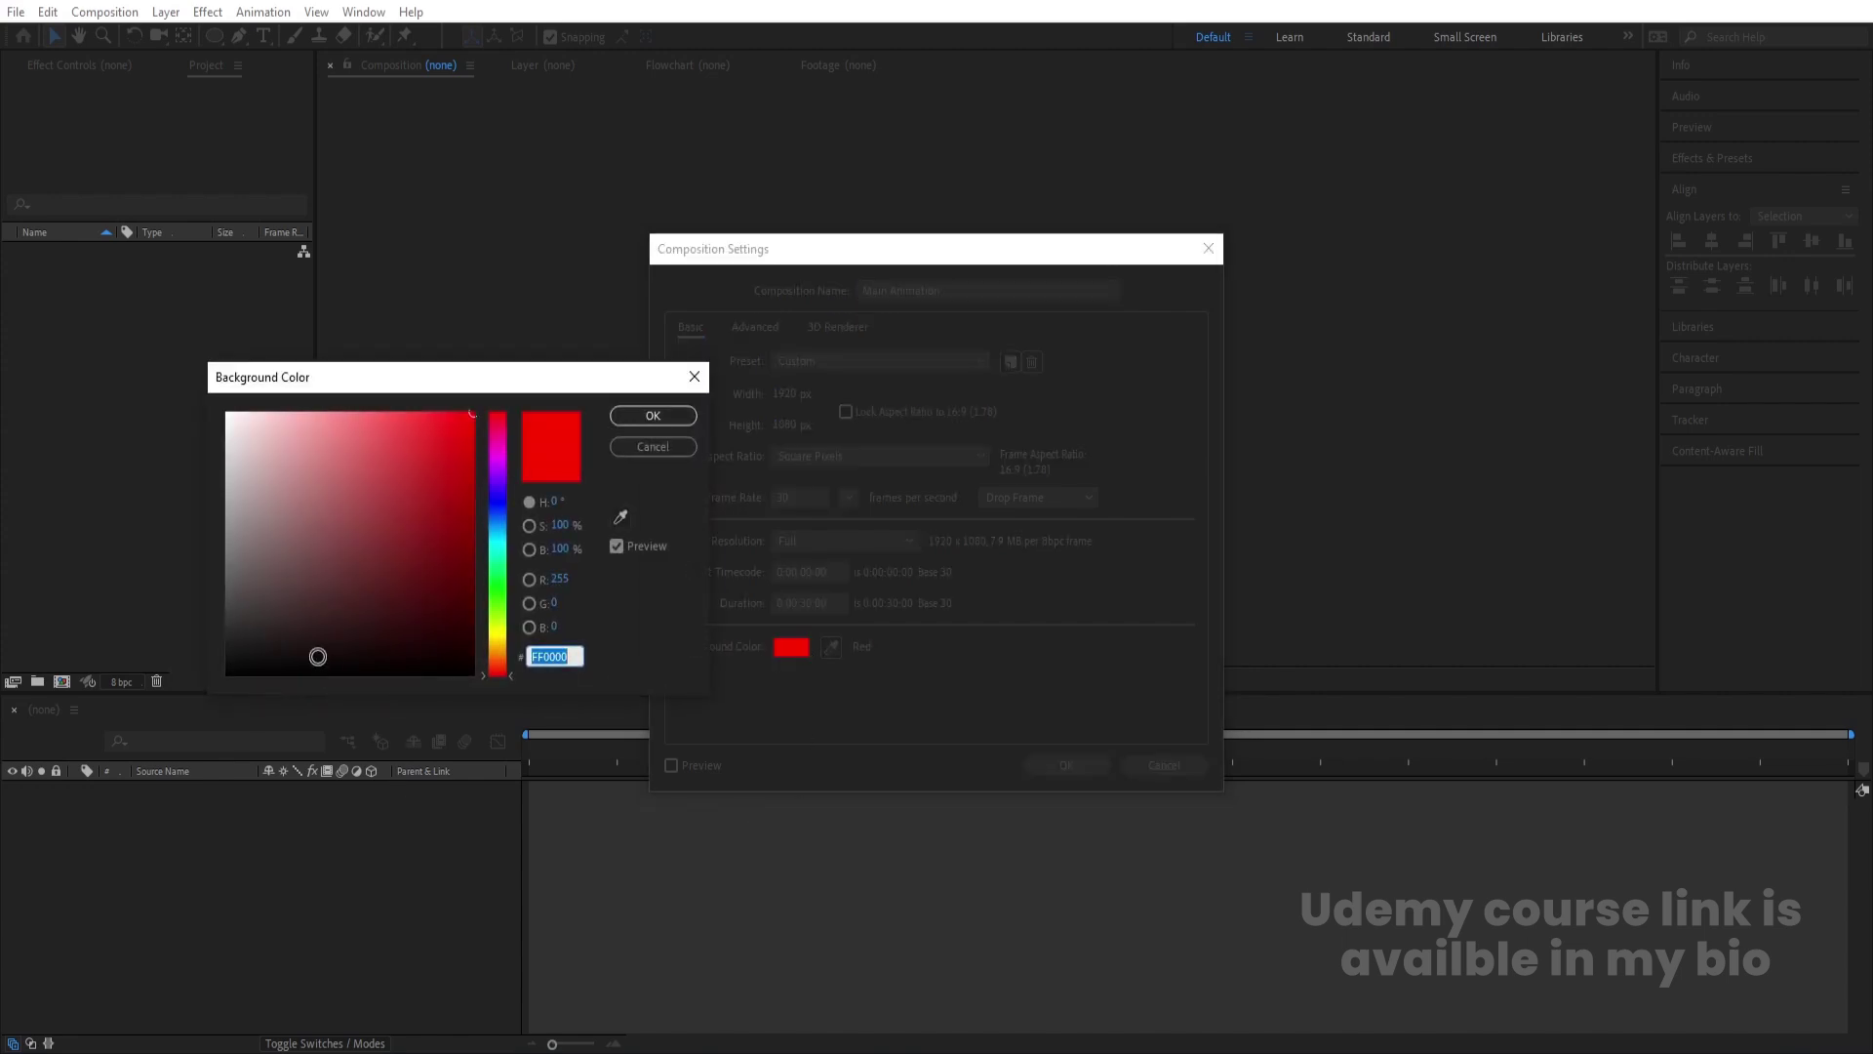
key(Return)
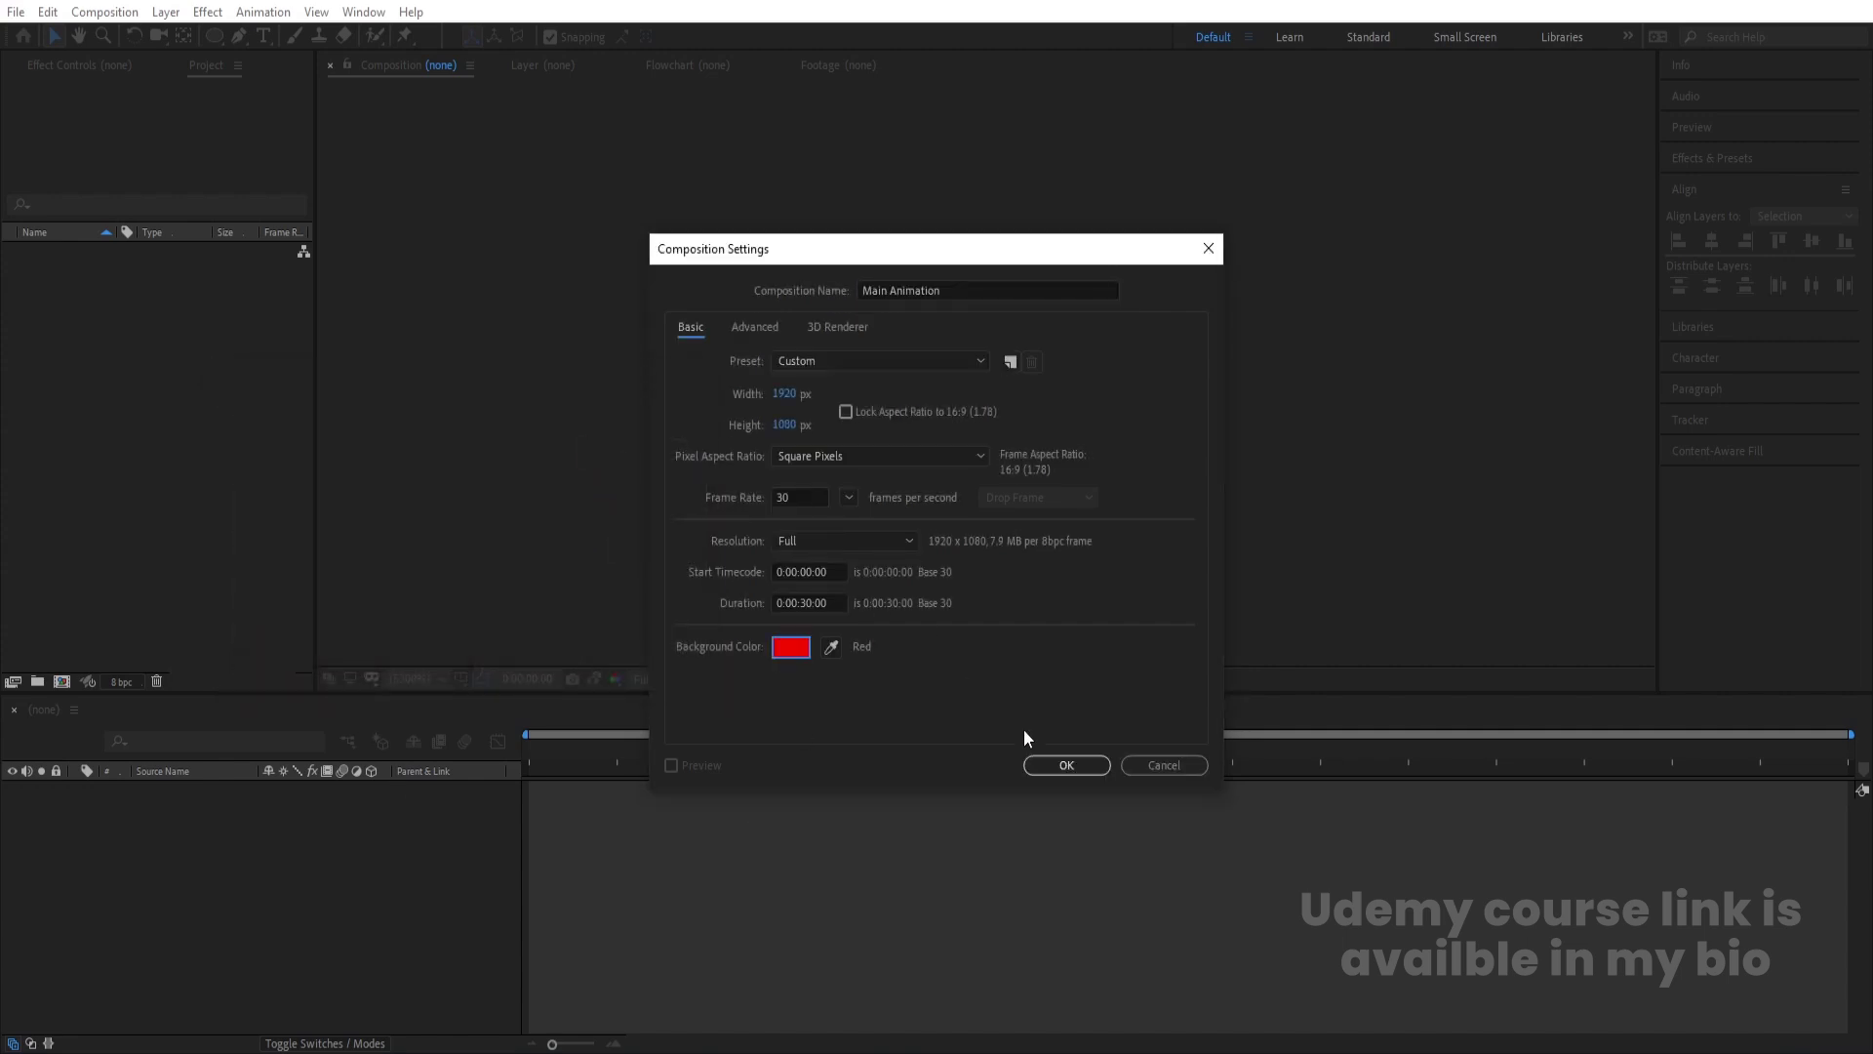
click(1065, 766)
click(461, 678)
- Show the title/action safe margins and draw a white-filled ellipse on the red canvas
click(499, 704)
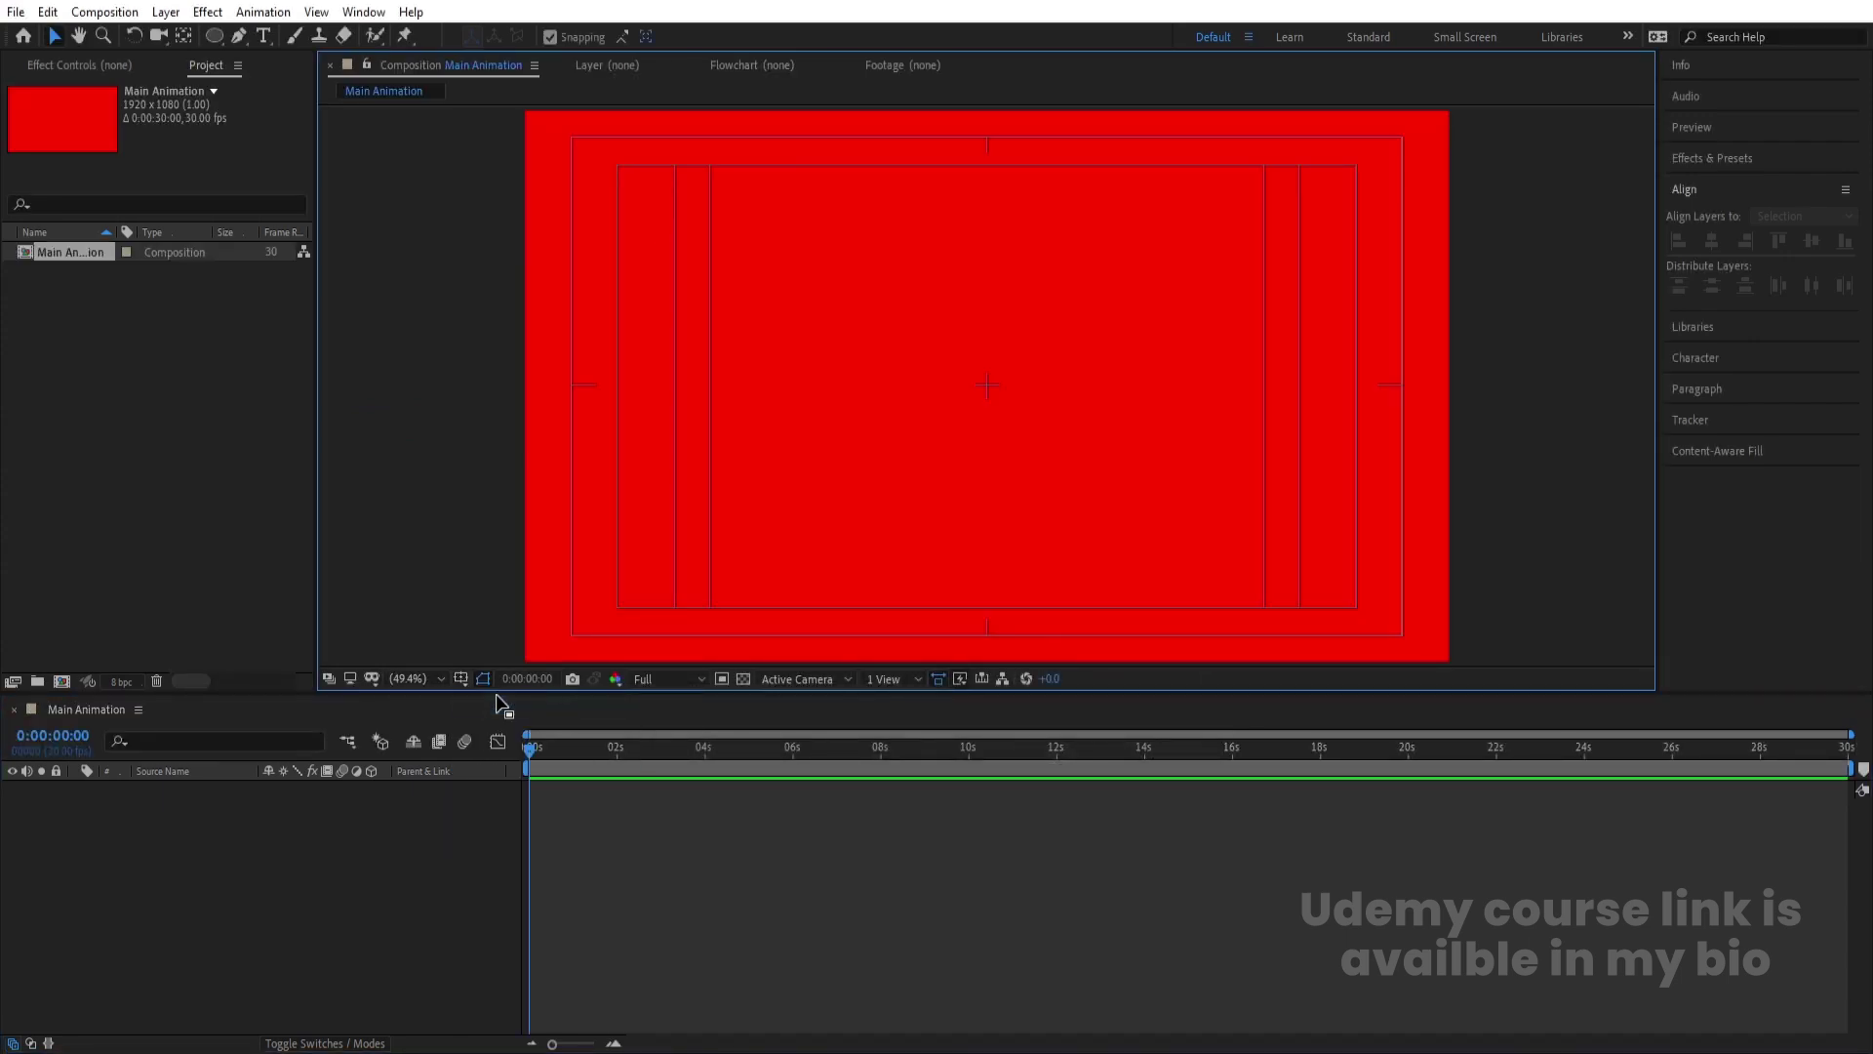
click(214, 39)
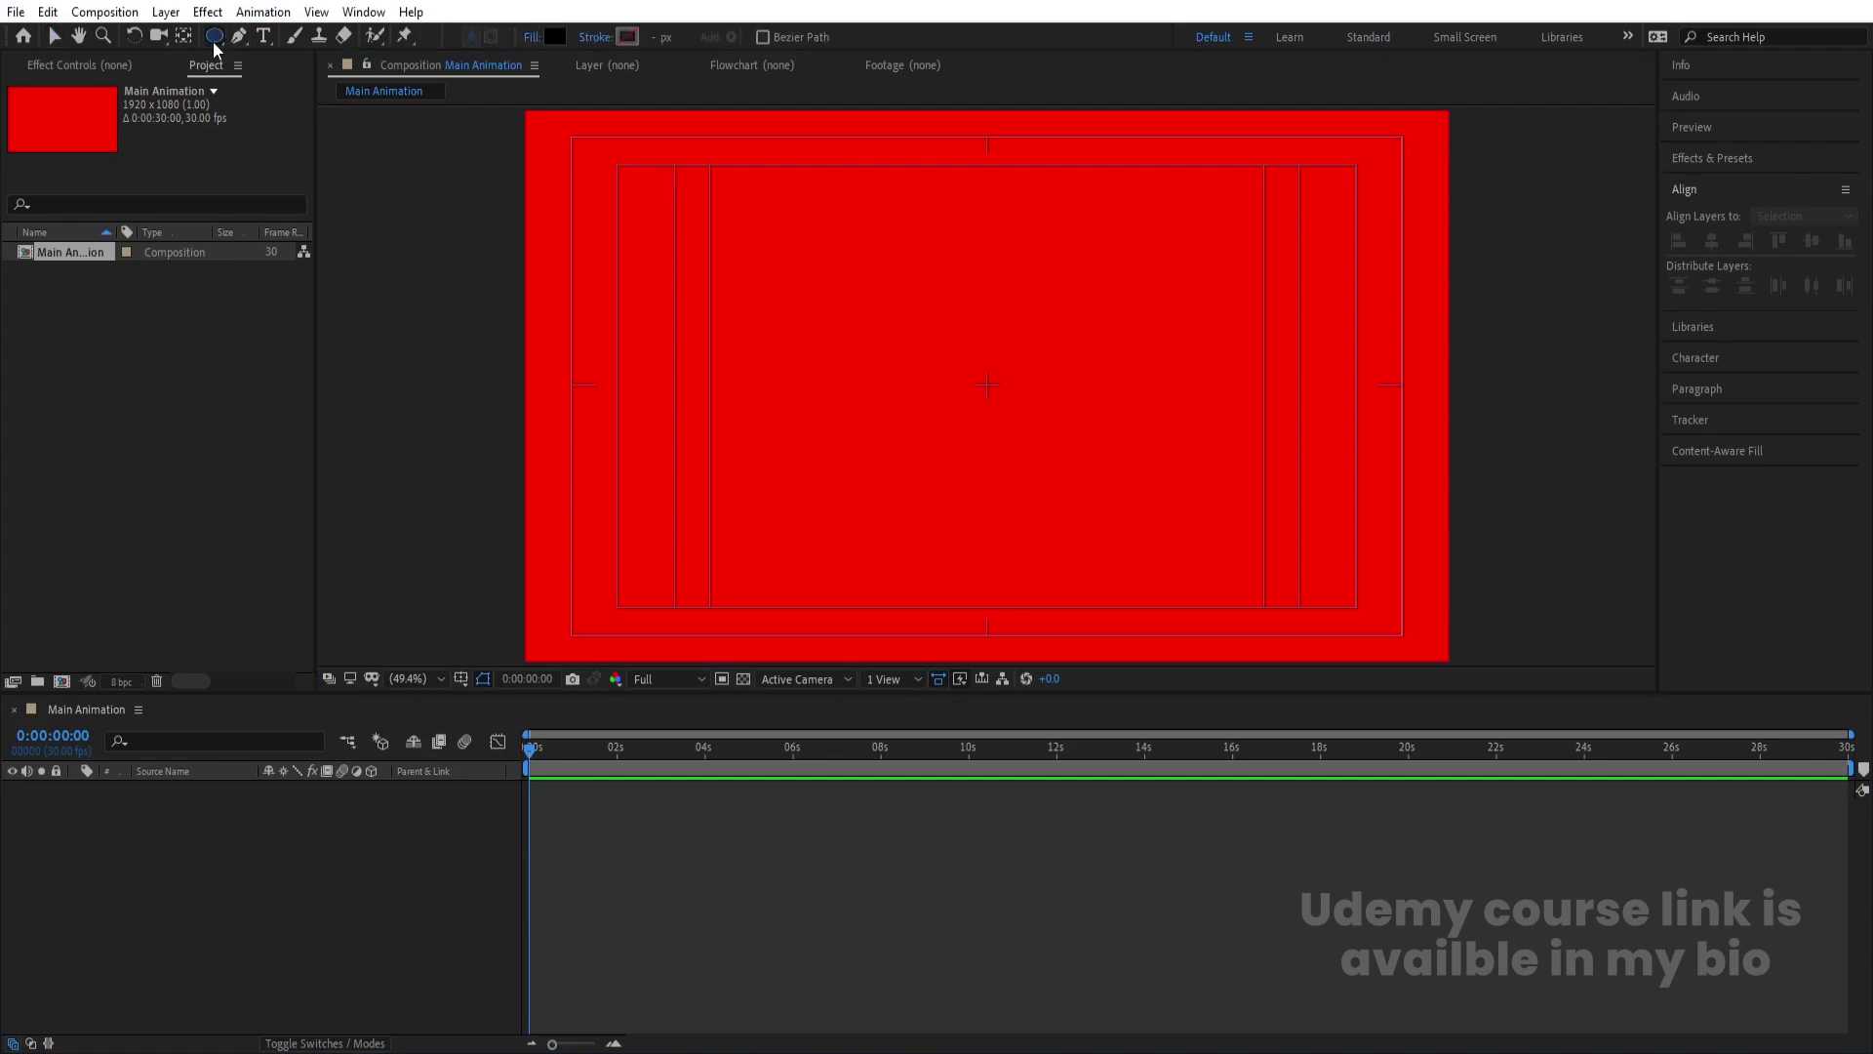
click(556, 39)
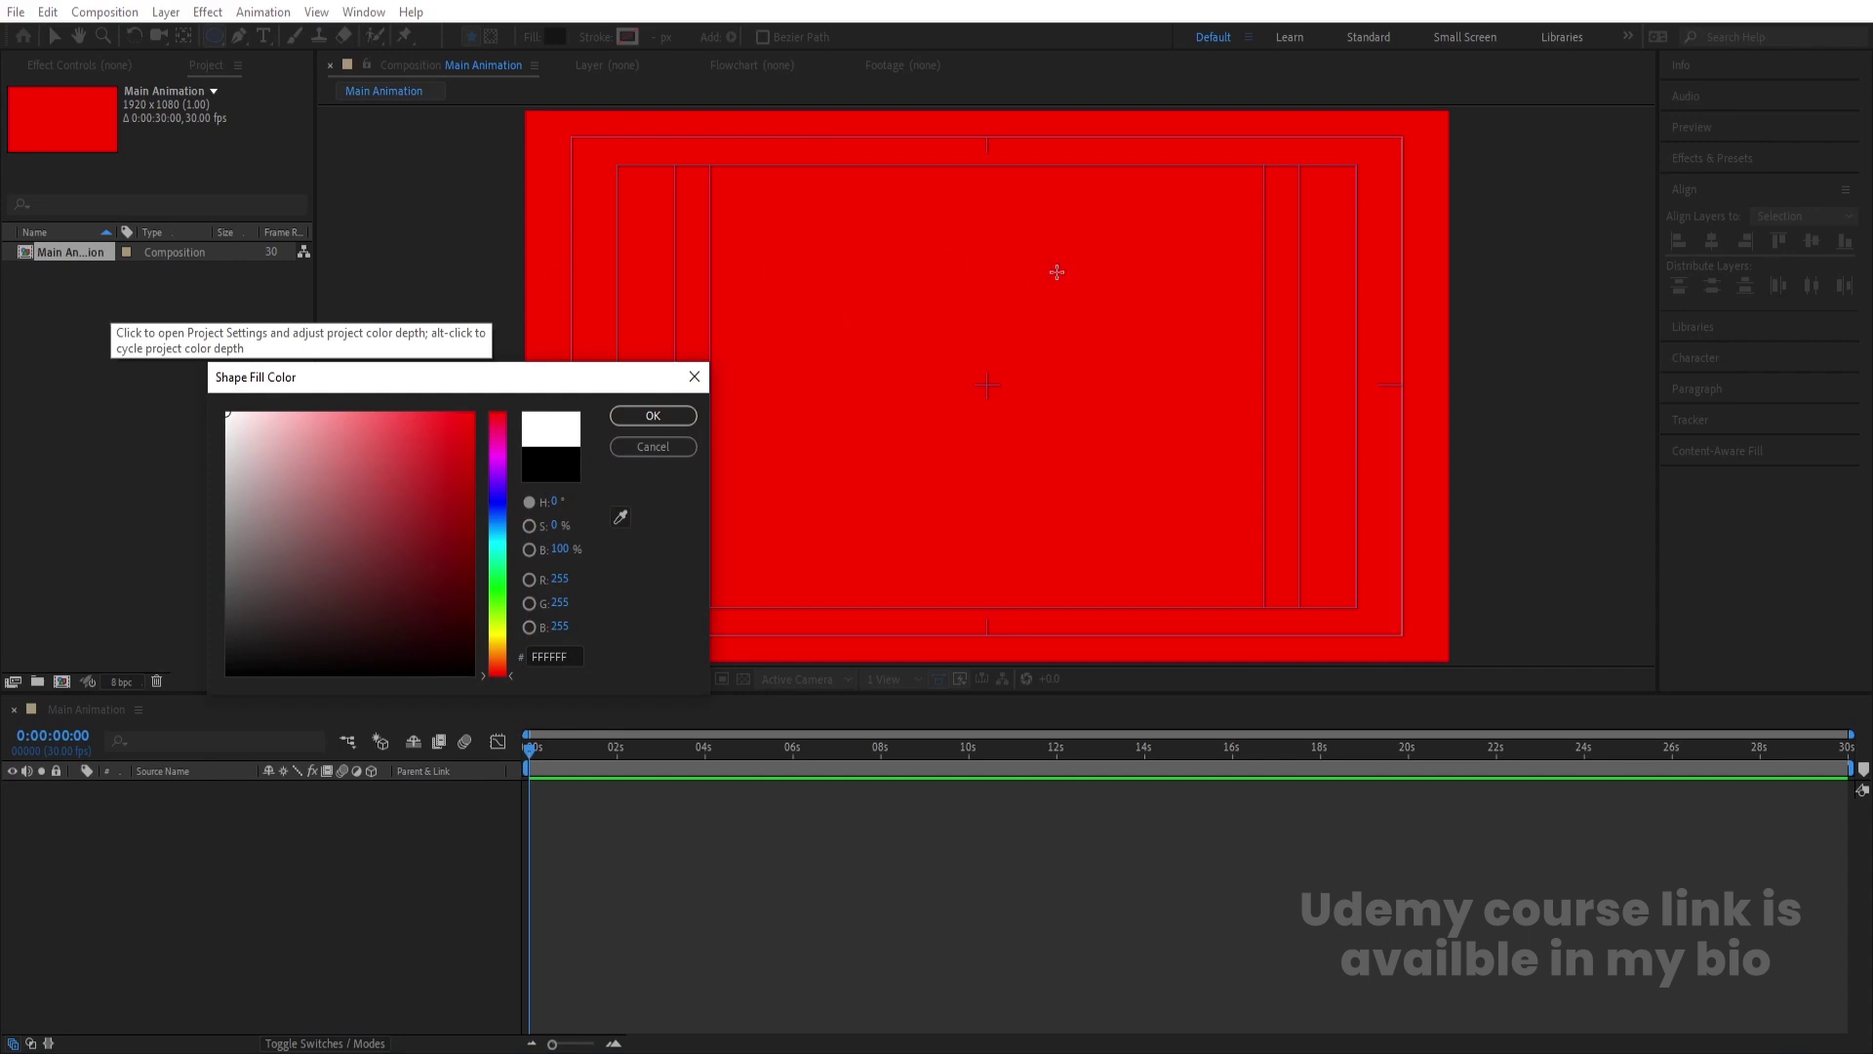
key(Return)
drag(824, 231, 1205, 633)
- Centre the ellipse's anchor point and align it horizontally and vertically in the composition
click(113, 876)
click(150, 790)
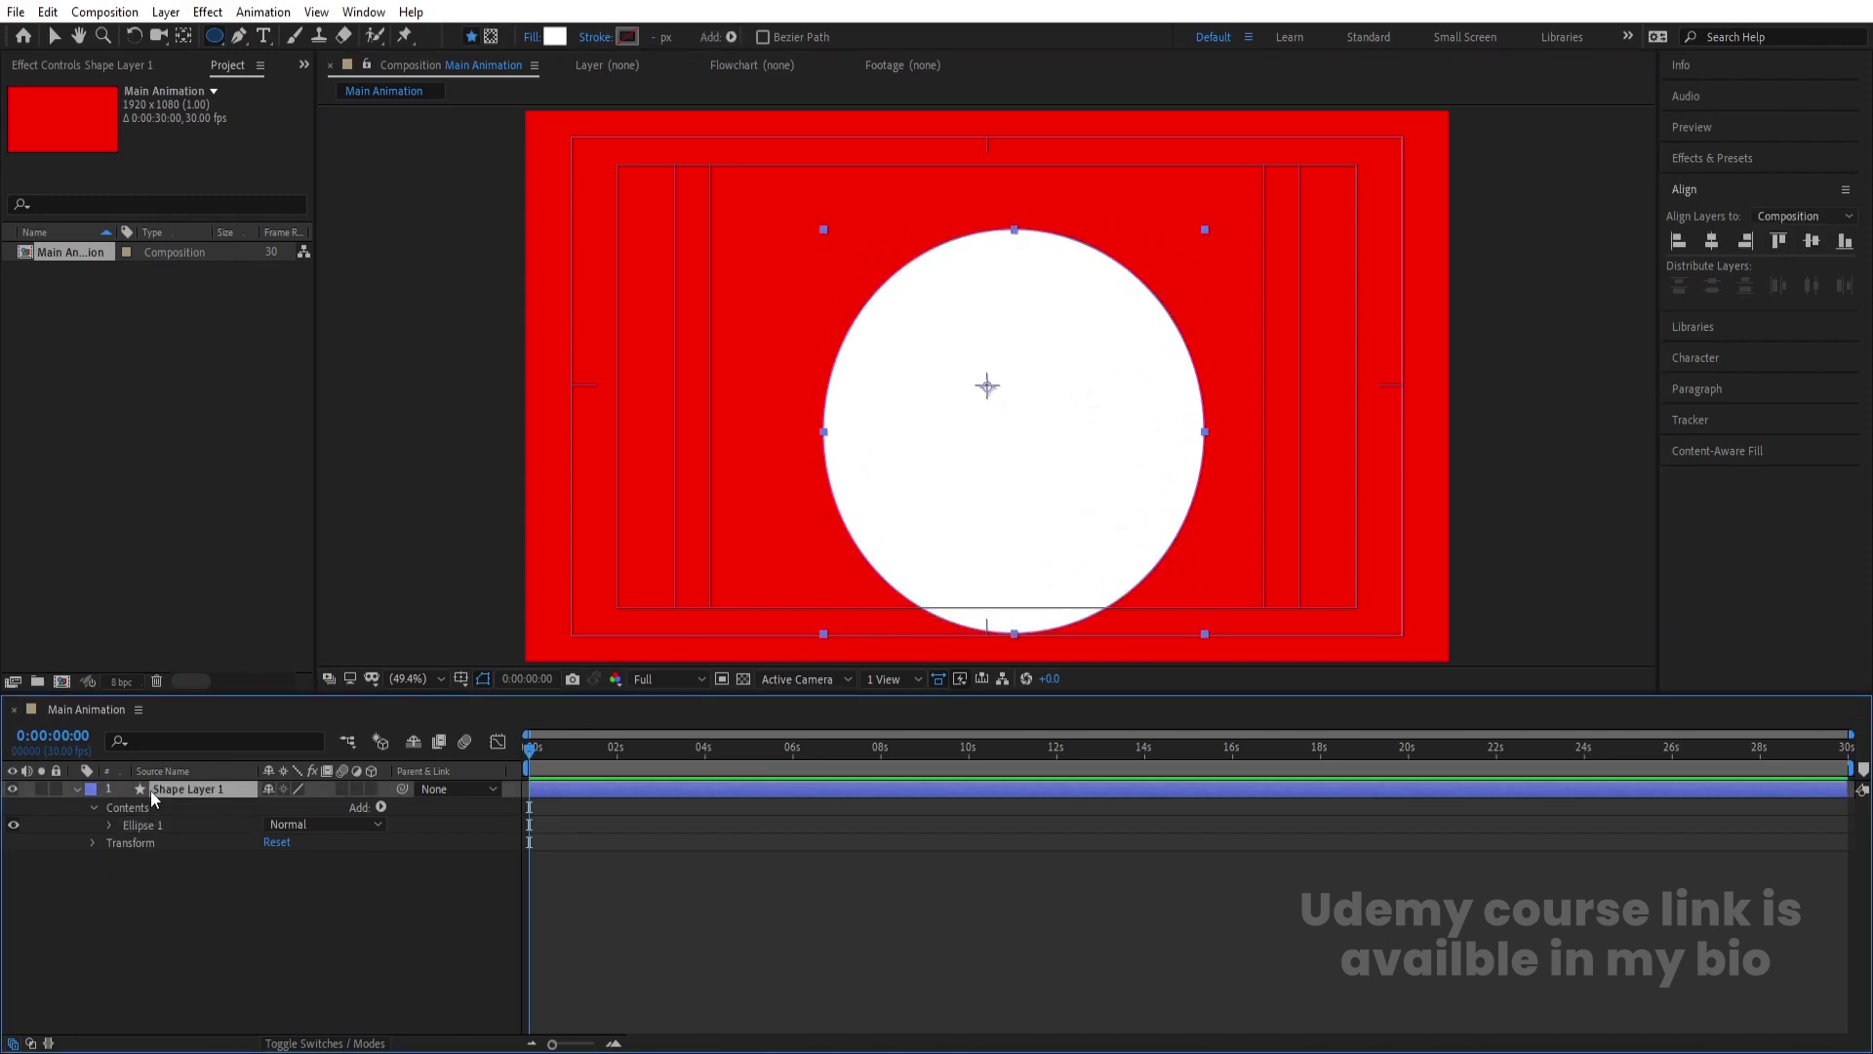
key(ctrl+alt+Home)
click(1712, 241)
click(1812, 241)
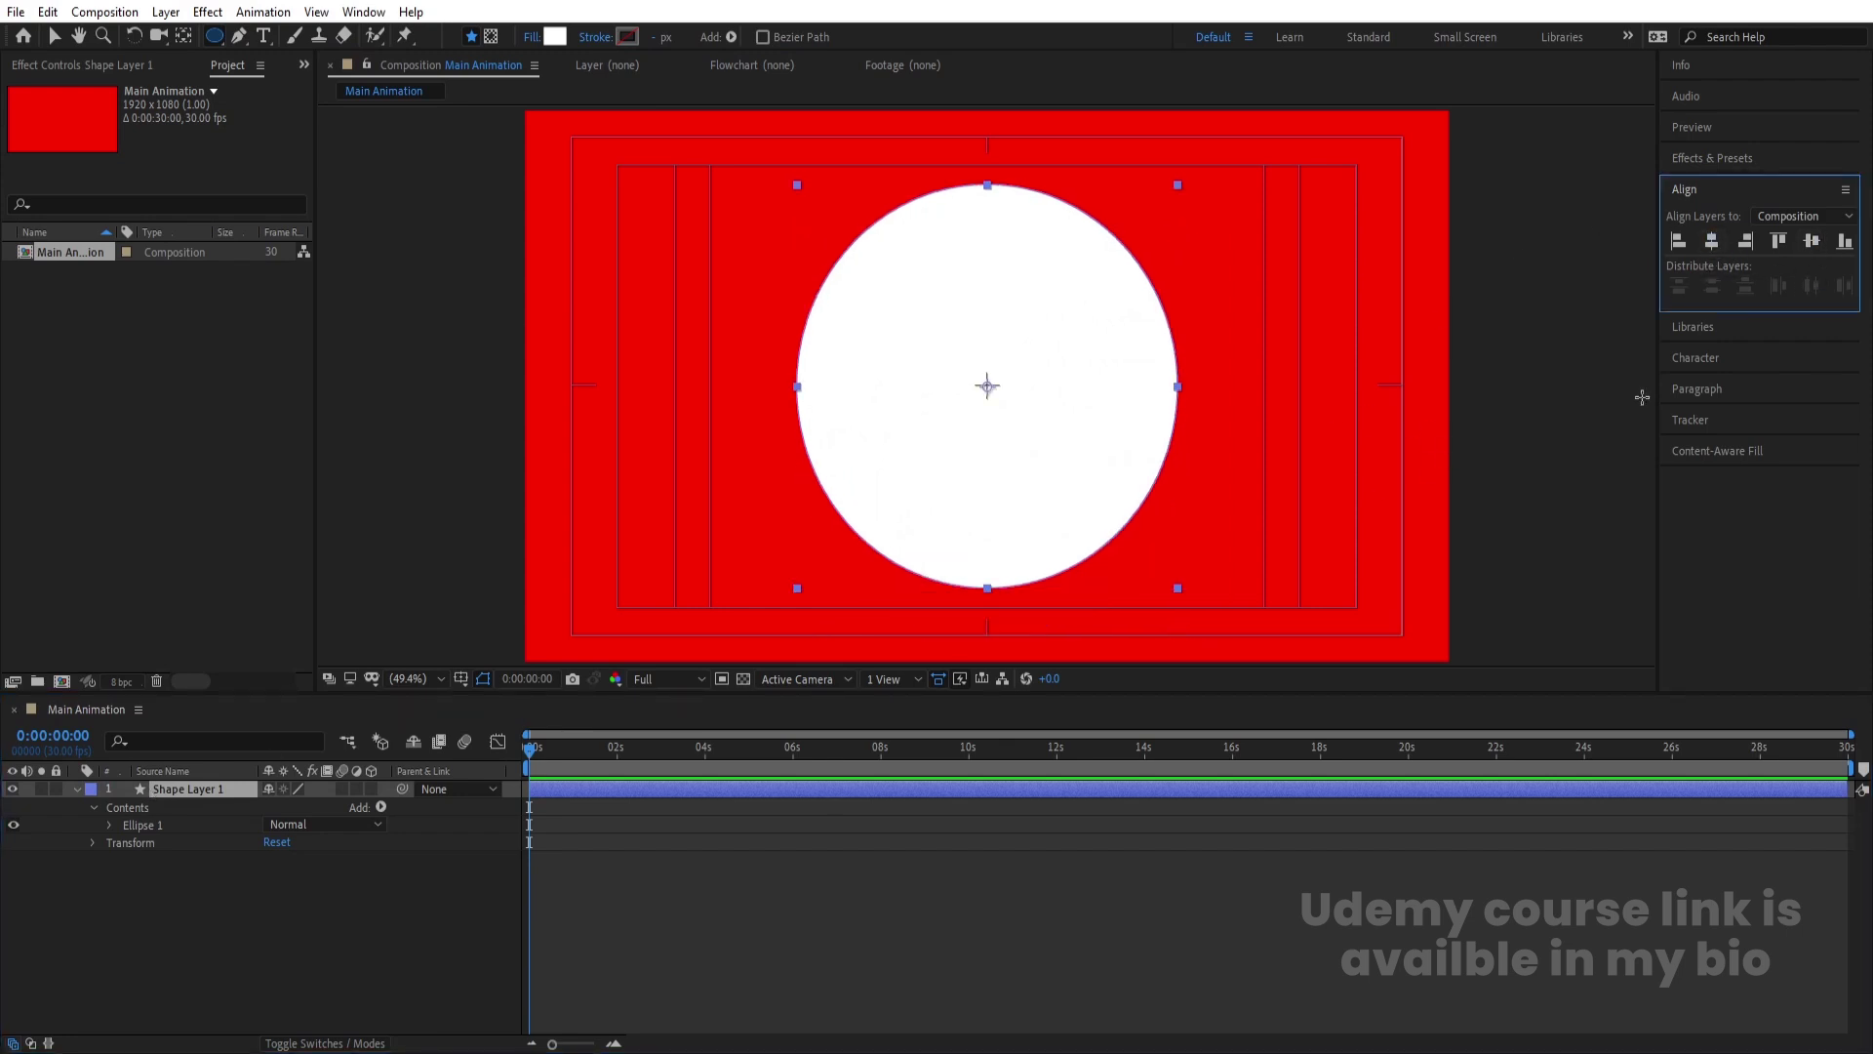
click(179, 792)
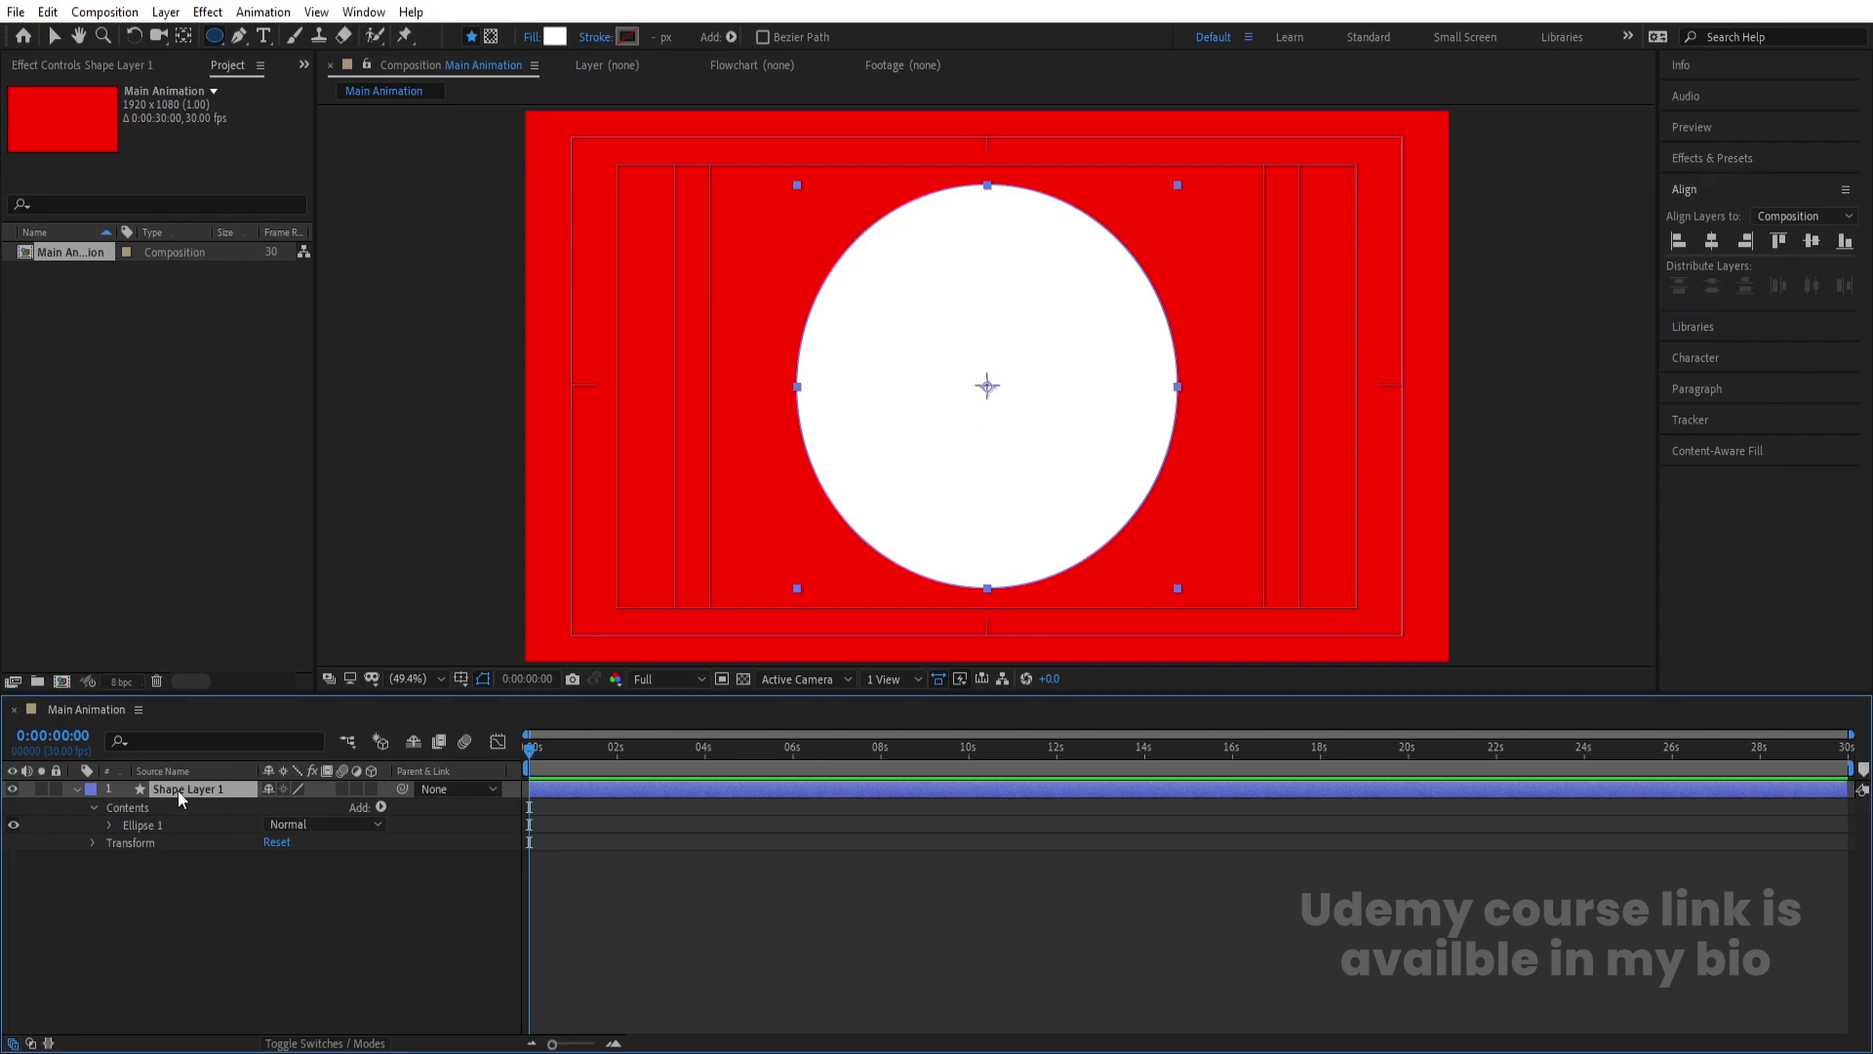
- Find the ellipse's Size property and set it to 800×800
click(147, 742)
text(size)
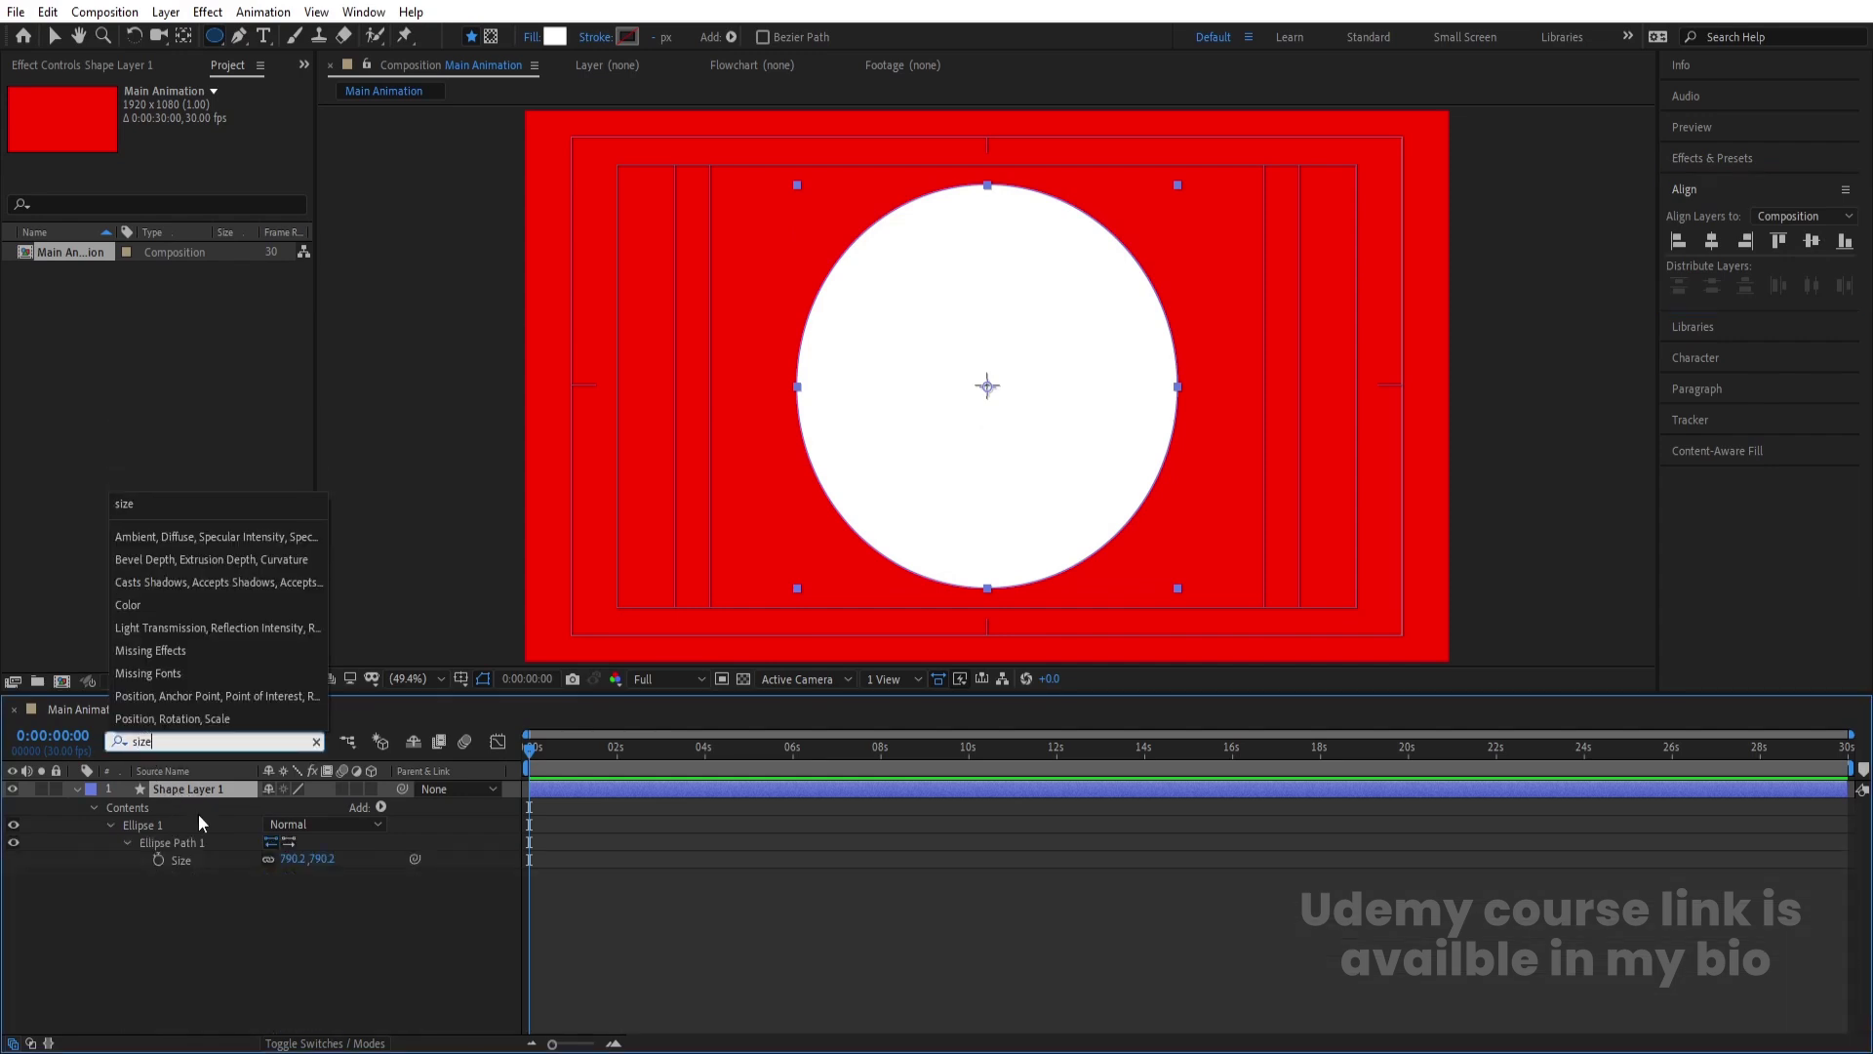
click(285, 860)
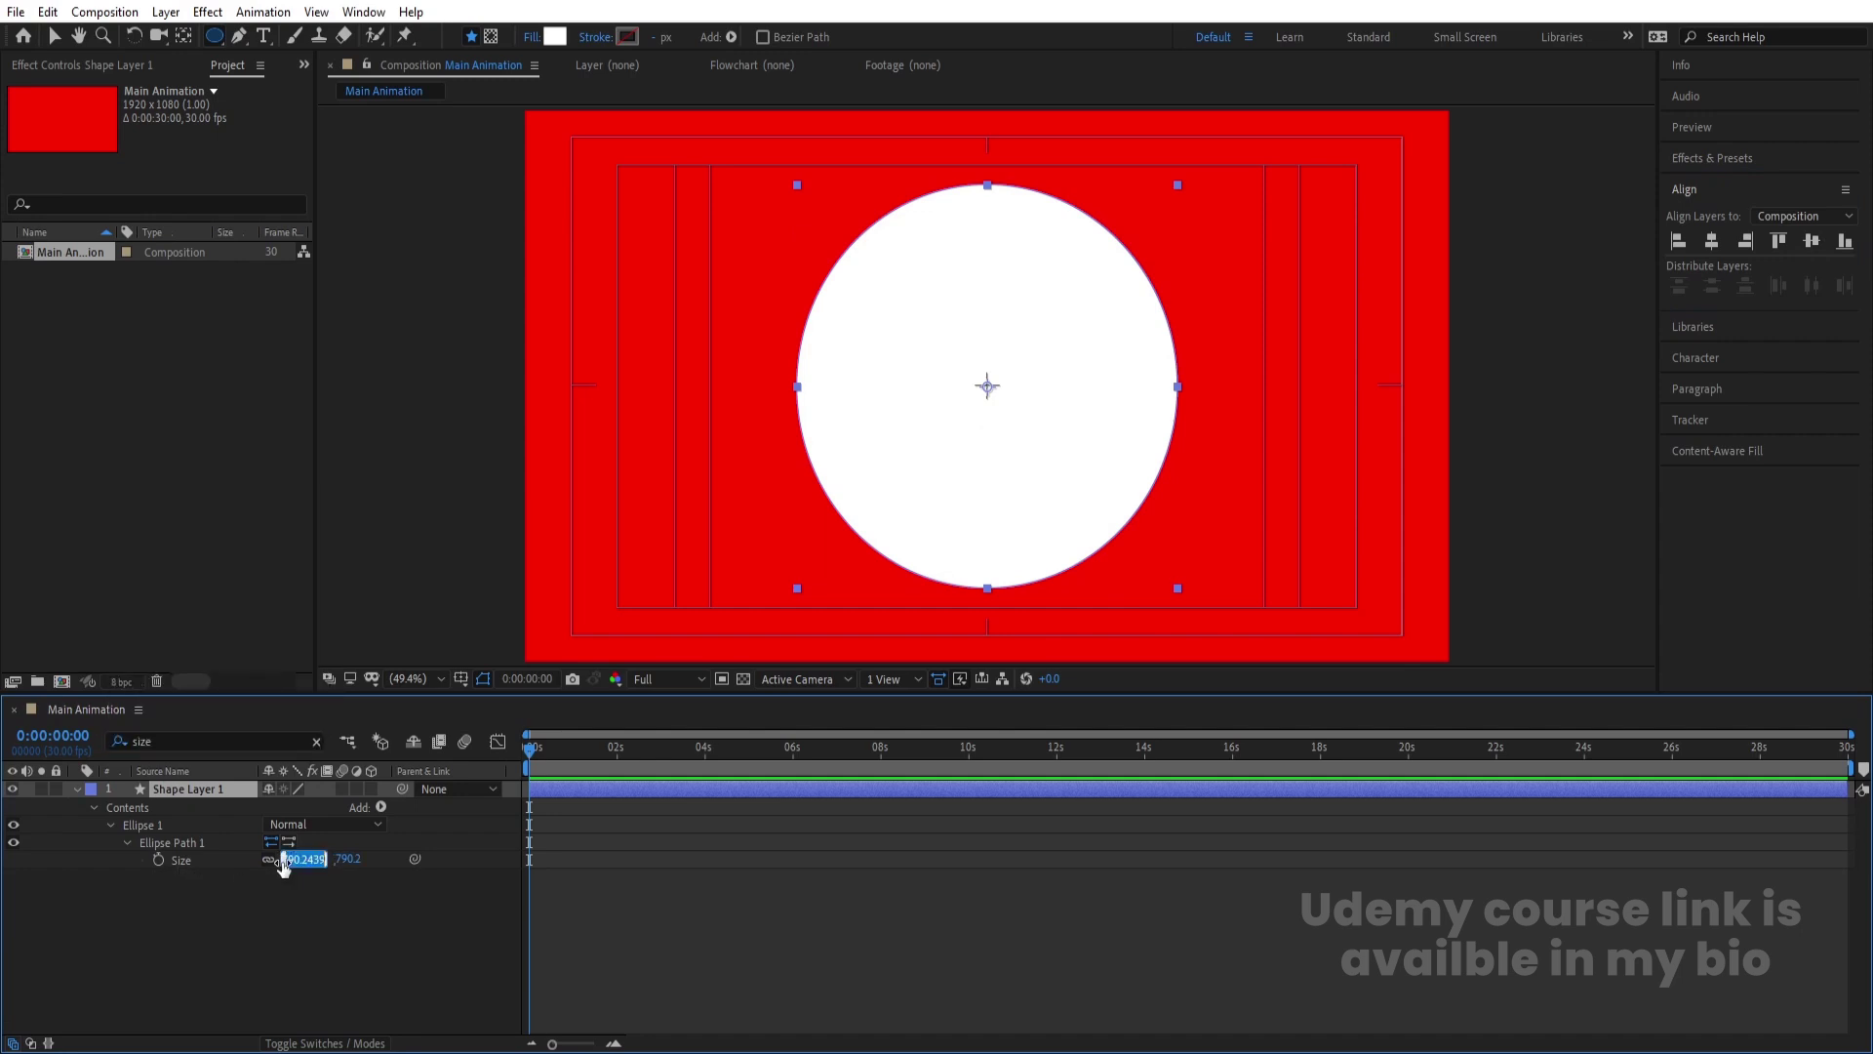
text(700)
key(Return)
click(271, 910)
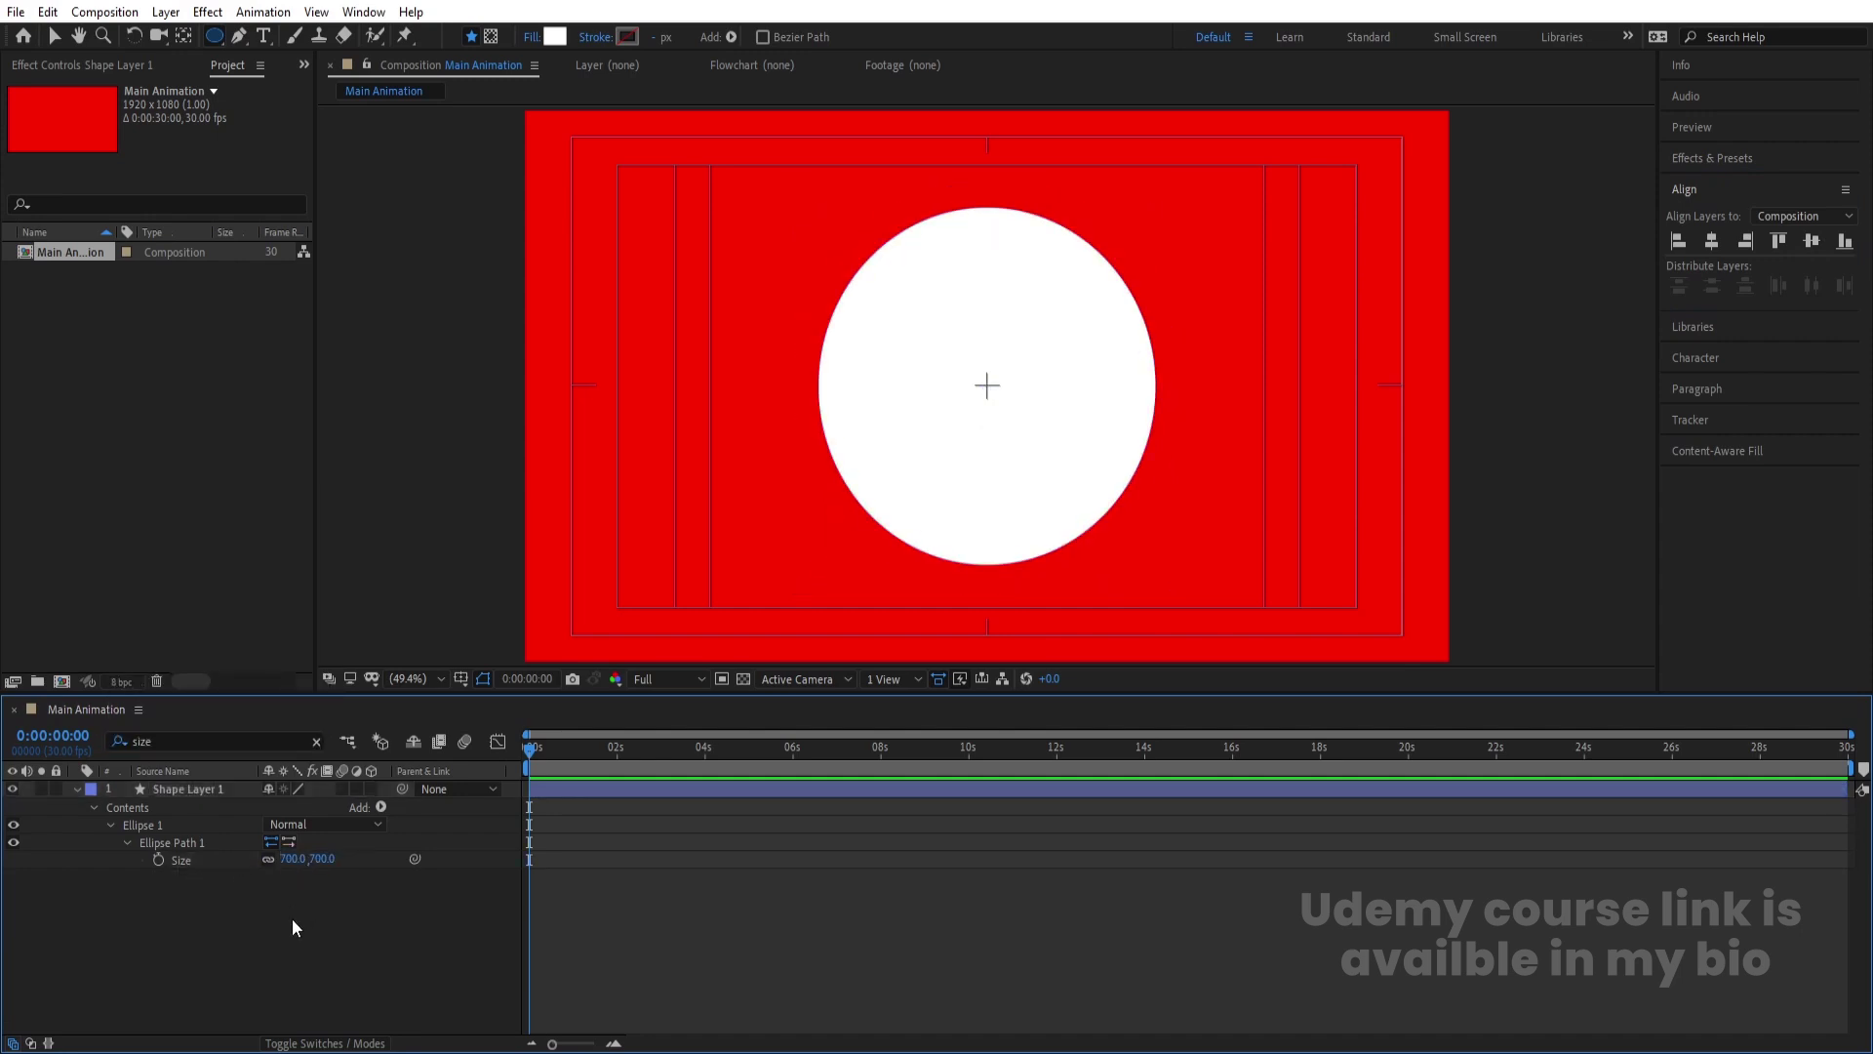
click(291, 859)
text(800)
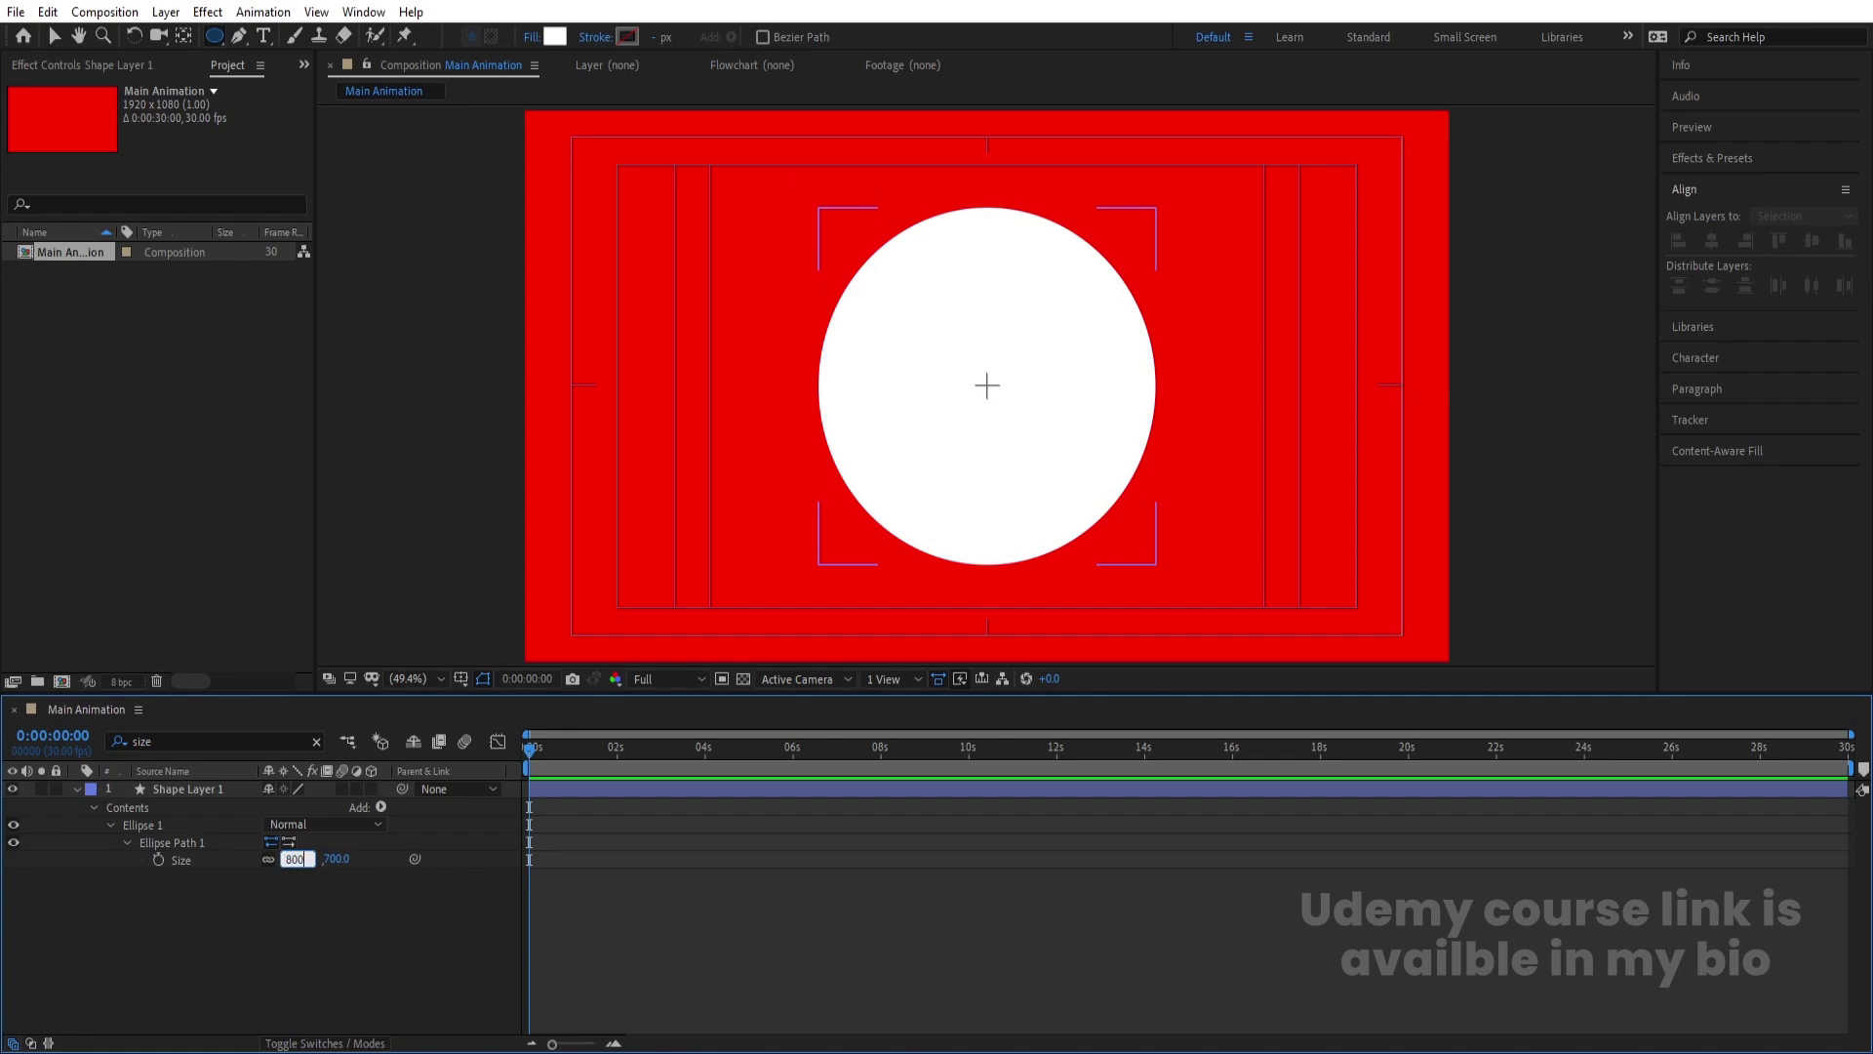
key(Return)
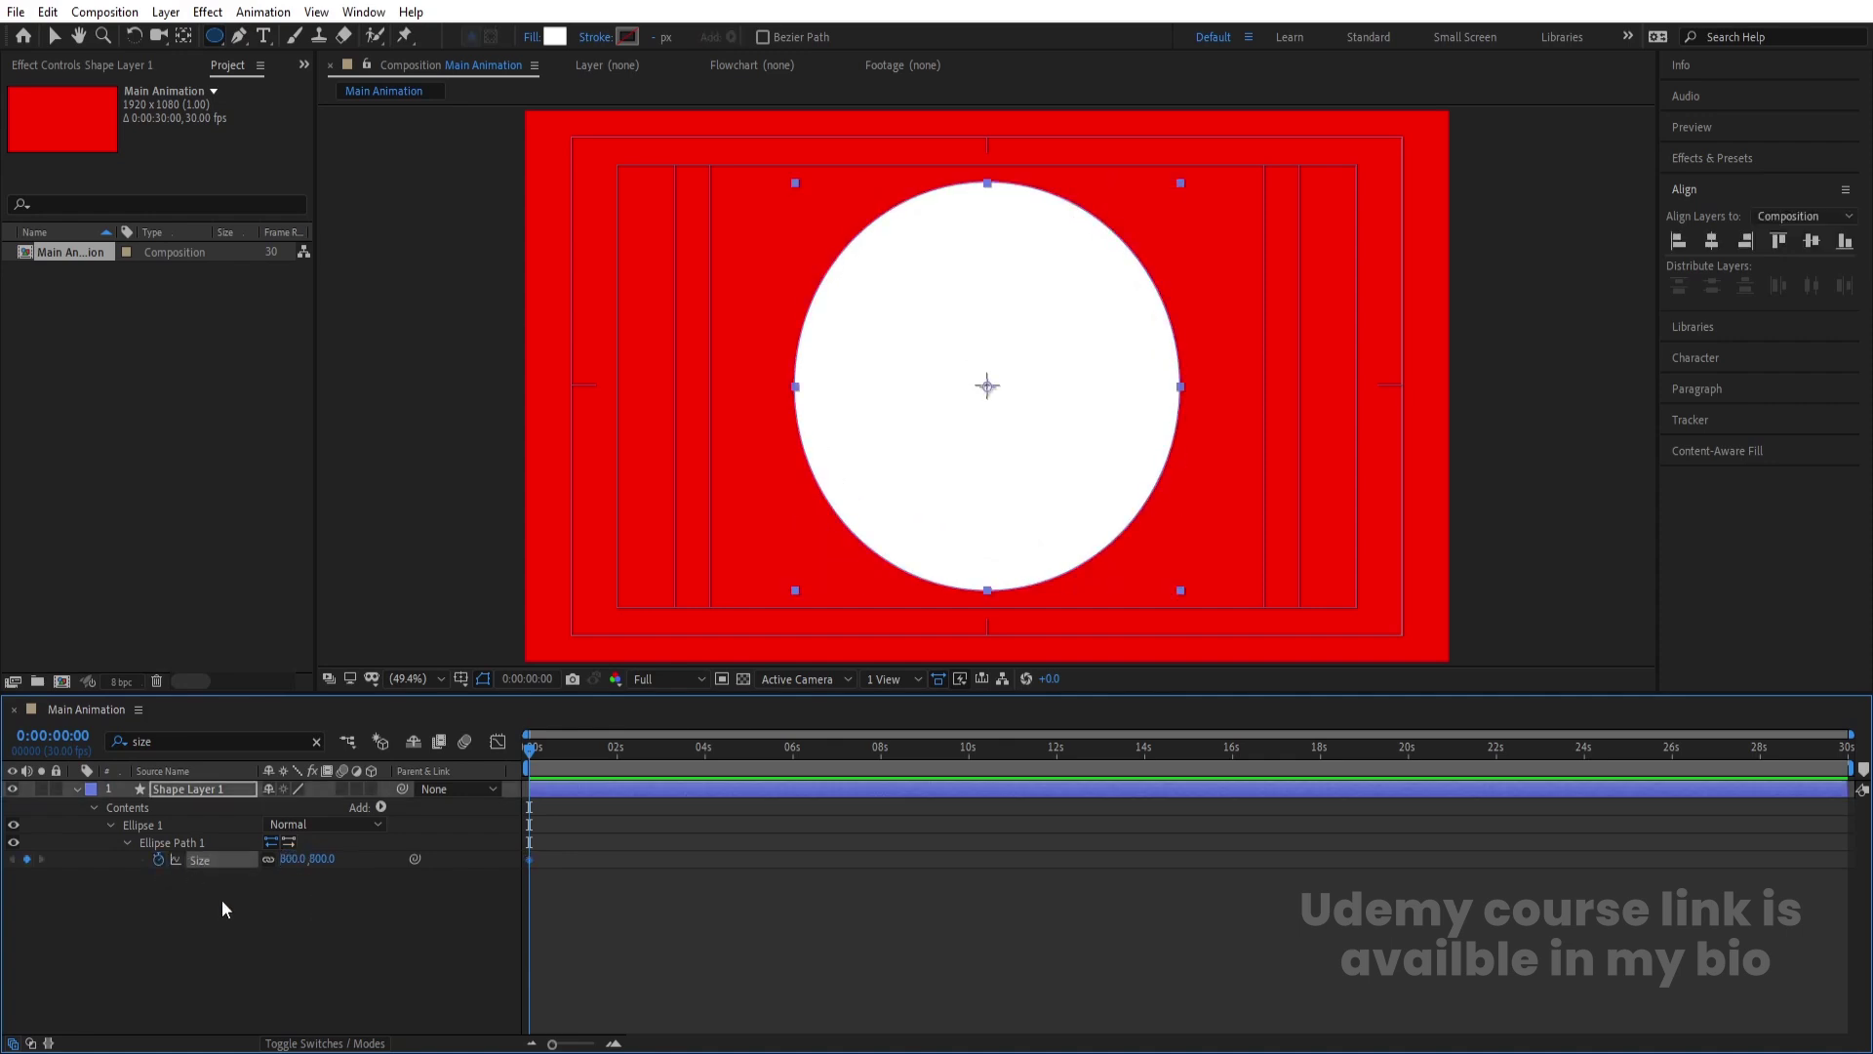
- Show only the keyframed Size and duplicate the circle as Shape Layer 2
key(u)
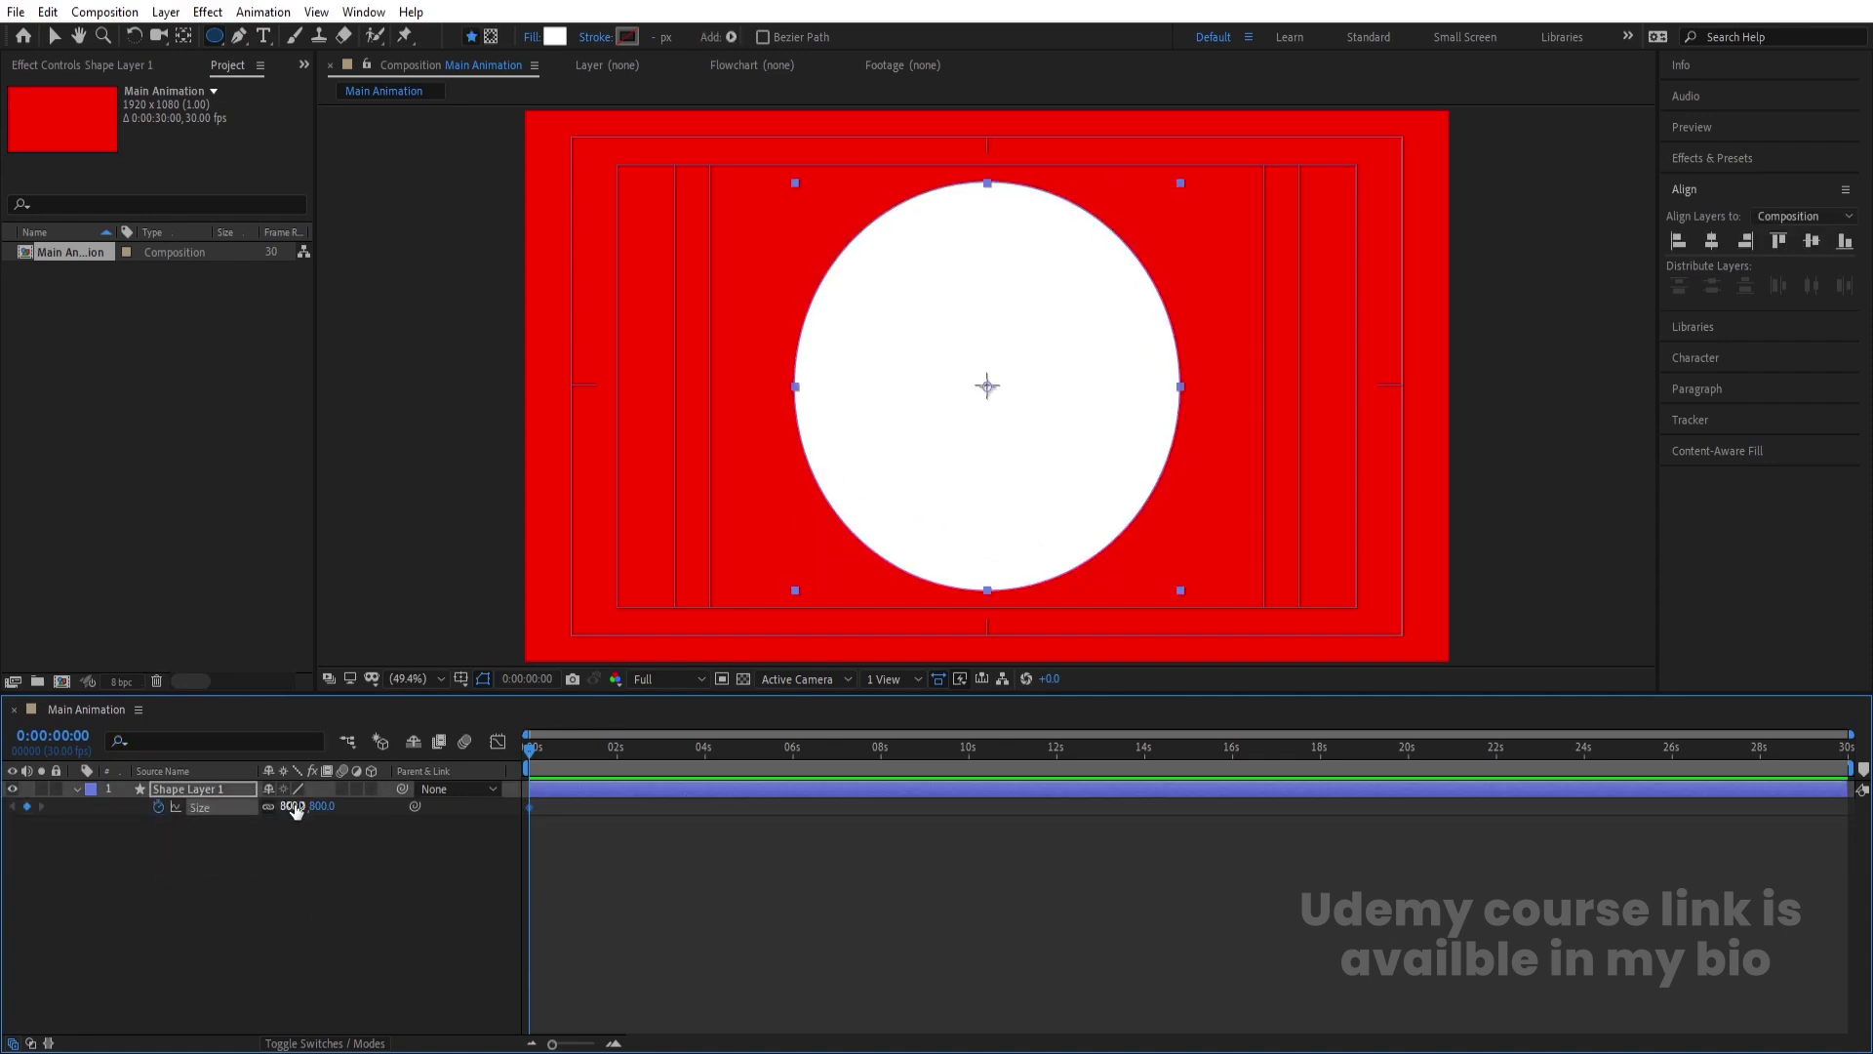
click(255, 868)
click(193, 792)
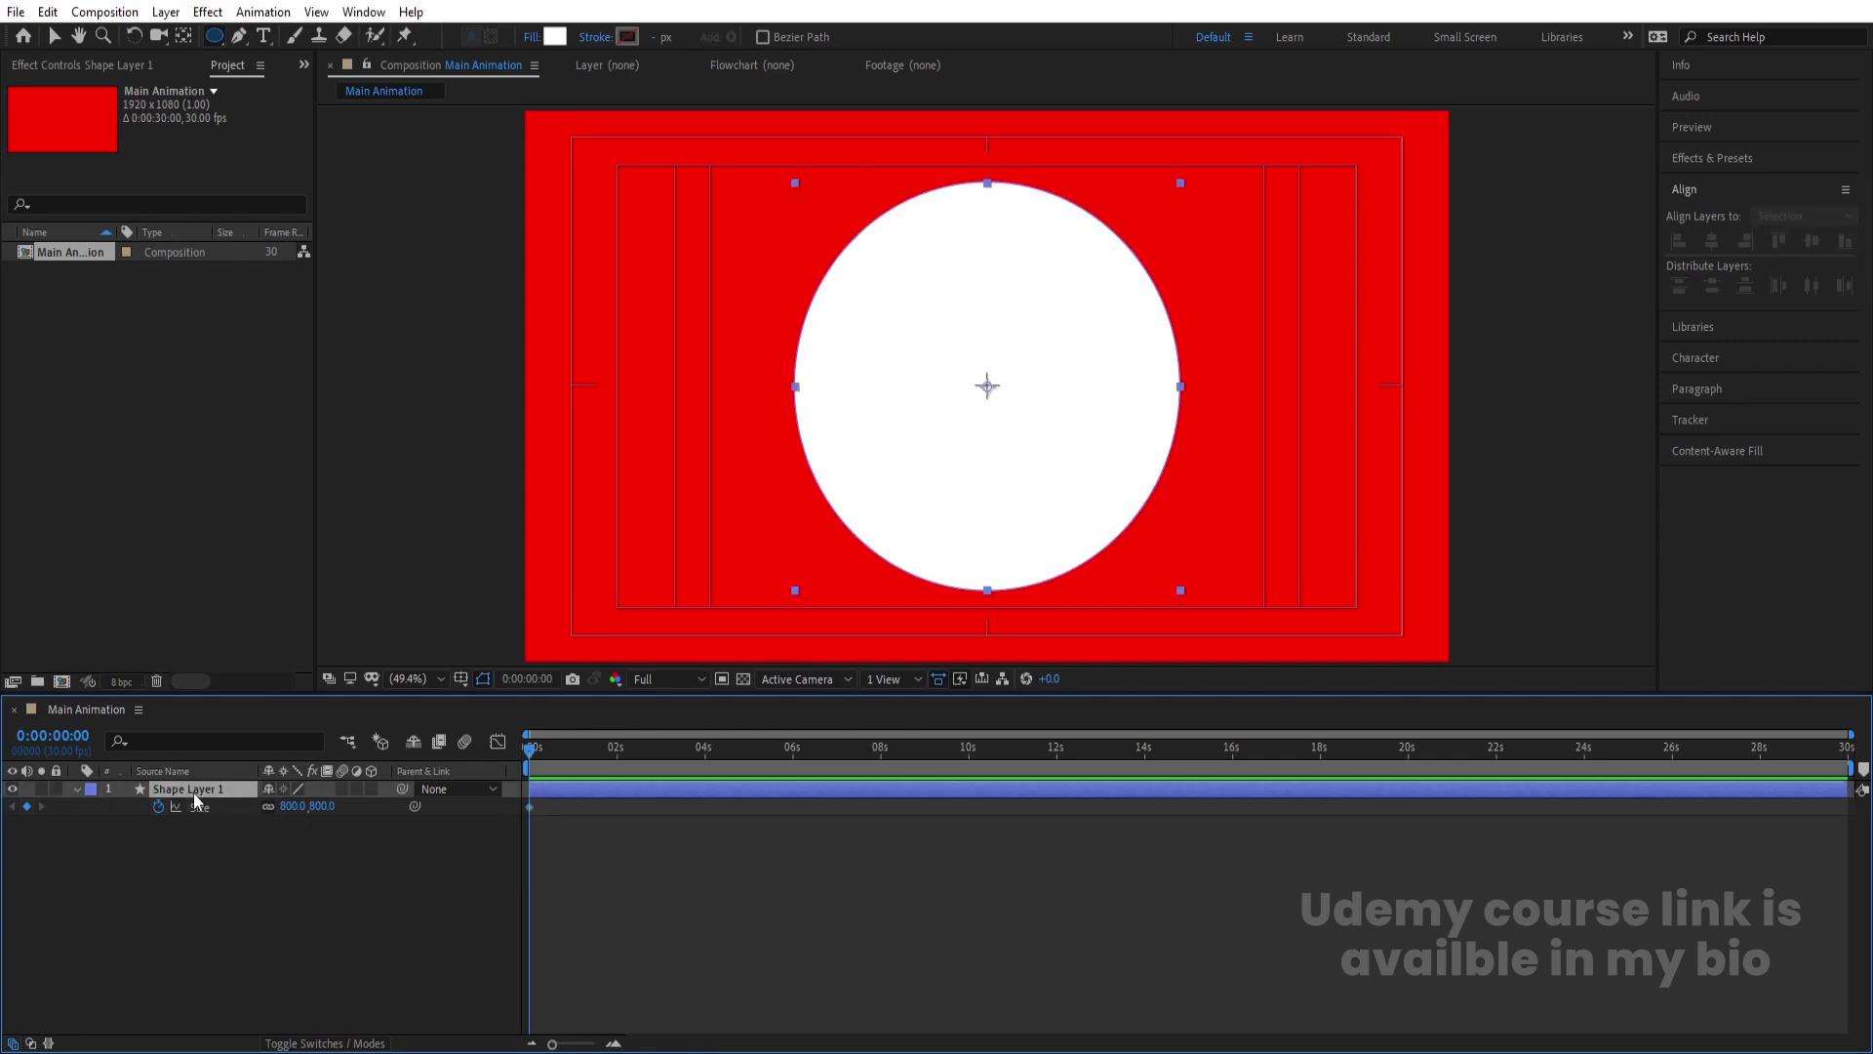
key(ctrl+d)
- Resize Shape Layer 2 to 700×700 with a black 000000 fill
key(u)
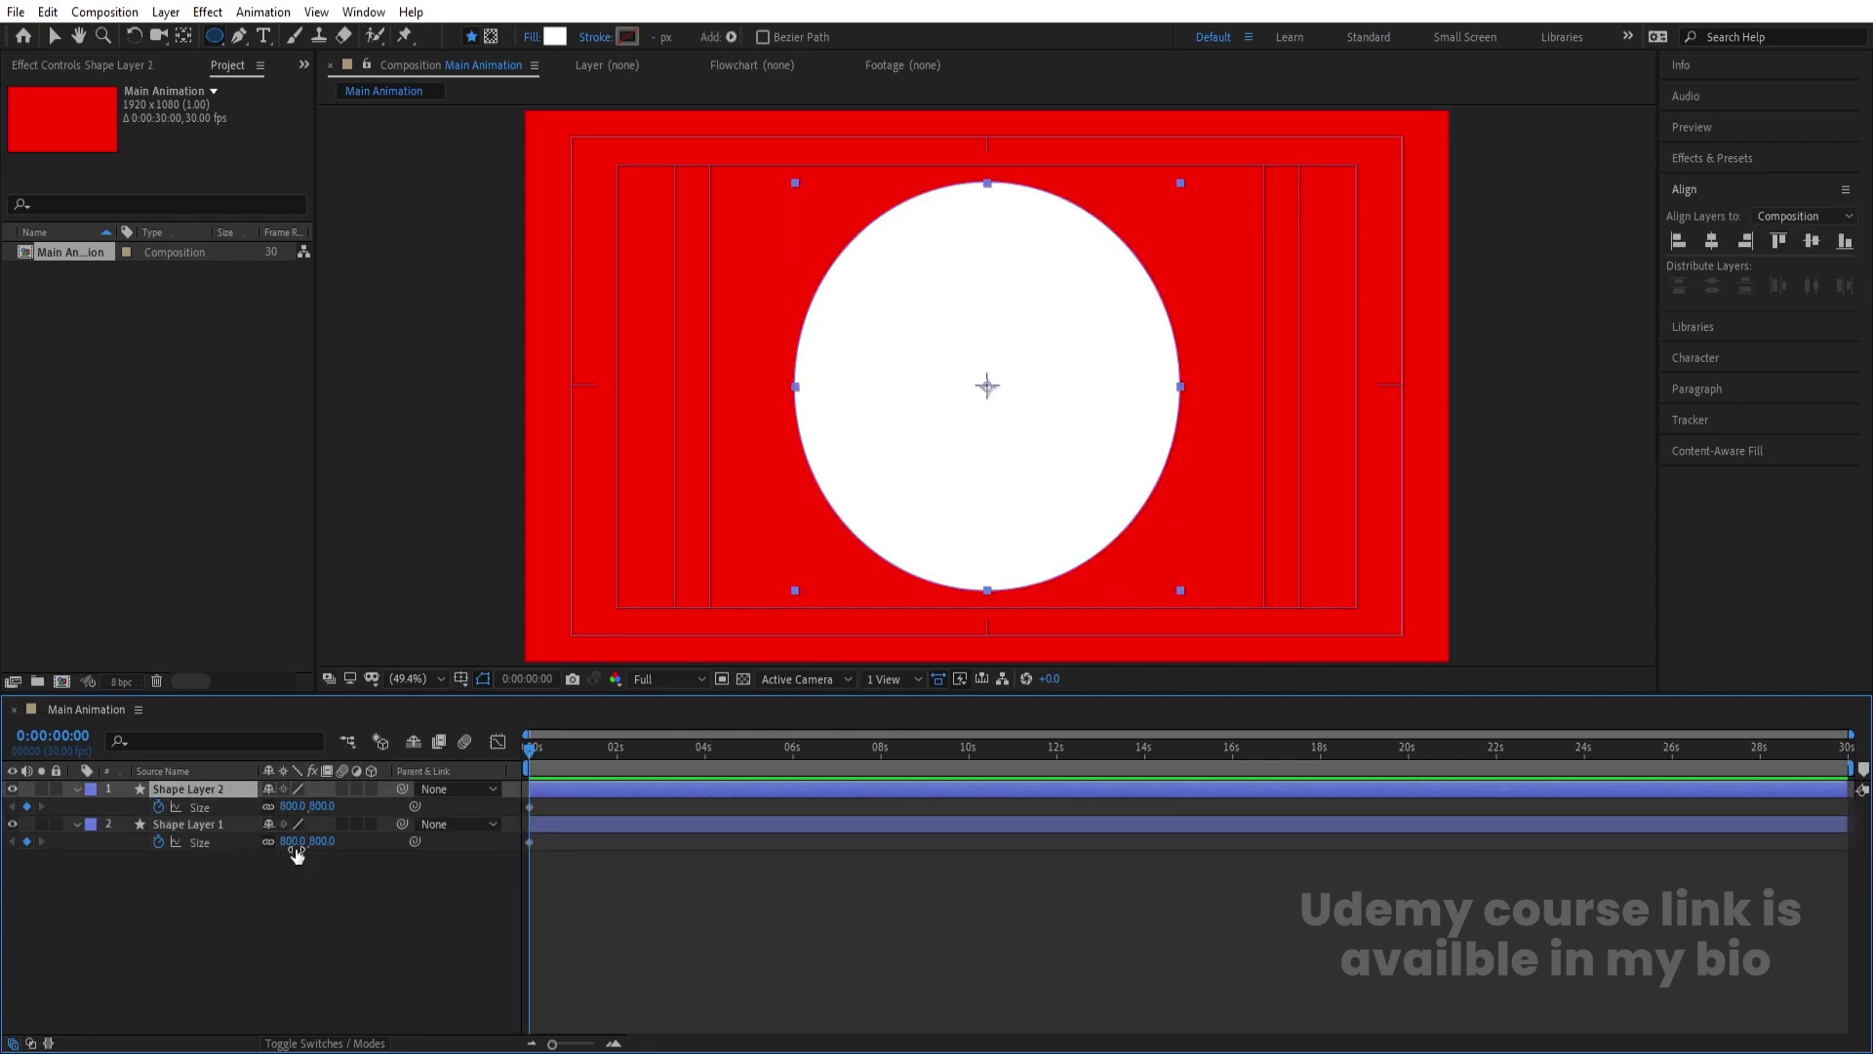
click(294, 806)
text(700)
key(Return)
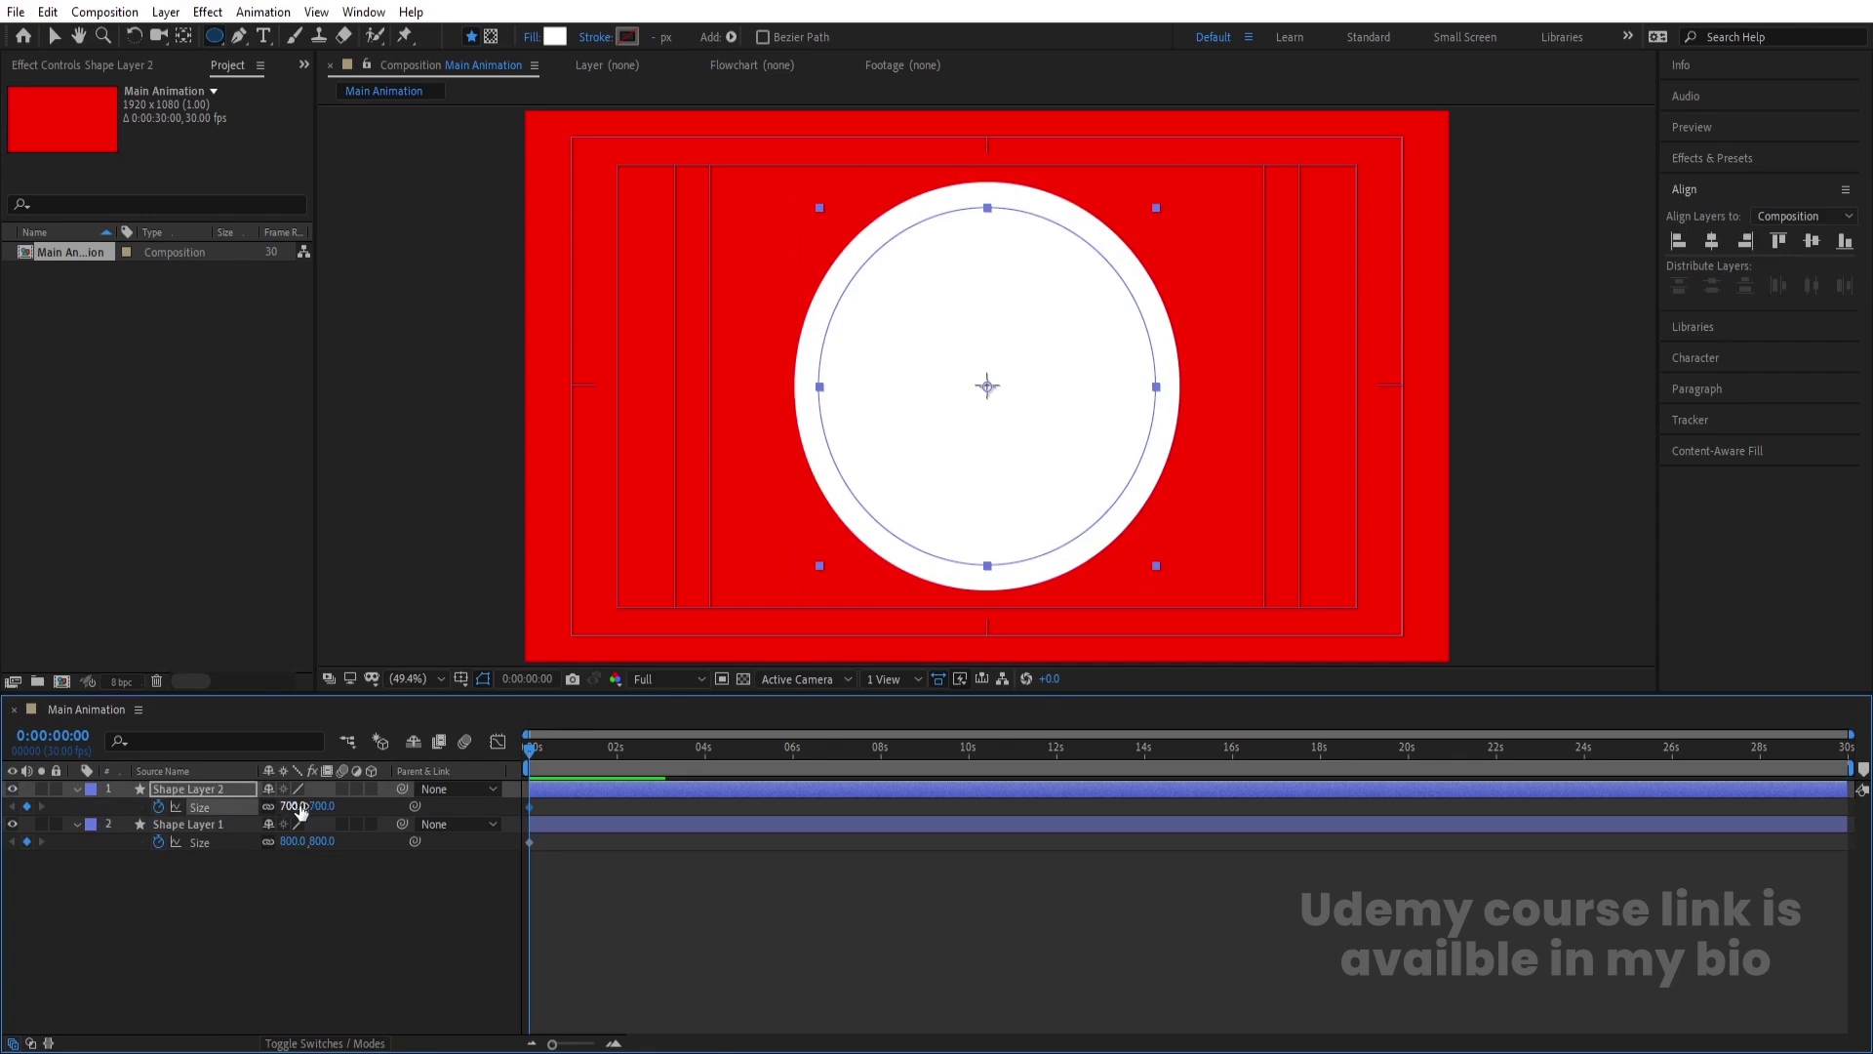
click(554, 37)
text(000000)
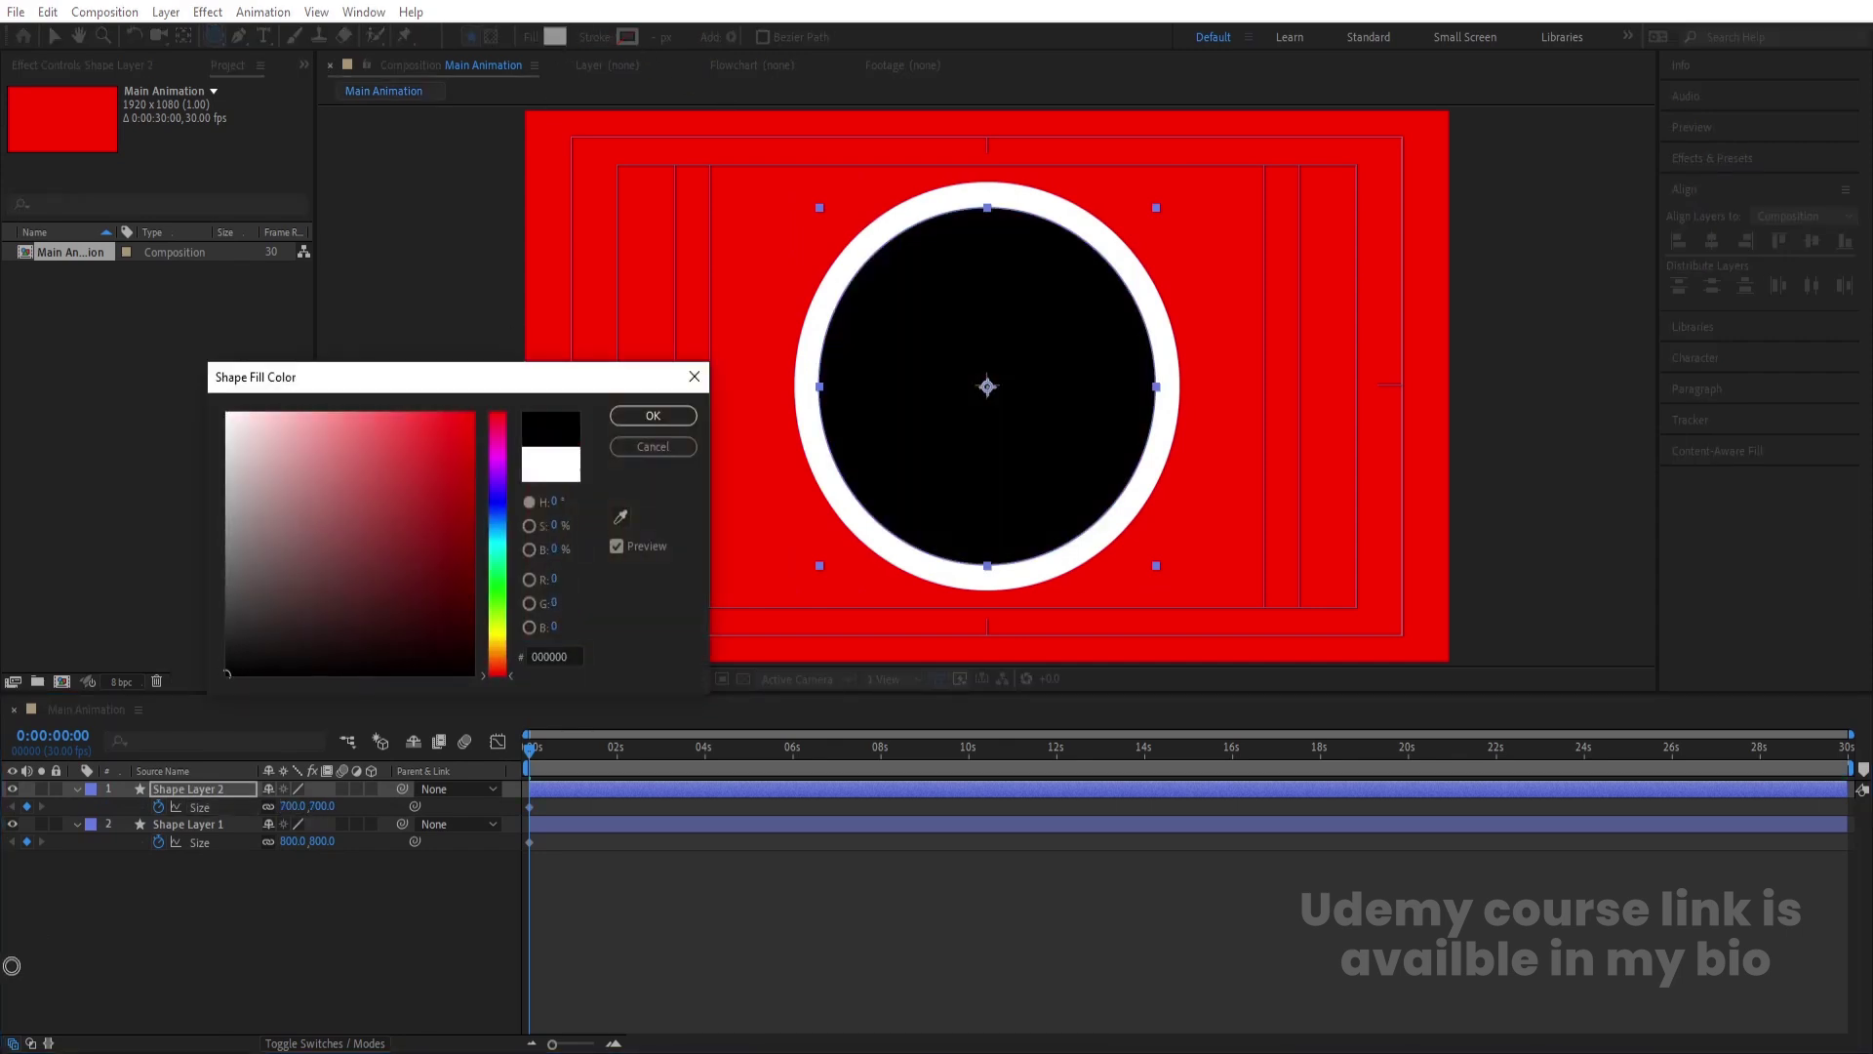
key(Return)
- Duplicate it as Shape Layer 3, sized 600×600 with a white fill
click(179, 793)
key(ctrl+d)
click(292, 806)
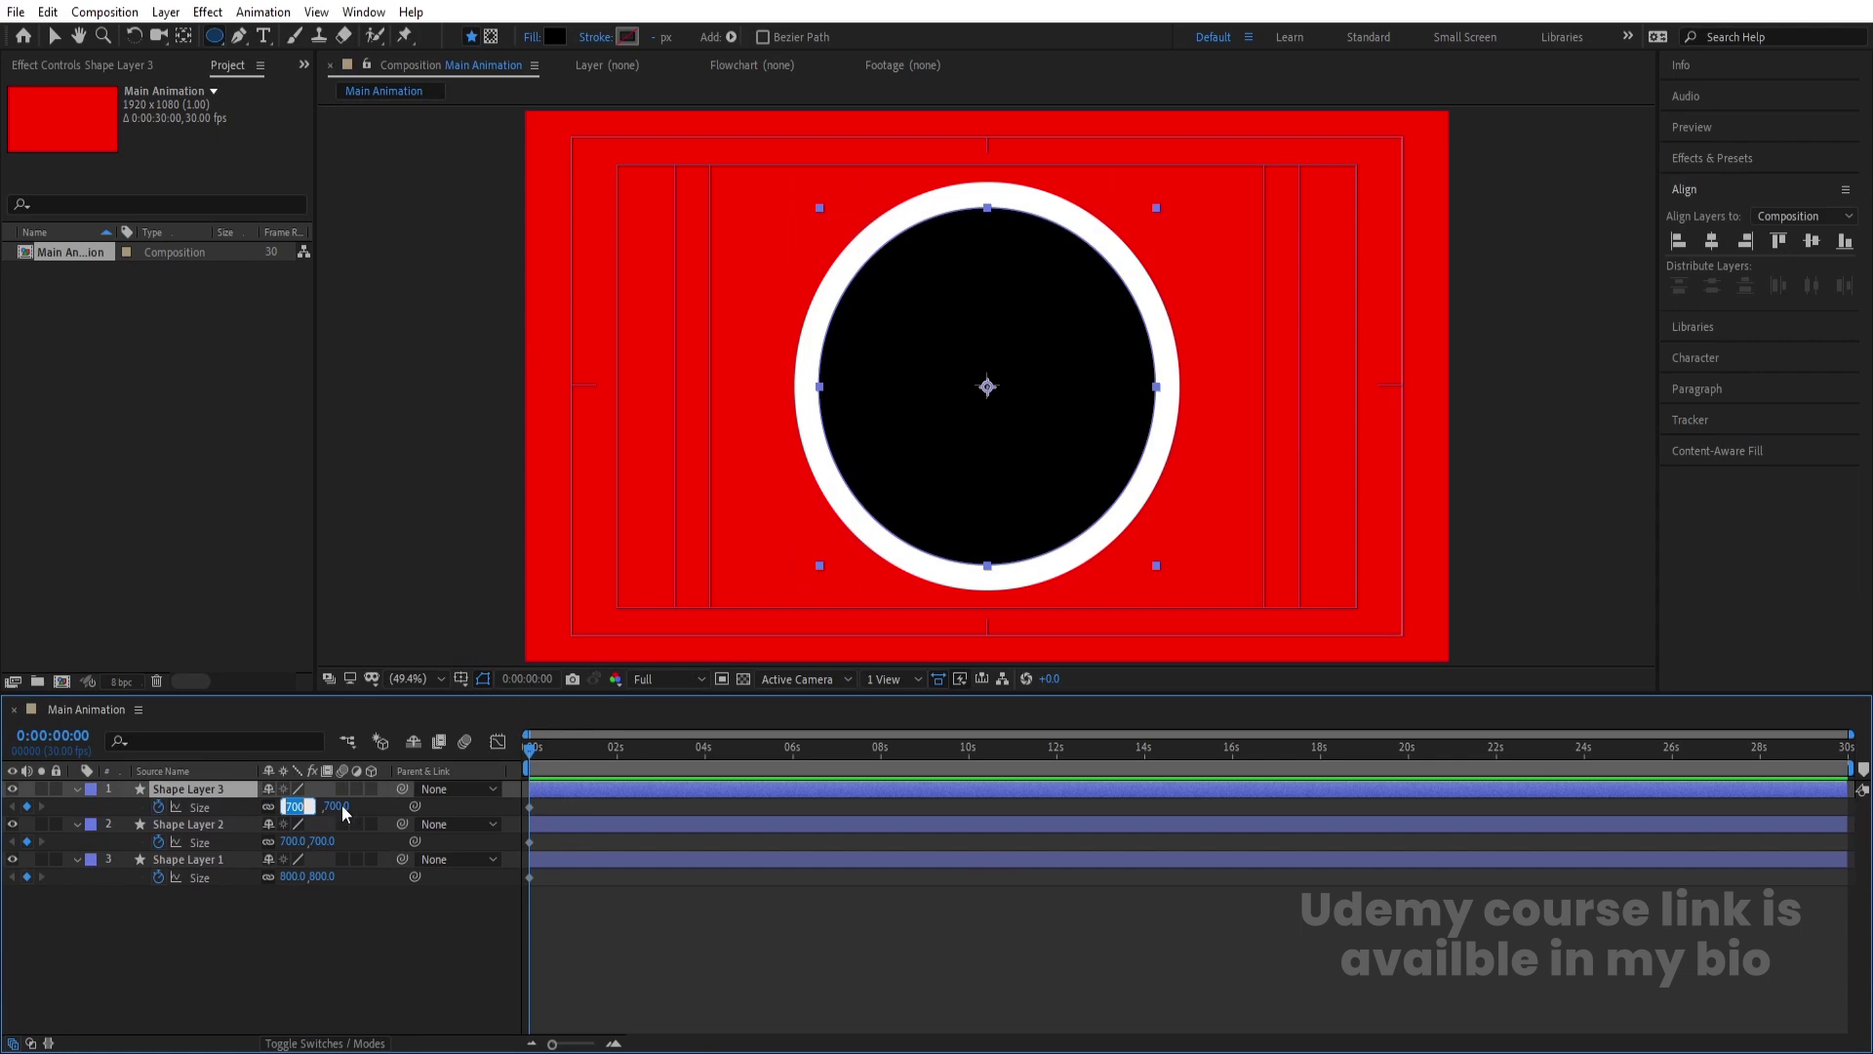
text(600)
key(Return)
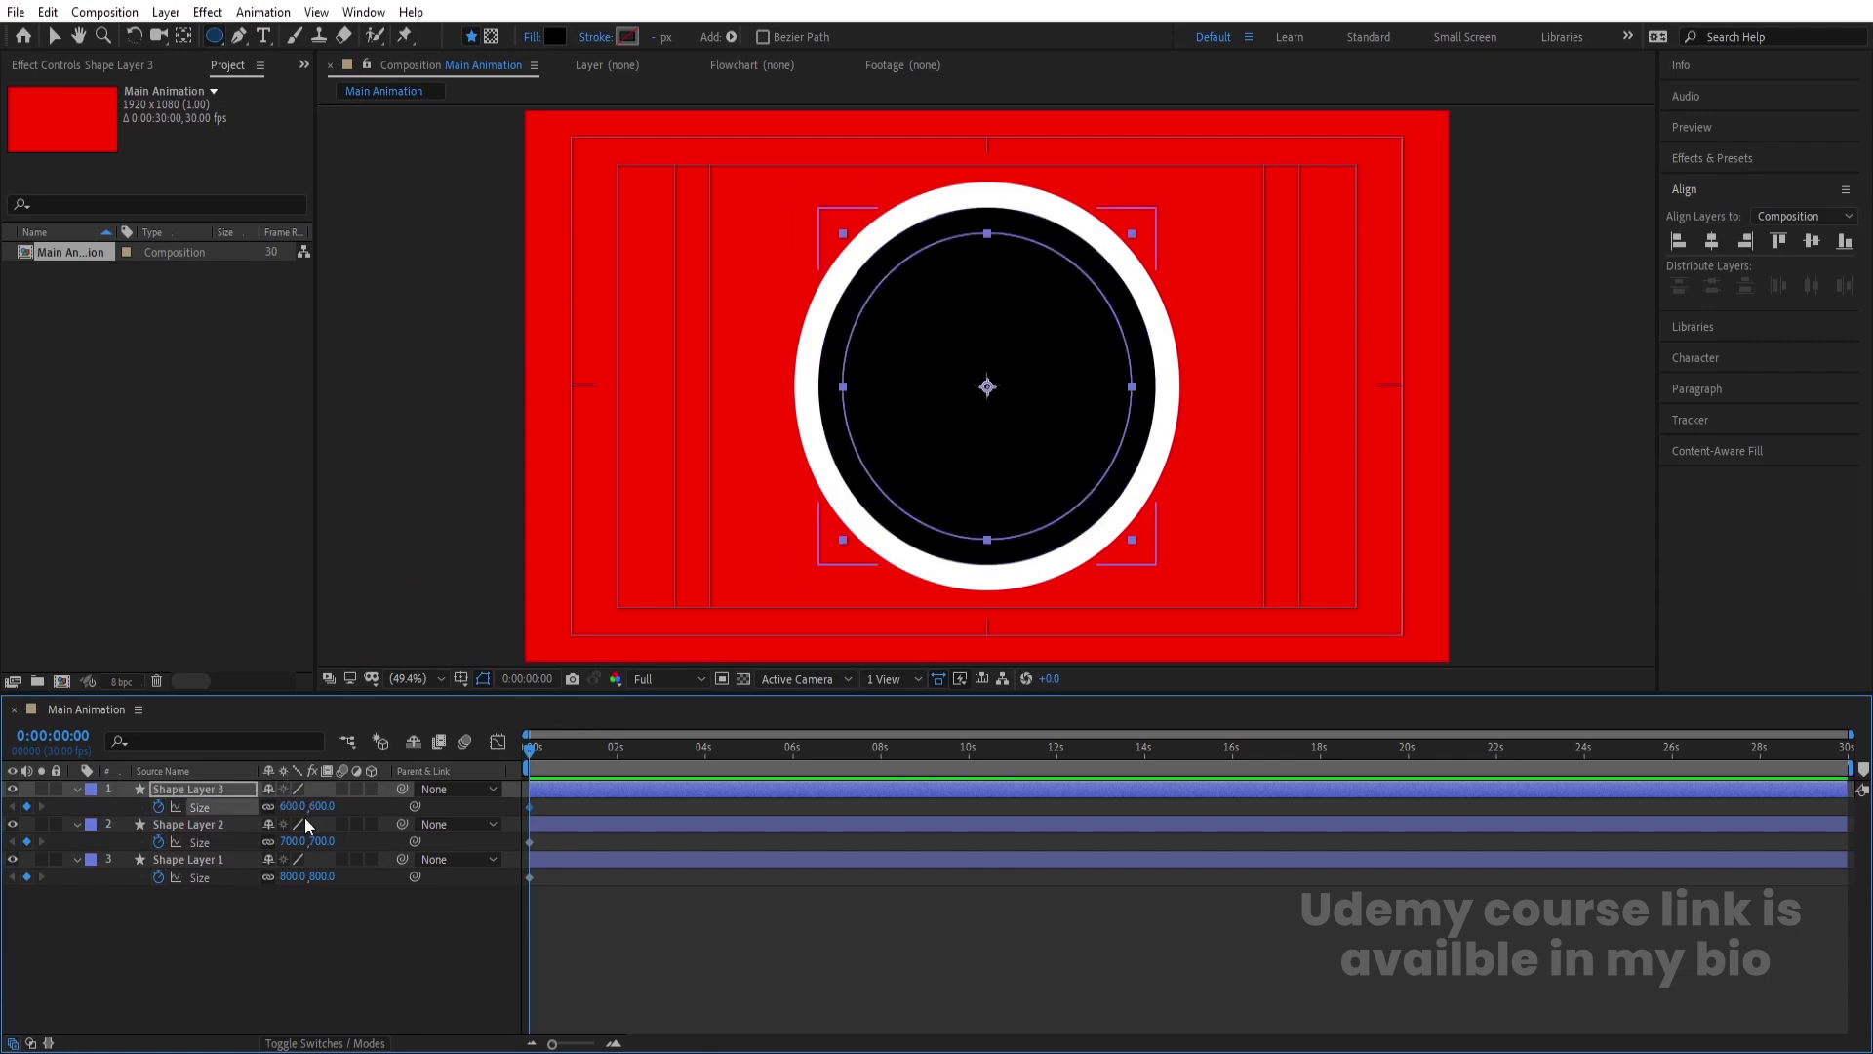
click(554, 36)
drag(391, 488, 231, 407)
key(Return)
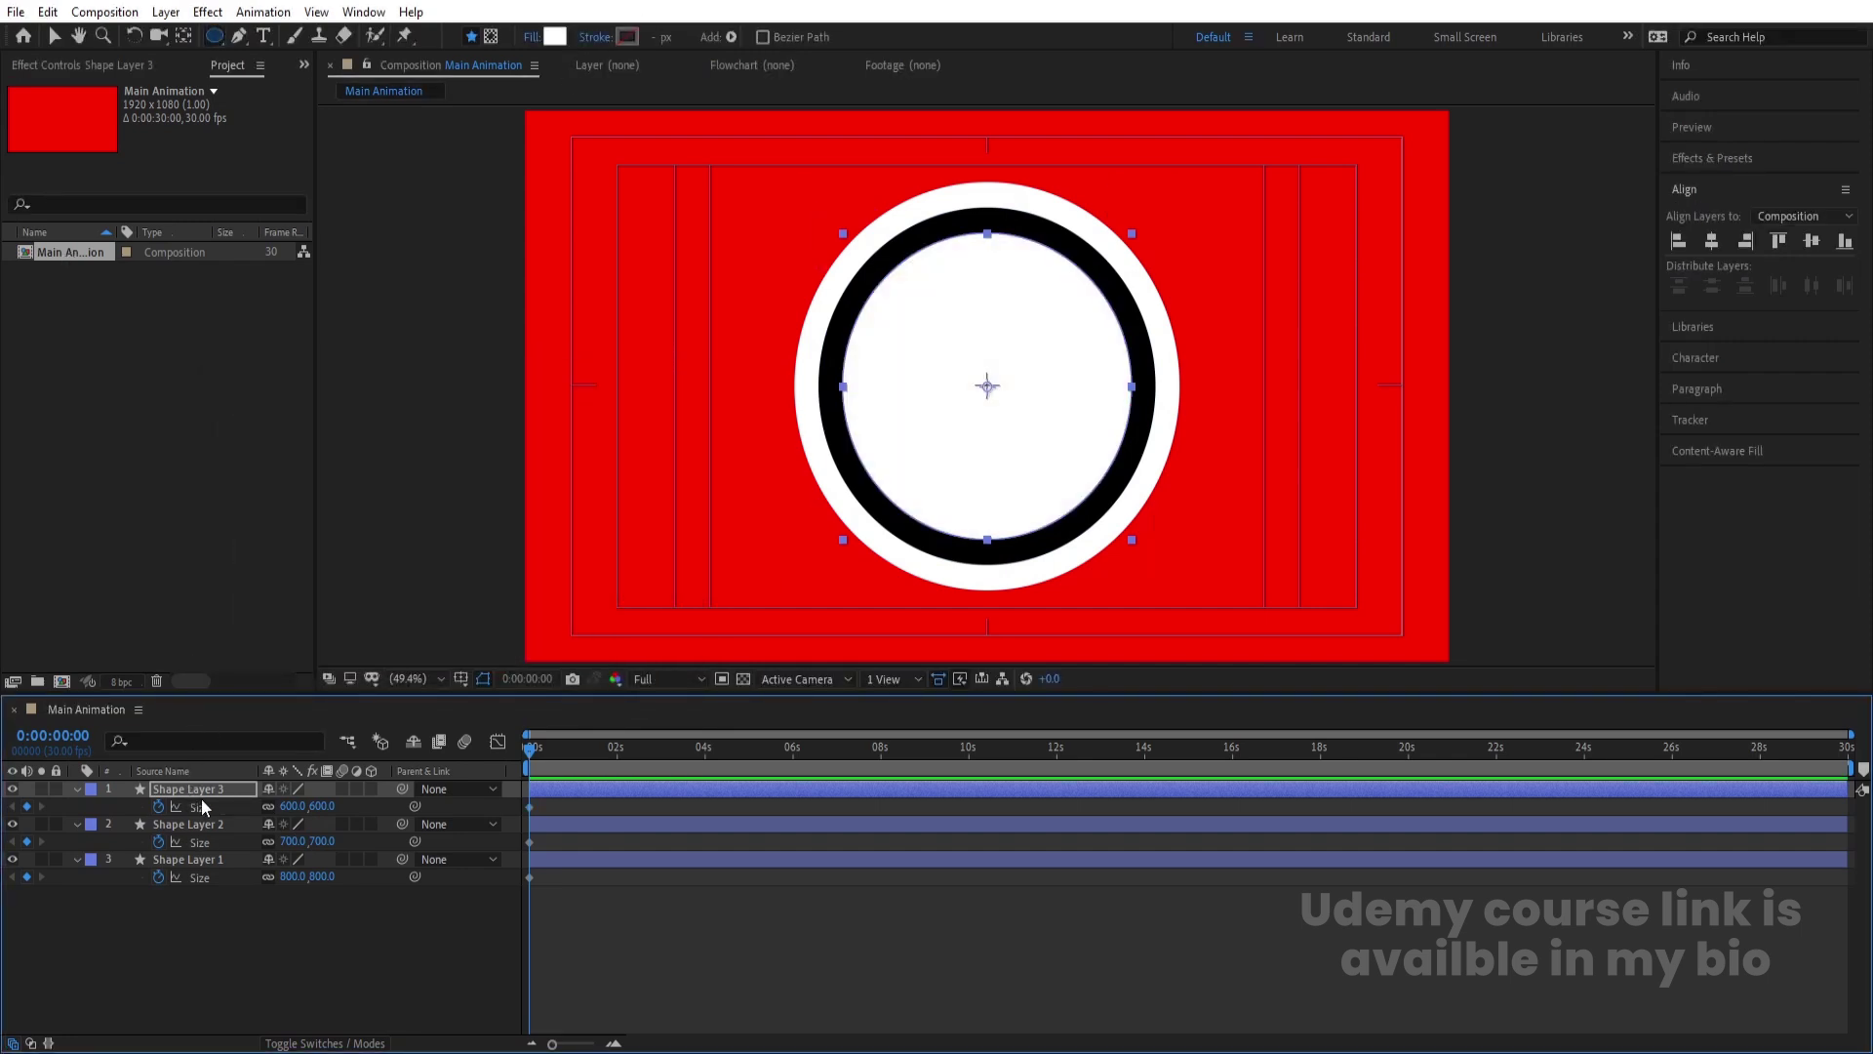
- Duplicate again as Shape Layer 4 and set its size to 500×500
key(ctrl+d)
click(292, 806)
text(500)
key(Return)
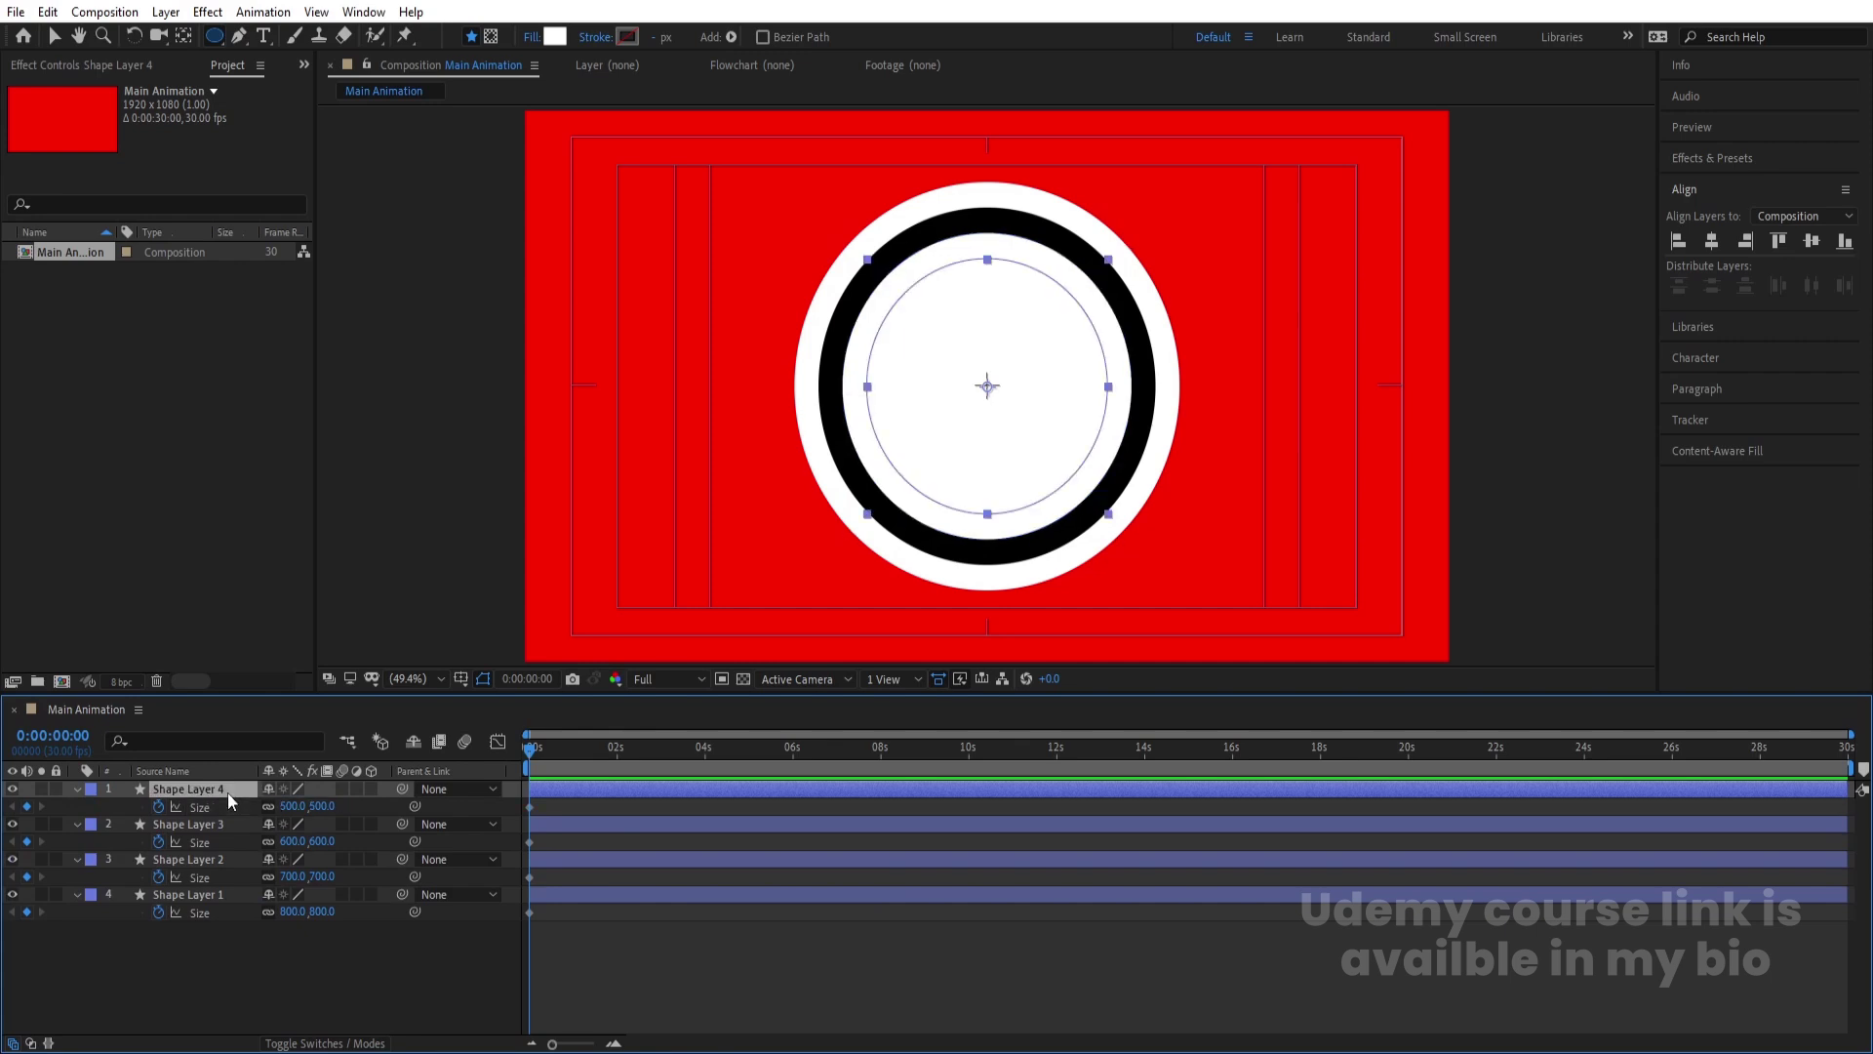
- Fill Shape Layer 4 black and duplicate it as a 400×400 Shape Layer 5
click(558, 41)
click(327, 610)
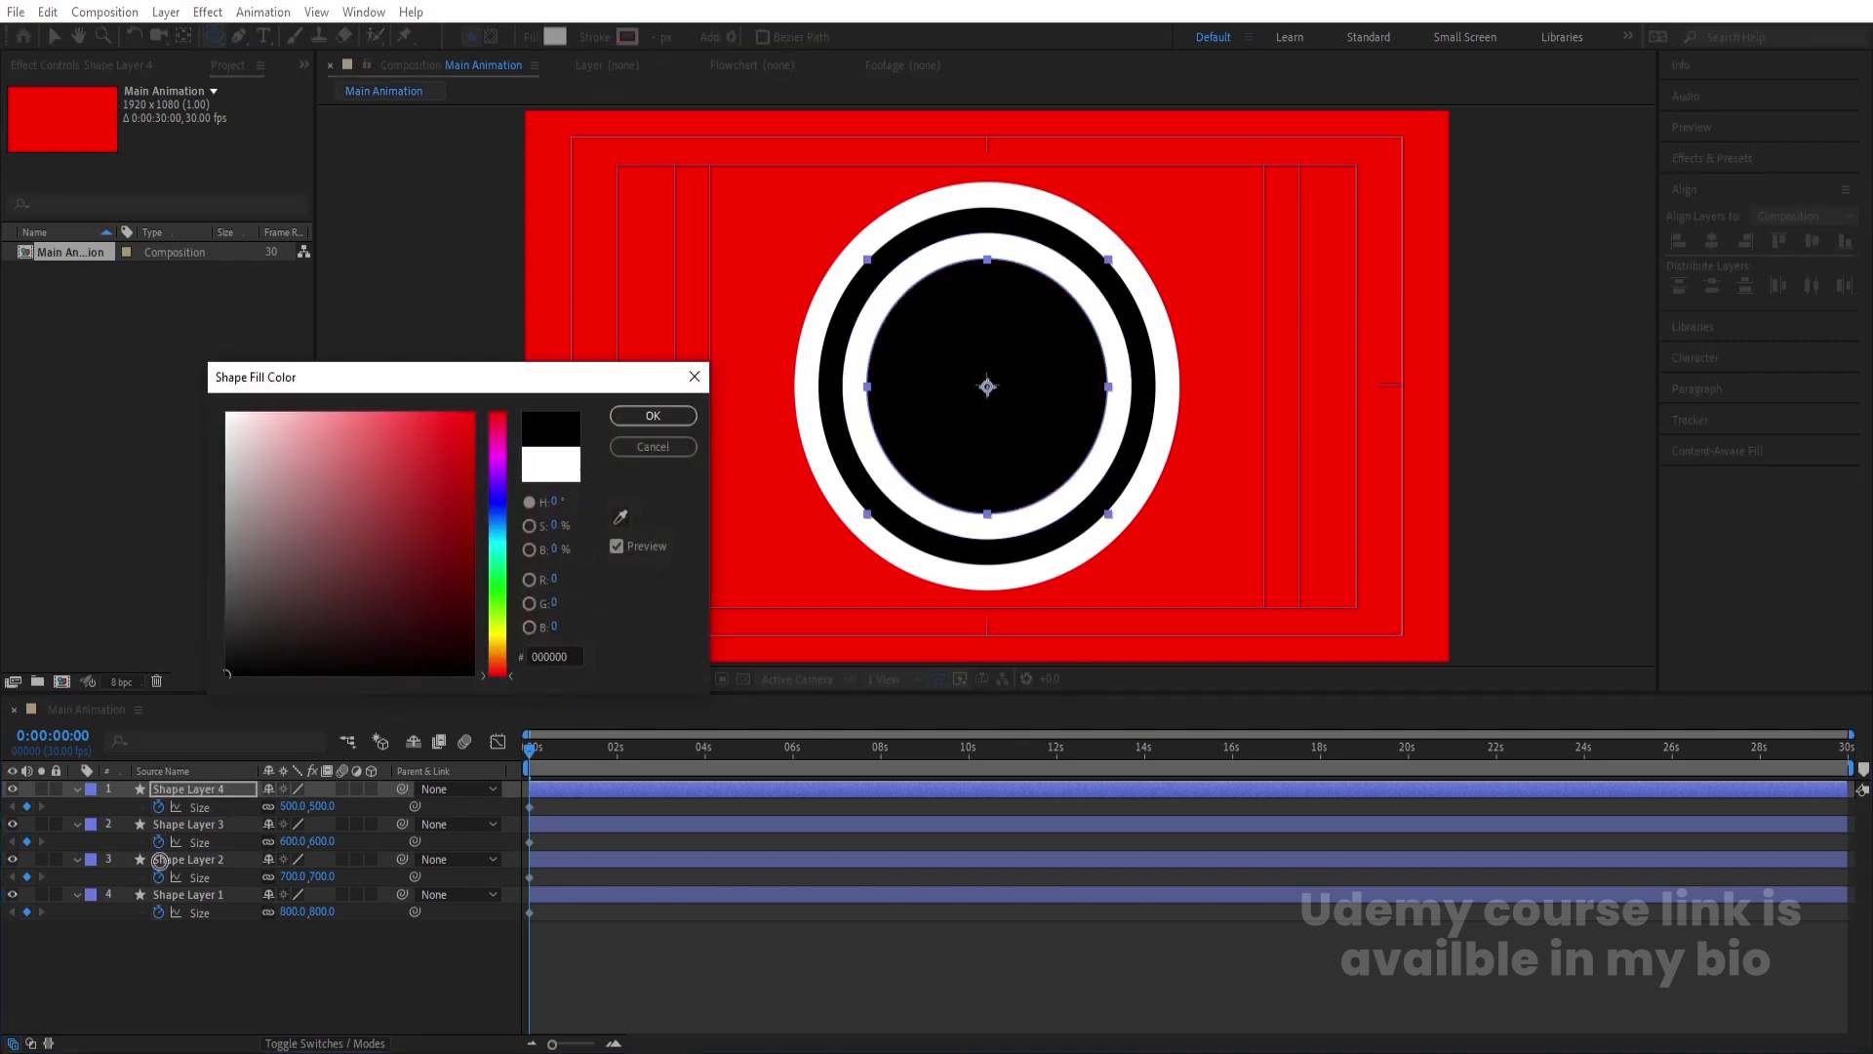
click(648, 413)
key(ctrl+d)
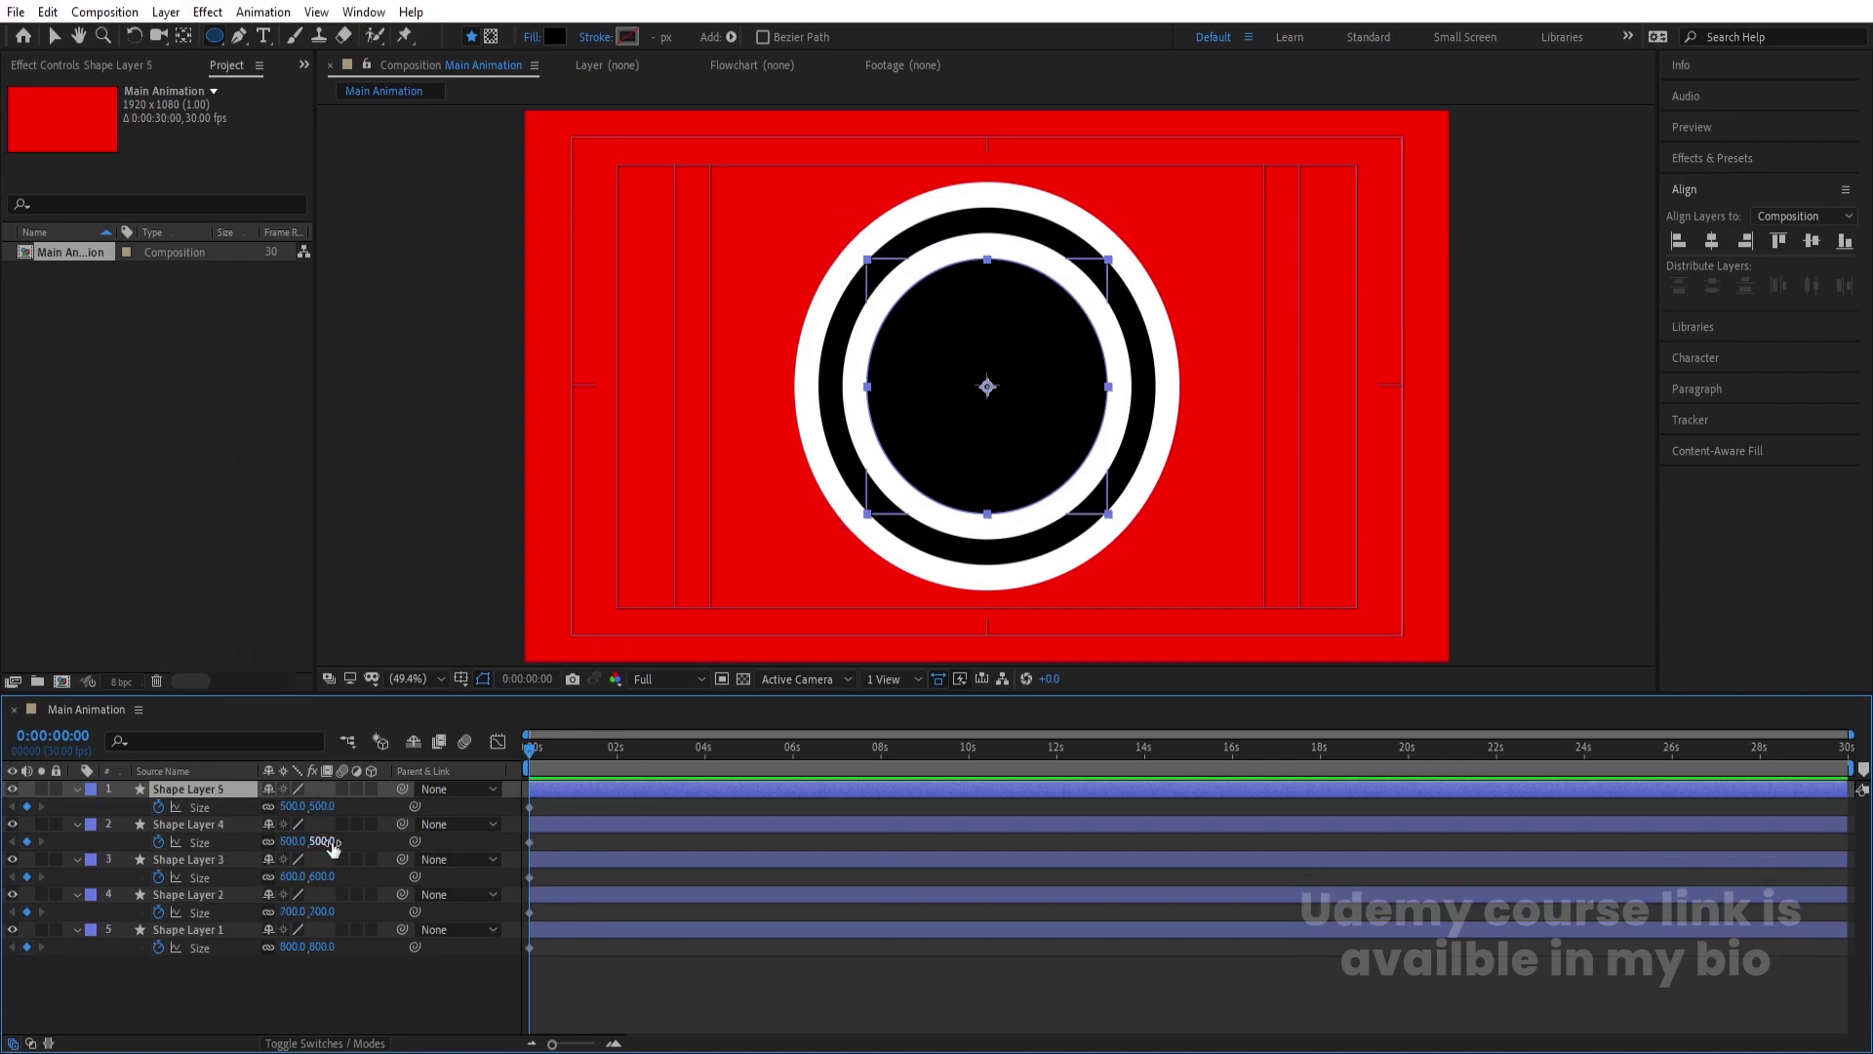
click(293, 806)
text(4)
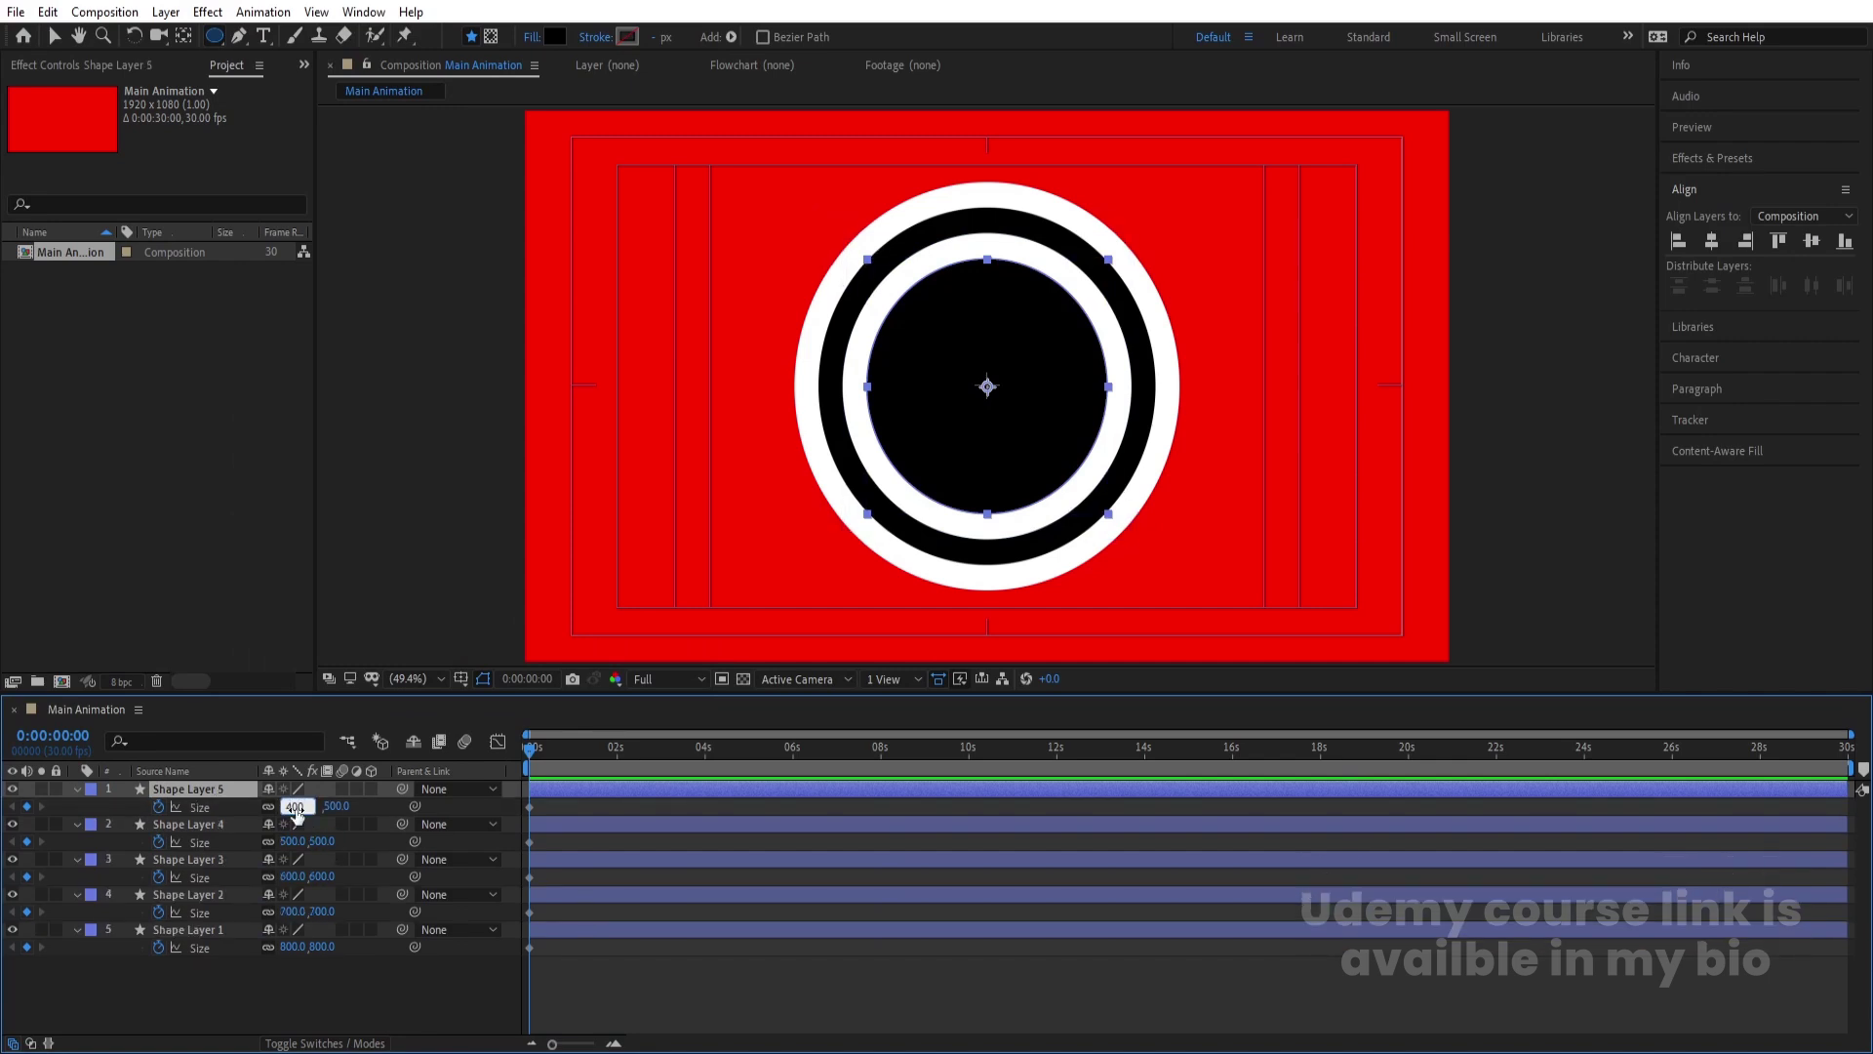
text(00)
click(234, 803)
- Fill Shape Layer 5 white and duplicate it as a 300×300 Shape Layer 6
click(554, 37)
click(239, 431)
key(Return)
key(ctrl+d)
click(291, 805)
text(3)
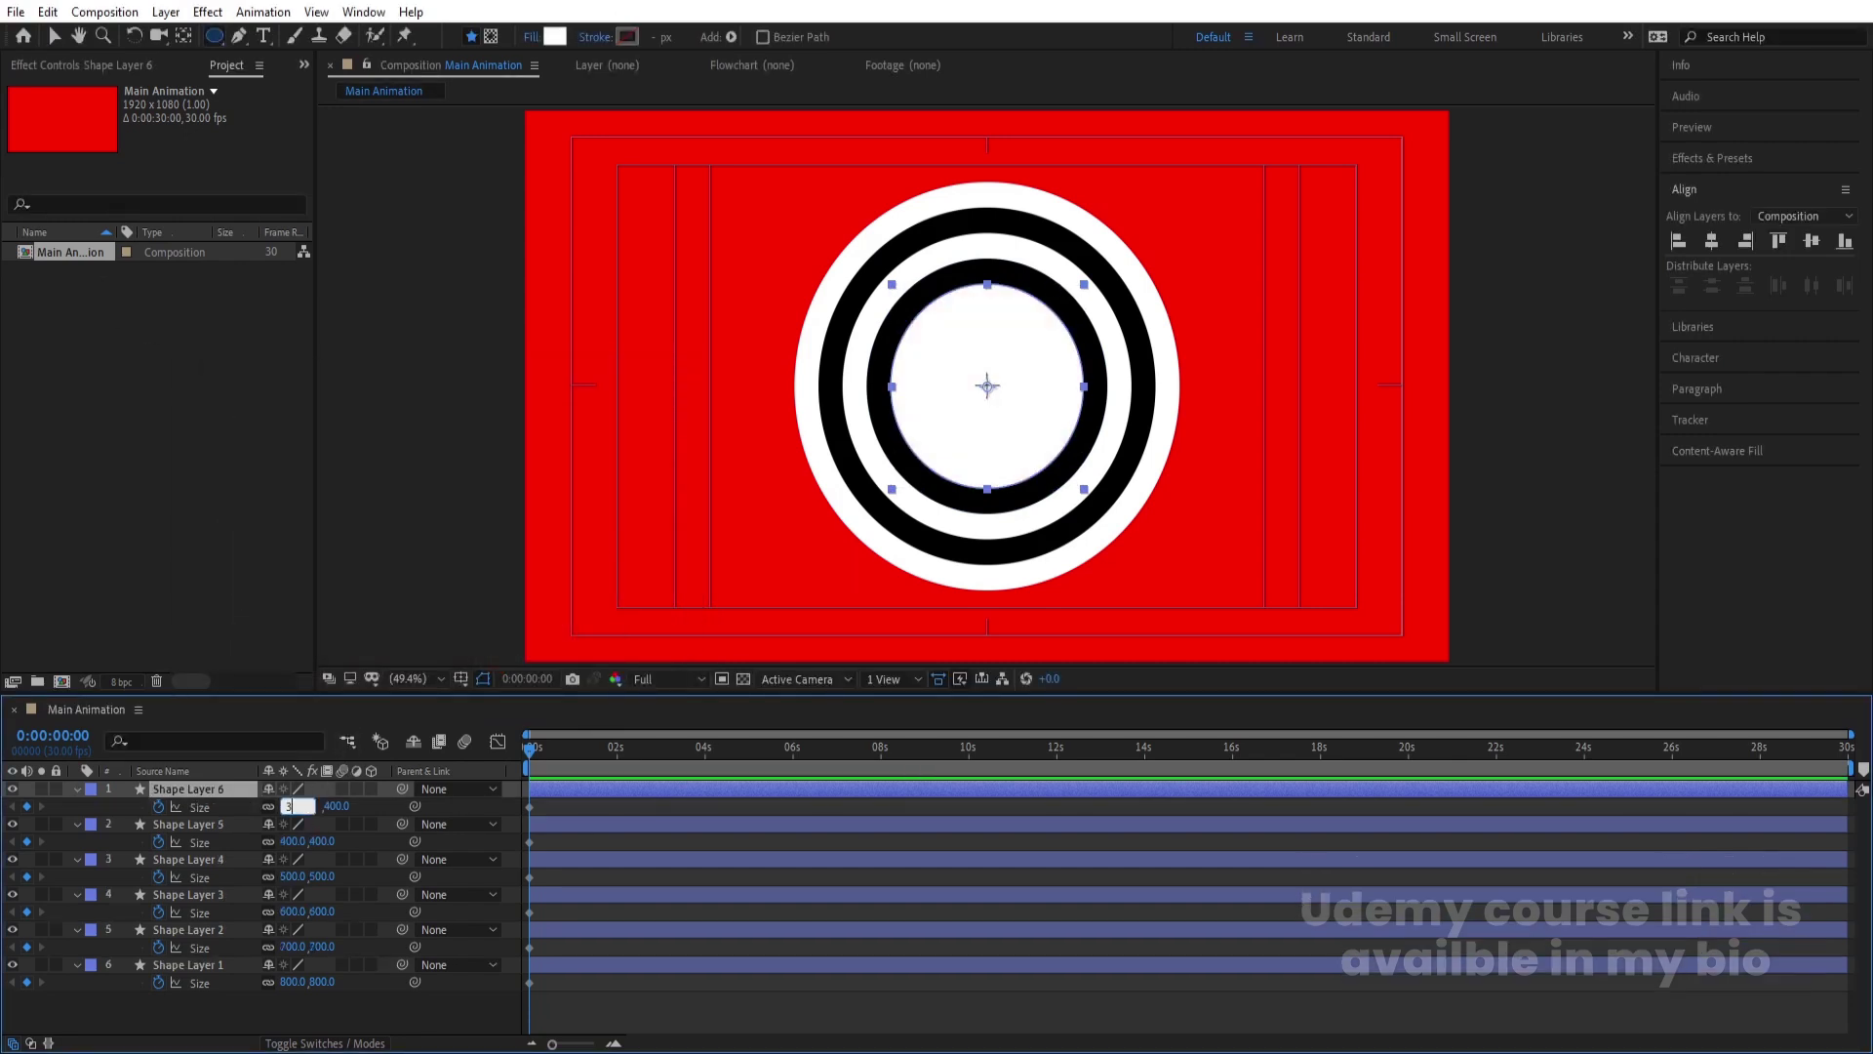
text(00)
key(Return)
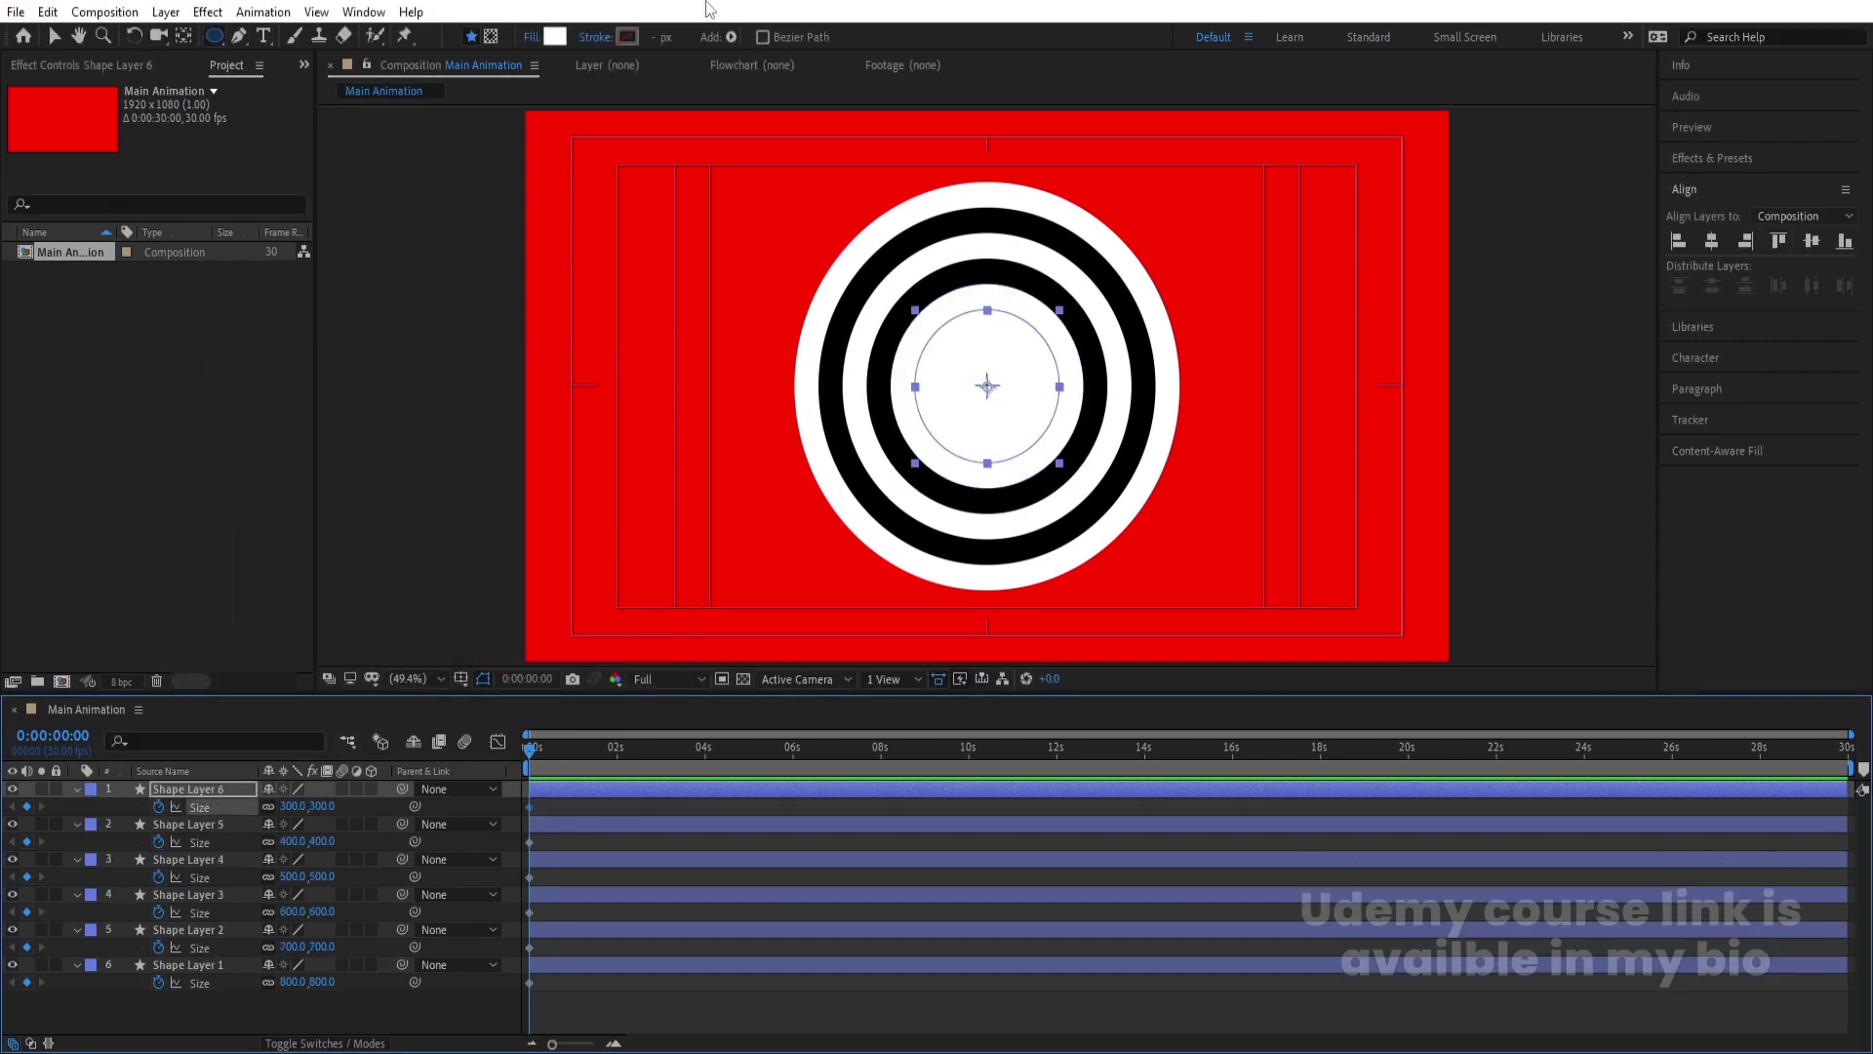
- Fill Shape Layer 6 black and duplicate it as a 200×200 Shape Layer 7
click(558, 37)
click(226, 664)
click(647, 413)
click(166, 788)
key(ctrl+d)
click(293, 805)
text(200)
key(Return)
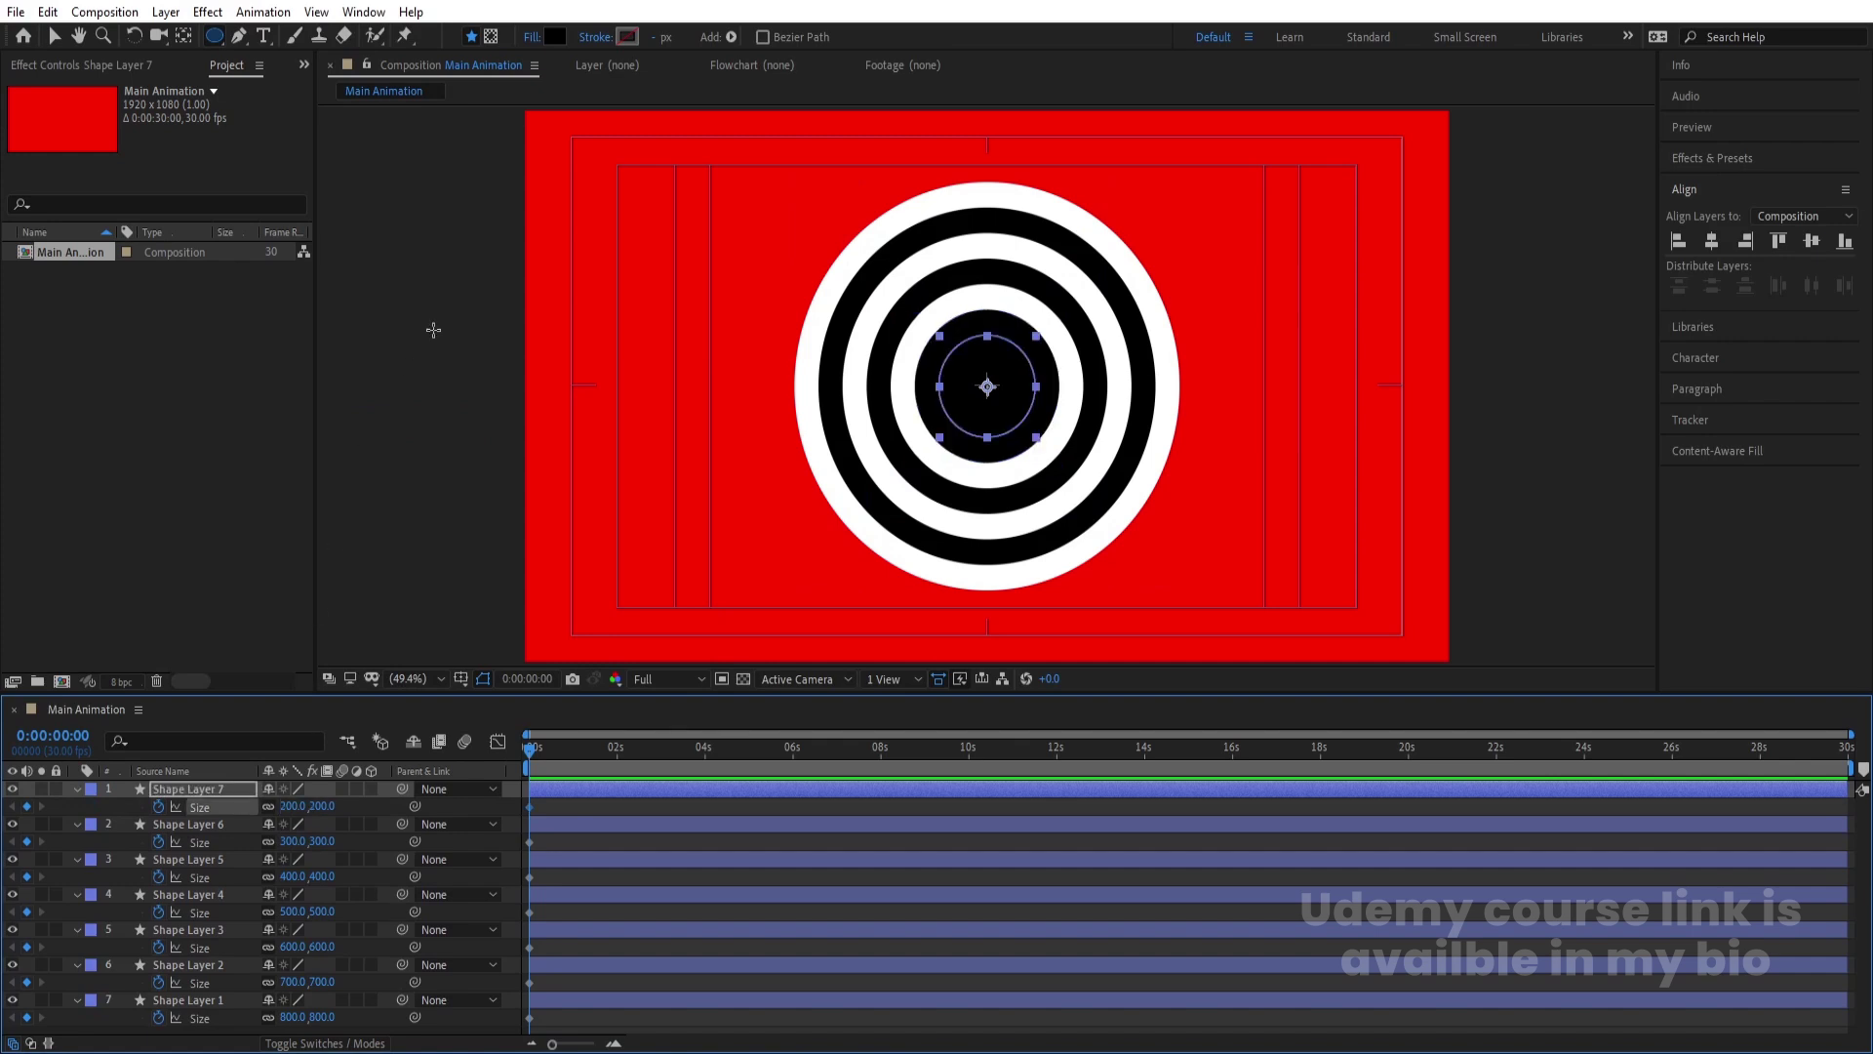
- Fill Shape Layer 7 white and duplicate it as a 100×100 Shape Layer 8
click(558, 37)
click(226, 410)
click(648, 414)
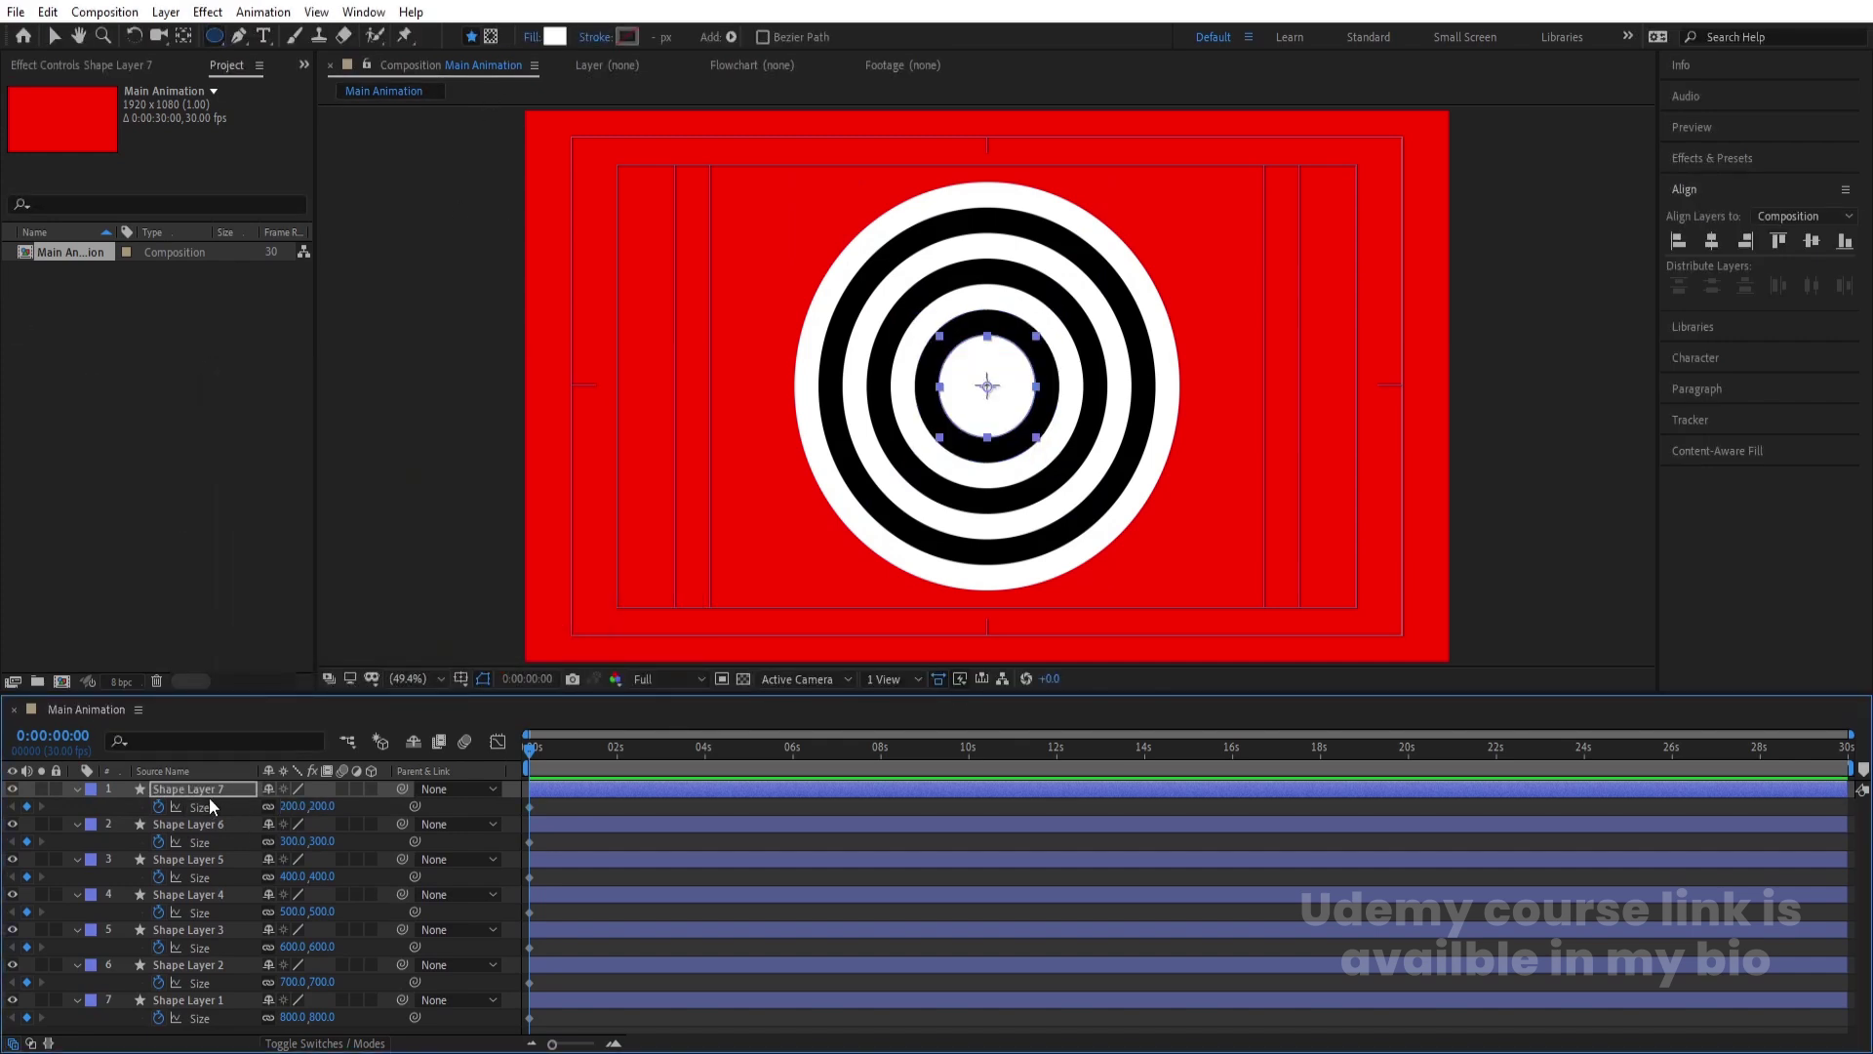
key(ctrl+d)
click(292, 806)
text(100)
key(Return)
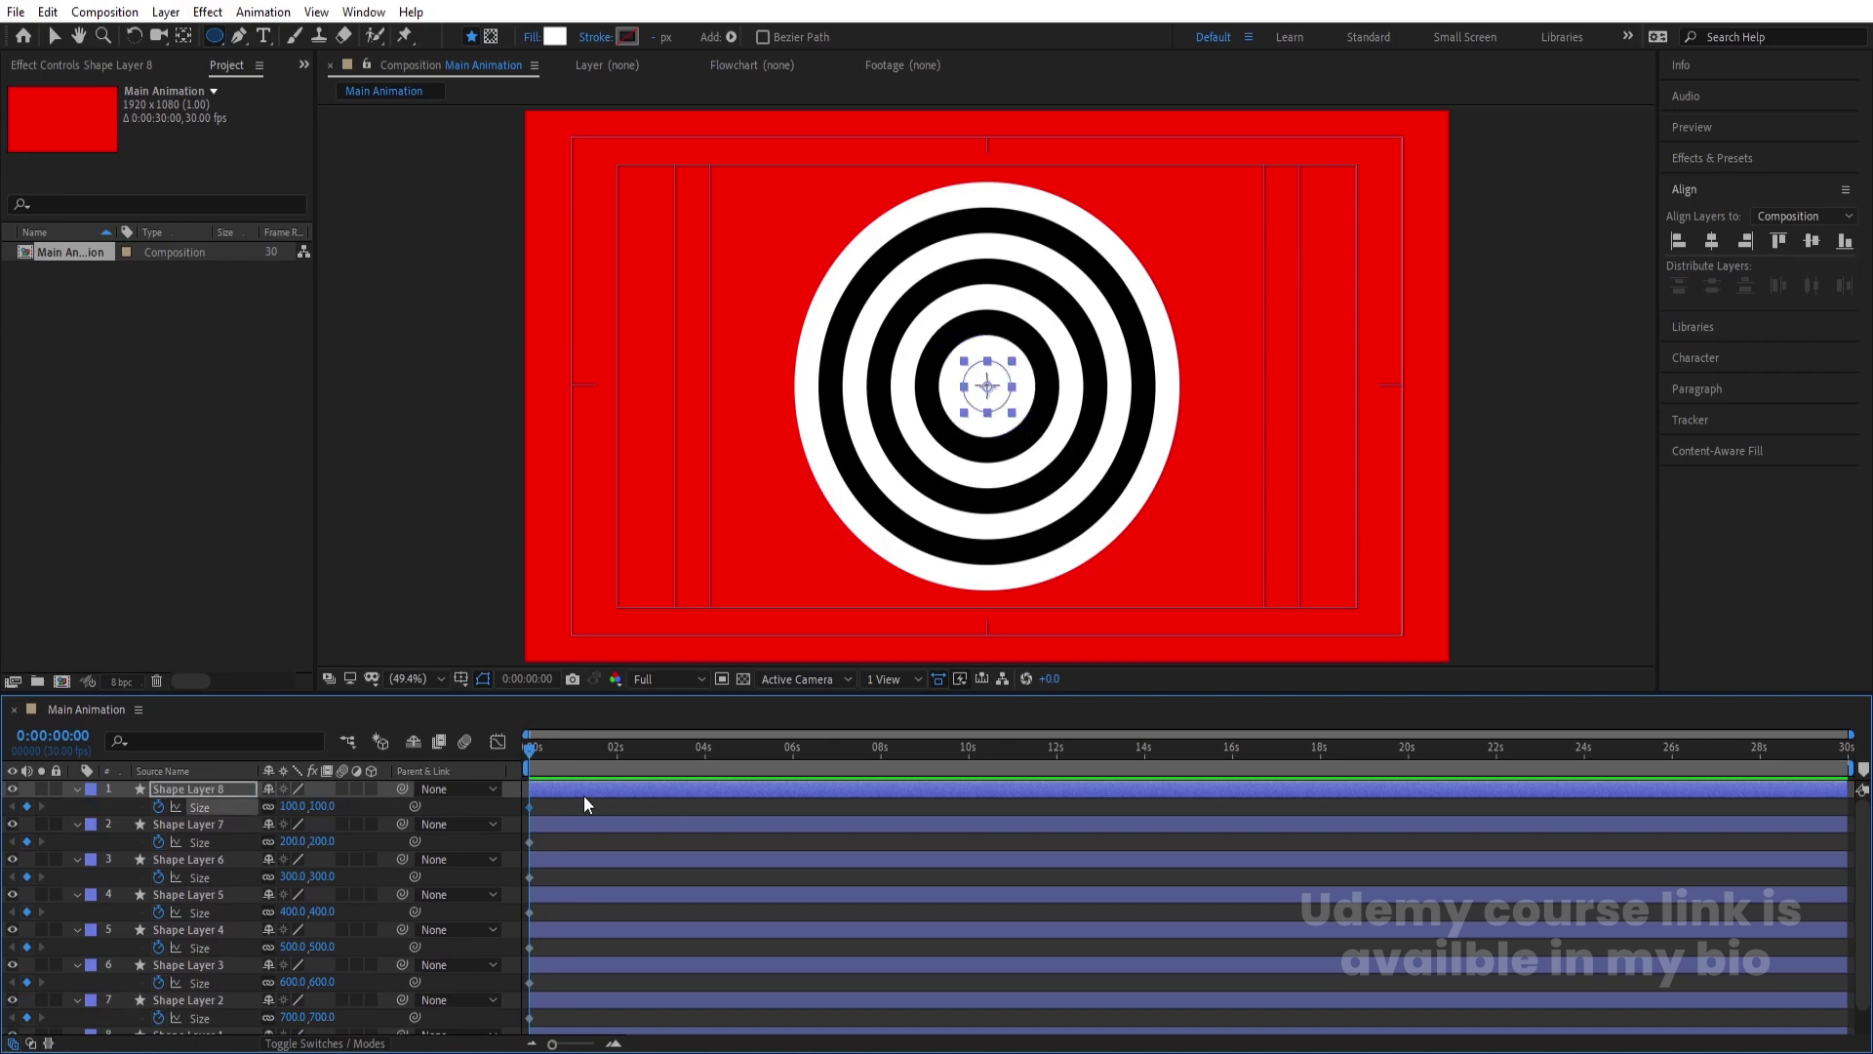
- Fill the 100 px Shape Layer 8 black and set the current time to 0:00:01:19
click(555, 39)
drag(312, 566, 269, 869)
key(Return)
click(575, 800)
click(600, 758)
key(ctrl+a)
- Collapse the Size properties and align all eight circles to a shared bottom edge
scroll(611, 810, down, 1)
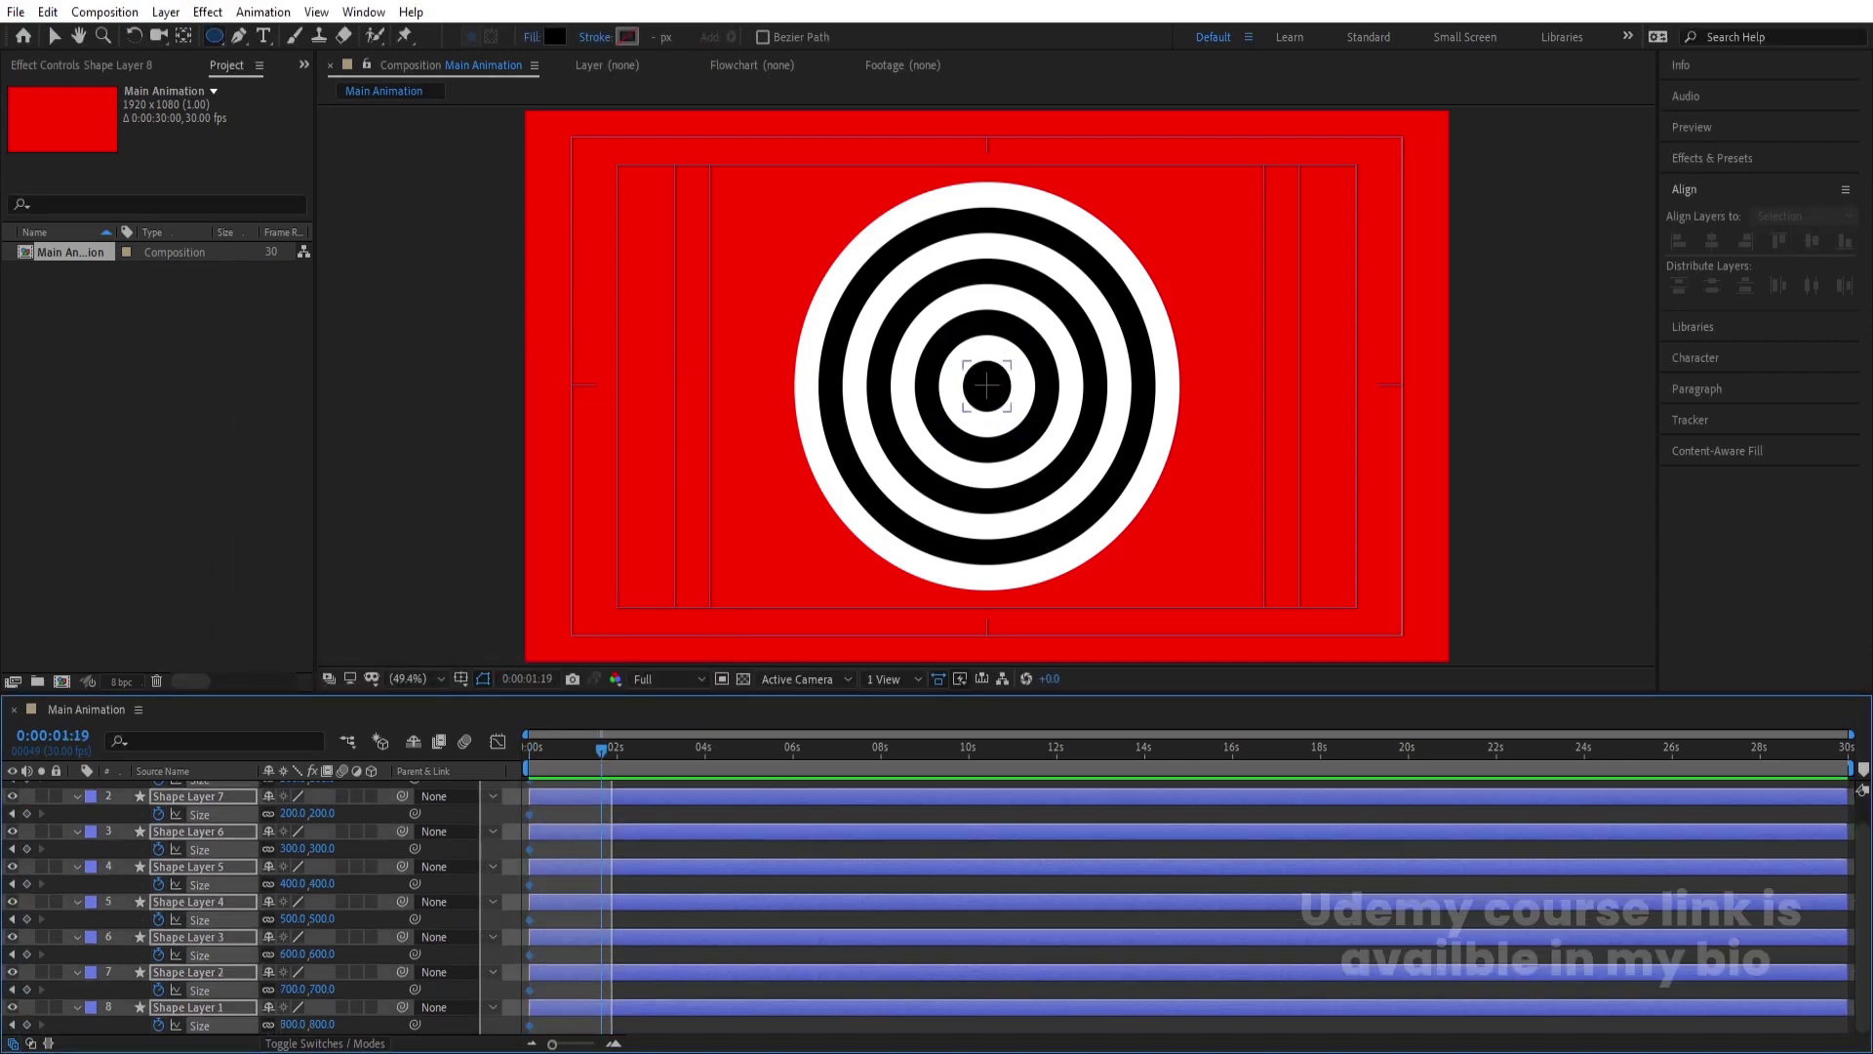
mouse_move(527, 1048)
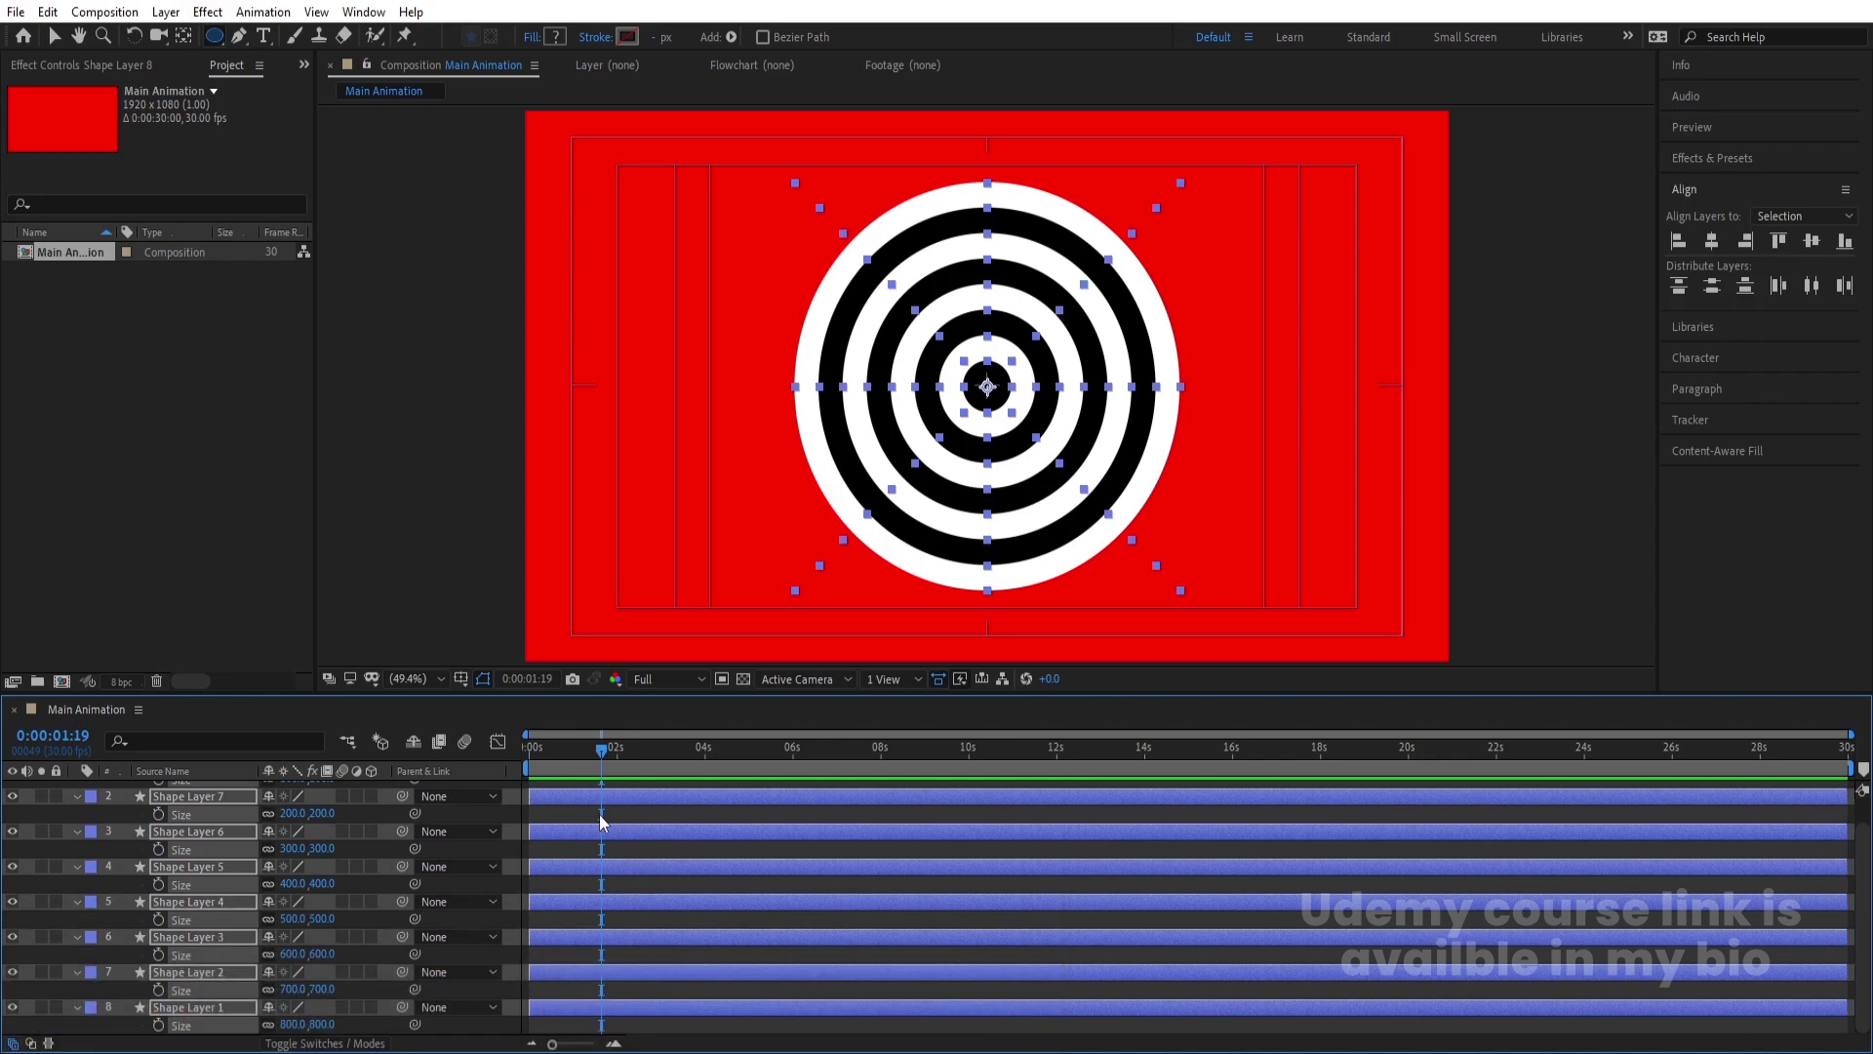
key(u)
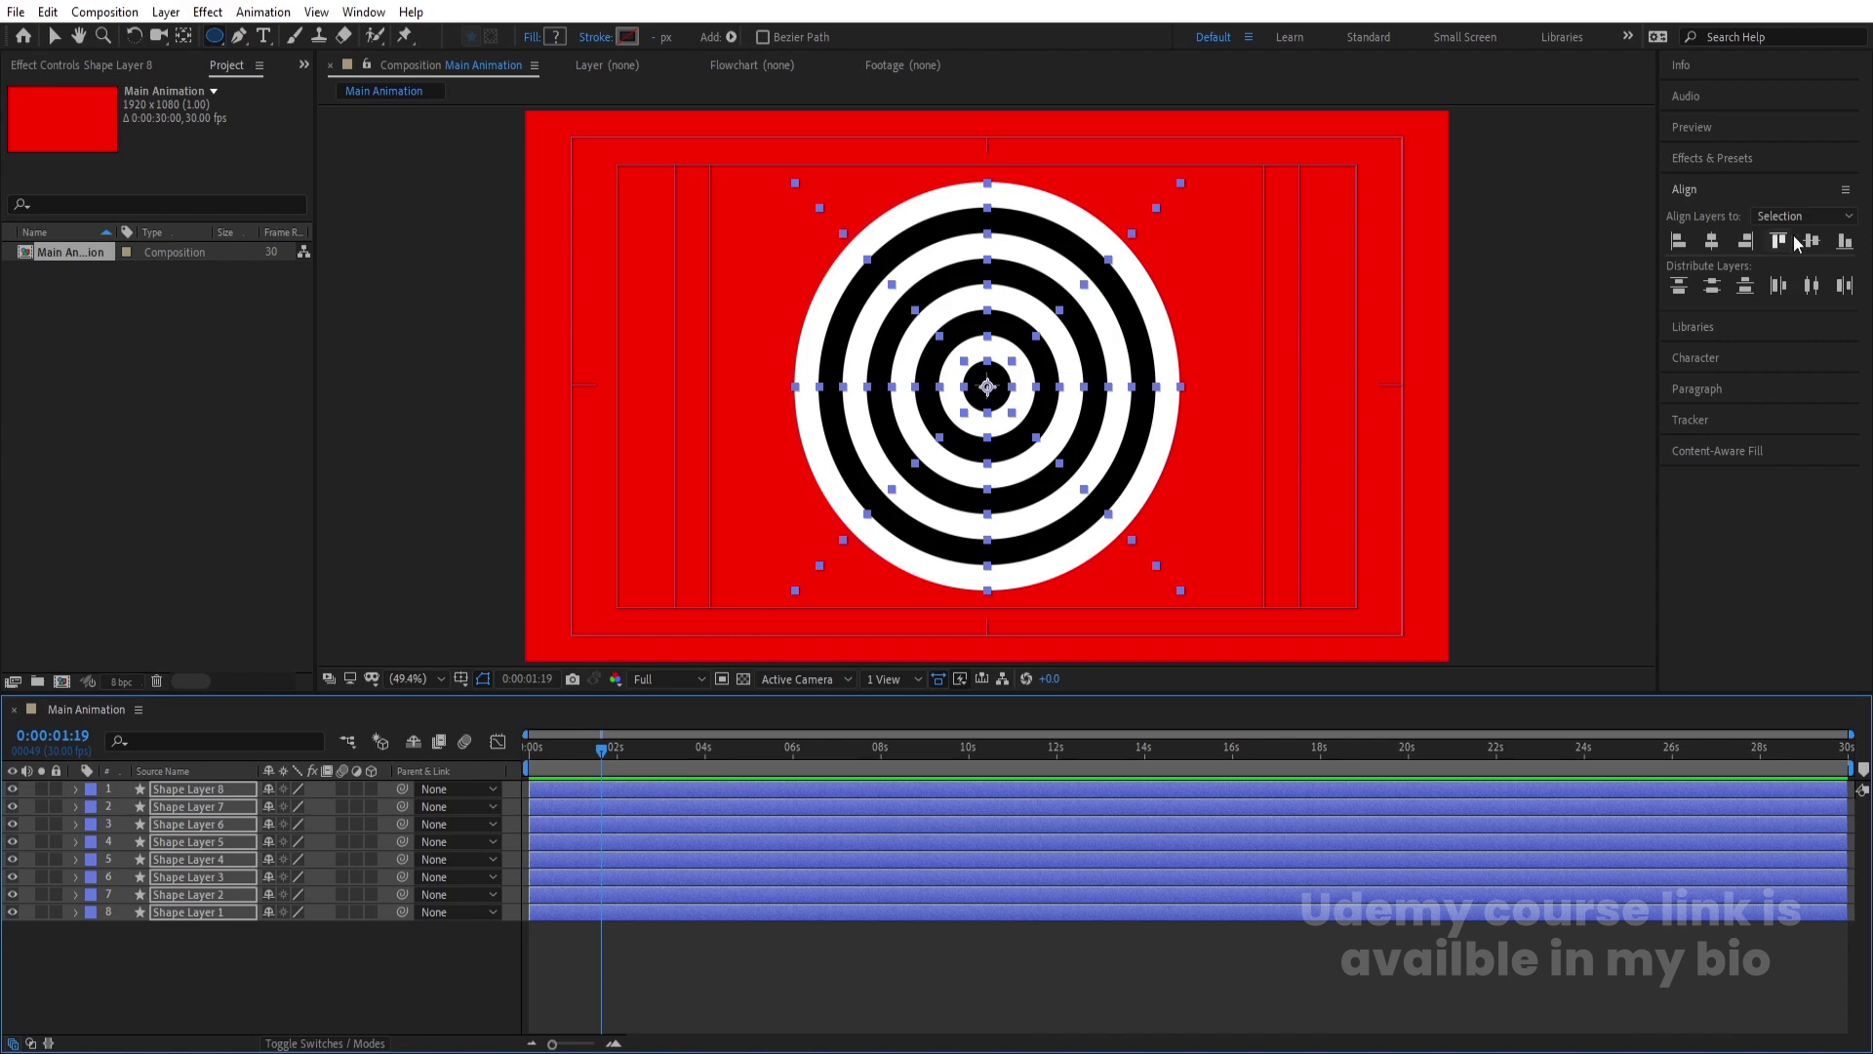
click(1843, 241)
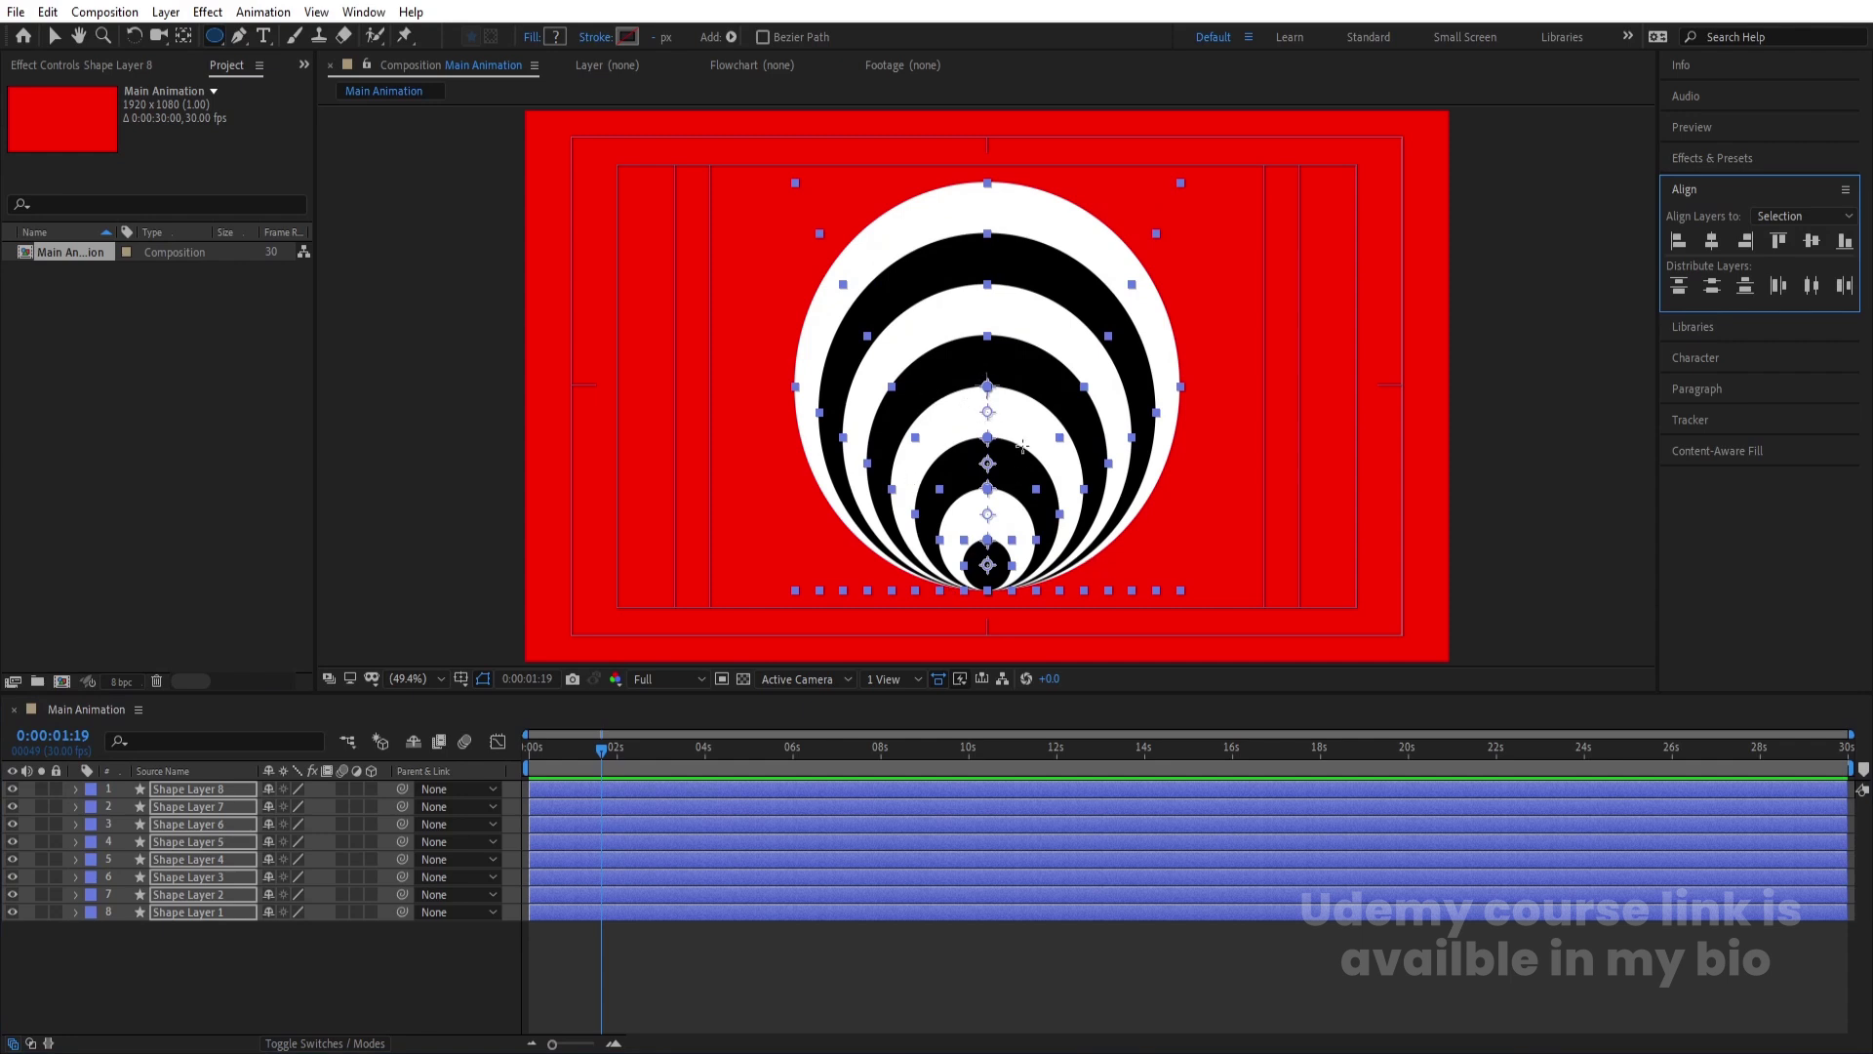
click(298, 947)
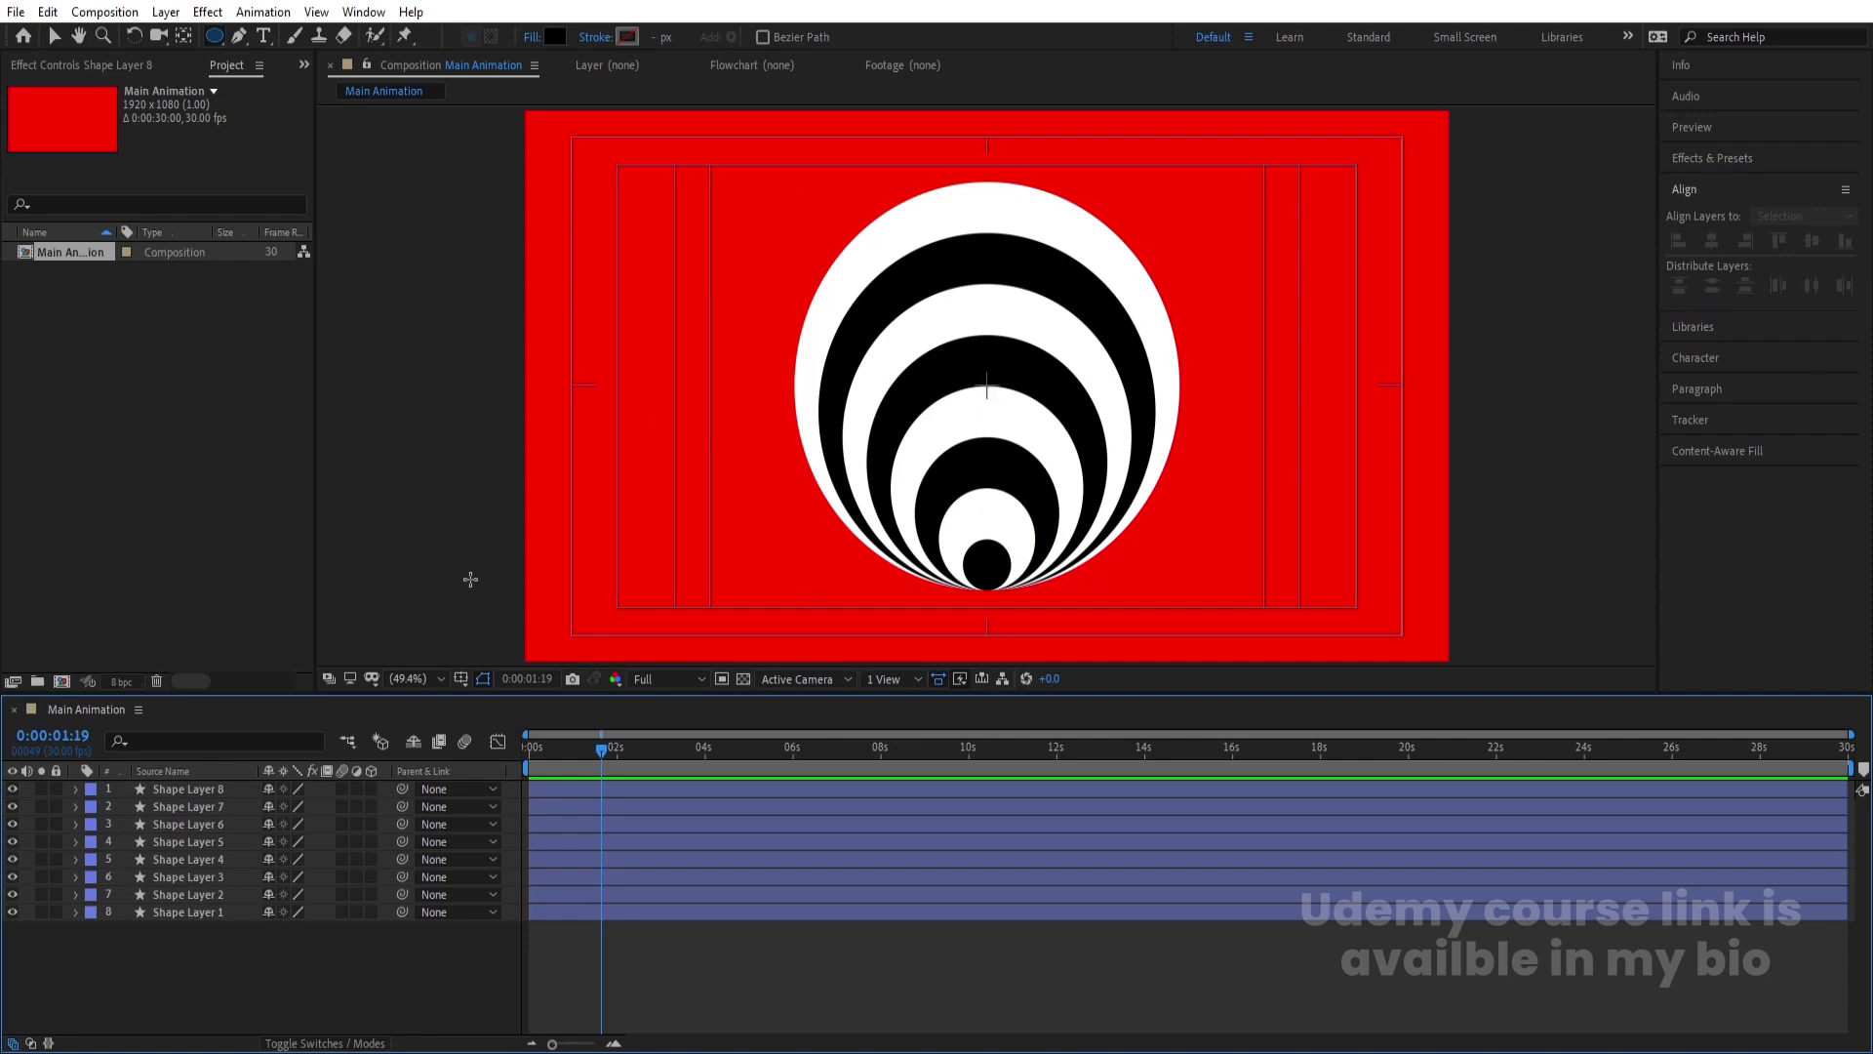
- With the Pan Behind tool, move Shape Layer 8's anchor up to the large circle's centre
key(v)
key(y)
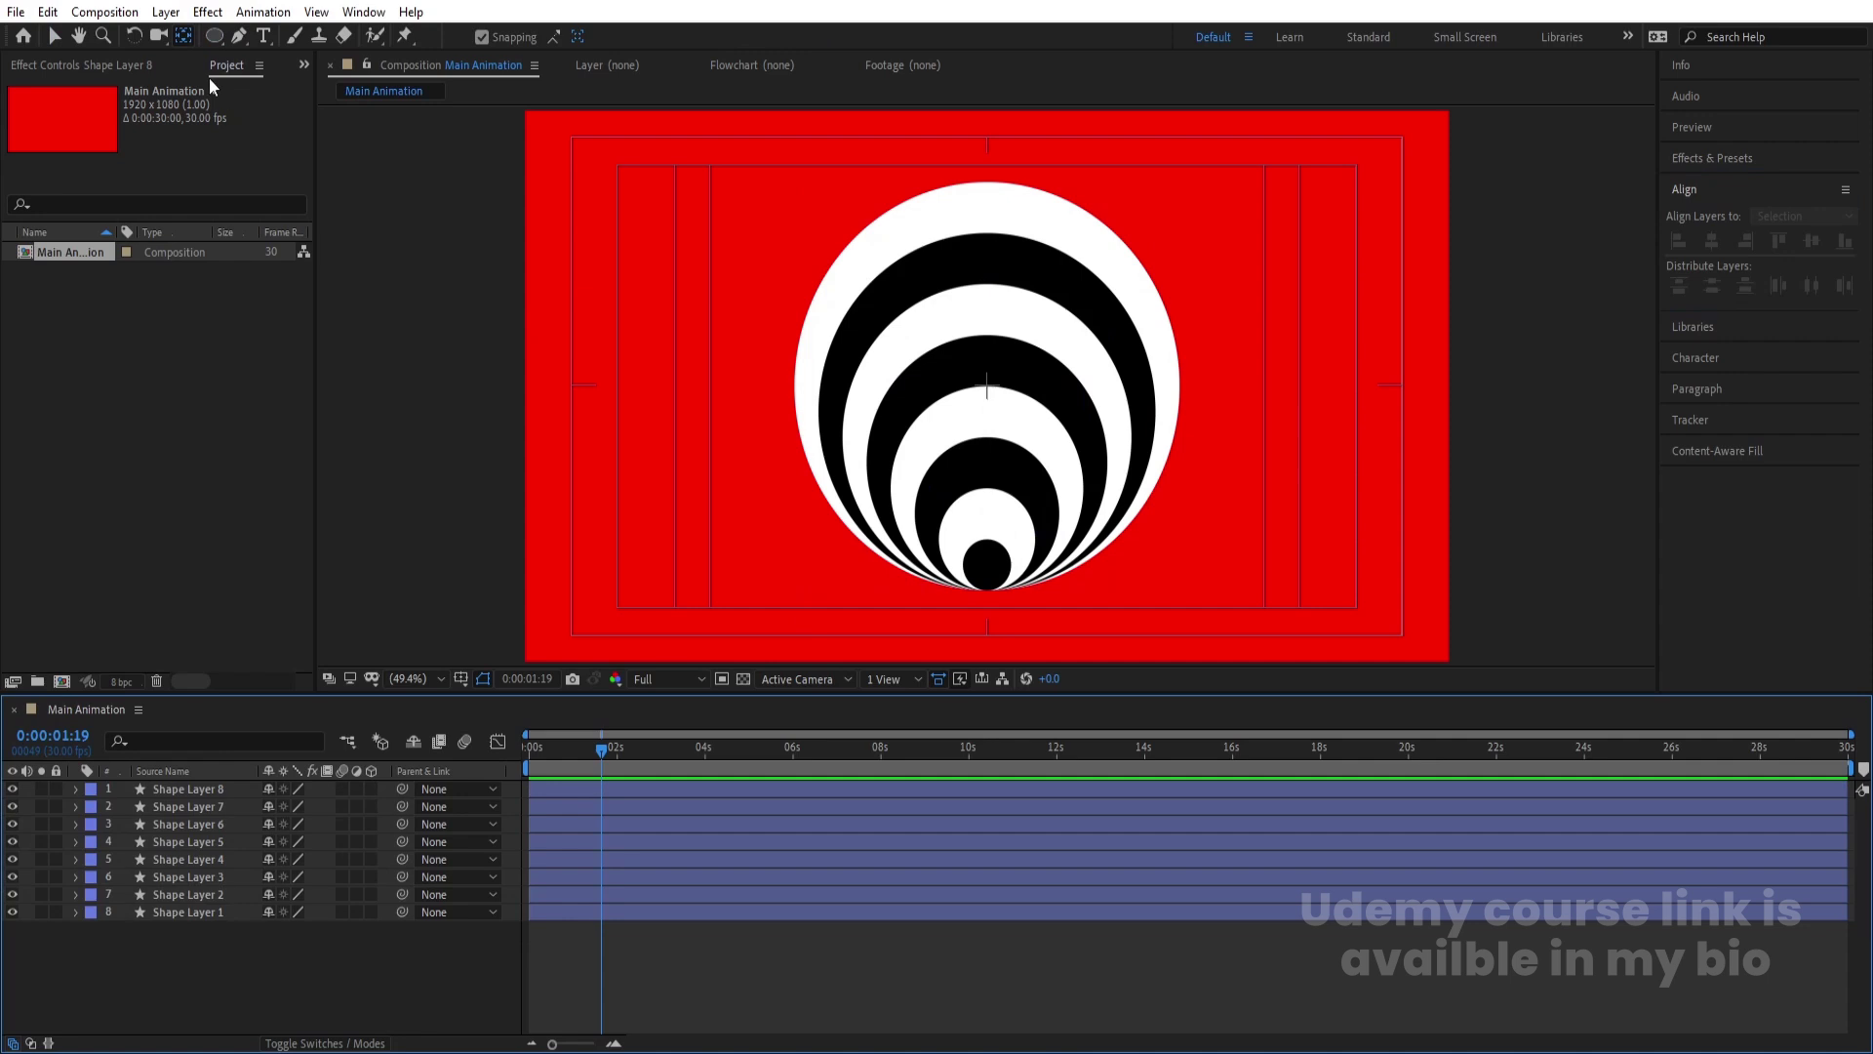
click(206, 789)
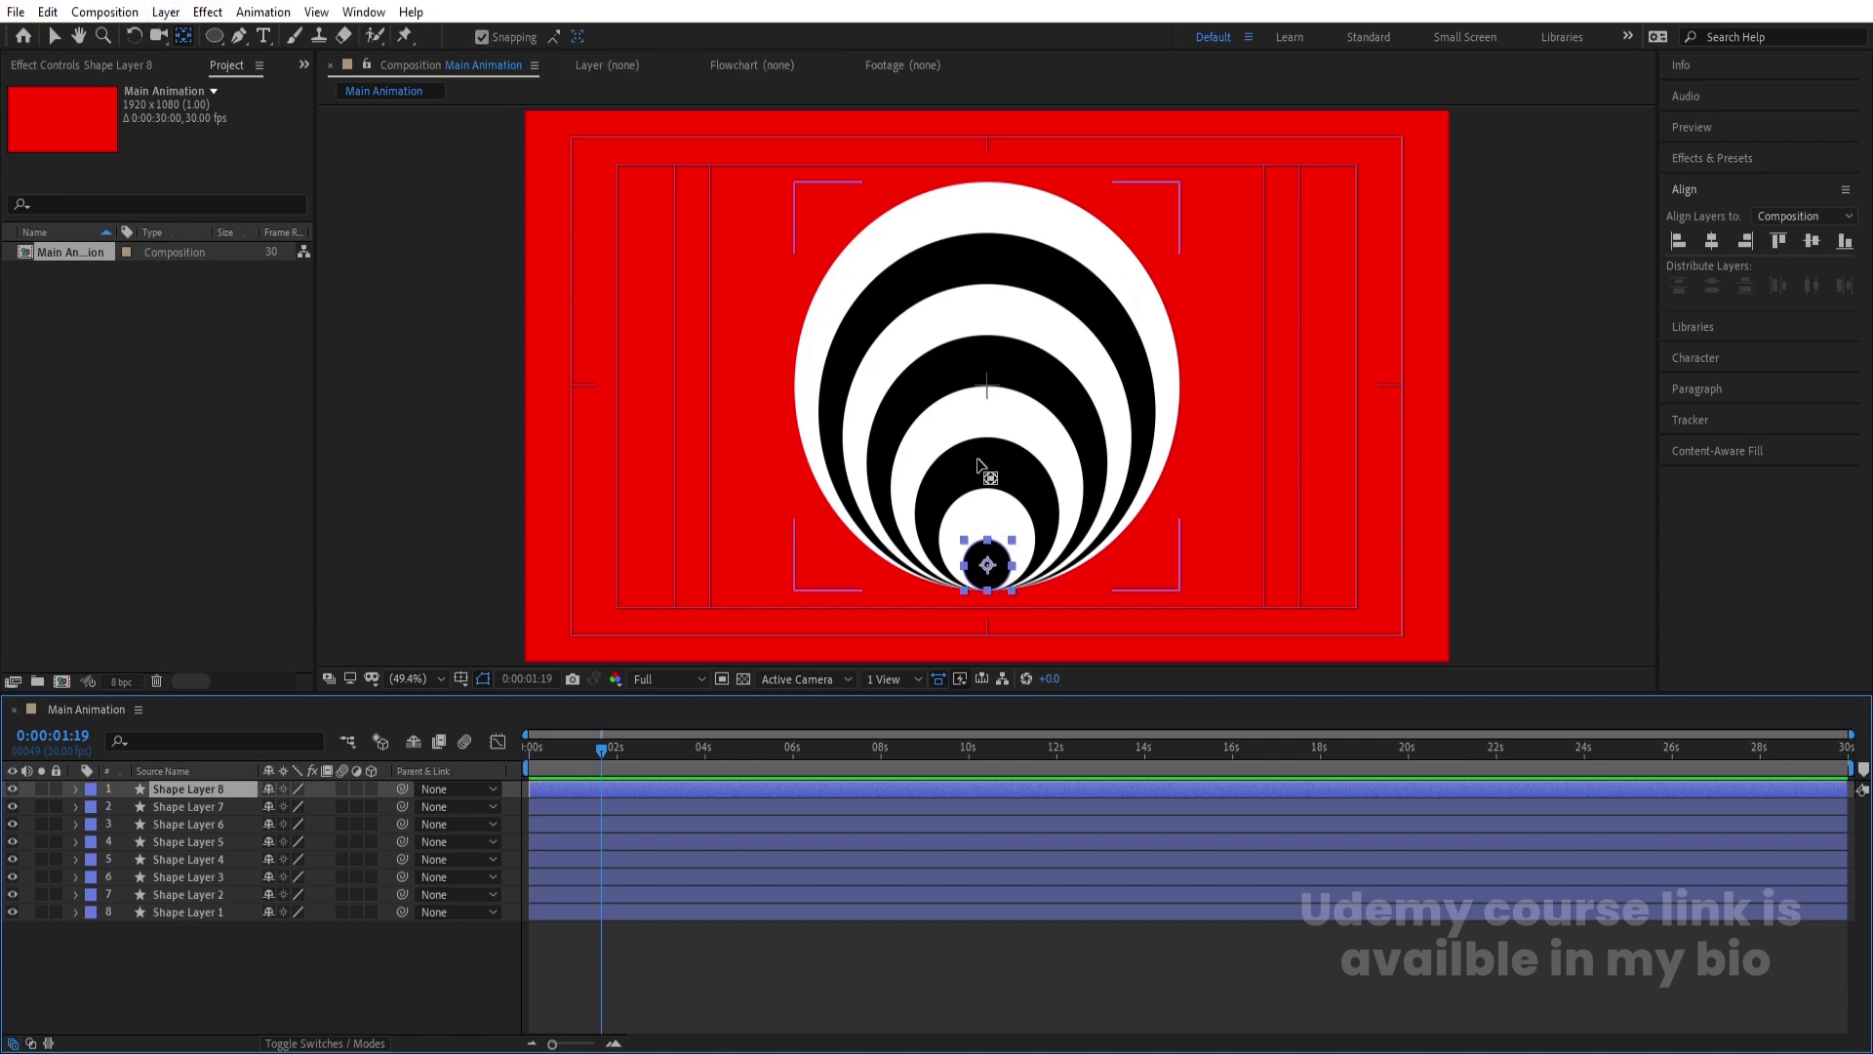
drag(987, 564, 987, 387)
- Set the viewer magnification back to Fit to see the whole composition
scroll(1040, 395, up, 1)
scroll(1040, 395, up, 4)
click(1011, 451)
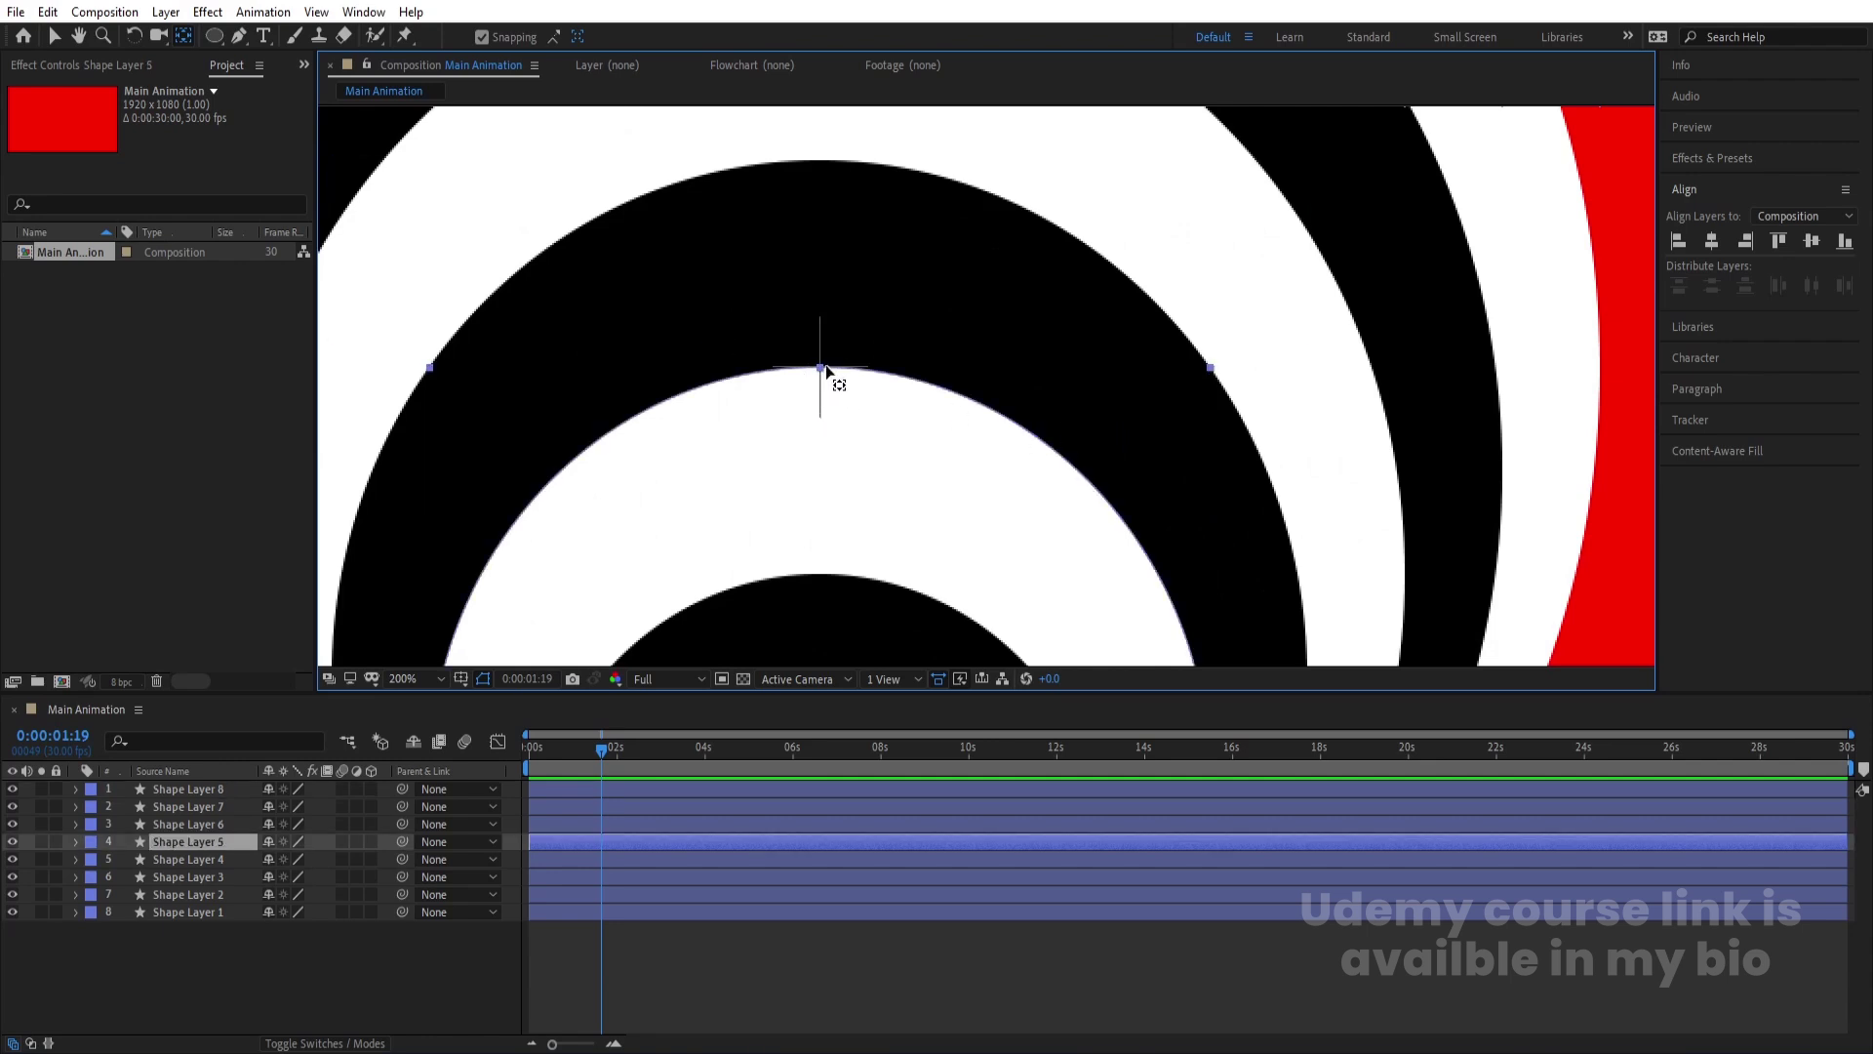
click(410, 678)
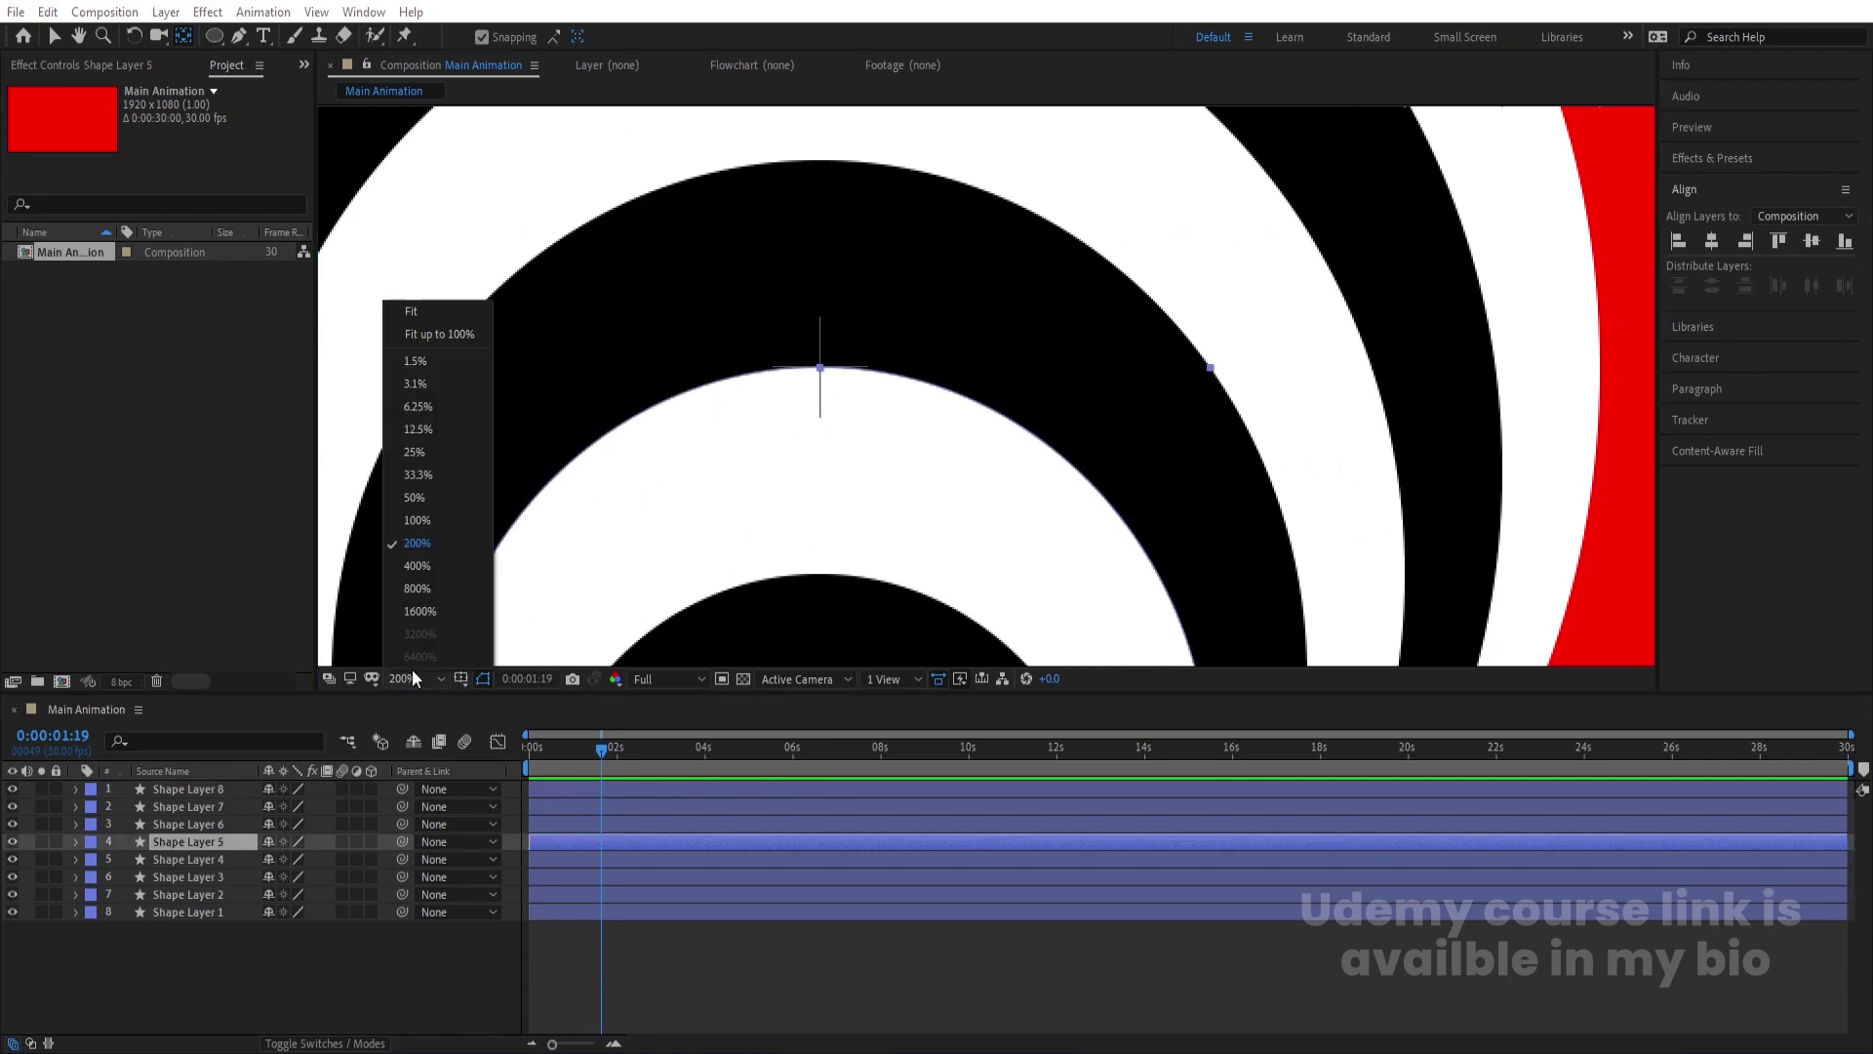
click(452, 322)
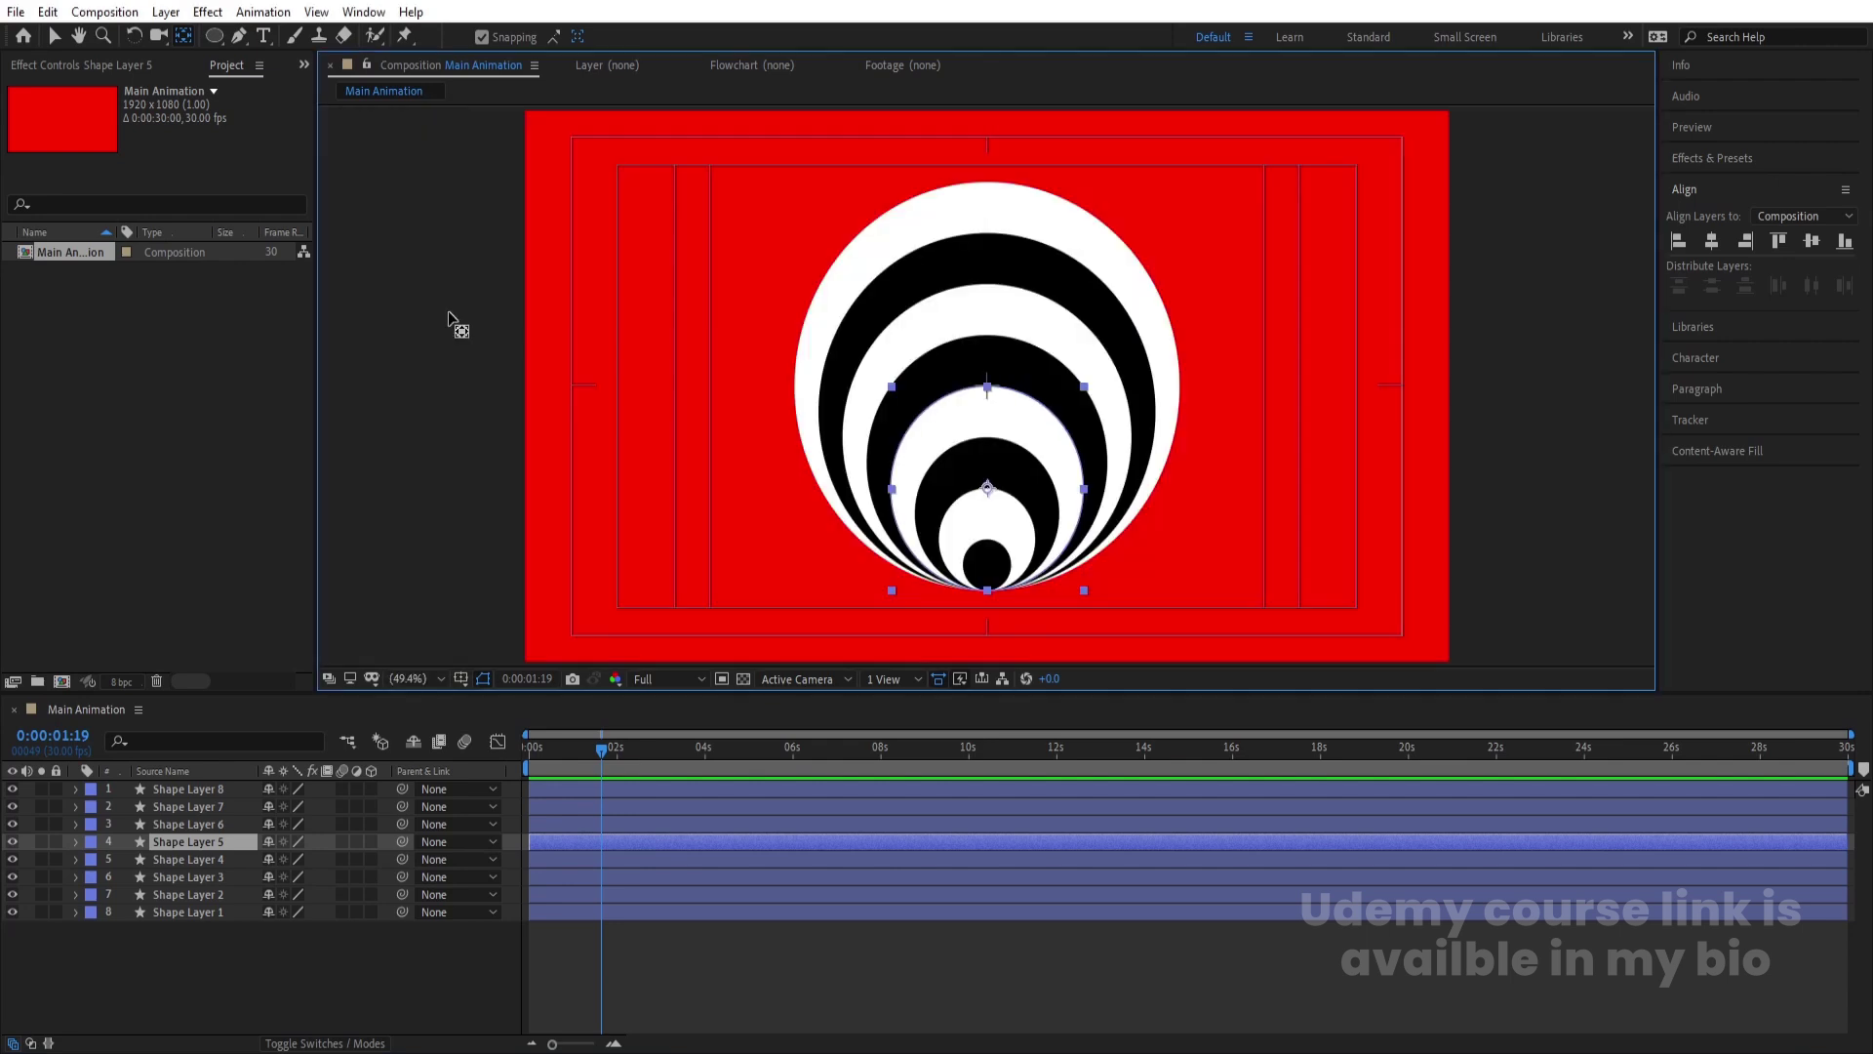
click(199, 916)
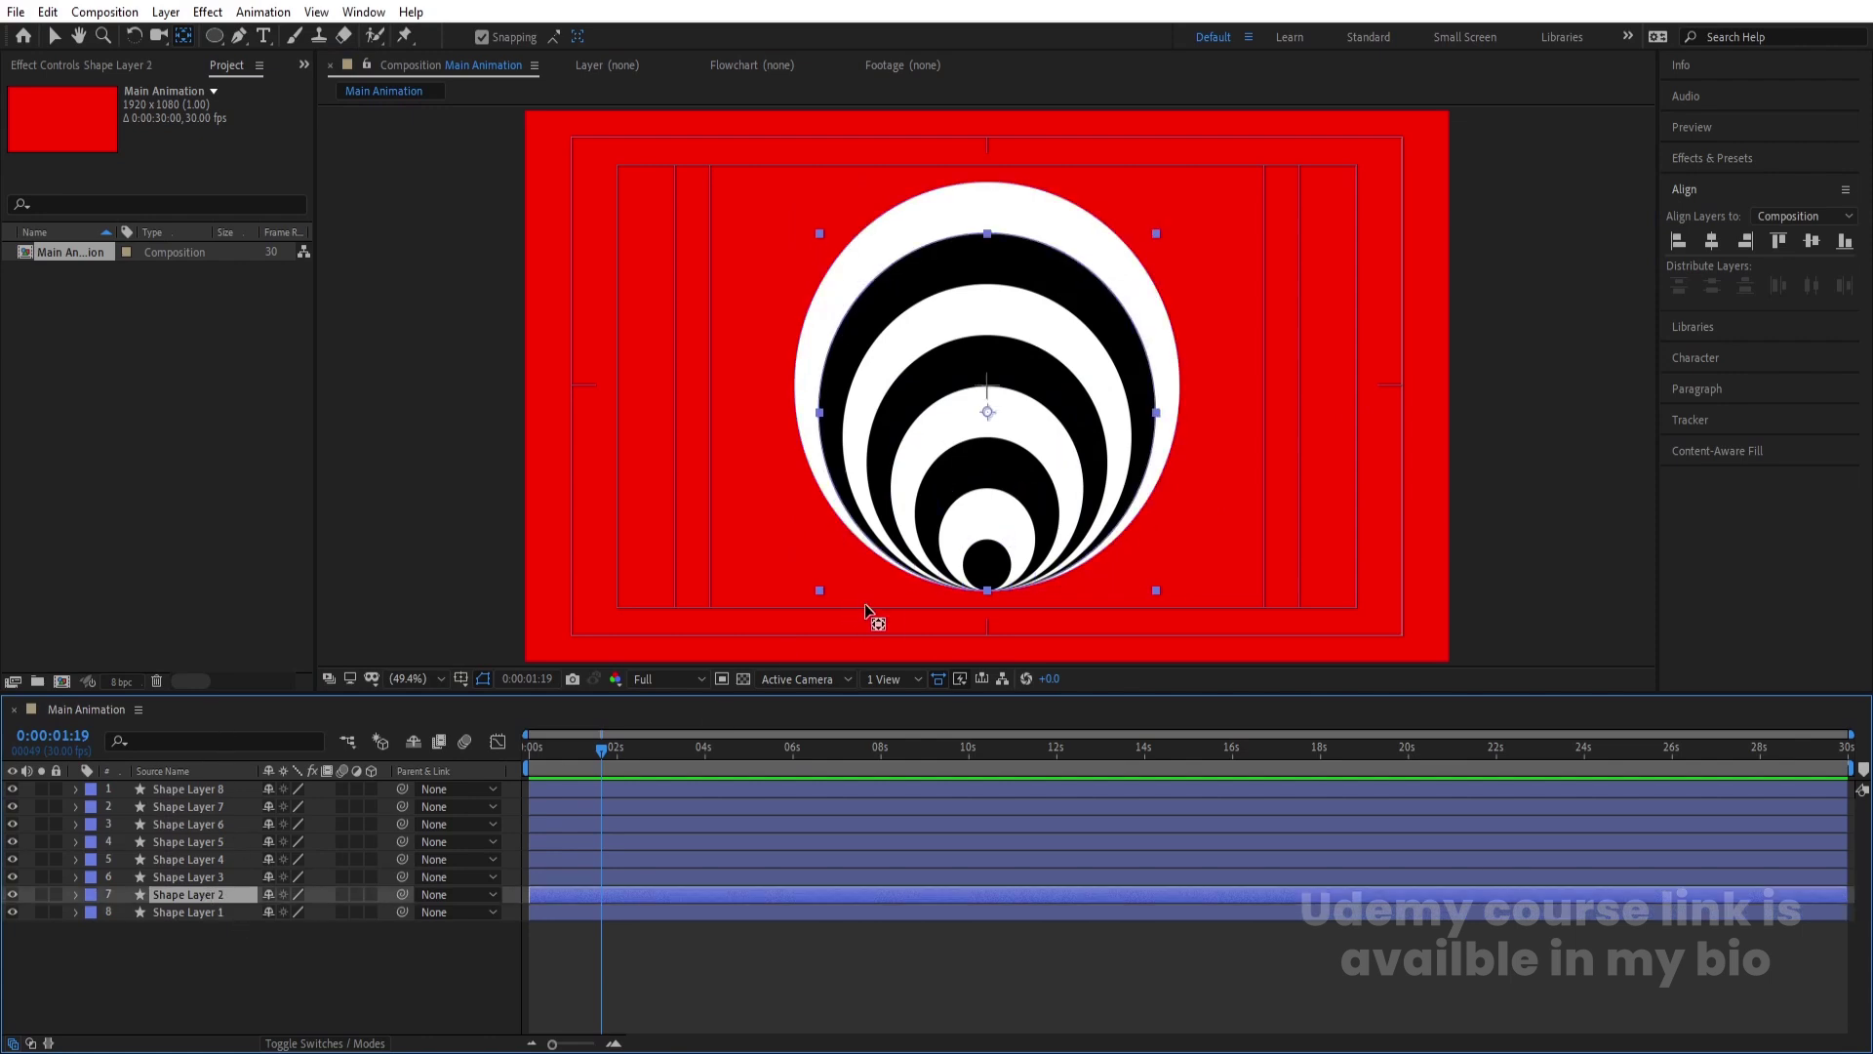
- Move the anchor points of Shape Layers 2 and 3 up to the shared centre point
click(183, 894)
mouse_move(985, 409)
mouse_down()
mouse_move(987, 376)
mouse_move(987, 412)
mouse_up()
scroll(991, 392, up, 1)
scroll(989, 387, up, 2)
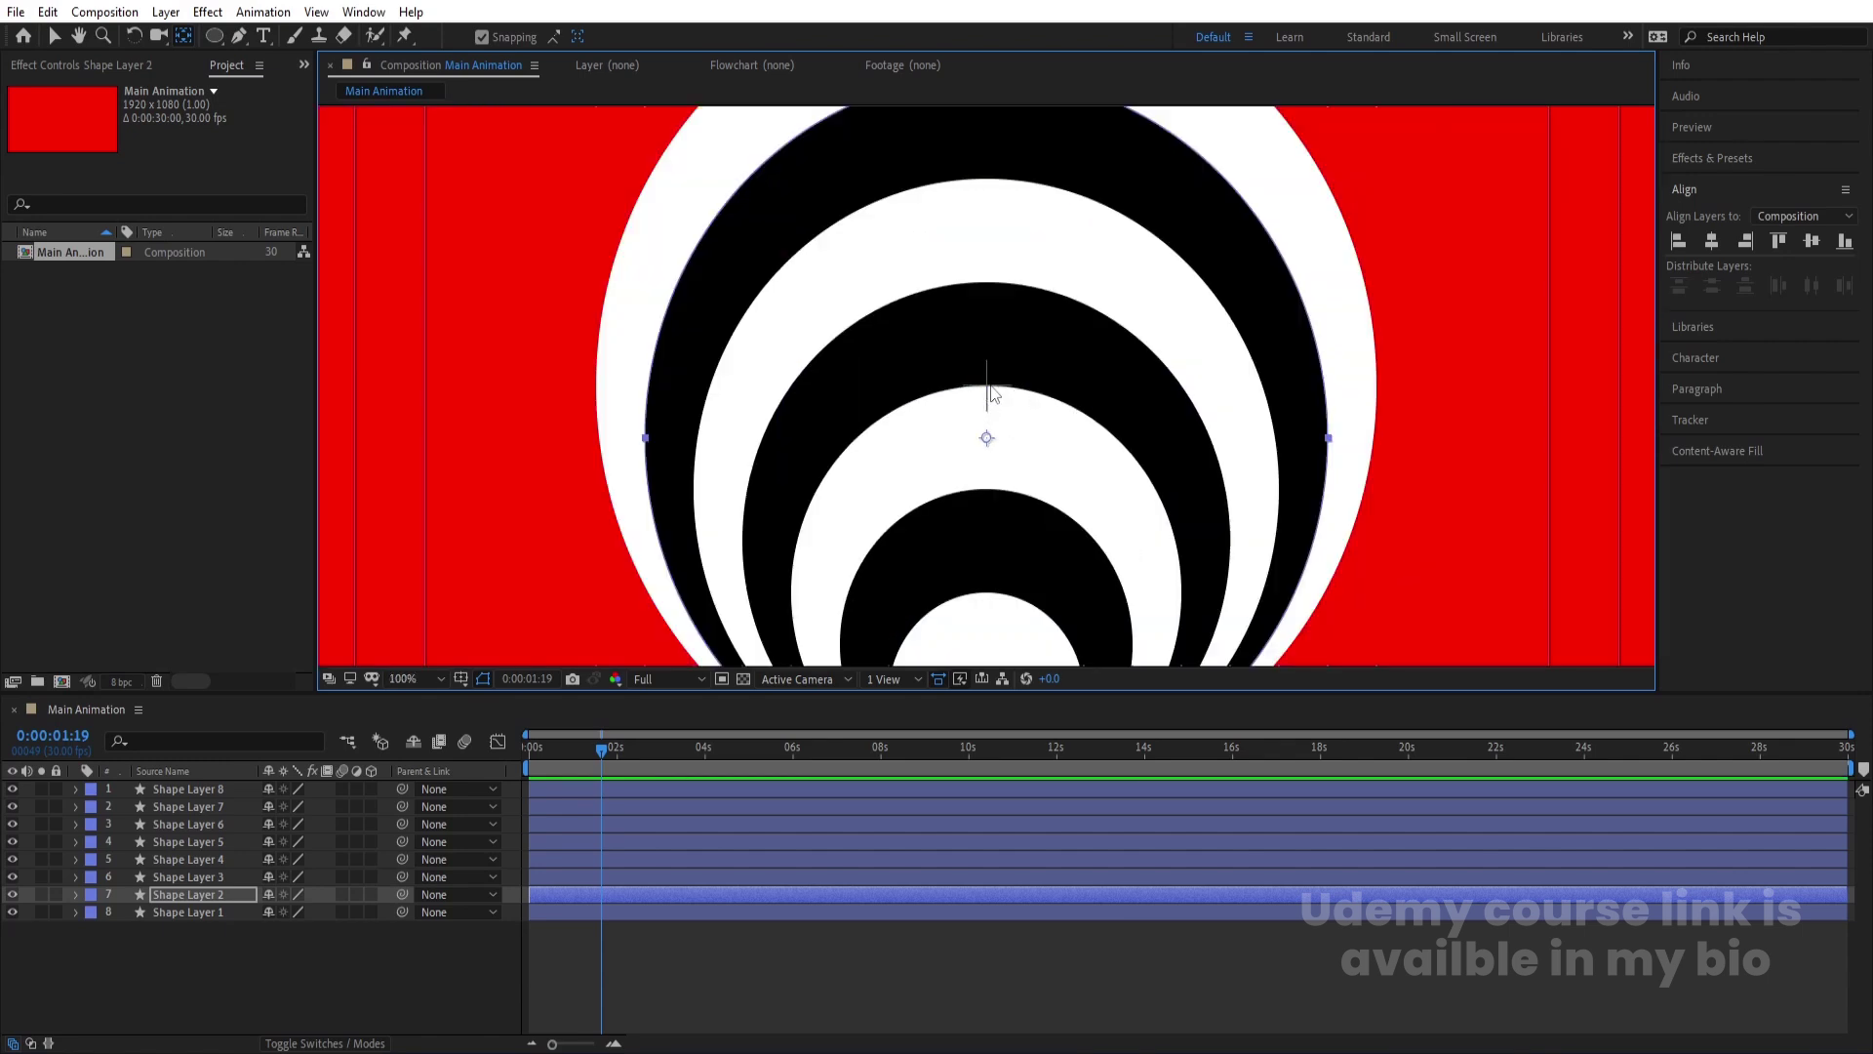
drag(988, 437, 986, 386)
click(183, 877)
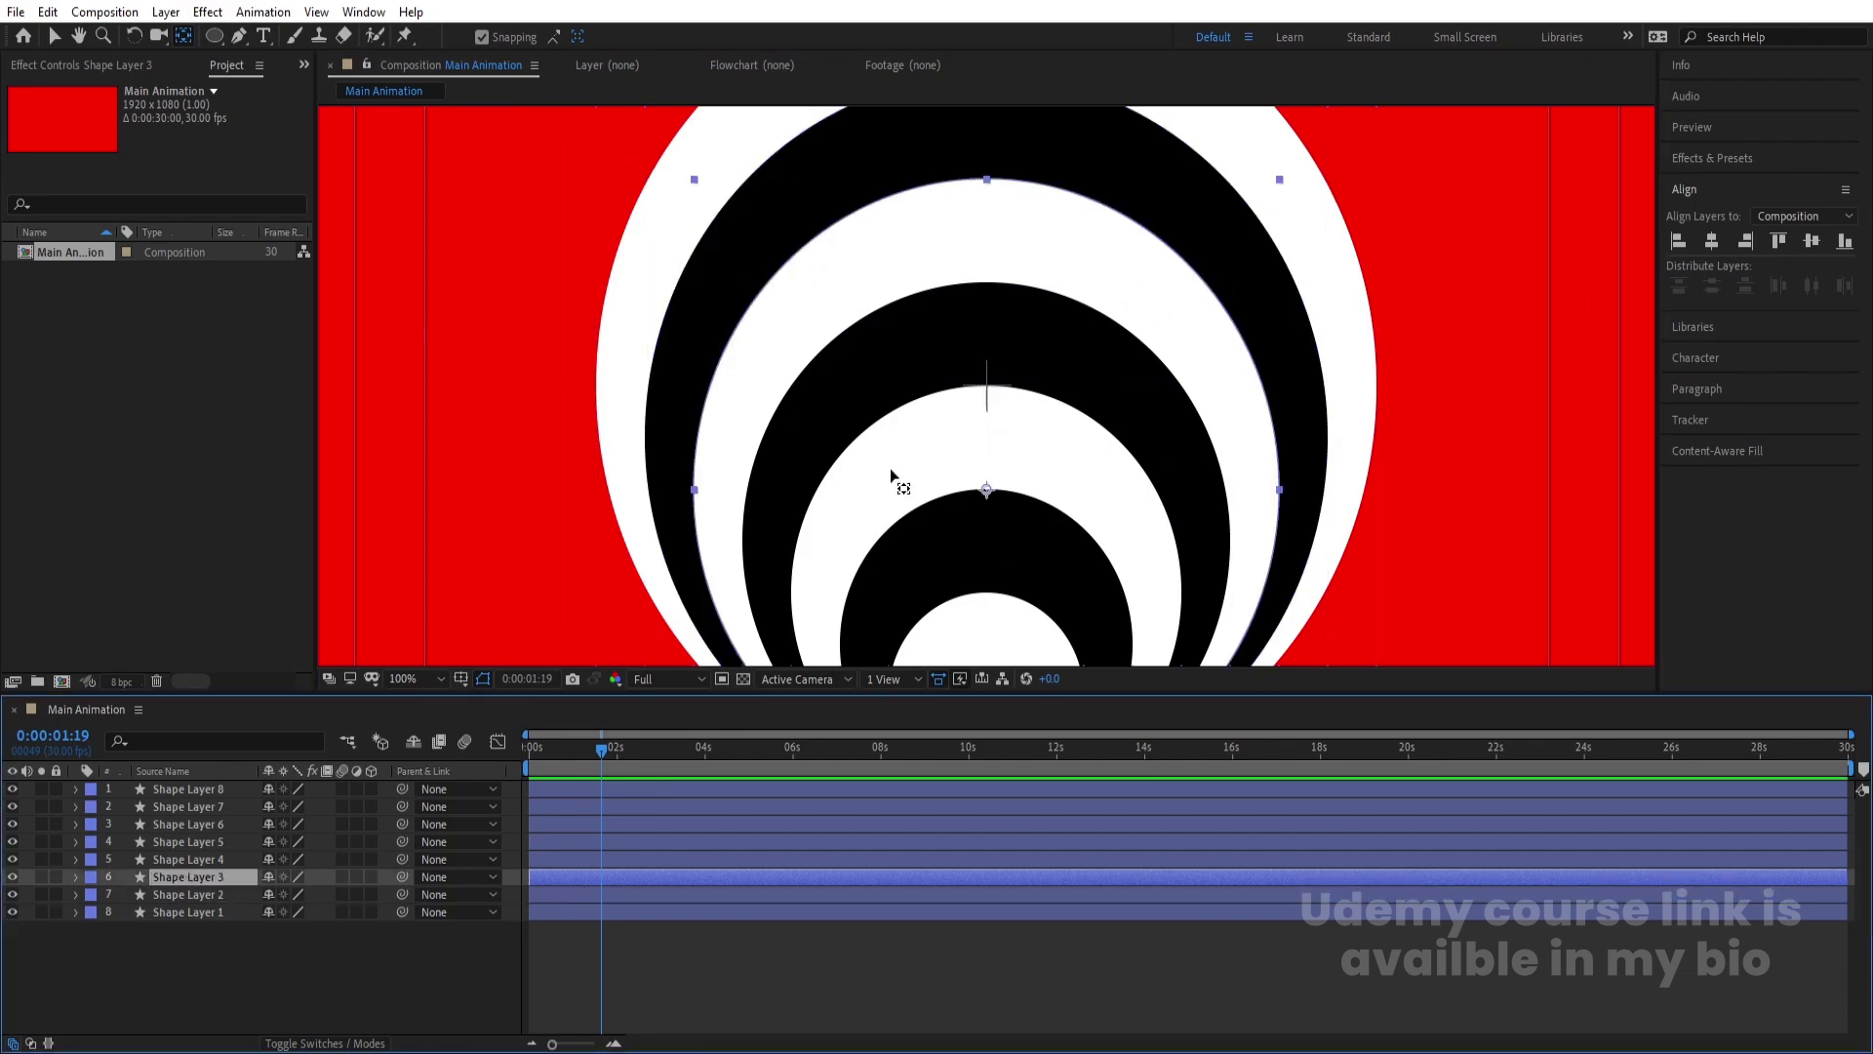
drag(991, 490, 989, 377)
- Move the anchor points of Shape Layers 4, 5 and 6 up to the same centre point
click(244, 862)
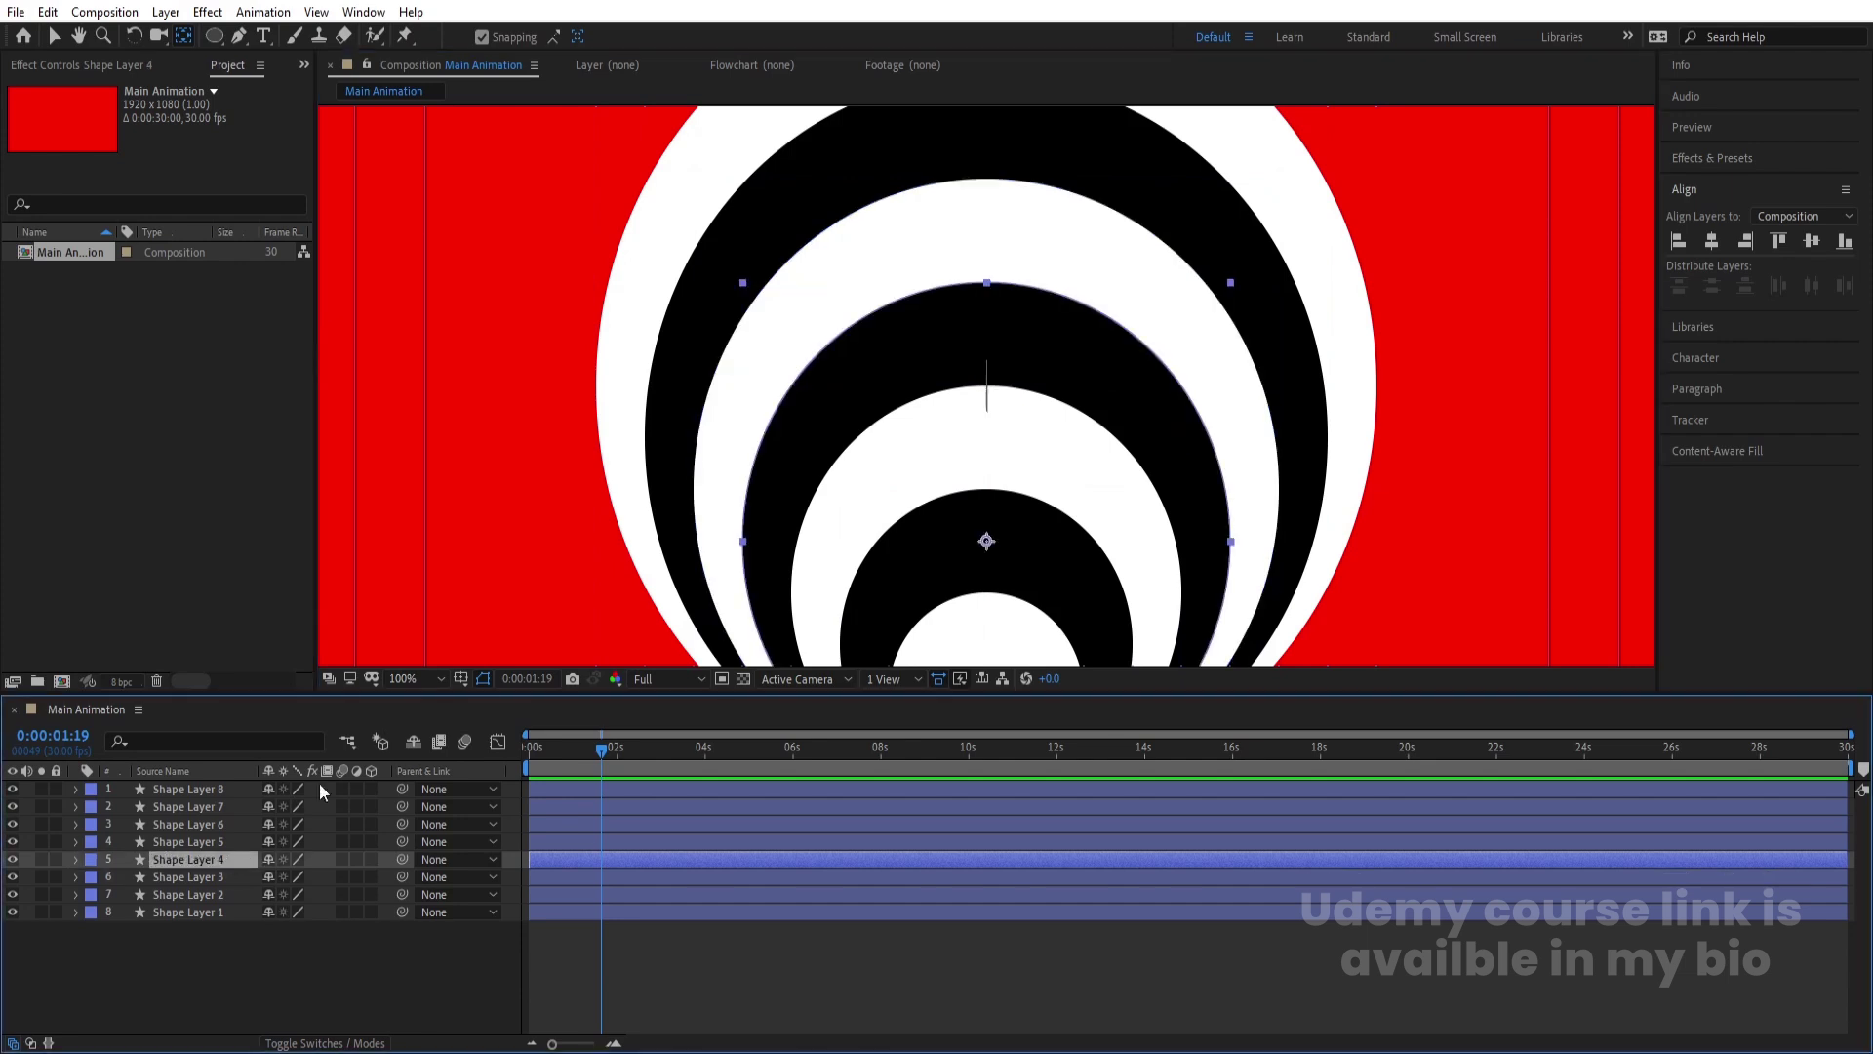
drag(991, 540, 989, 386)
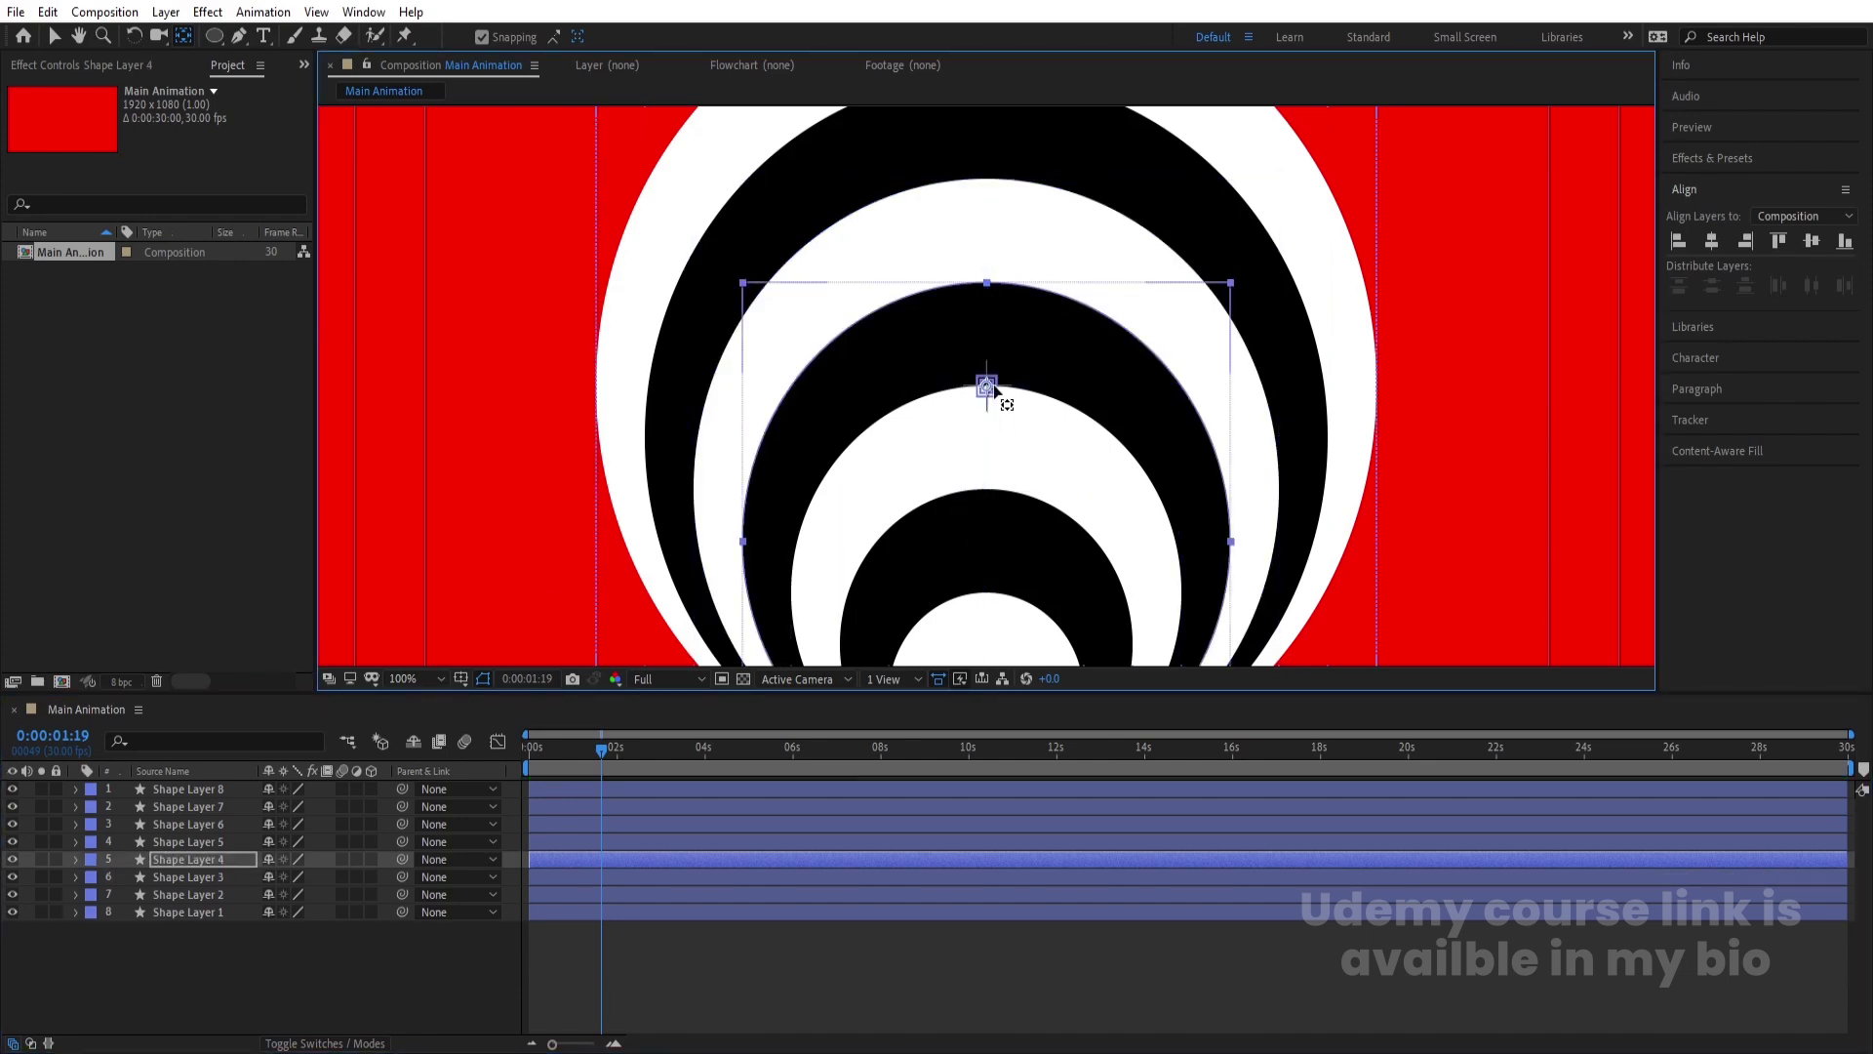
click(212, 843)
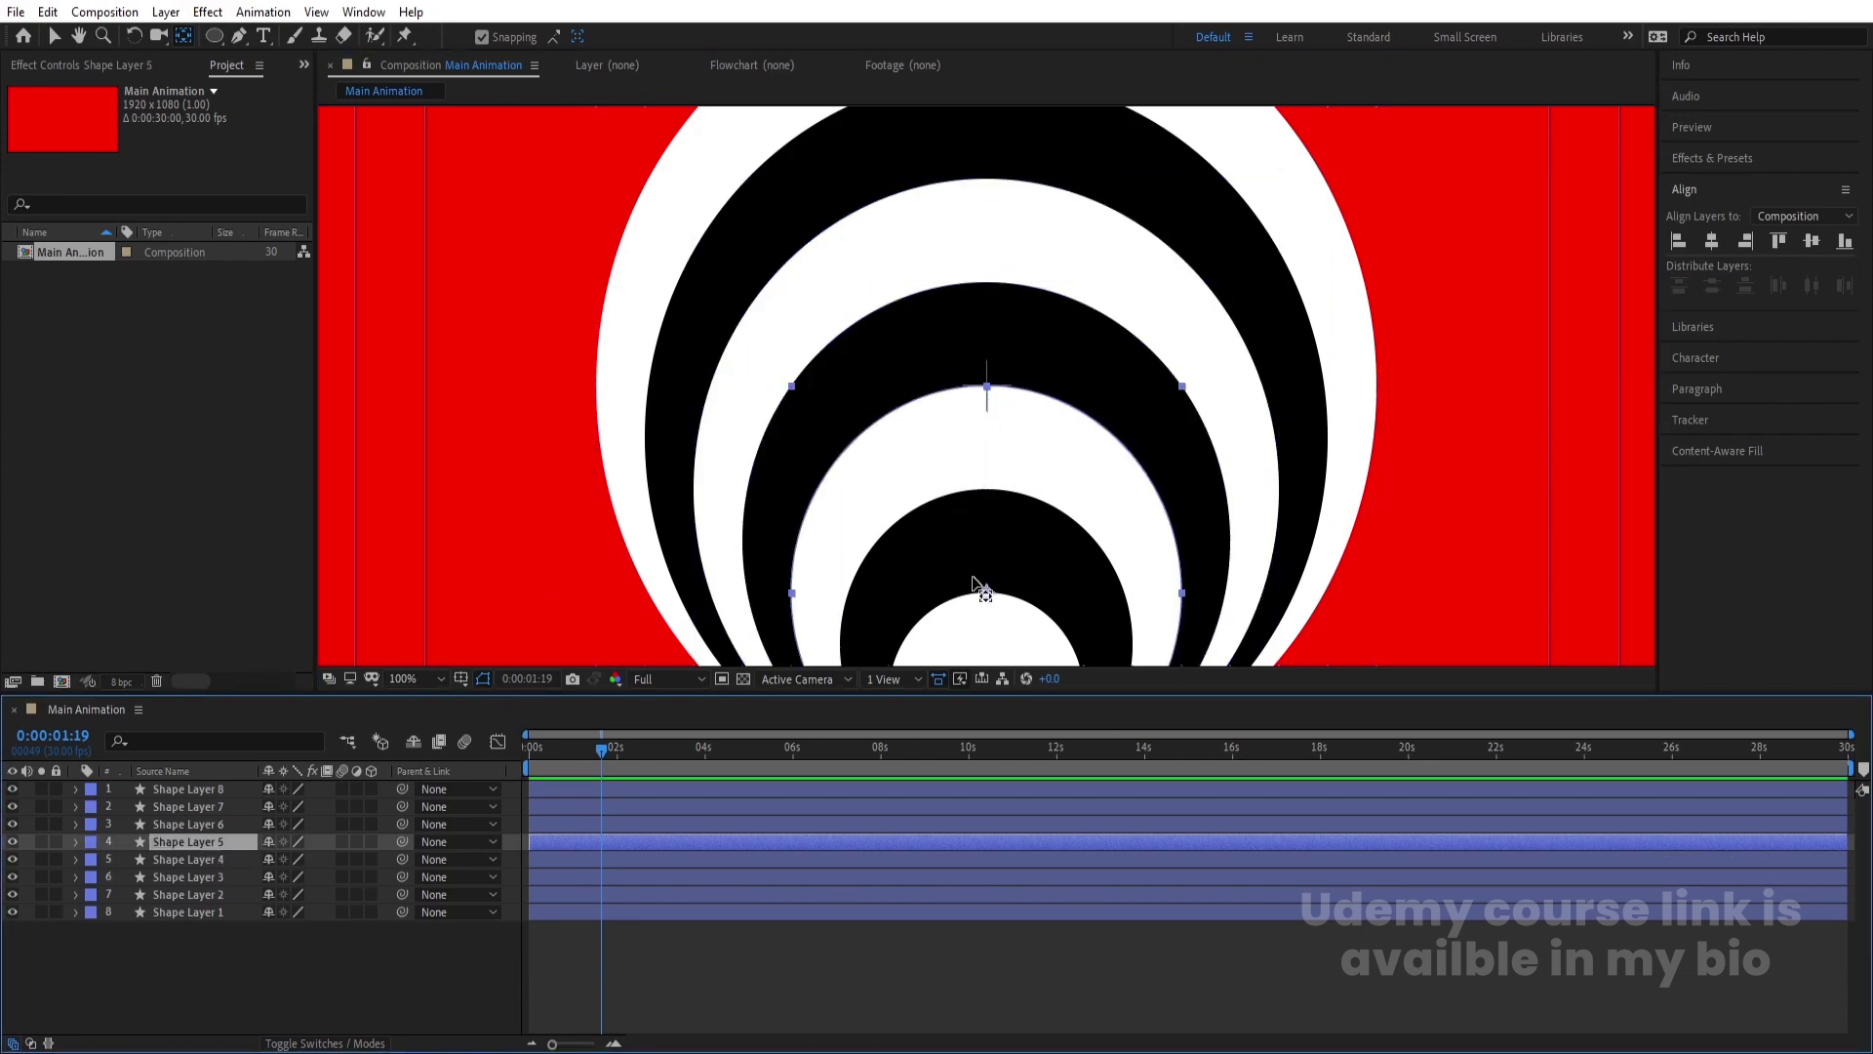
drag(991, 595, 989, 391)
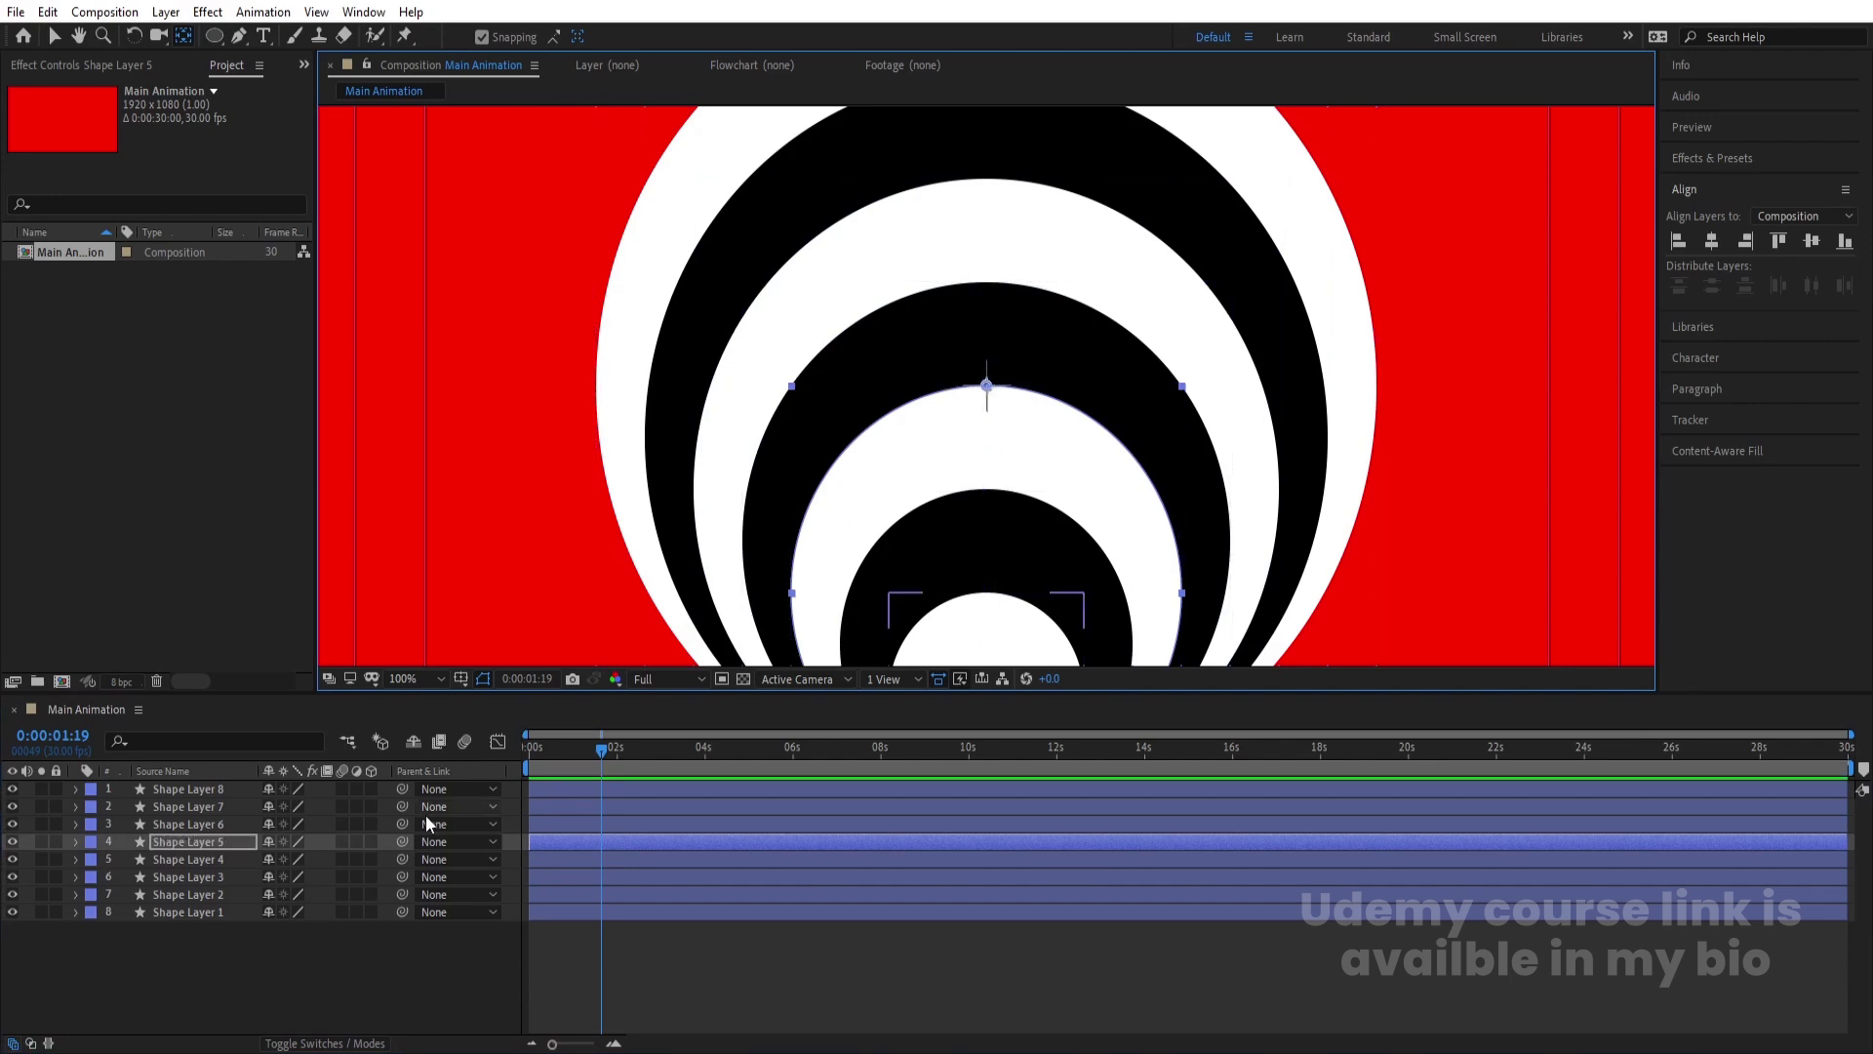
click(215, 825)
drag(988, 646, 999, 386)
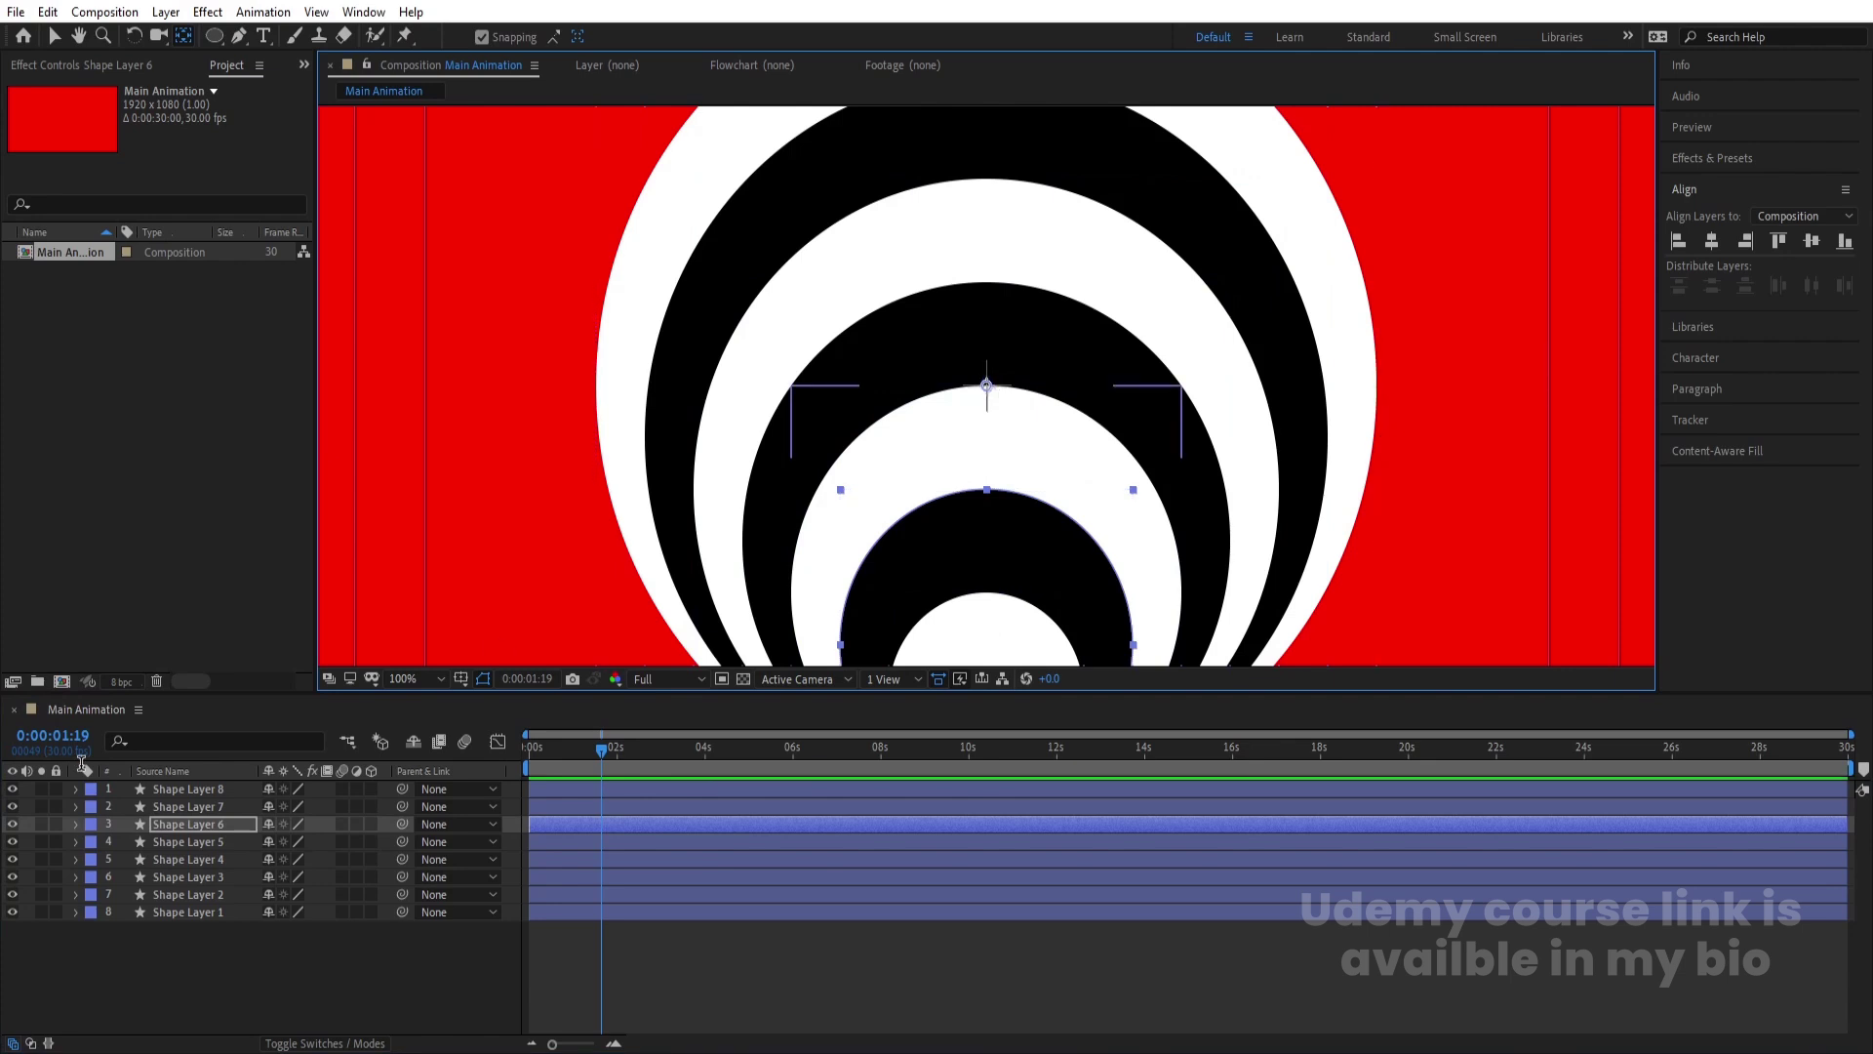
click(186, 807)
drag(987, 645, 812, 303)
click(240, 790)
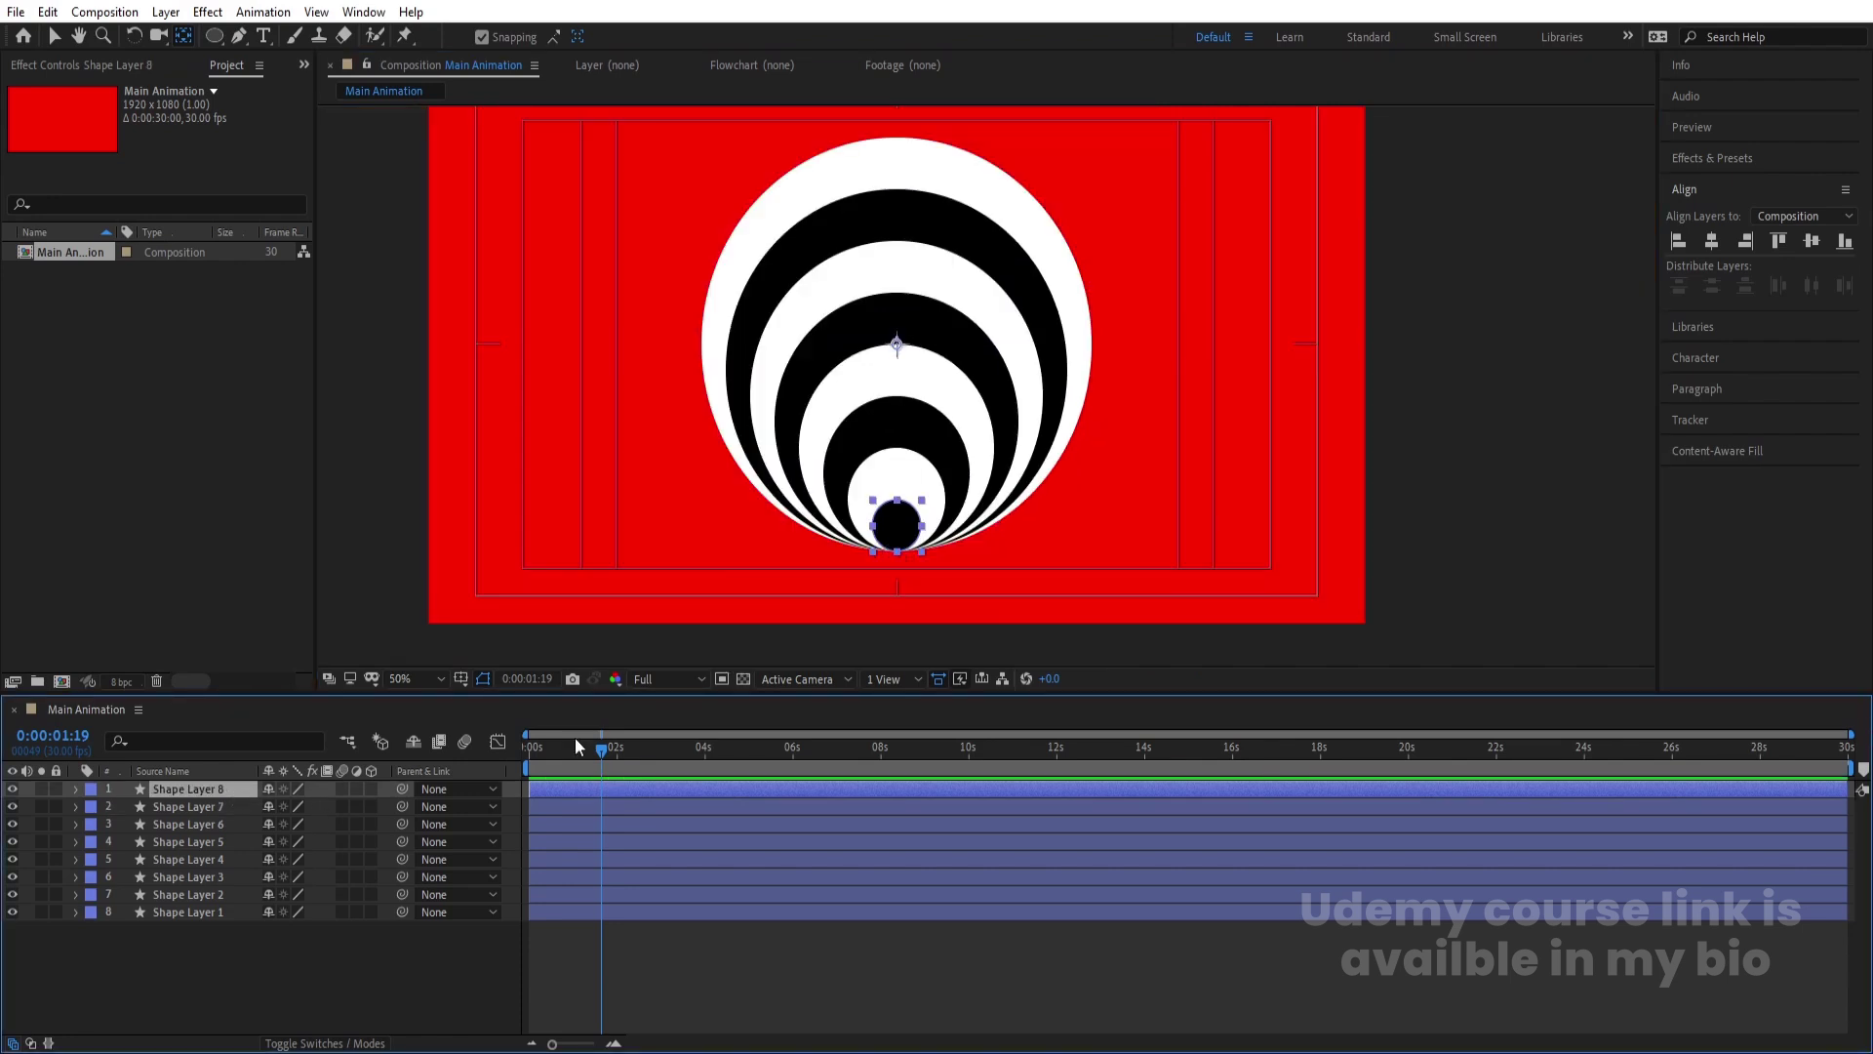
- Check the anchor position of each circle layer, Shape Layer 1 through 8
click(184, 911)
click(191, 892)
click(196, 875)
click(200, 859)
click(201, 841)
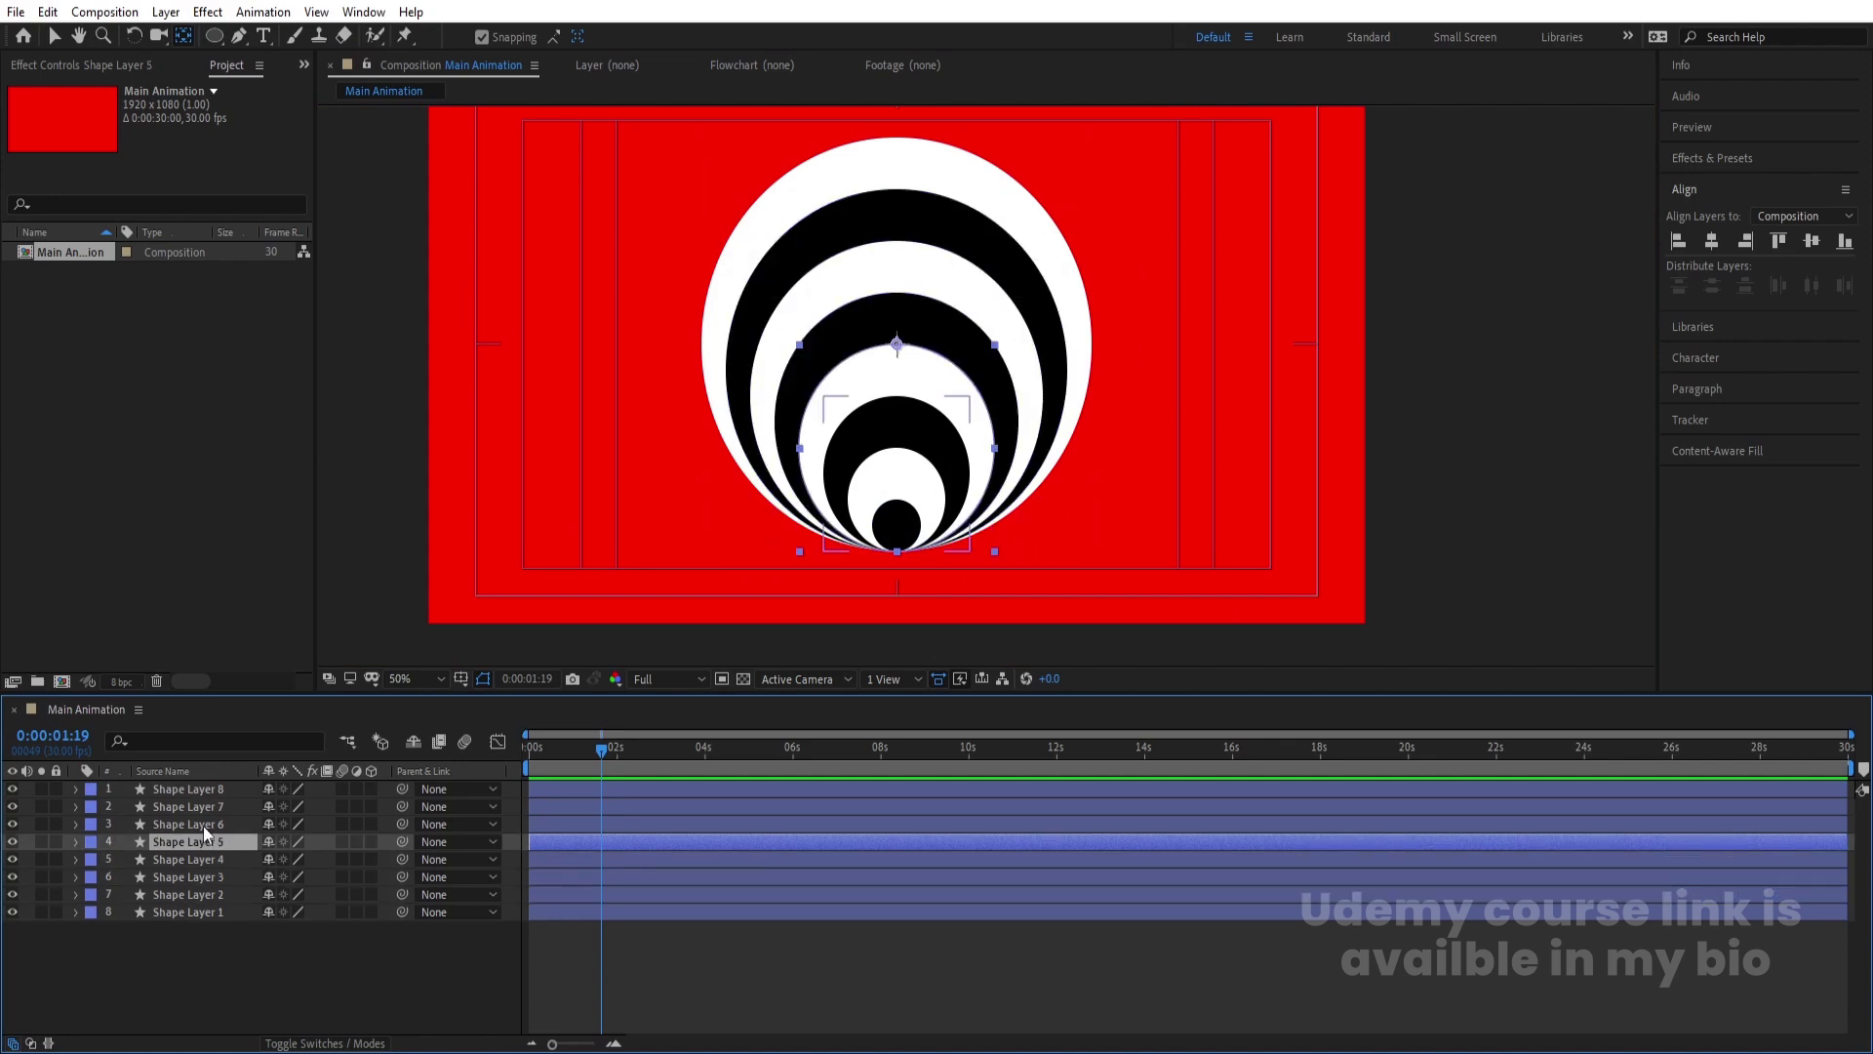
click(201, 824)
click(201, 808)
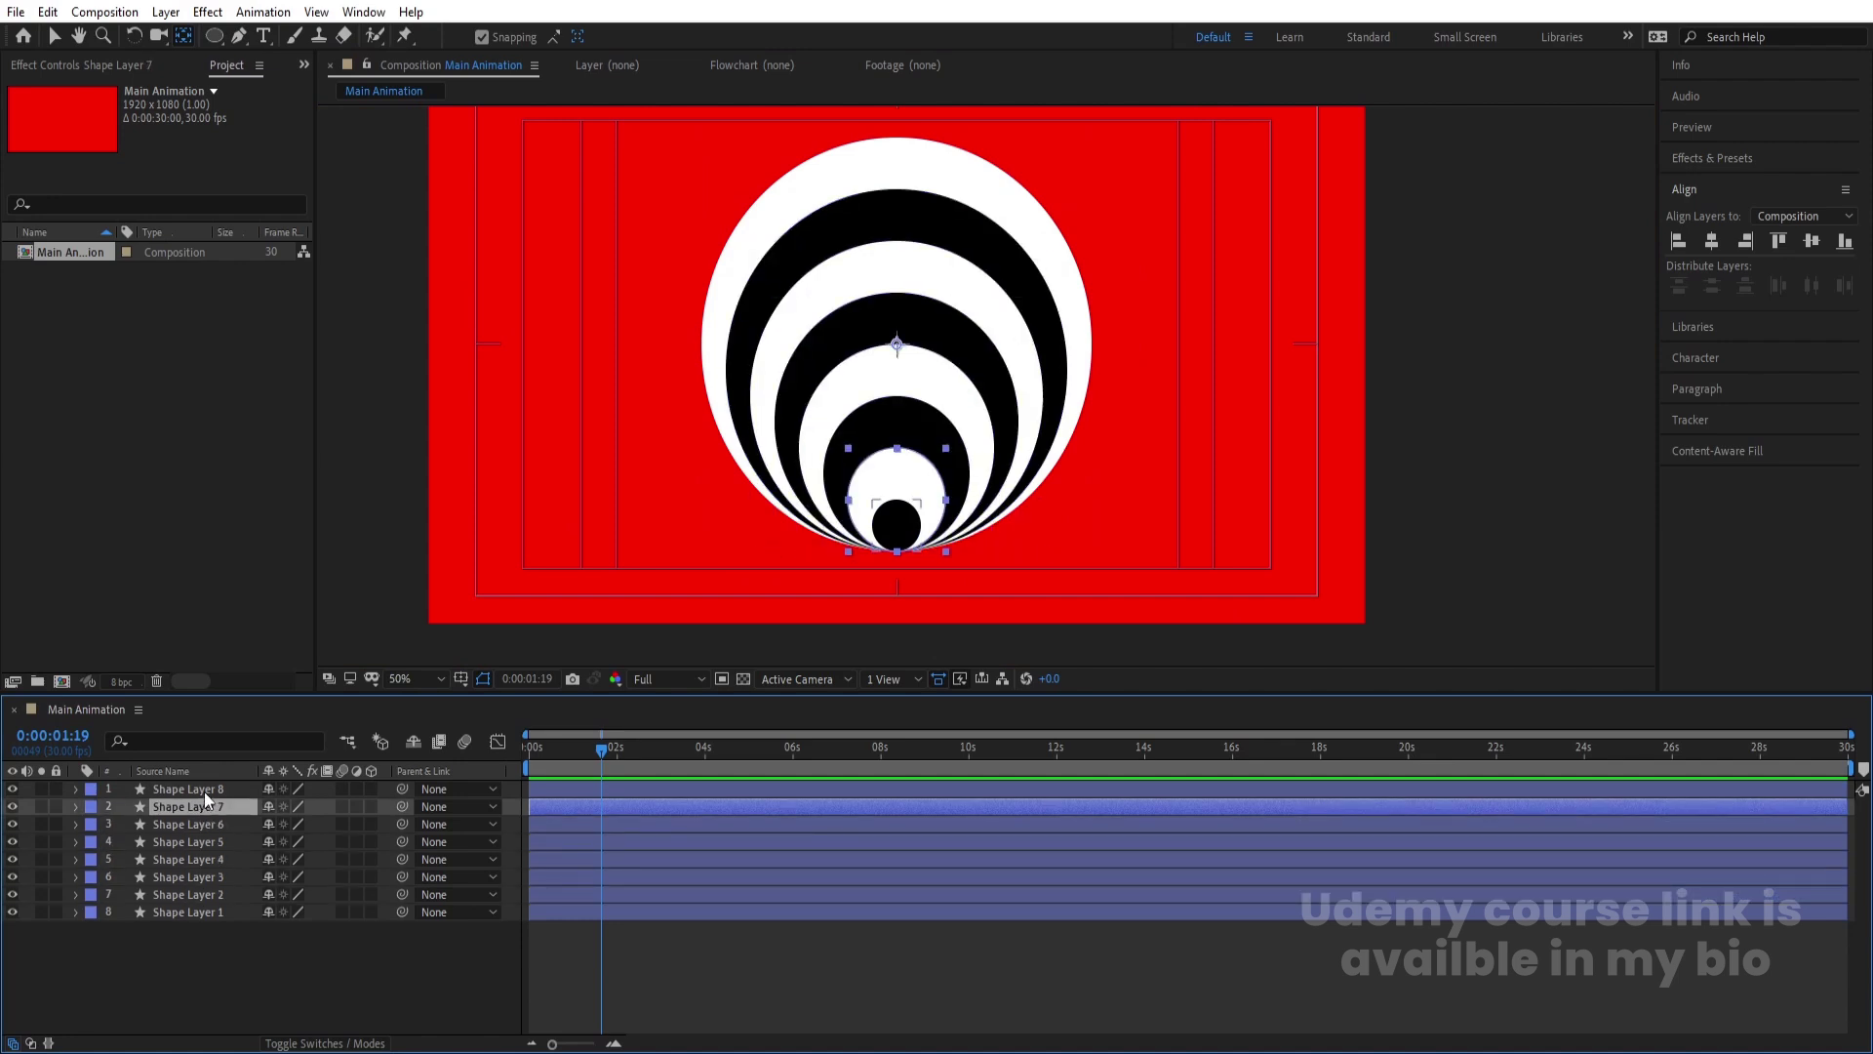
click(203, 790)
click(244, 966)
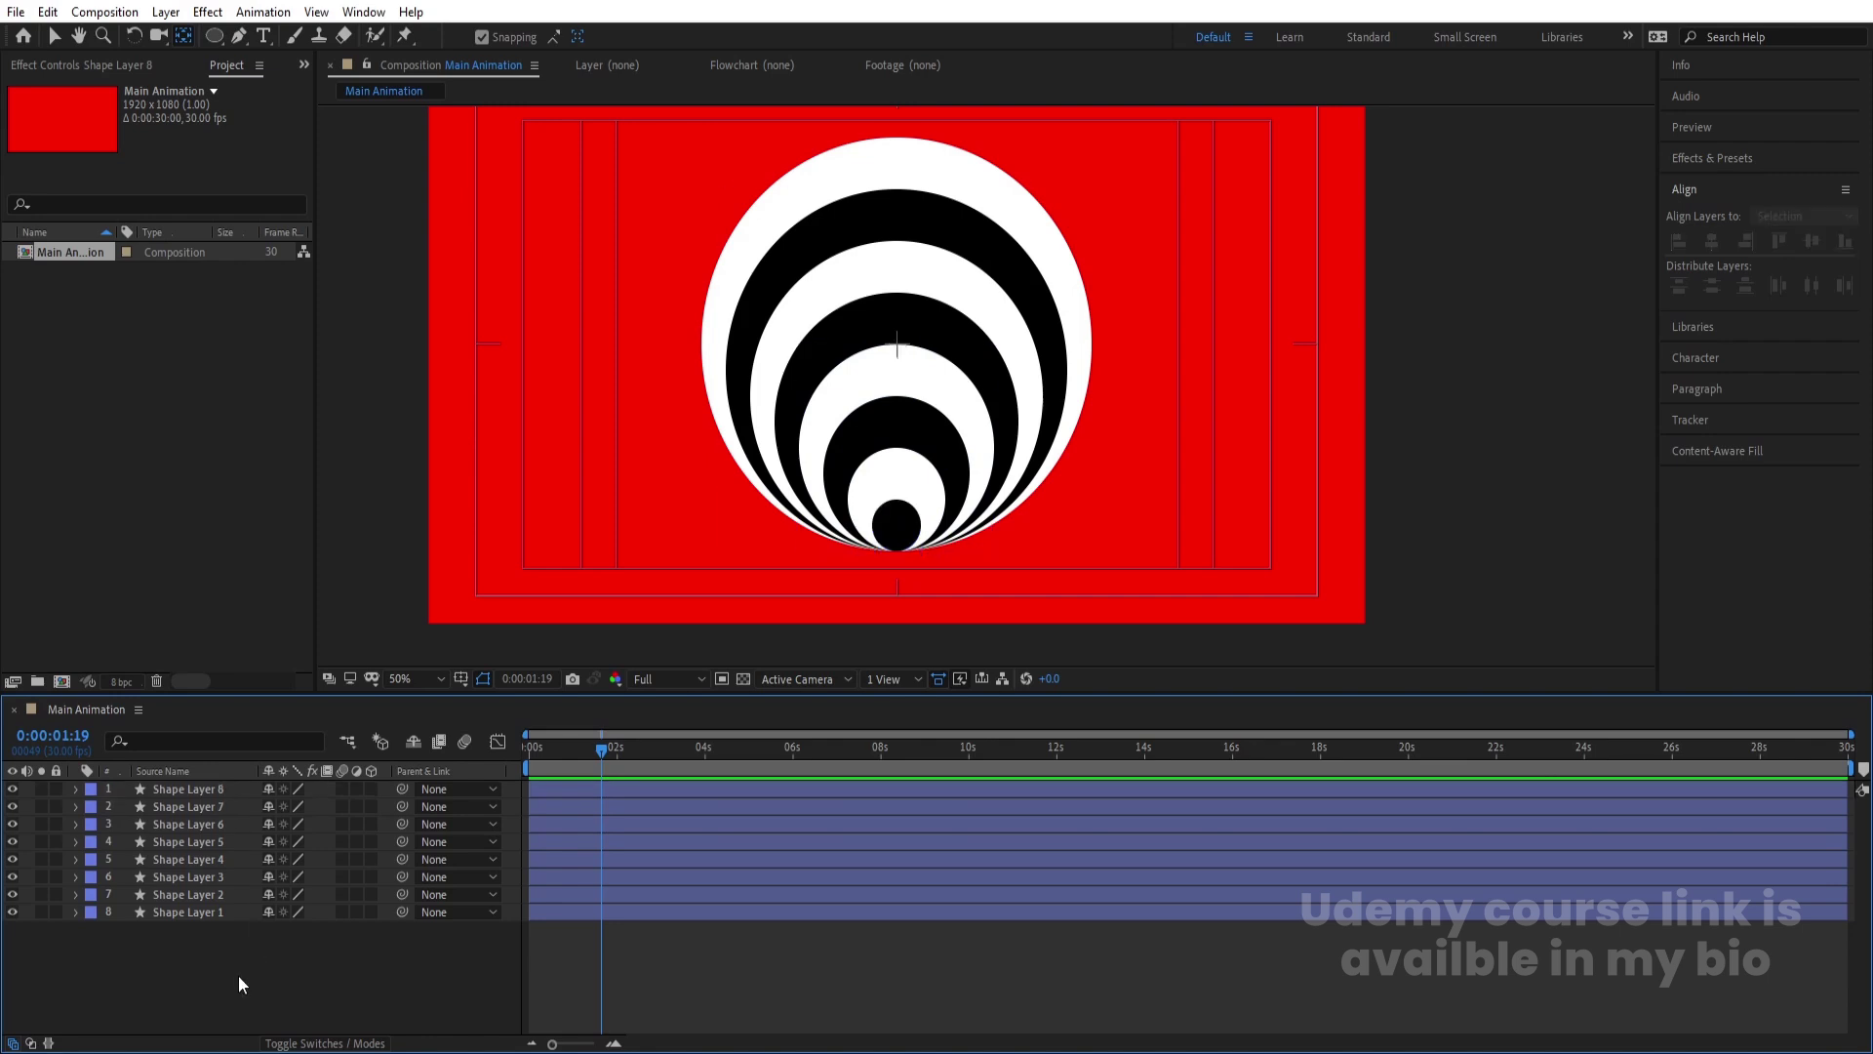
- Parent each circle to the next larger one, from Shape Layer 8 down to Shape Layer 1
click(193, 796)
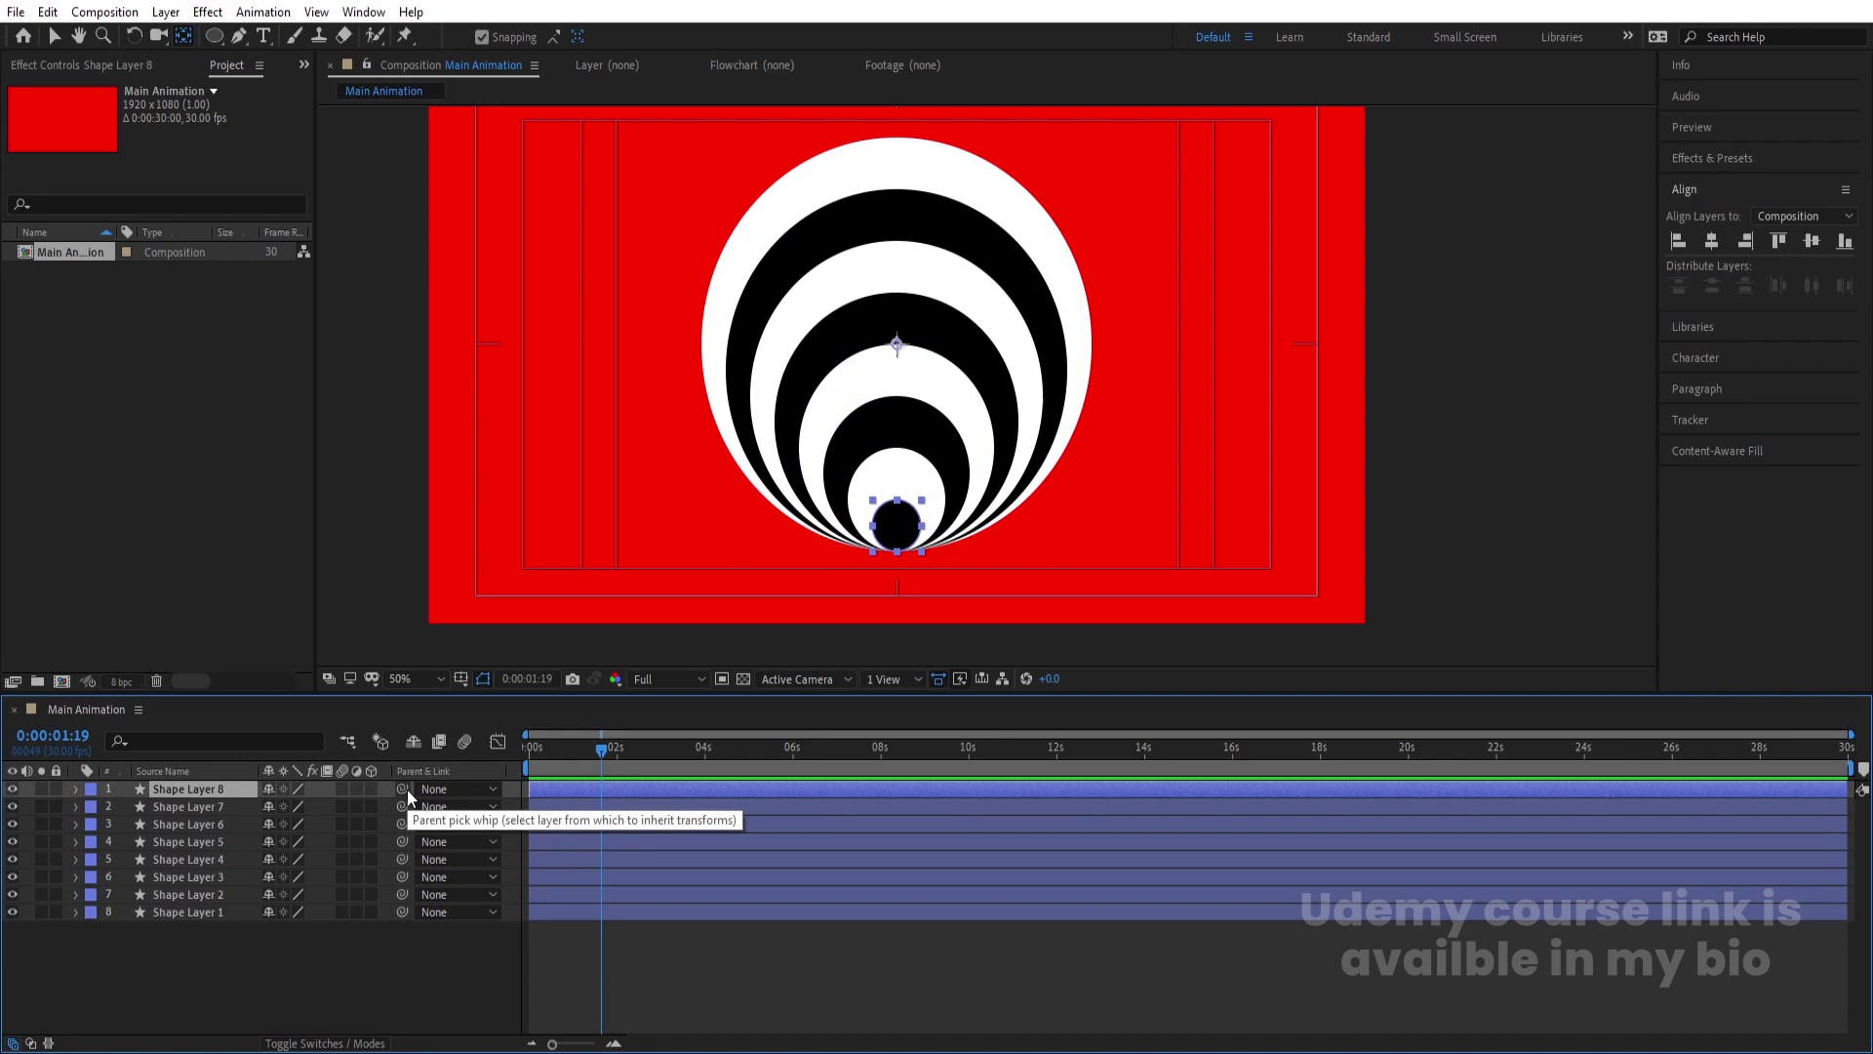
drag(407, 789, 178, 810)
click(248, 809)
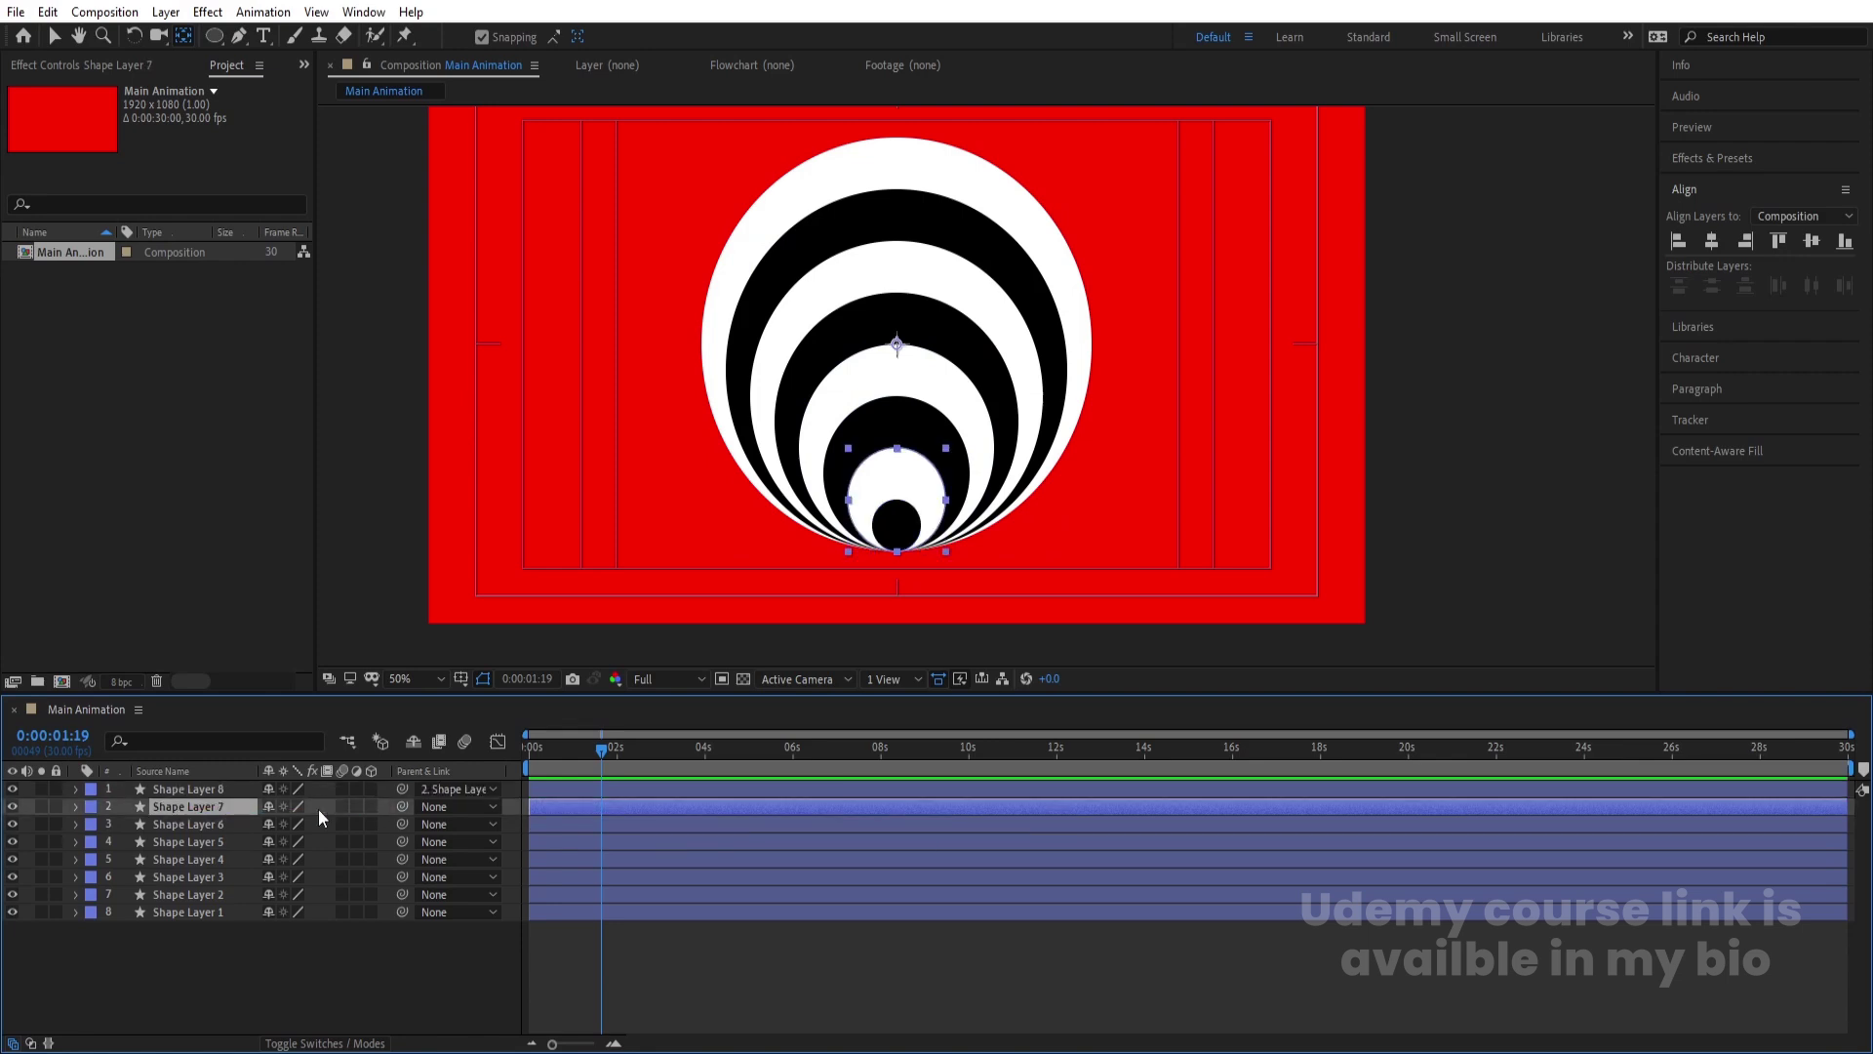
drag(398, 812, 249, 817)
click(249, 820)
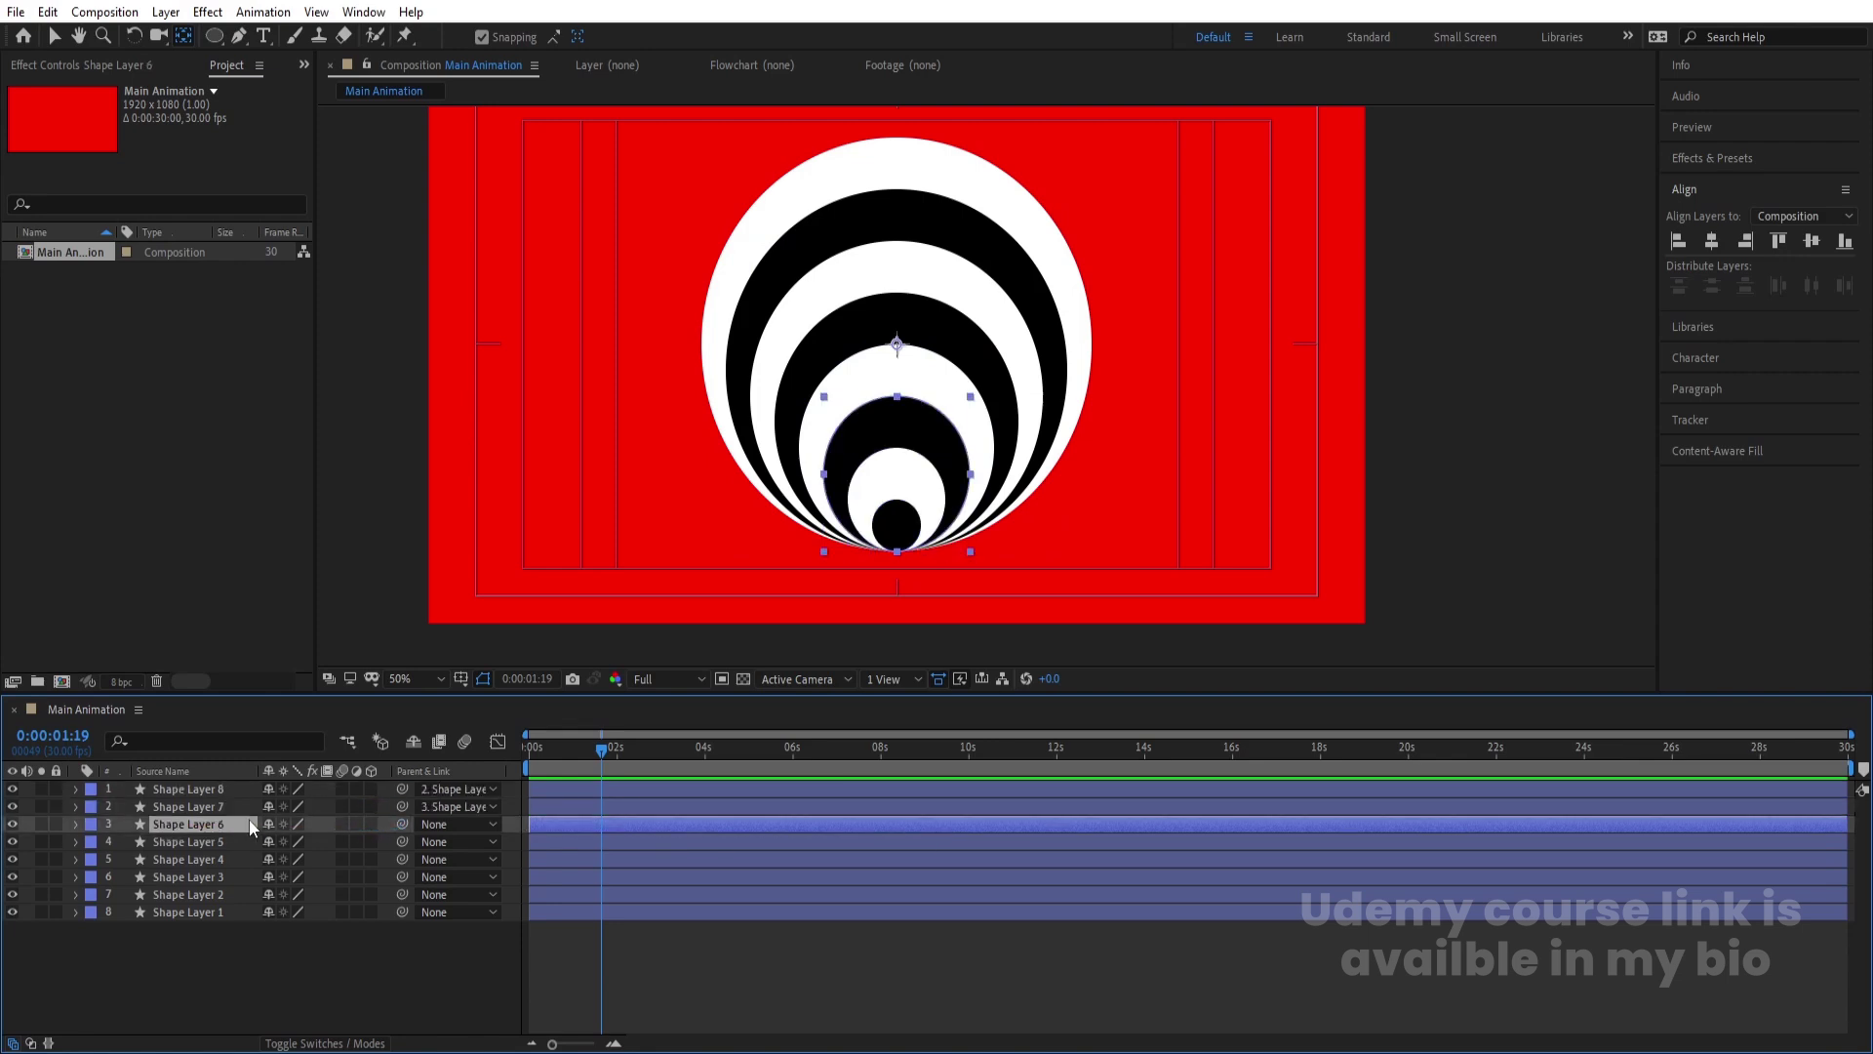
drag(402, 825, 225, 835)
drag(402, 842, 232, 860)
drag(396, 858, 190, 911)
- Select all eight ring layers and start Rotation keyframes on them at 0 seconds
key(Home)
key(space)
key(space)
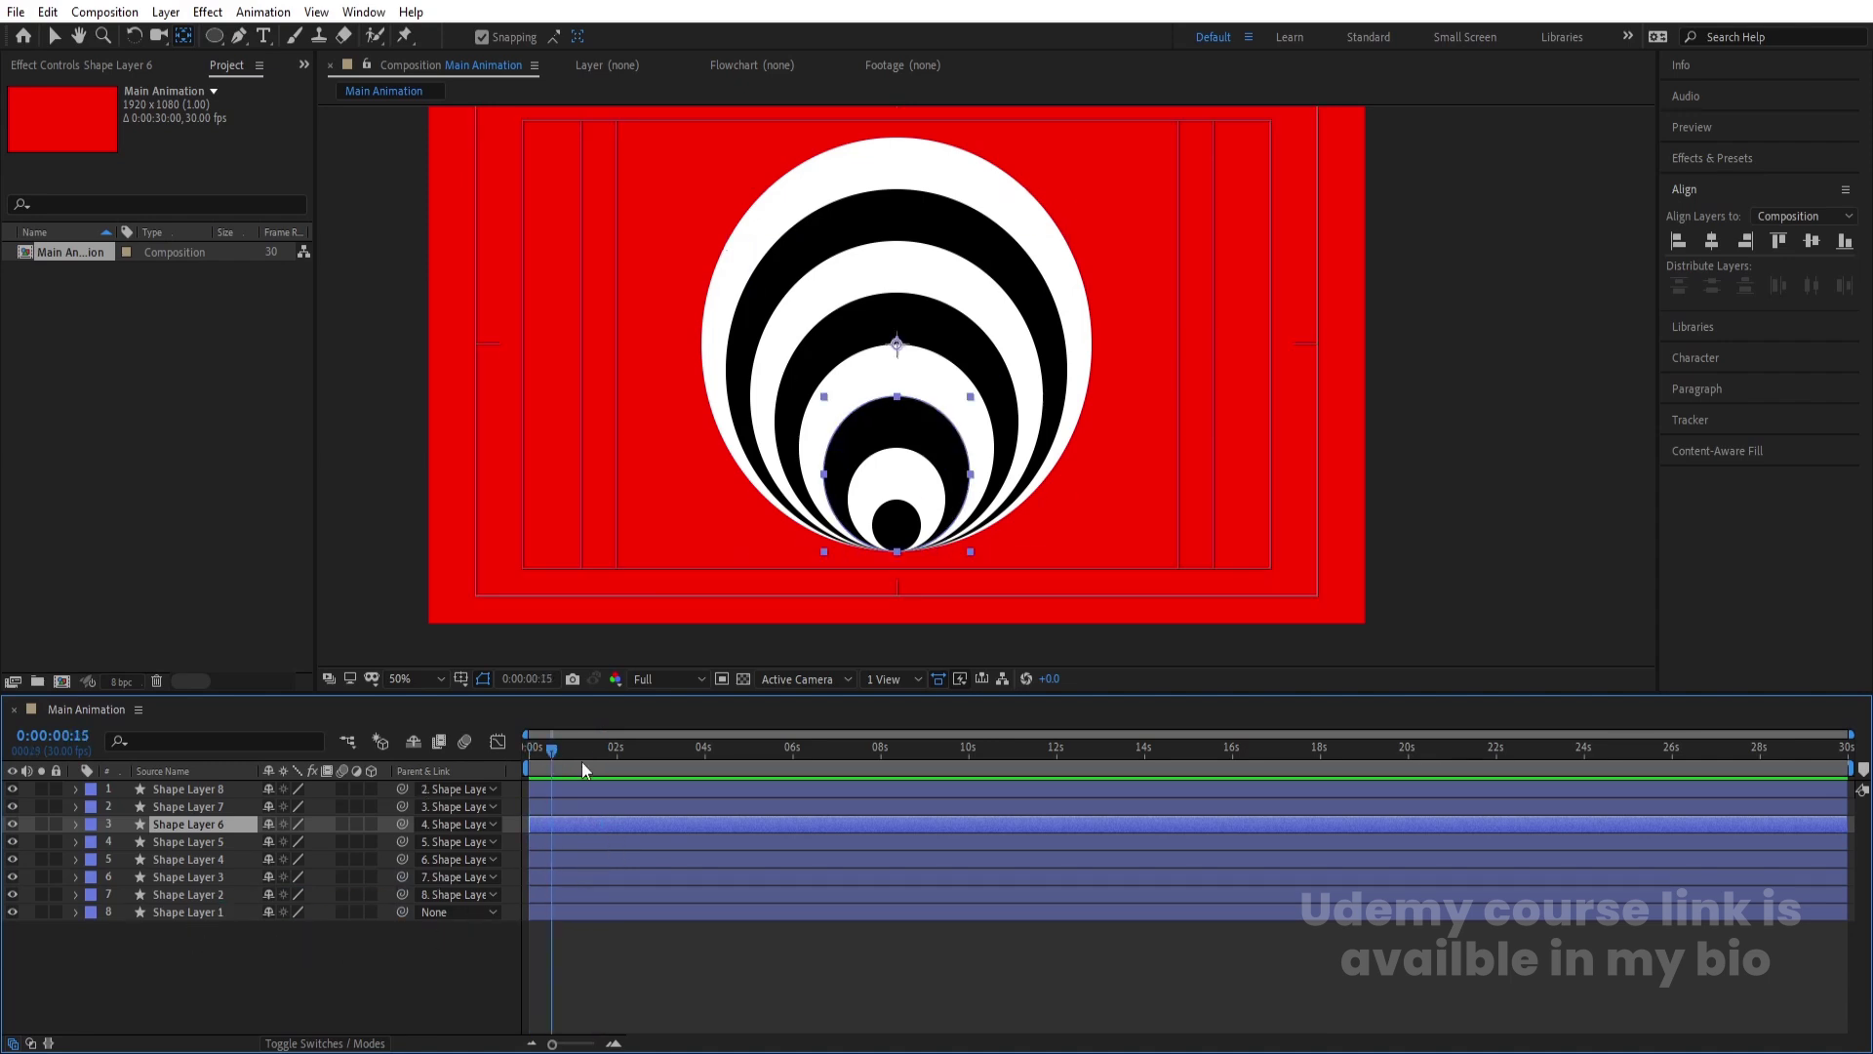
click(210, 958)
key(ctrl+a)
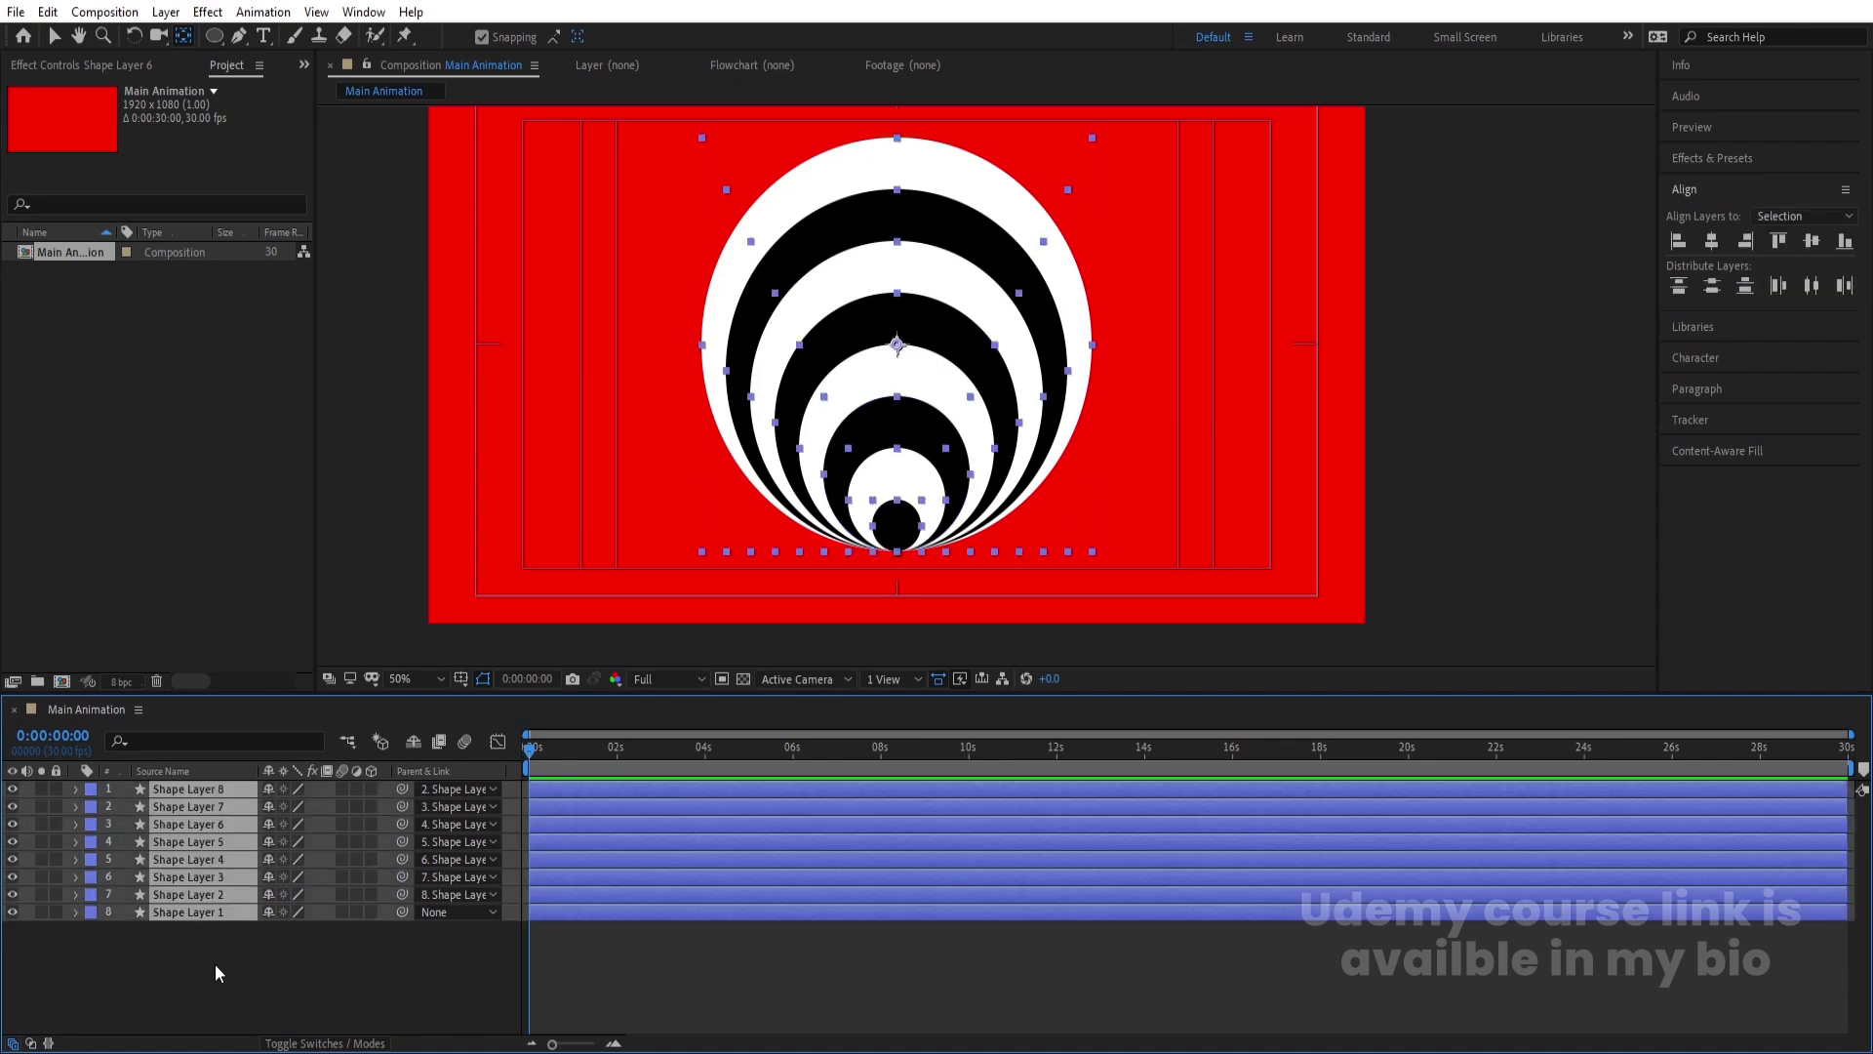
key(r)
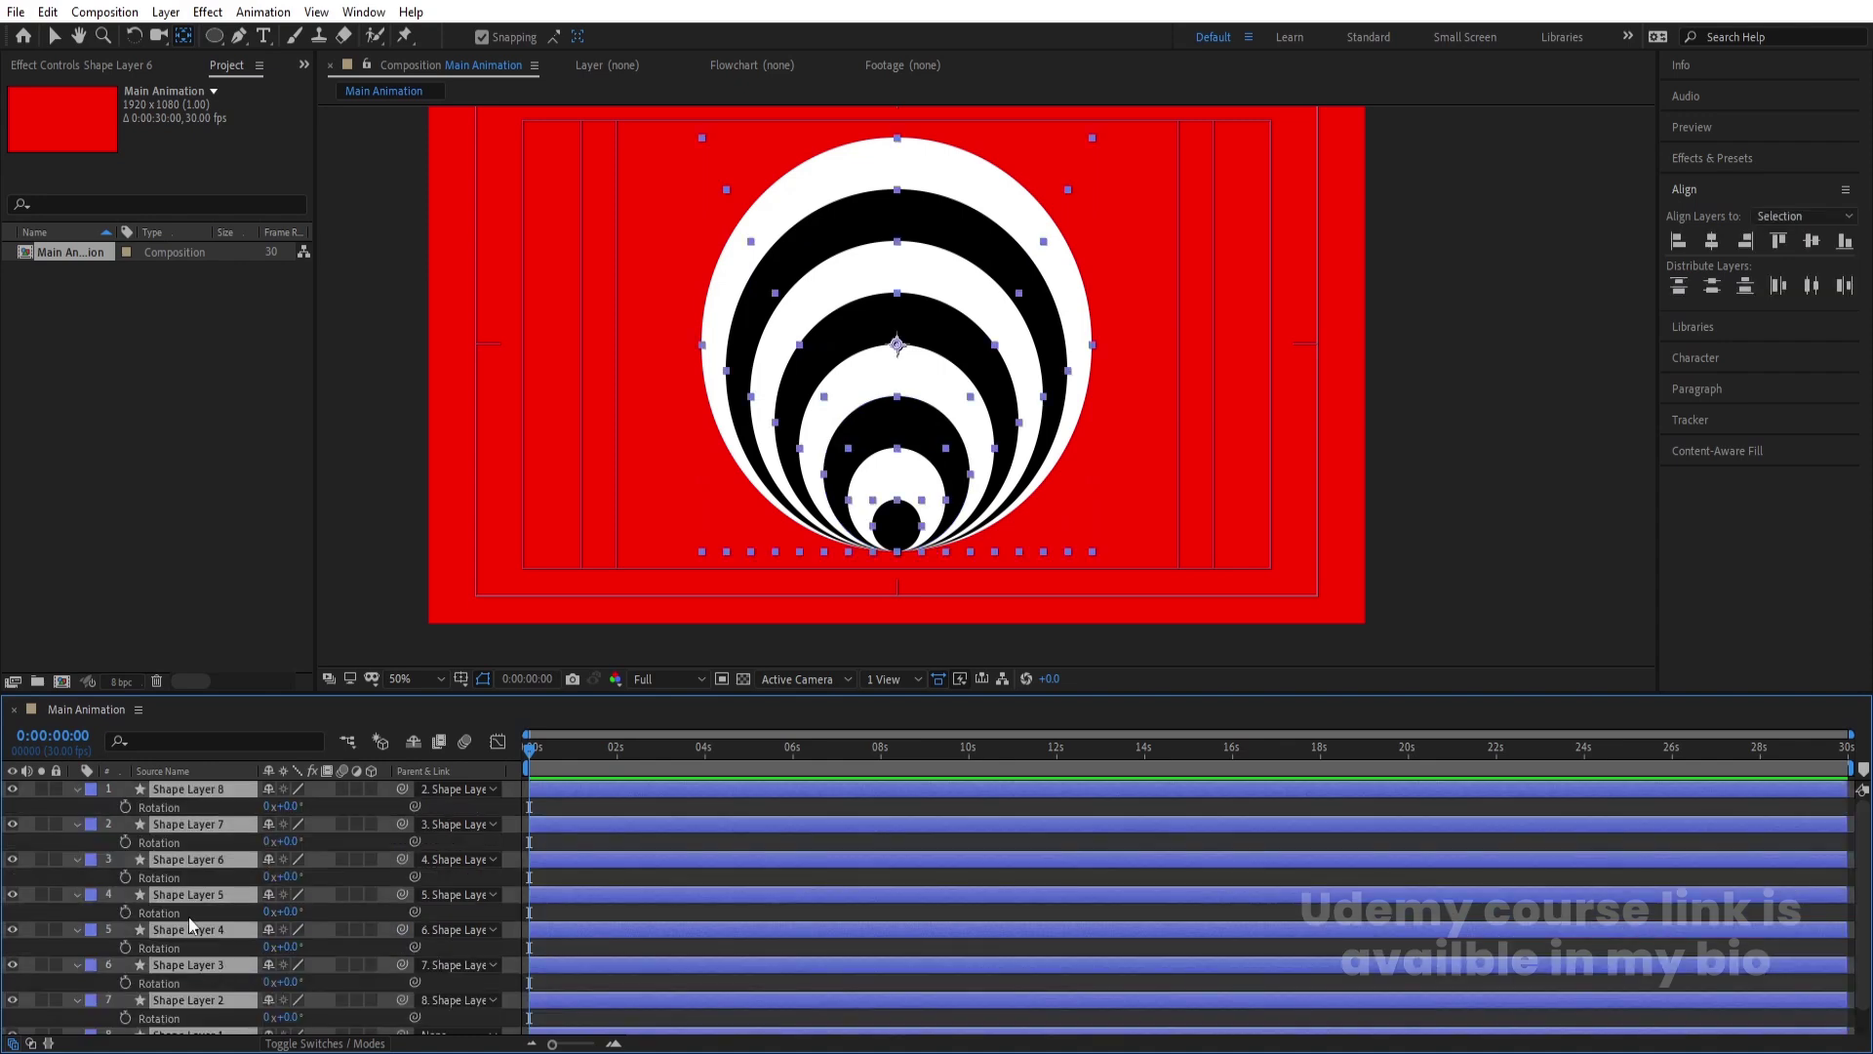
click(126, 808)
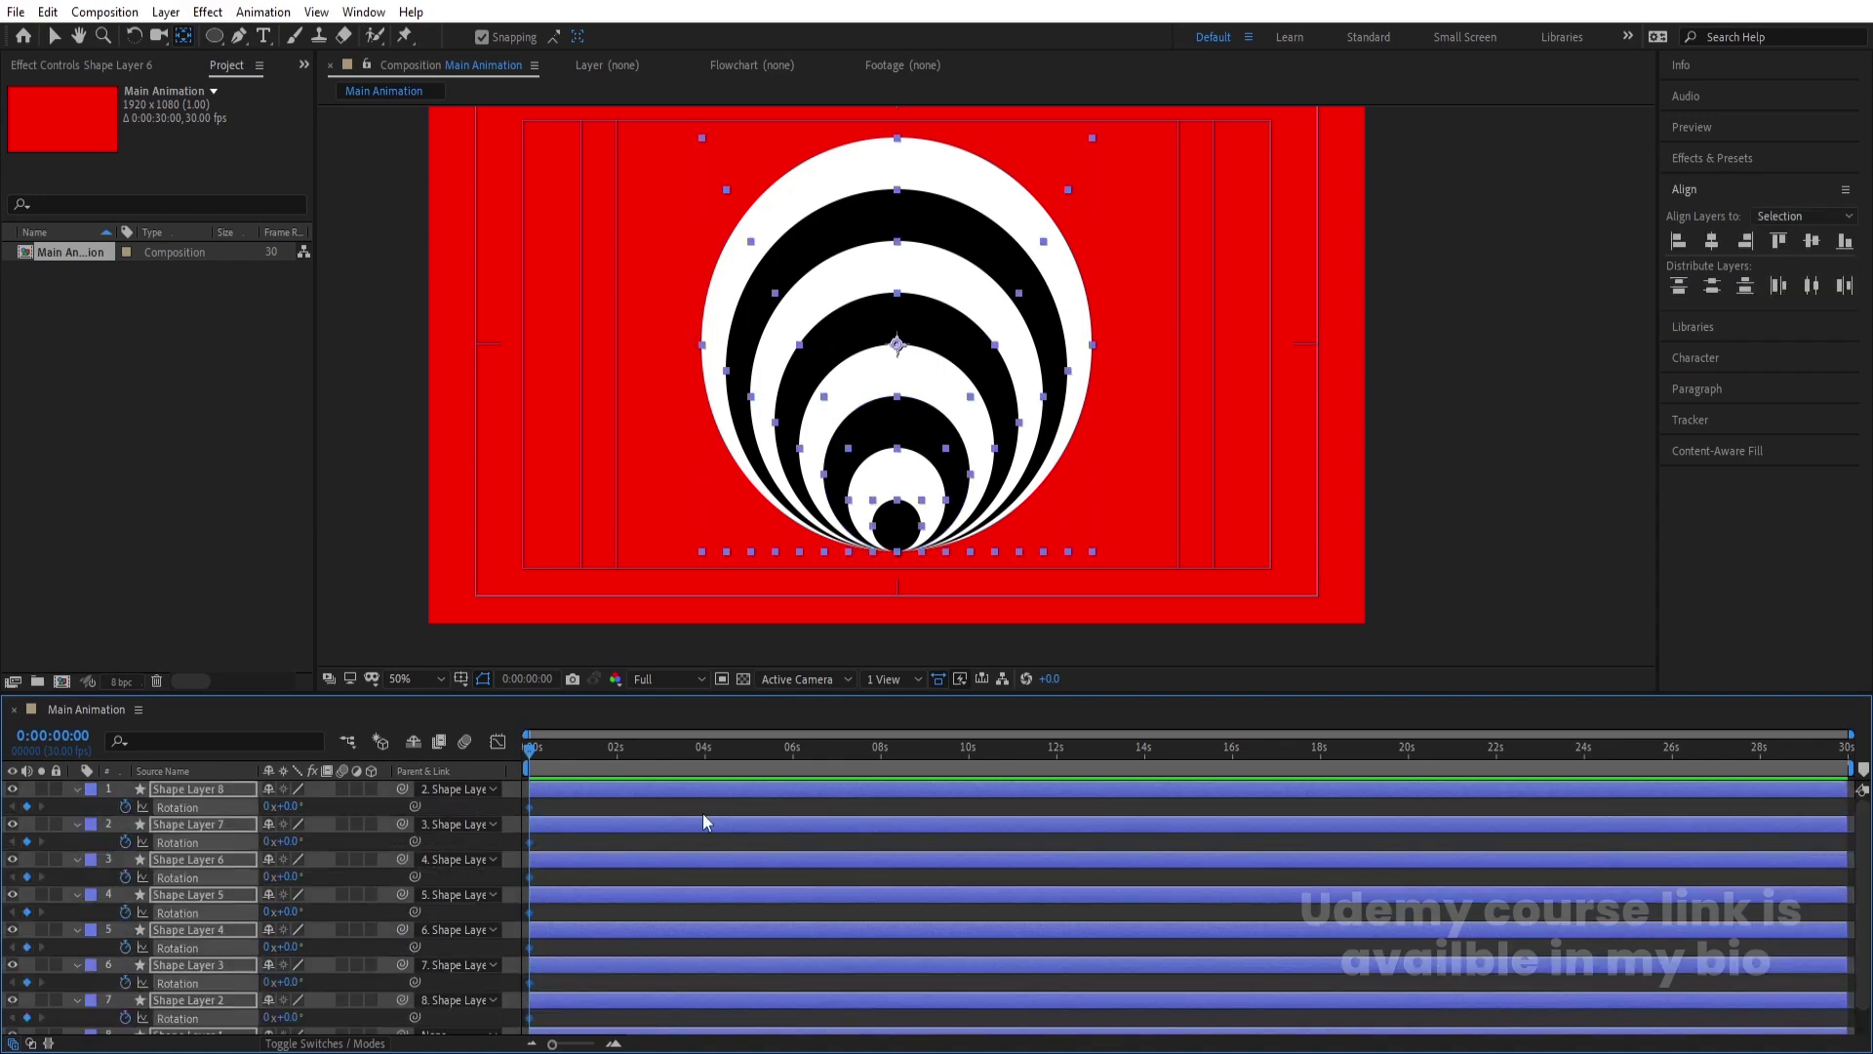
key(Num_Lock)
key(equal)
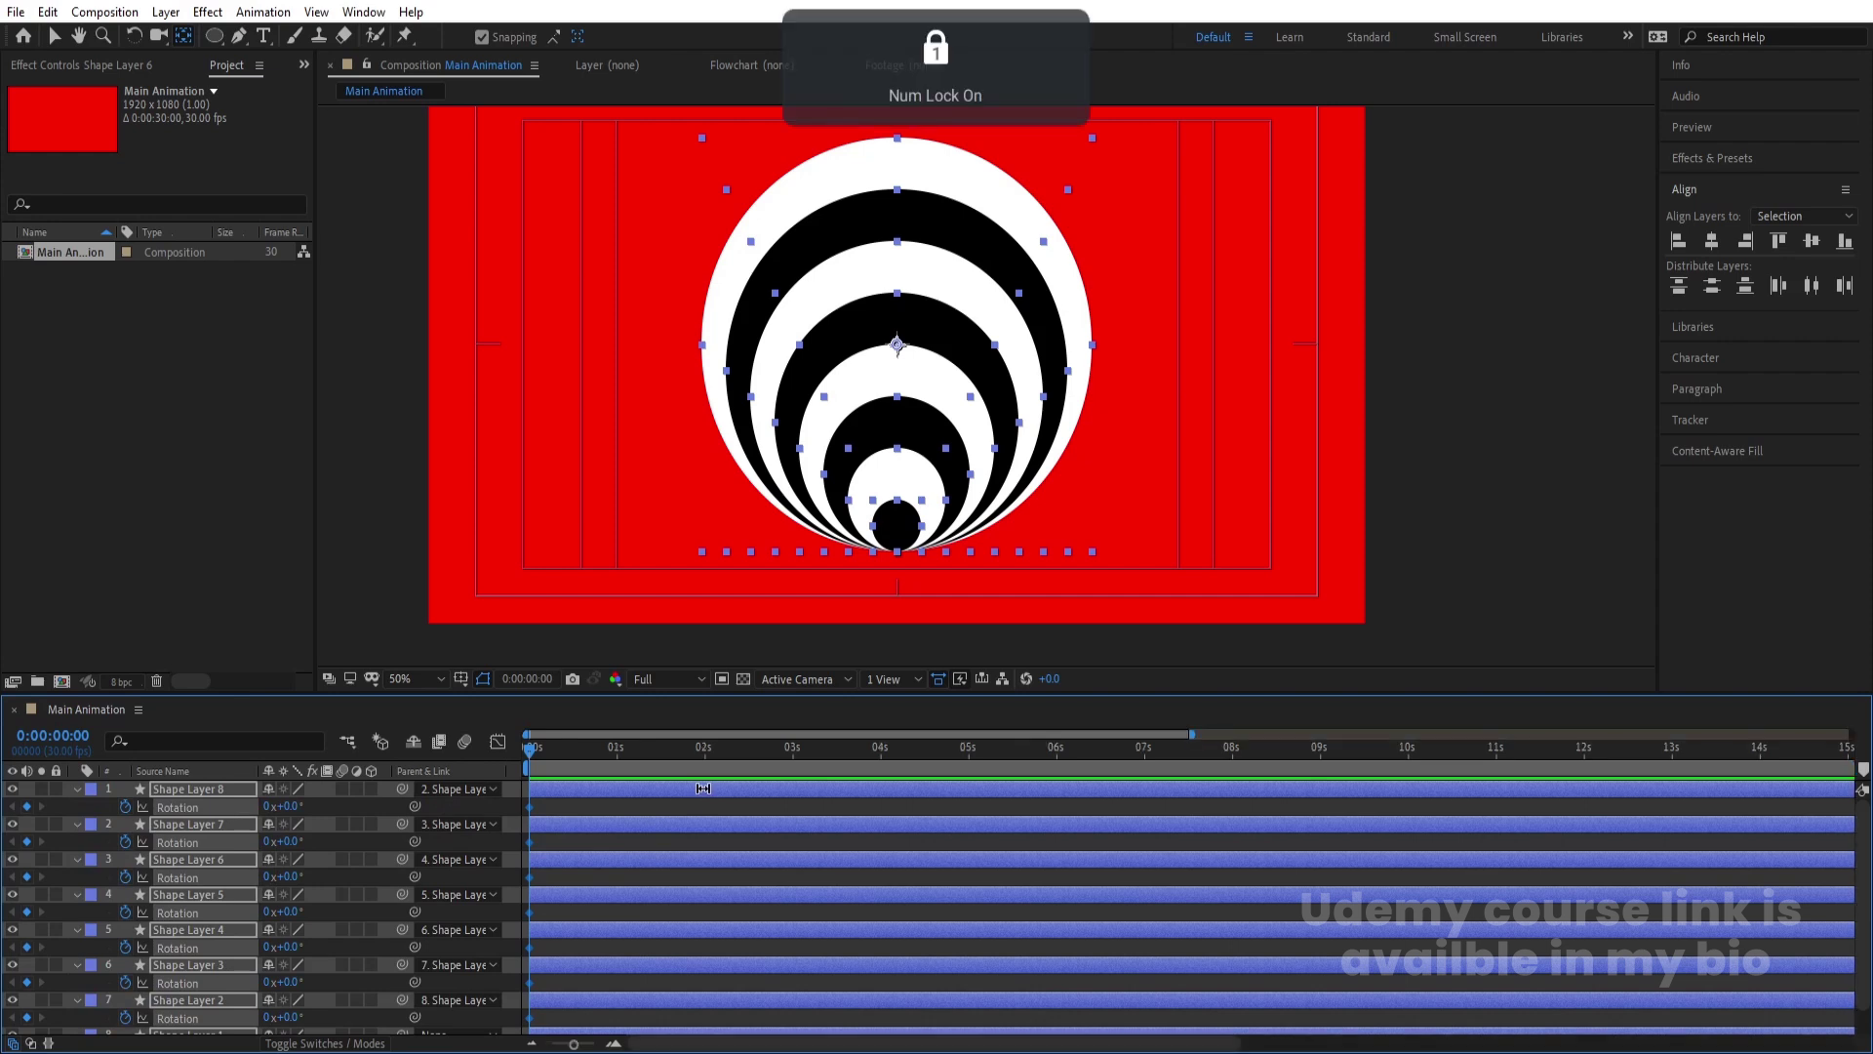
- Set the rings' rotation to 9° near 1 second and preview the swirl
click(614, 752)
drag(296, 807, 291, 809)
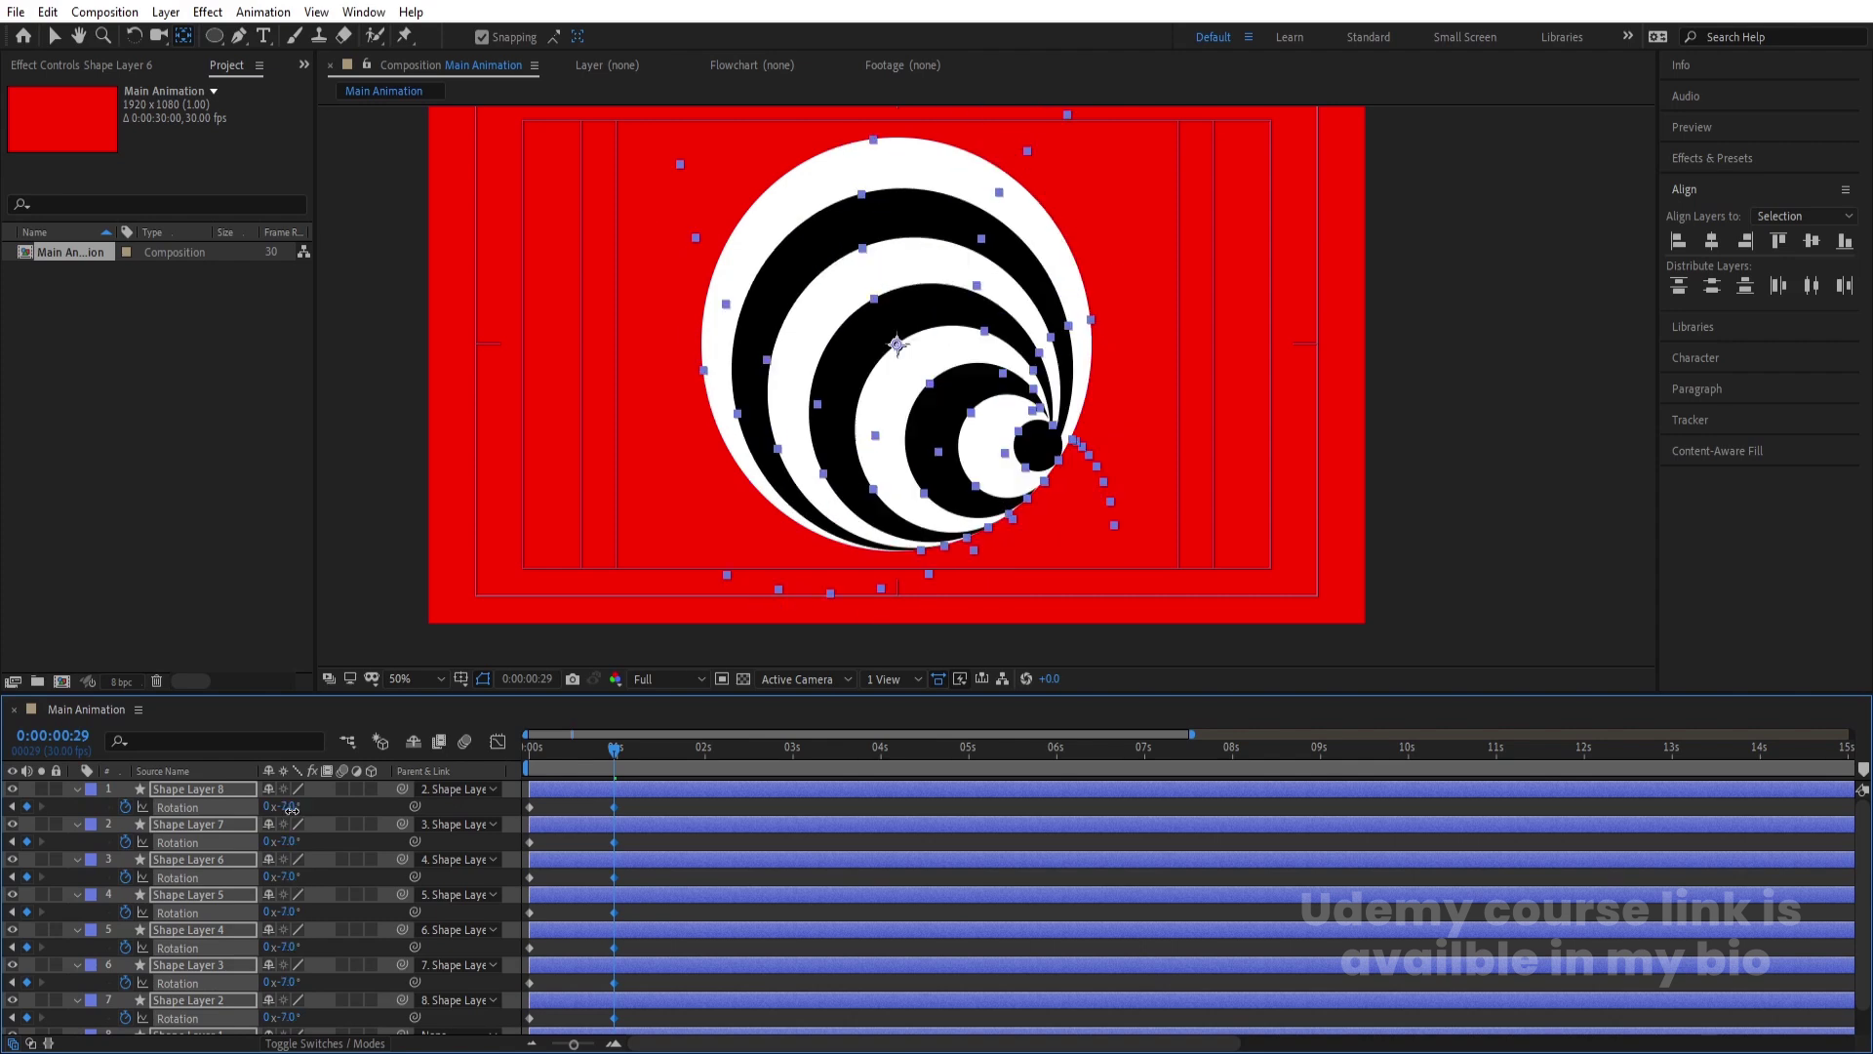
key(Return)
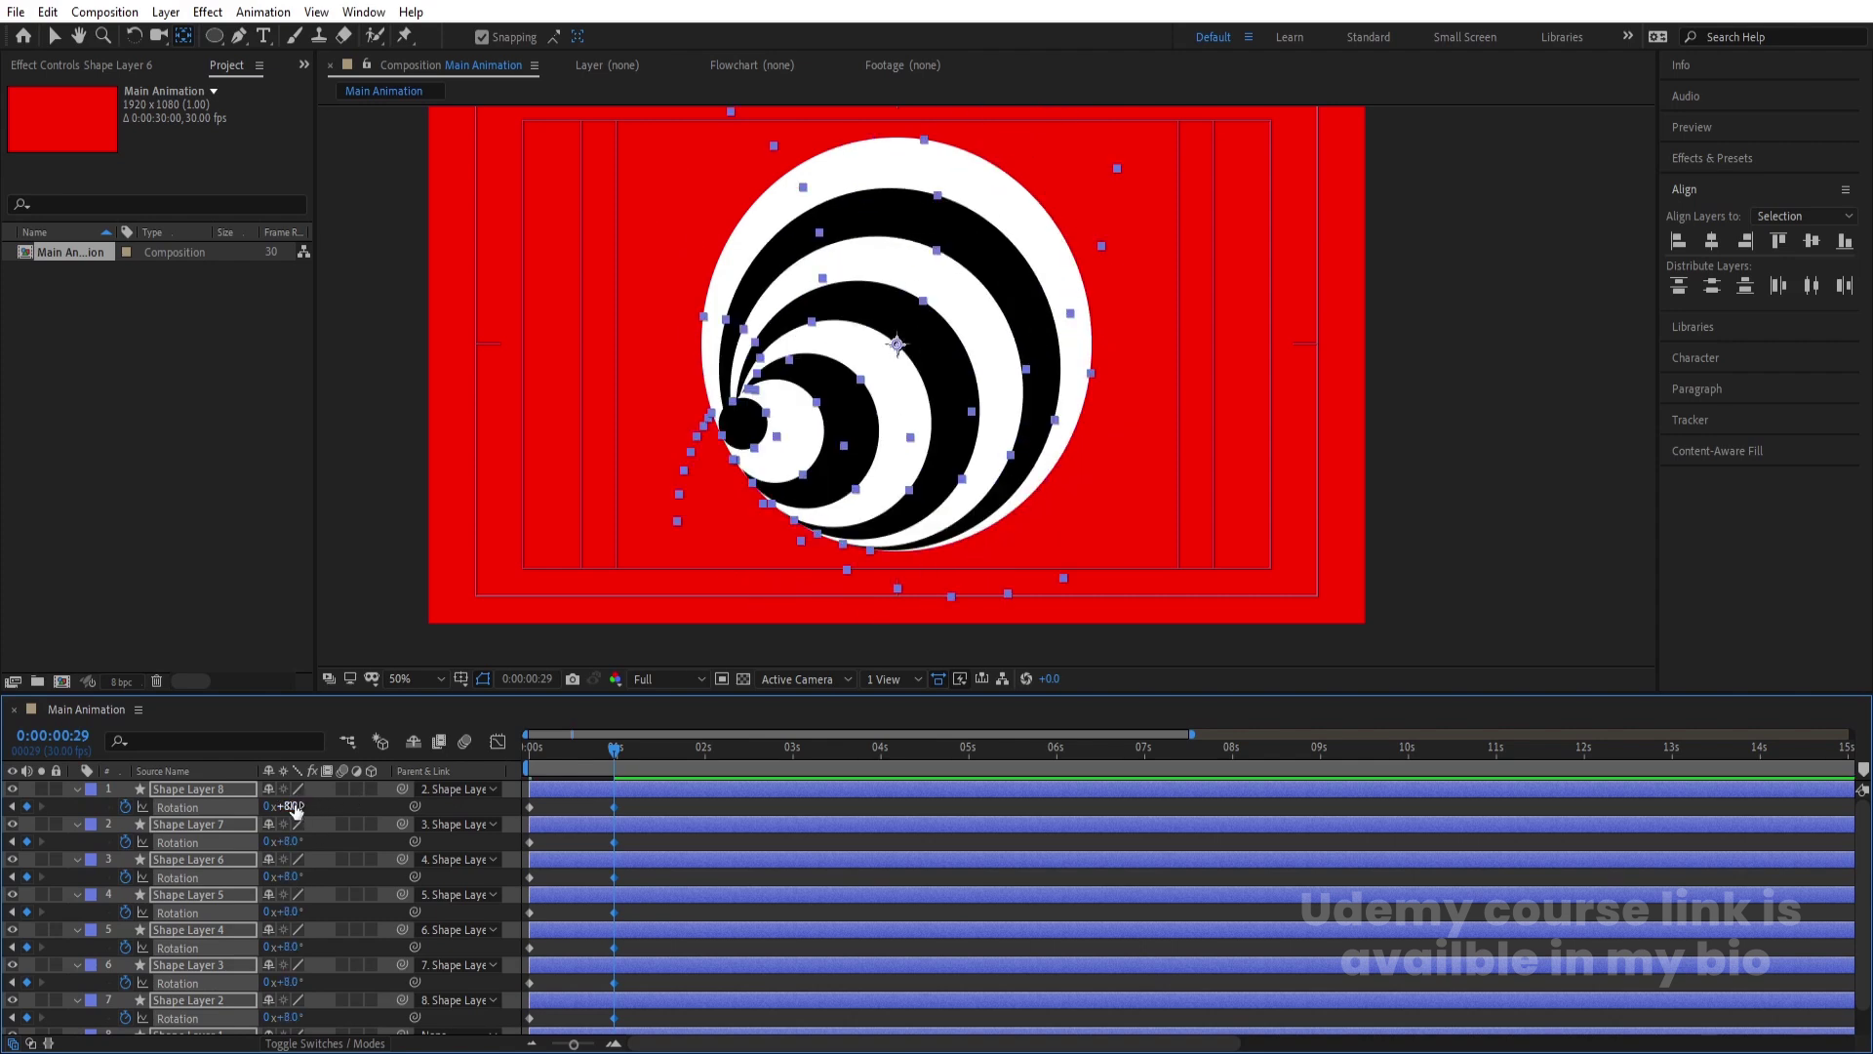
key(Return)
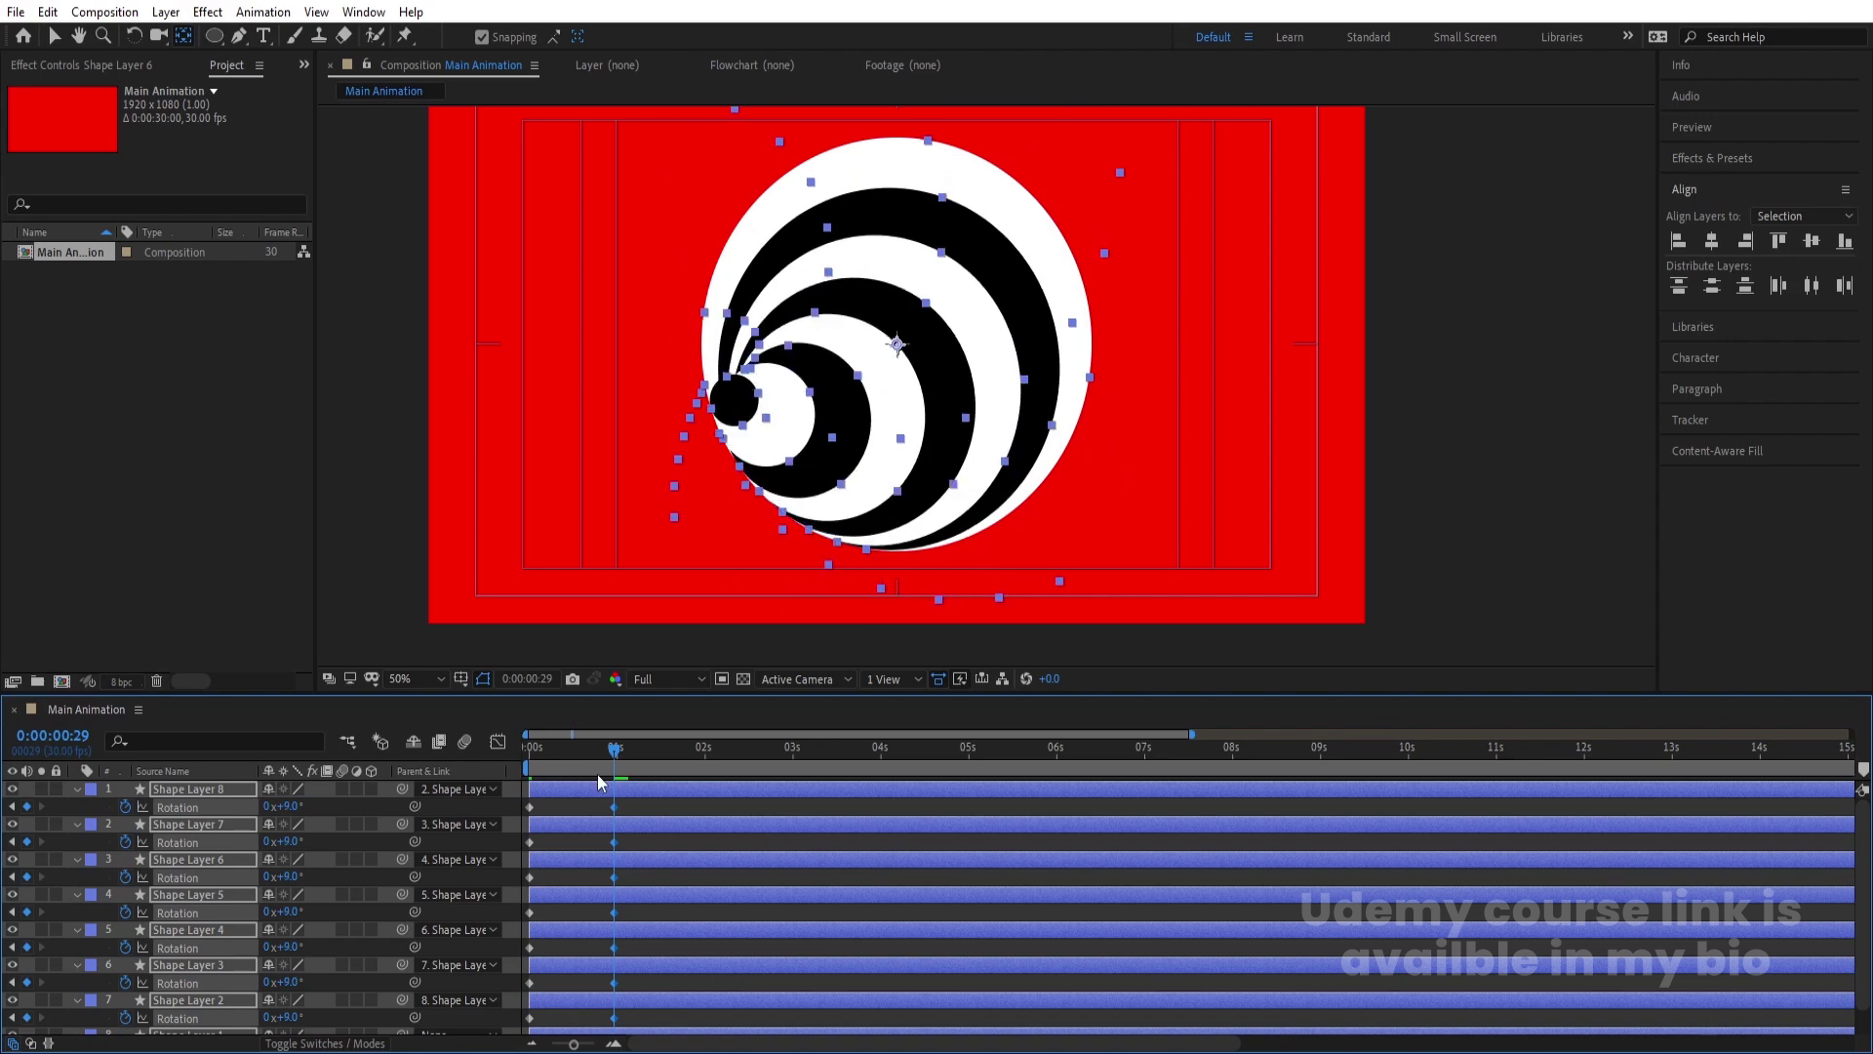
key(Home)
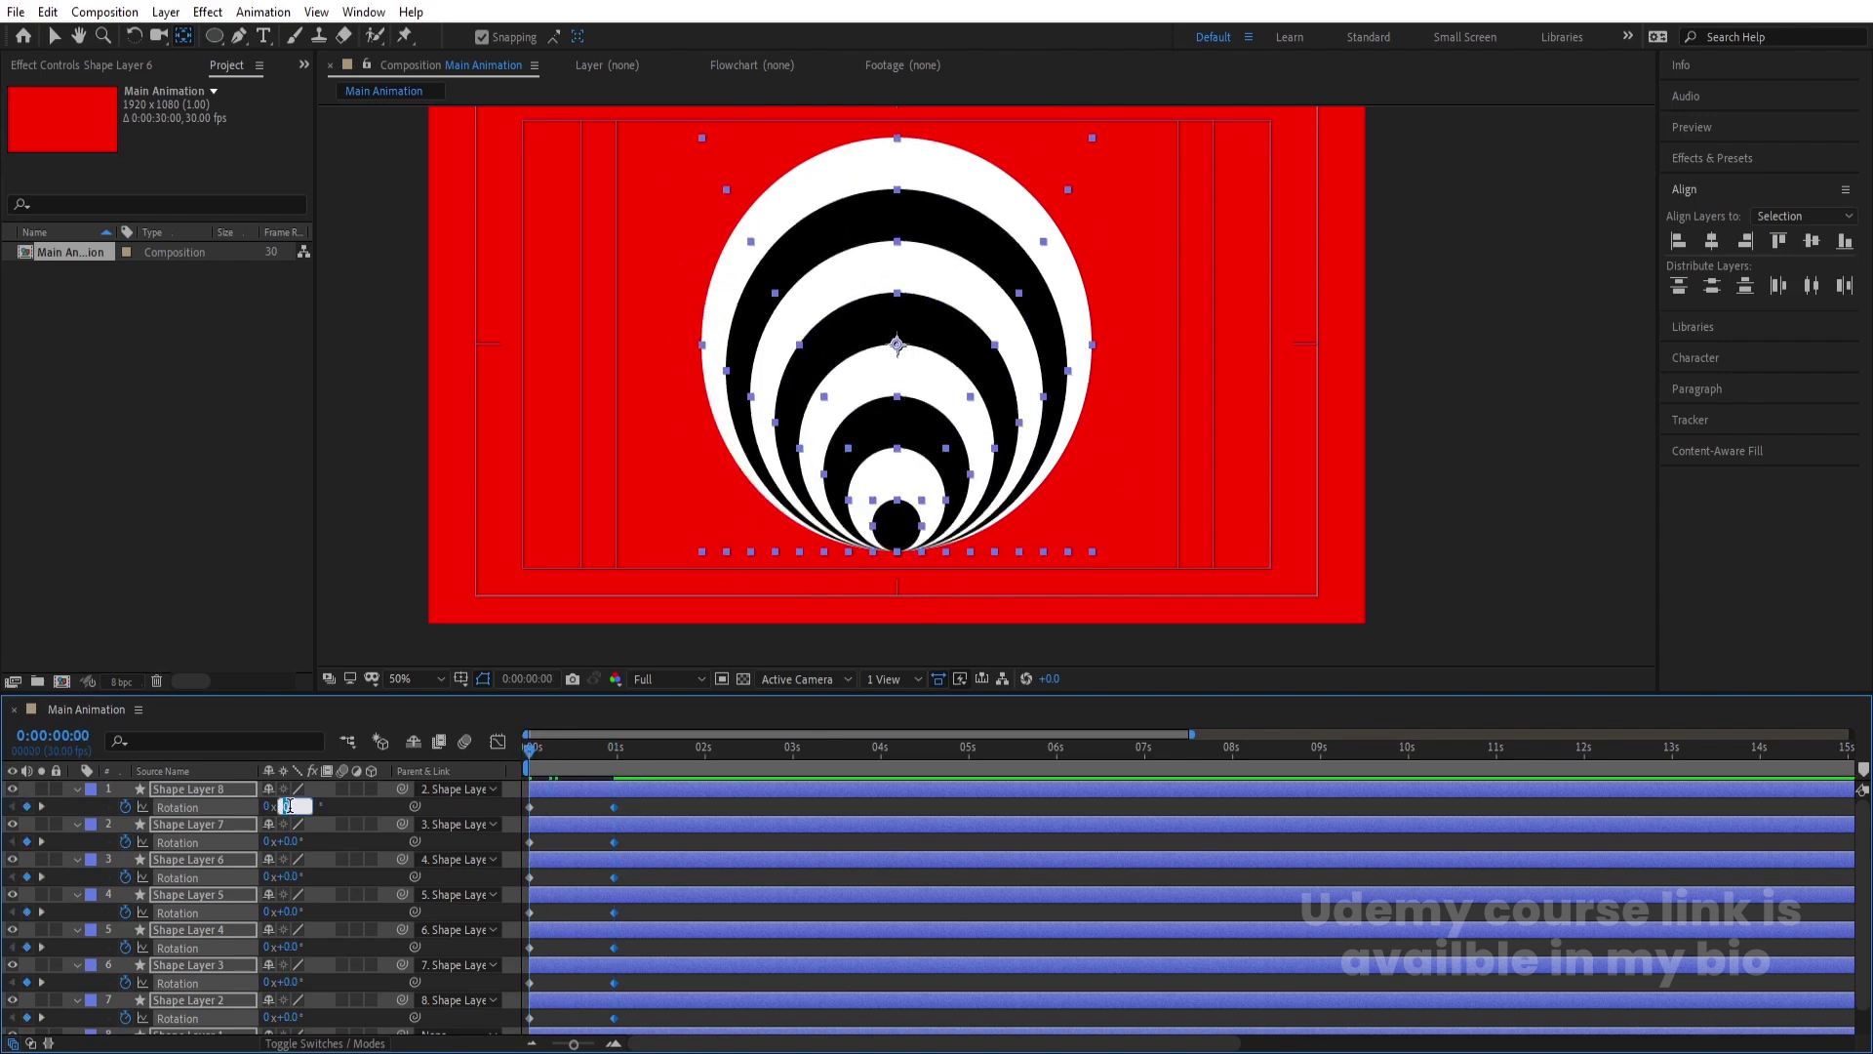
key(Return)
key(space)
key(space)
- Set the rings' rotation to -9° at 2 seconds and preview from the start
click(703, 752)
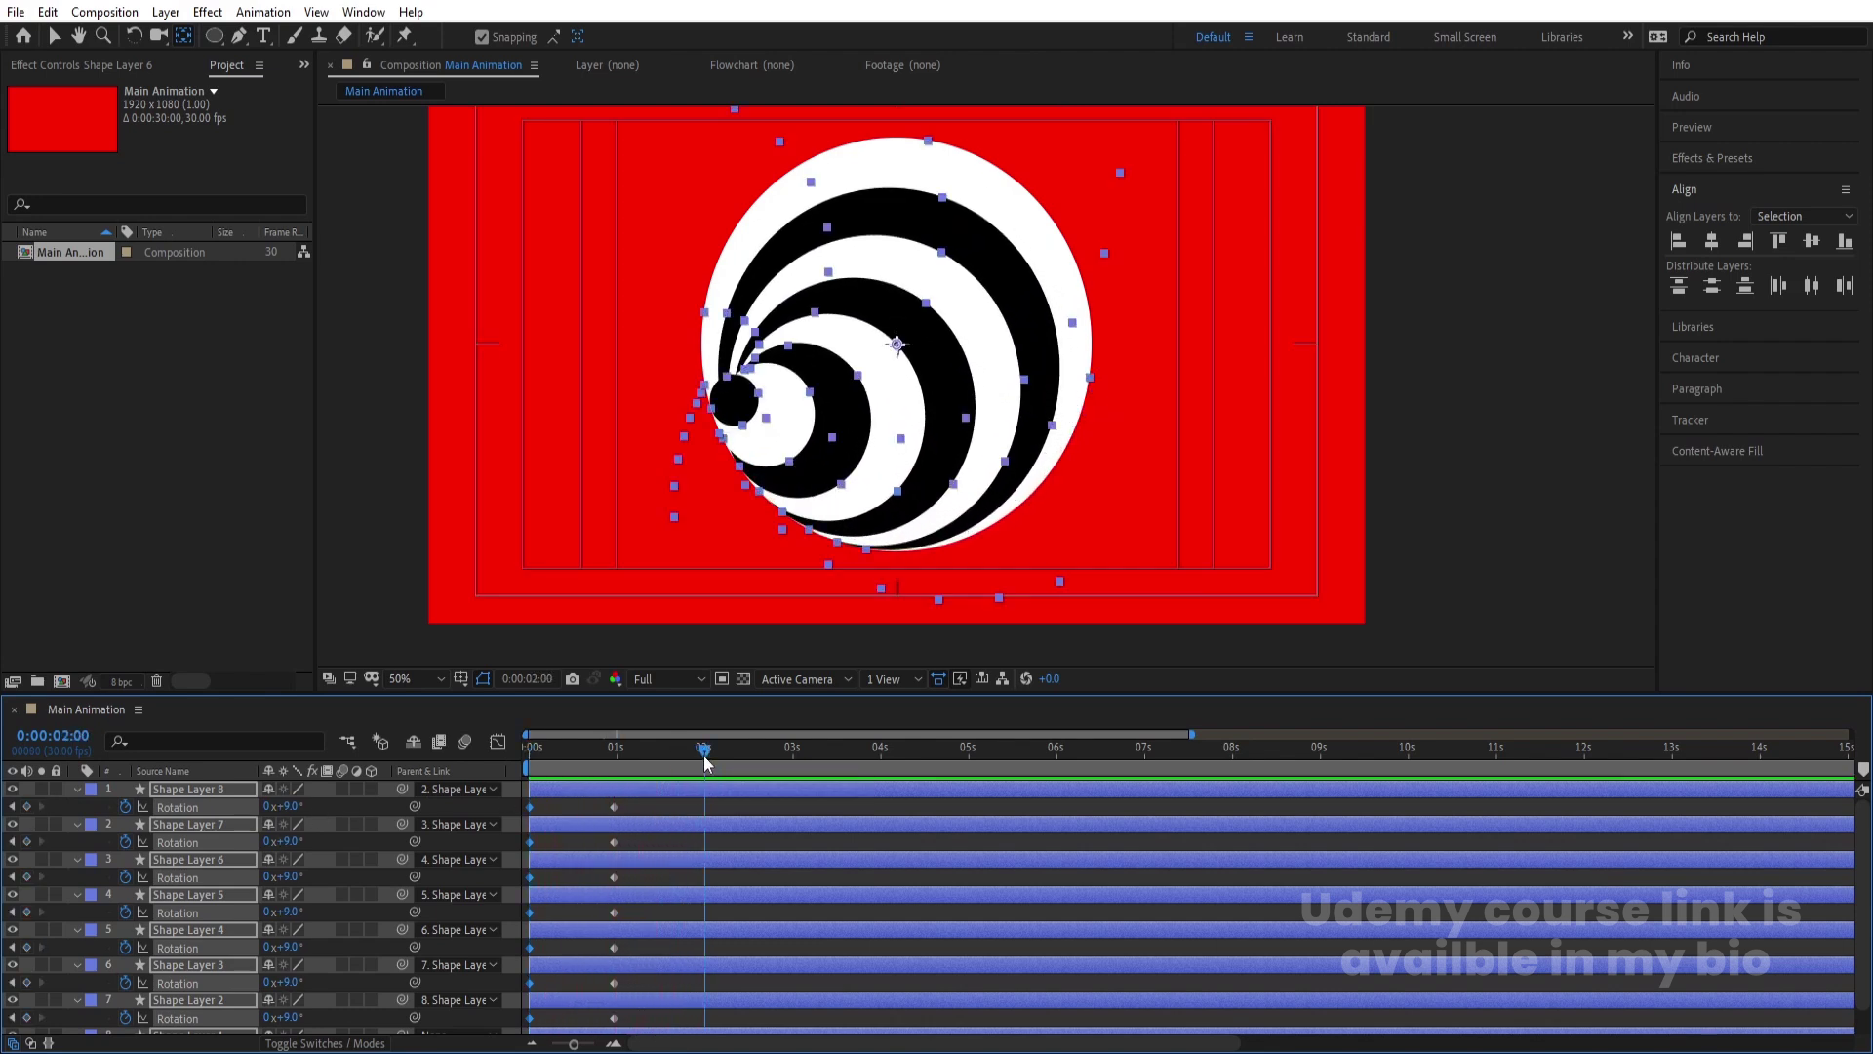
click(288, 808)
text(-9)
key(Return)
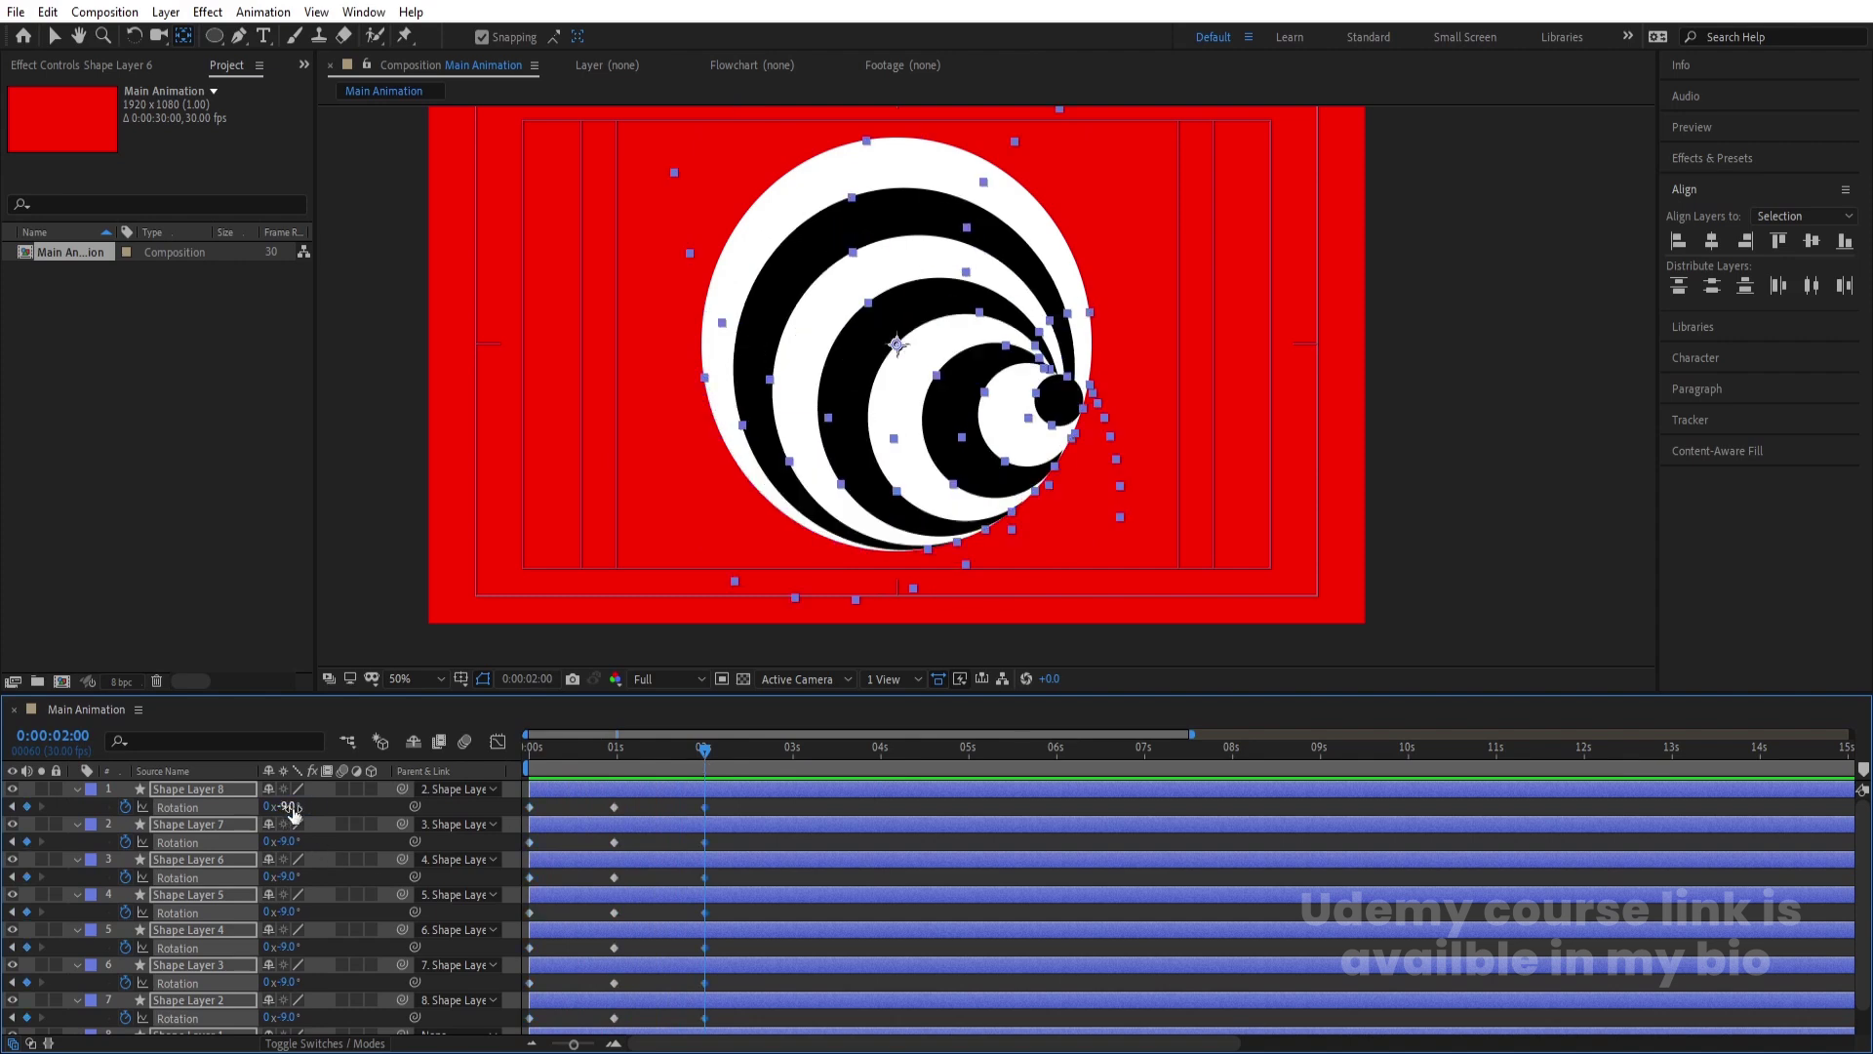
key(Home)
key(space)
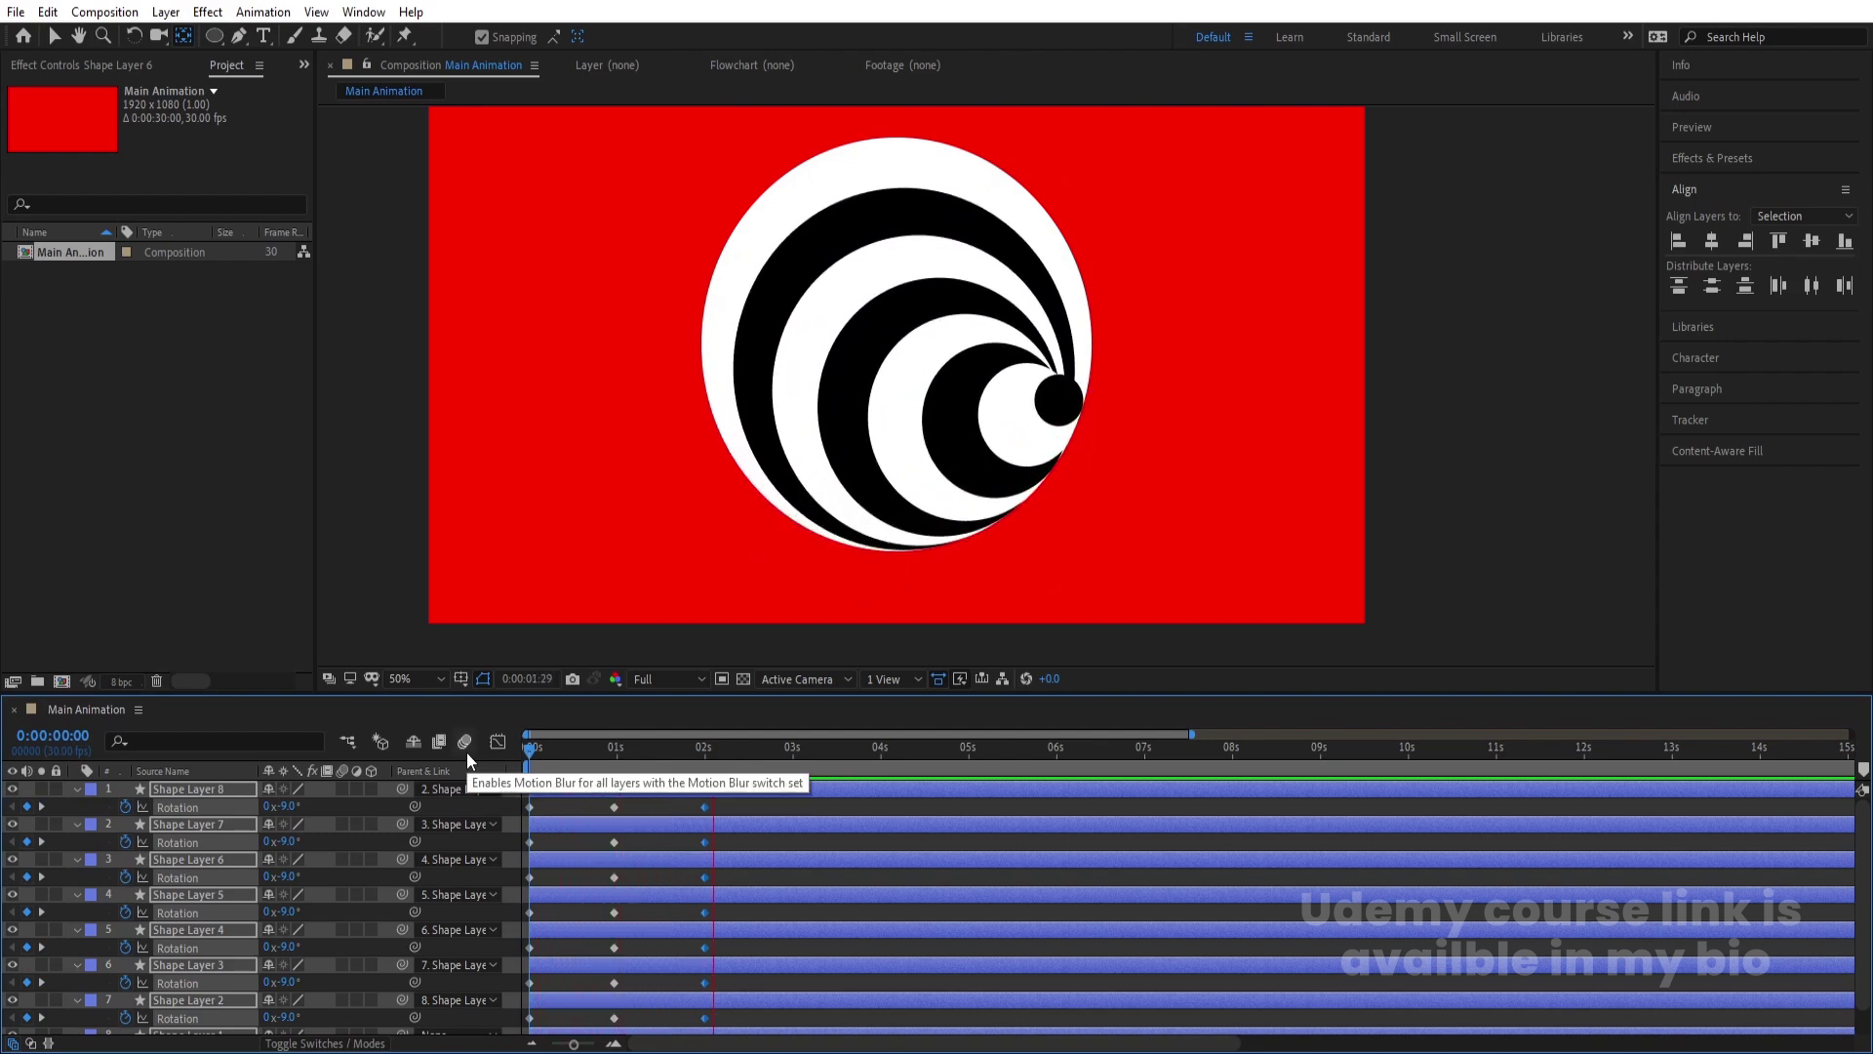
- Stretch the rotation keyframes to 0s, 2s and 4s and apply Easy Ease to all
key(space)
drag(758, 810, 421, 1032)
drag(707, 819, 878, 831)
drag(722, 749, 452, 771)
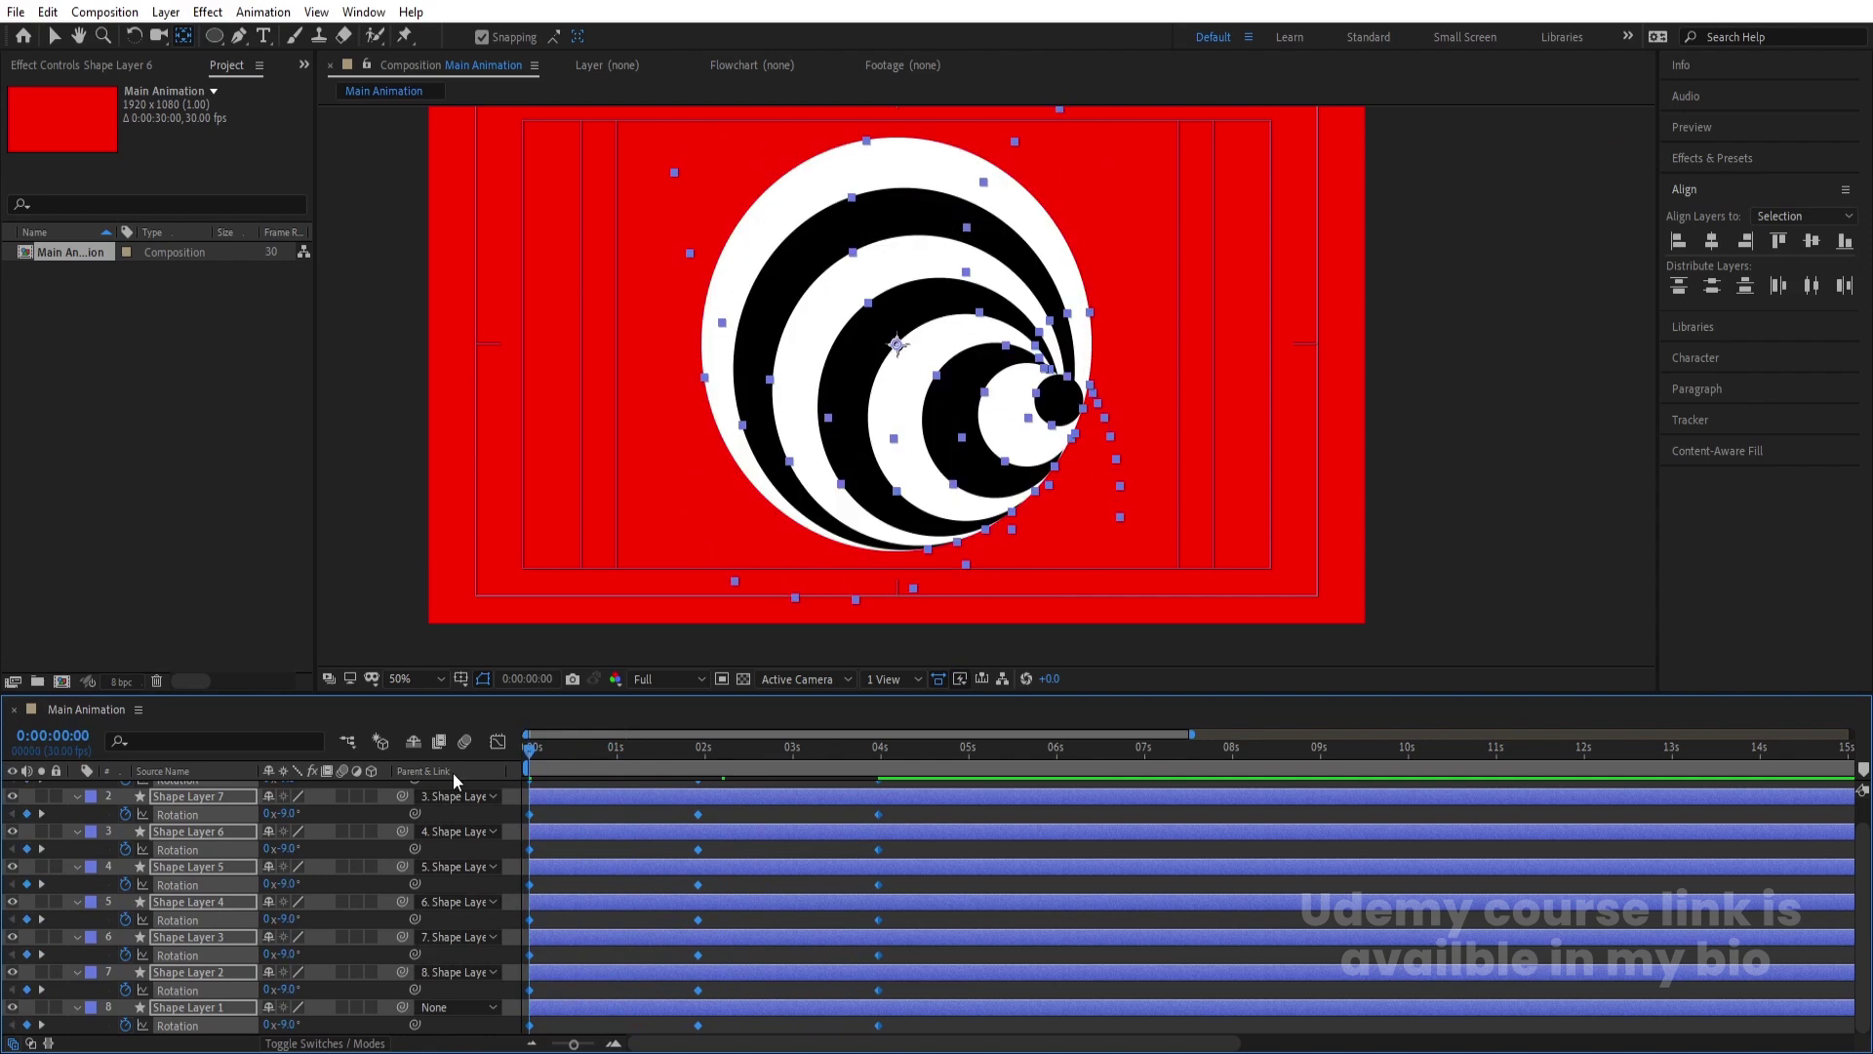
scroll(702, 907, up, 1)
key(F9)
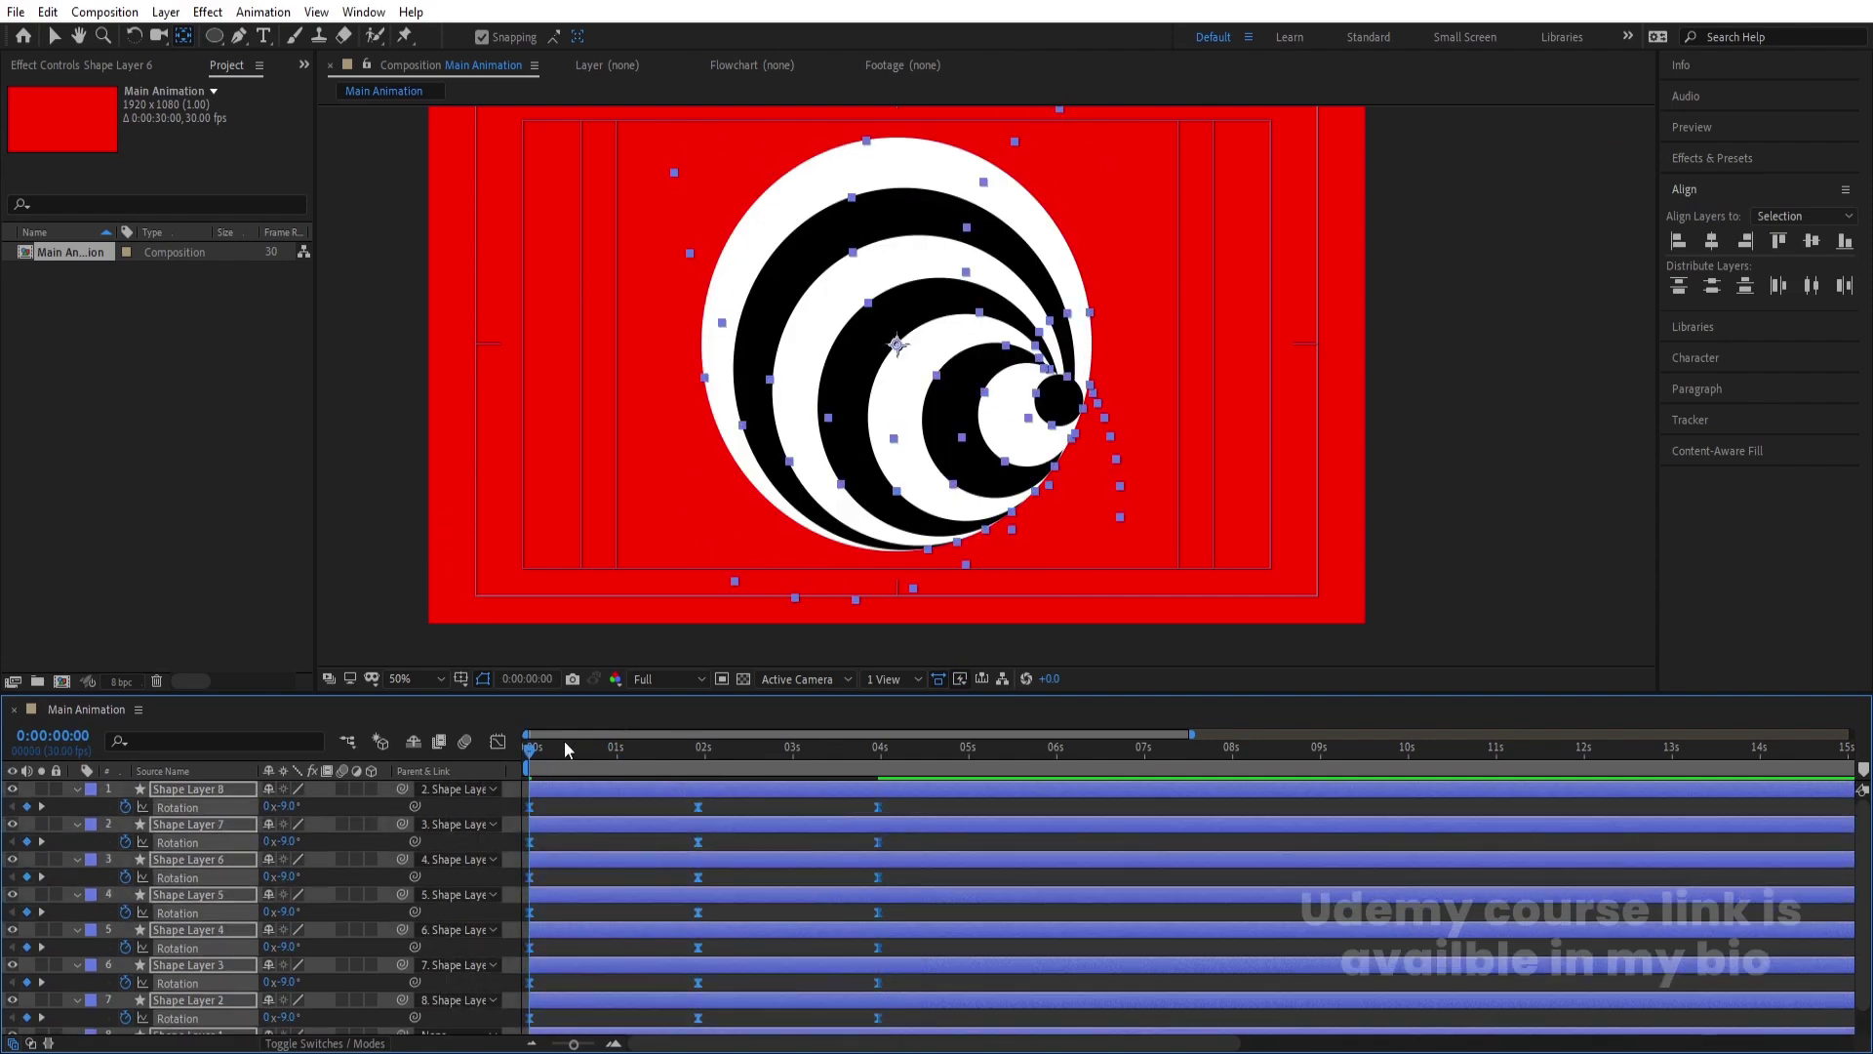
- Lengthen the ease influence on the rotation speed curve in the Graph Editor
click(497, 743)
drag(954, 841, 478, 978)
drag(849, 894, 753, 897)
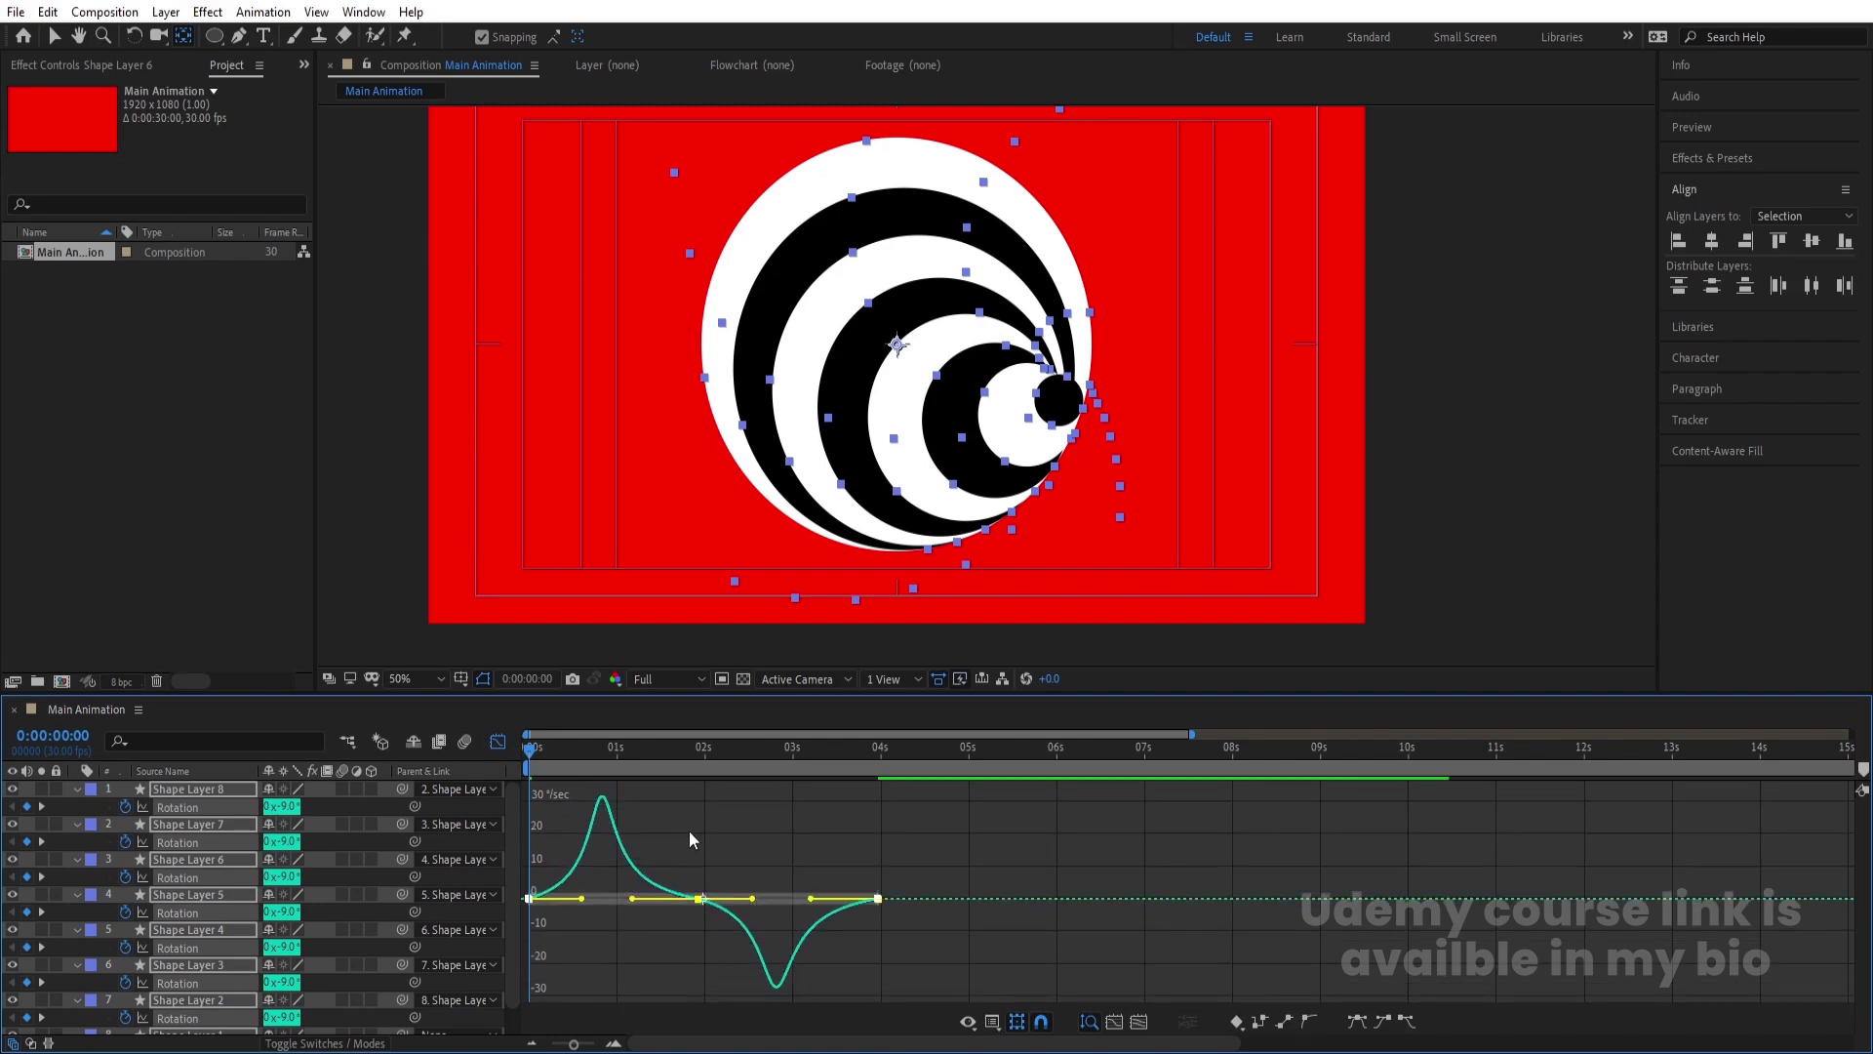
click(497, 741)
- Preview the swirl with its sharper easing from the start
key(space)
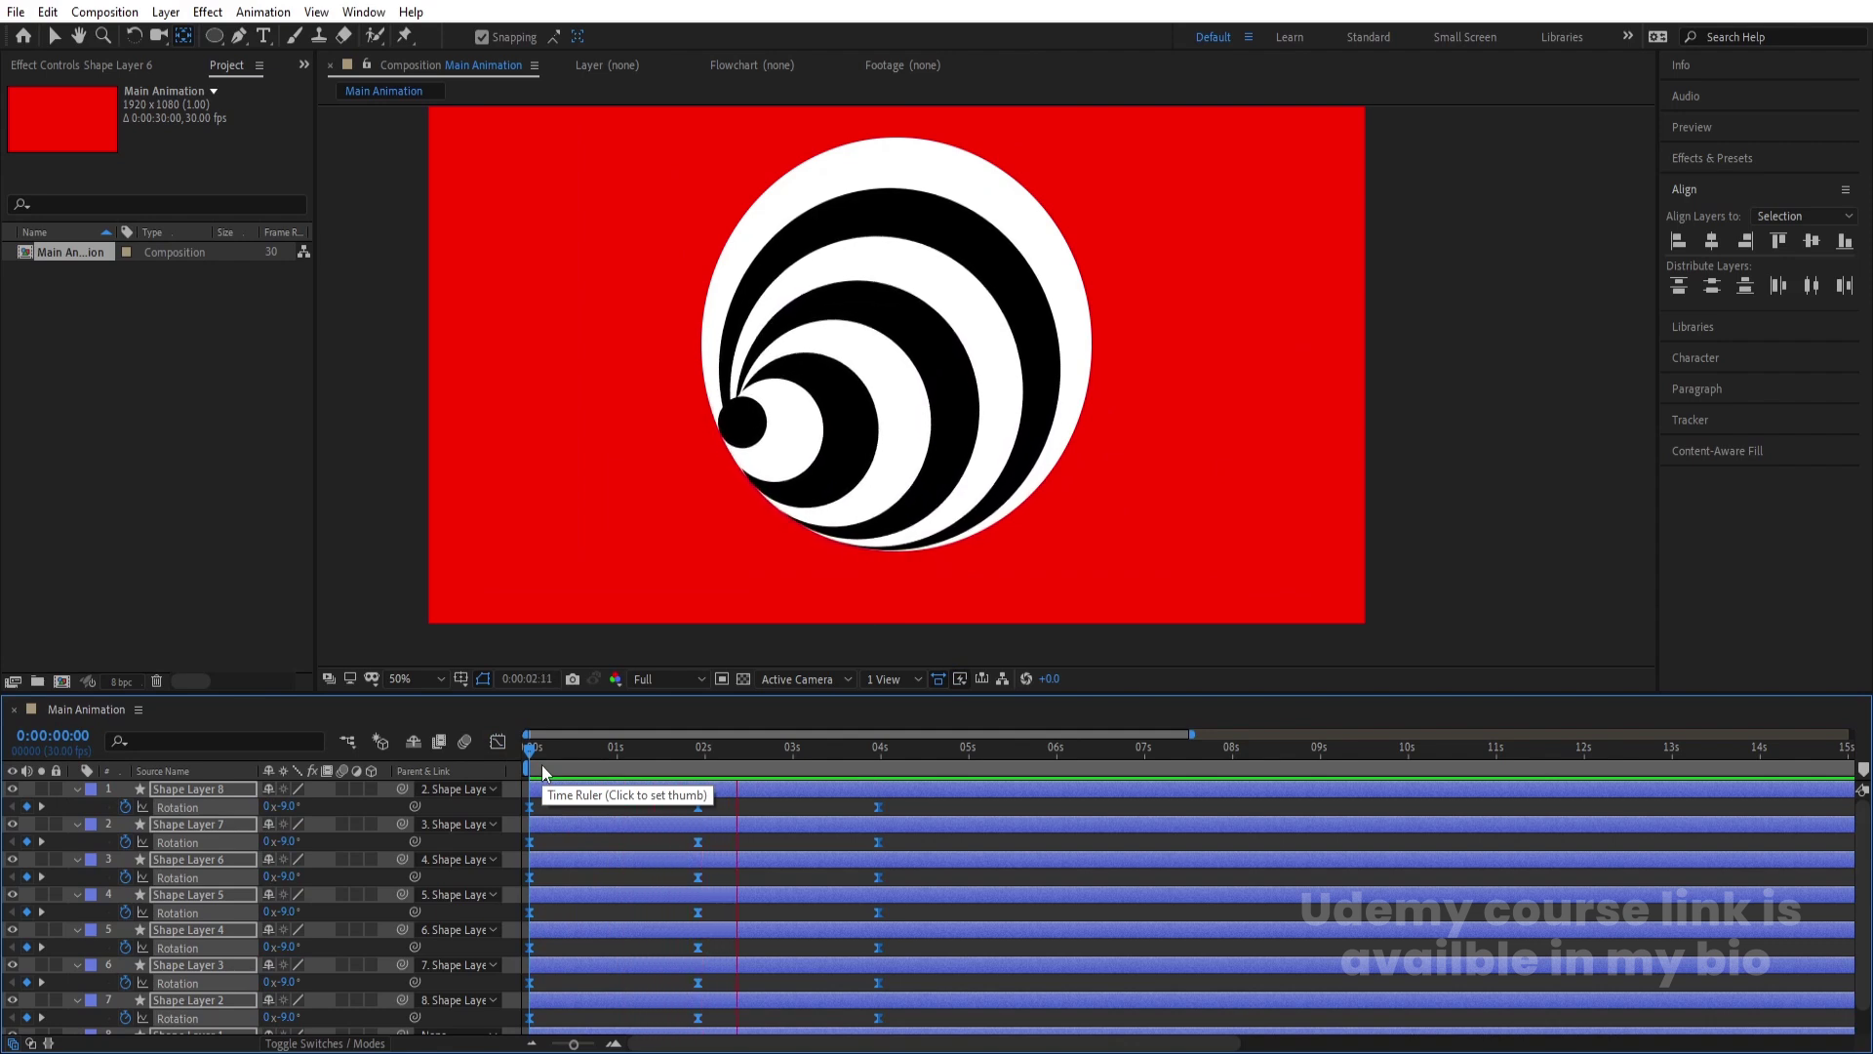
key(space)
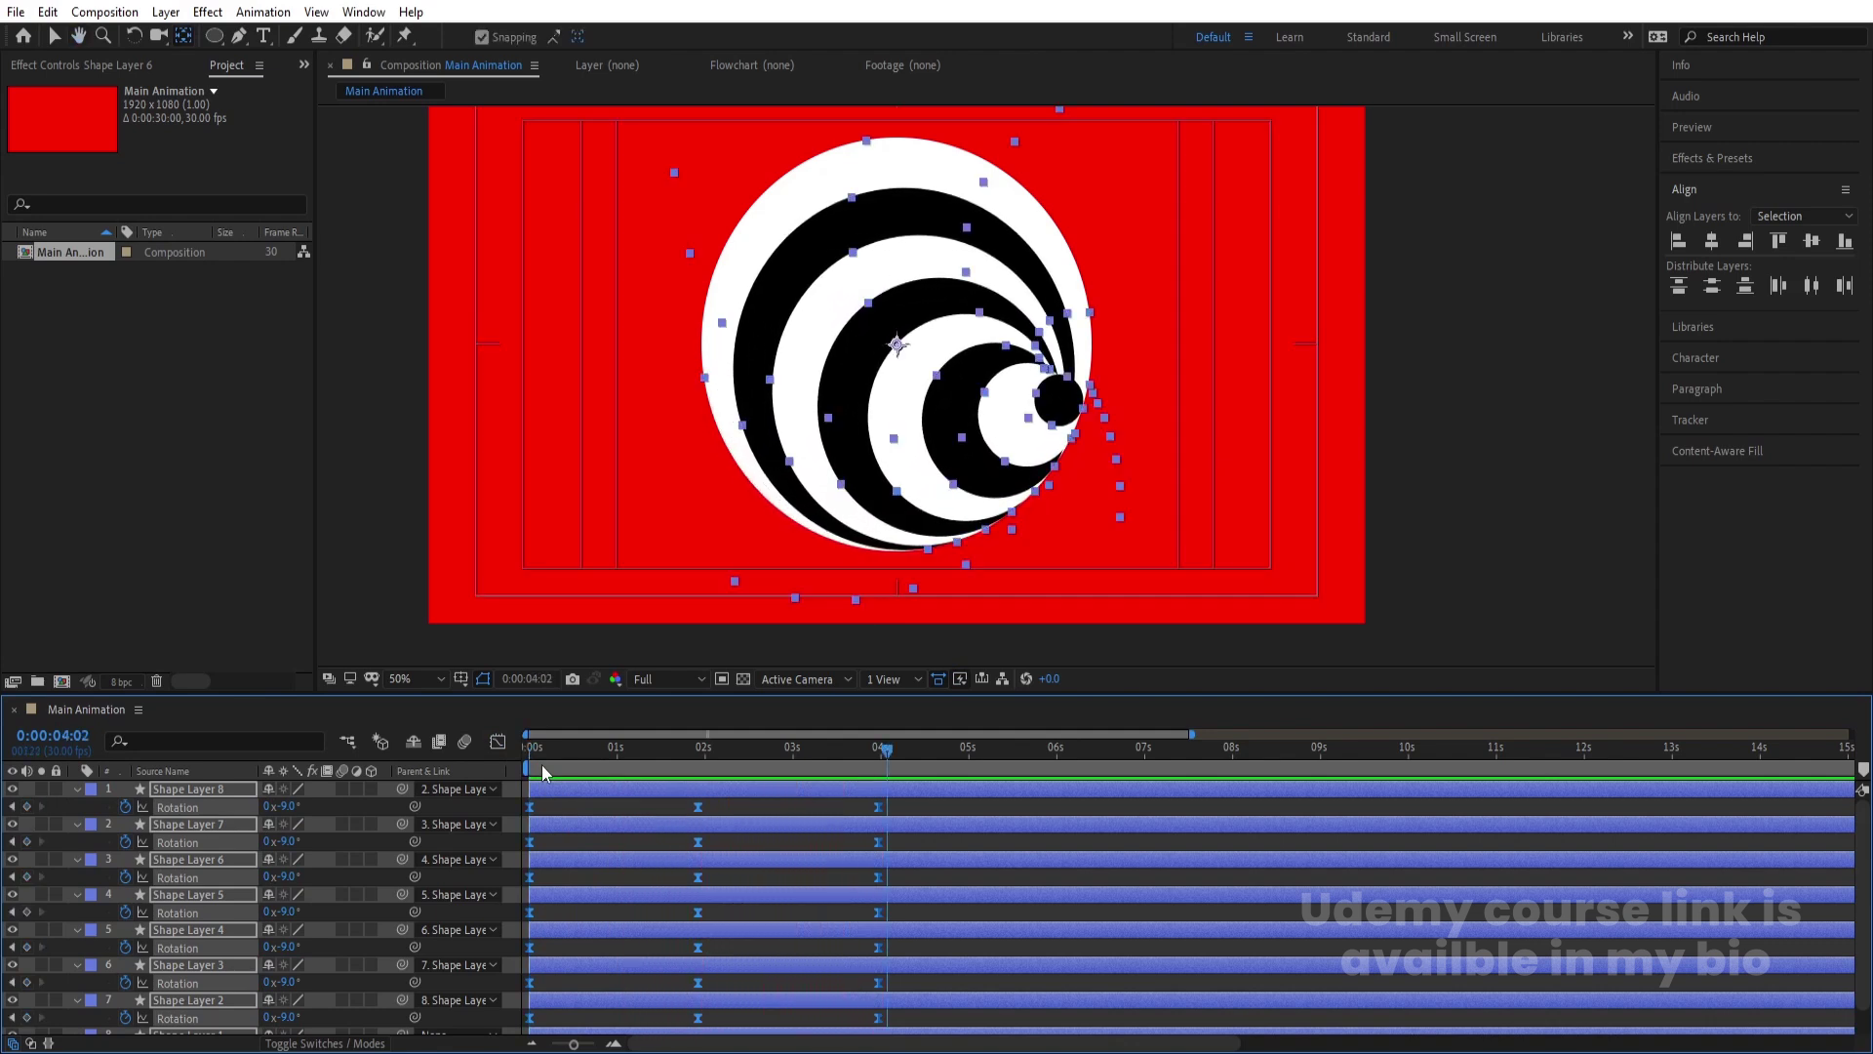
click(541, 764)
key(space)
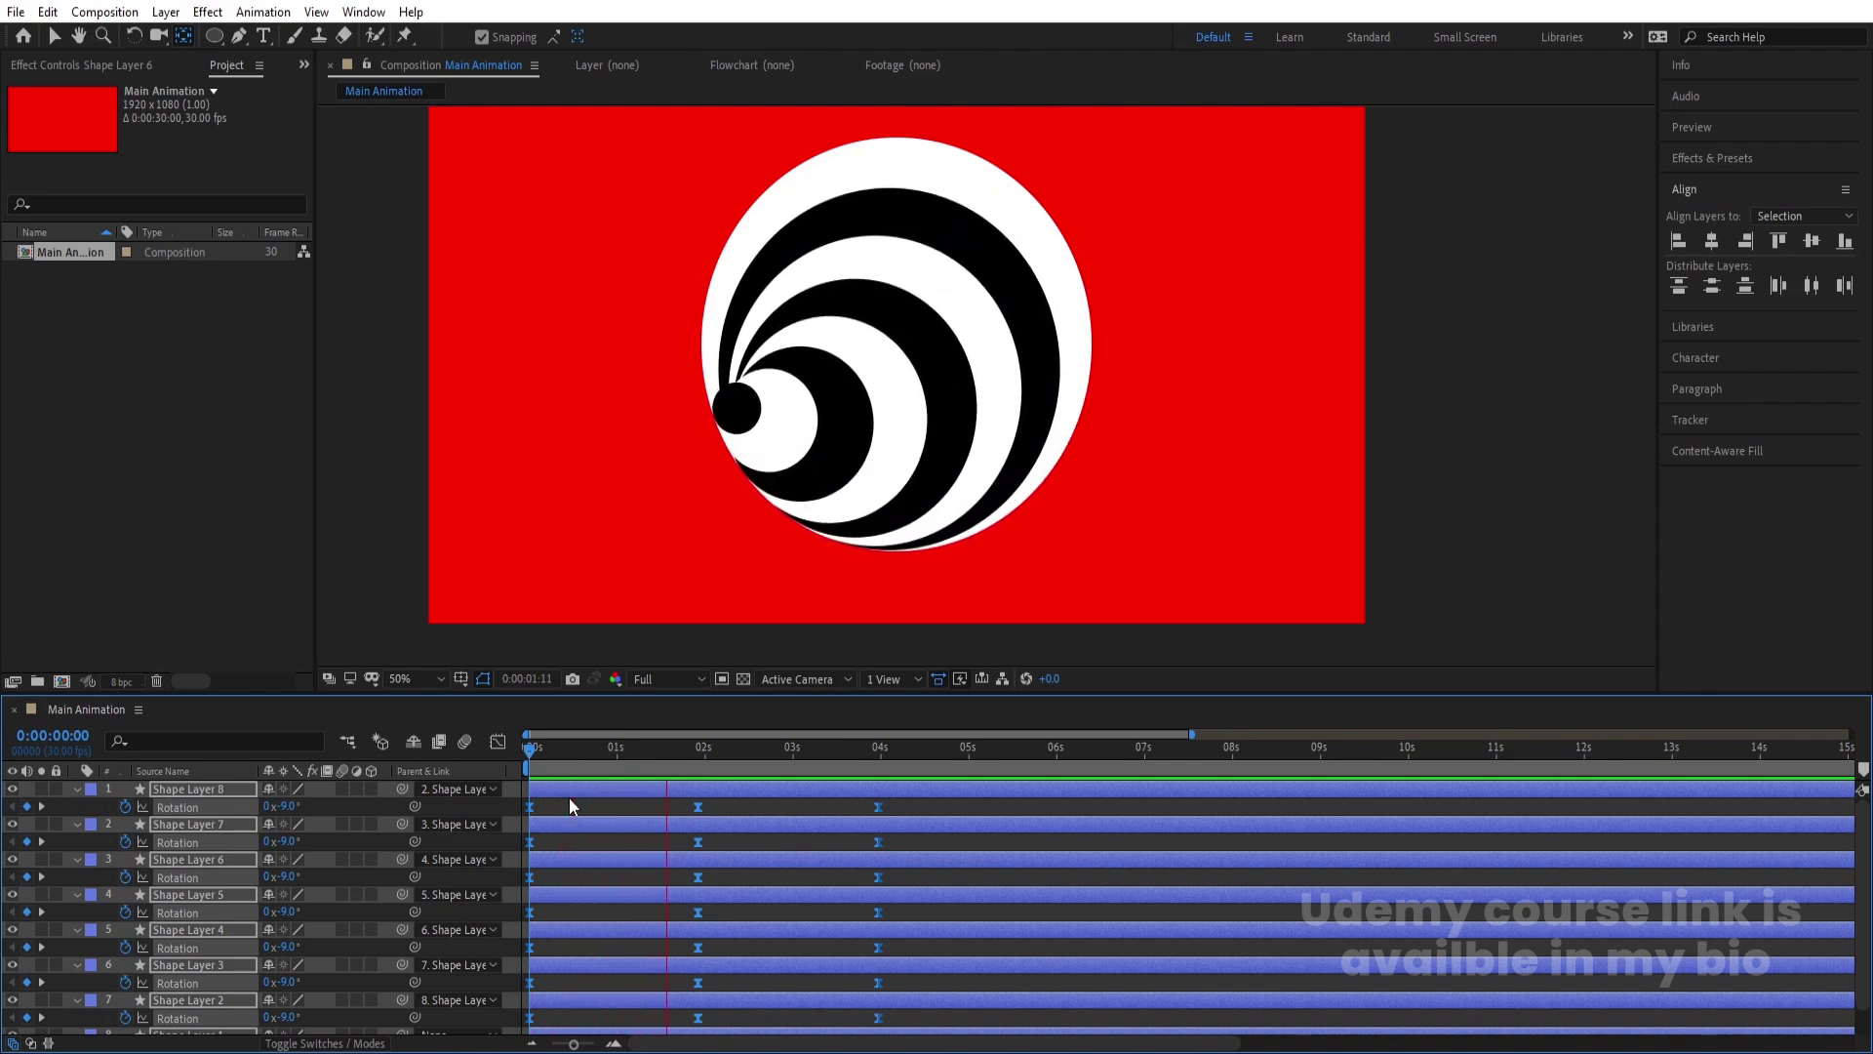
key(space)
key(space)
key(space)
key(Home)
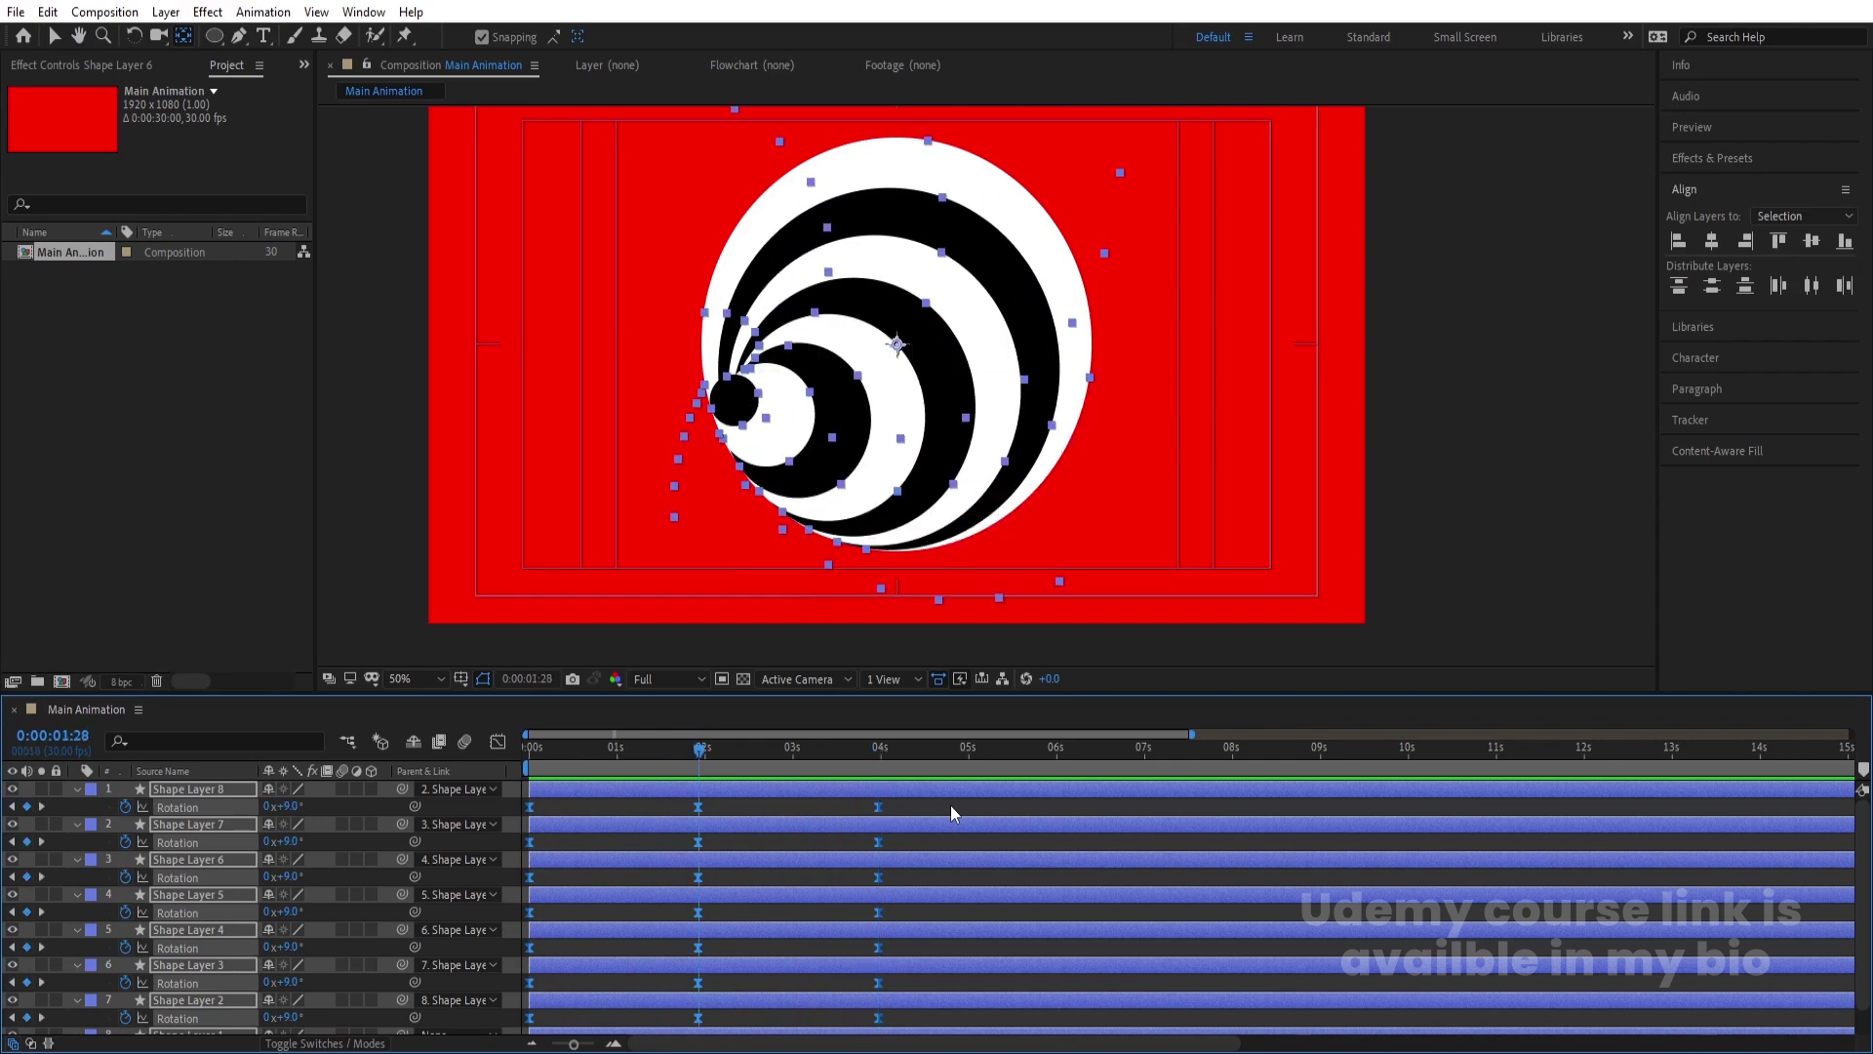
scroll(630, 928, down, 1)
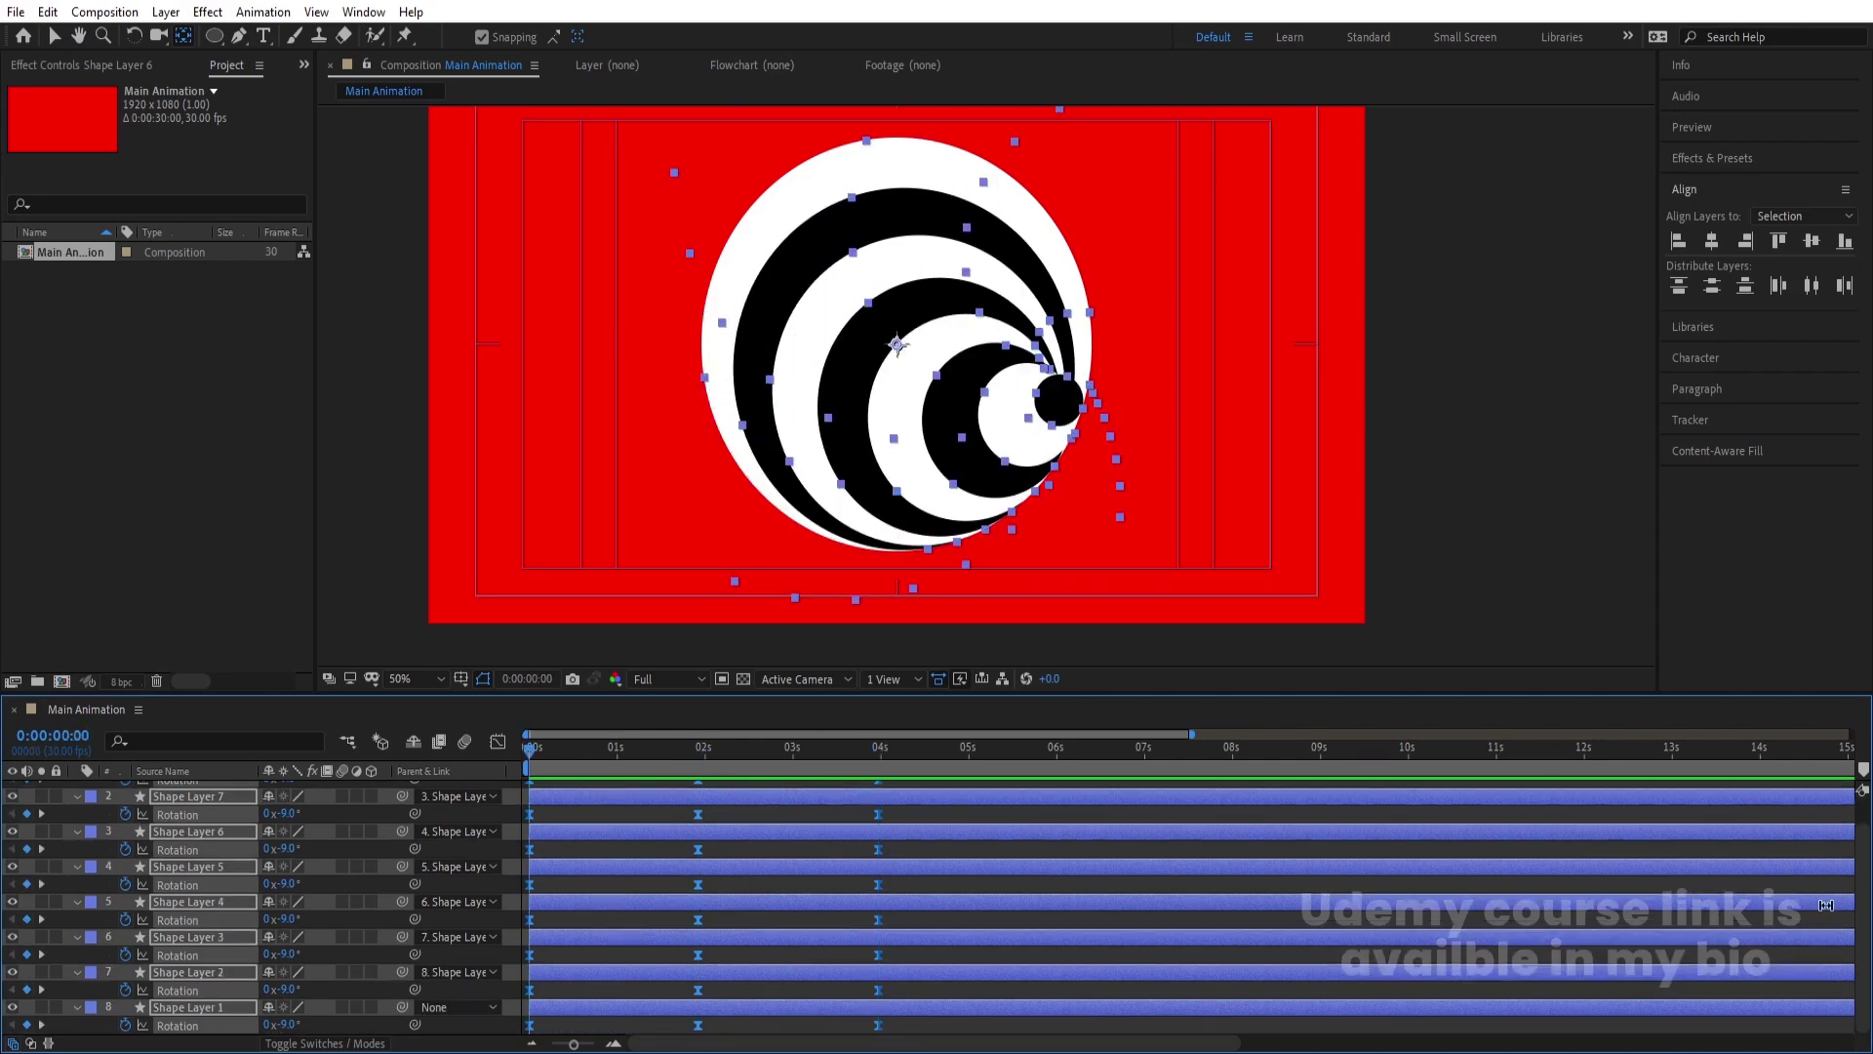
click(558, 987)
key(space)
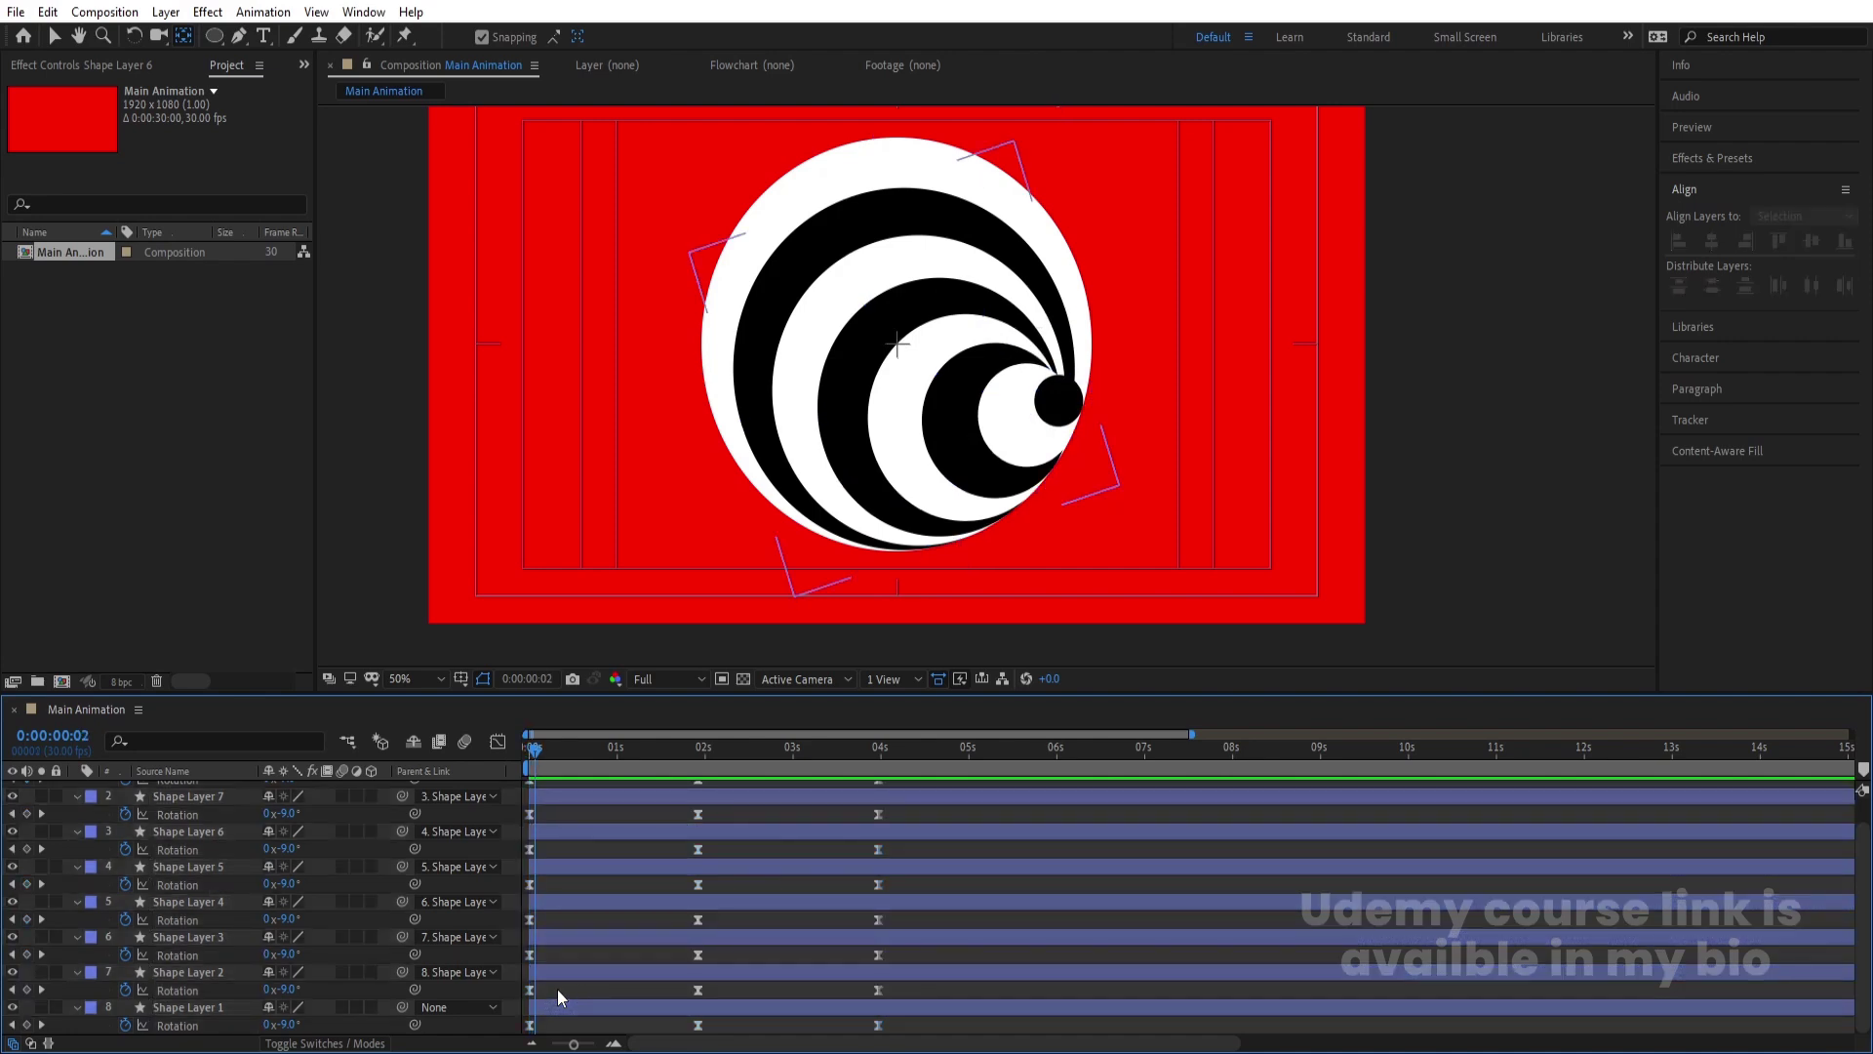
key(ctrl+a)
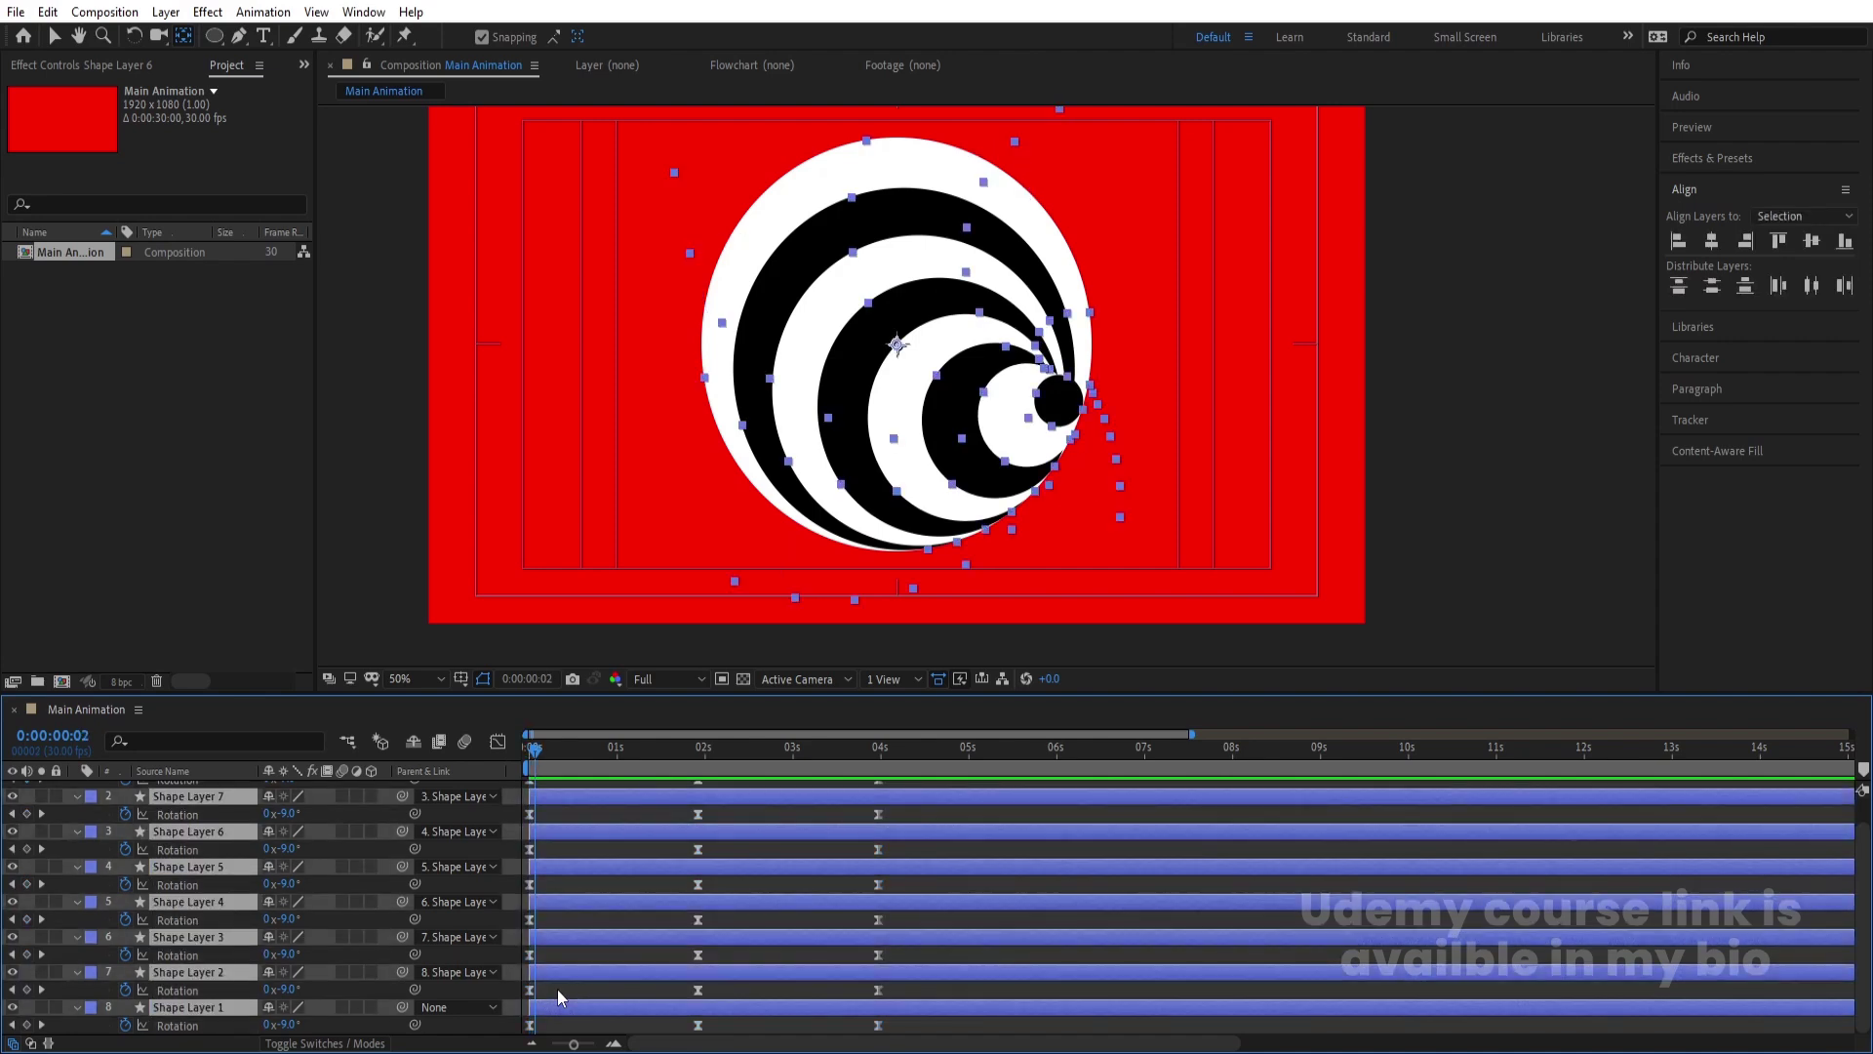
key(alt+bracketright)
- Stagger the ring layers with Keyframe Assistant > Sequence Layers and preview the result
right_click(544, 949)
mouse_move(664, 698)
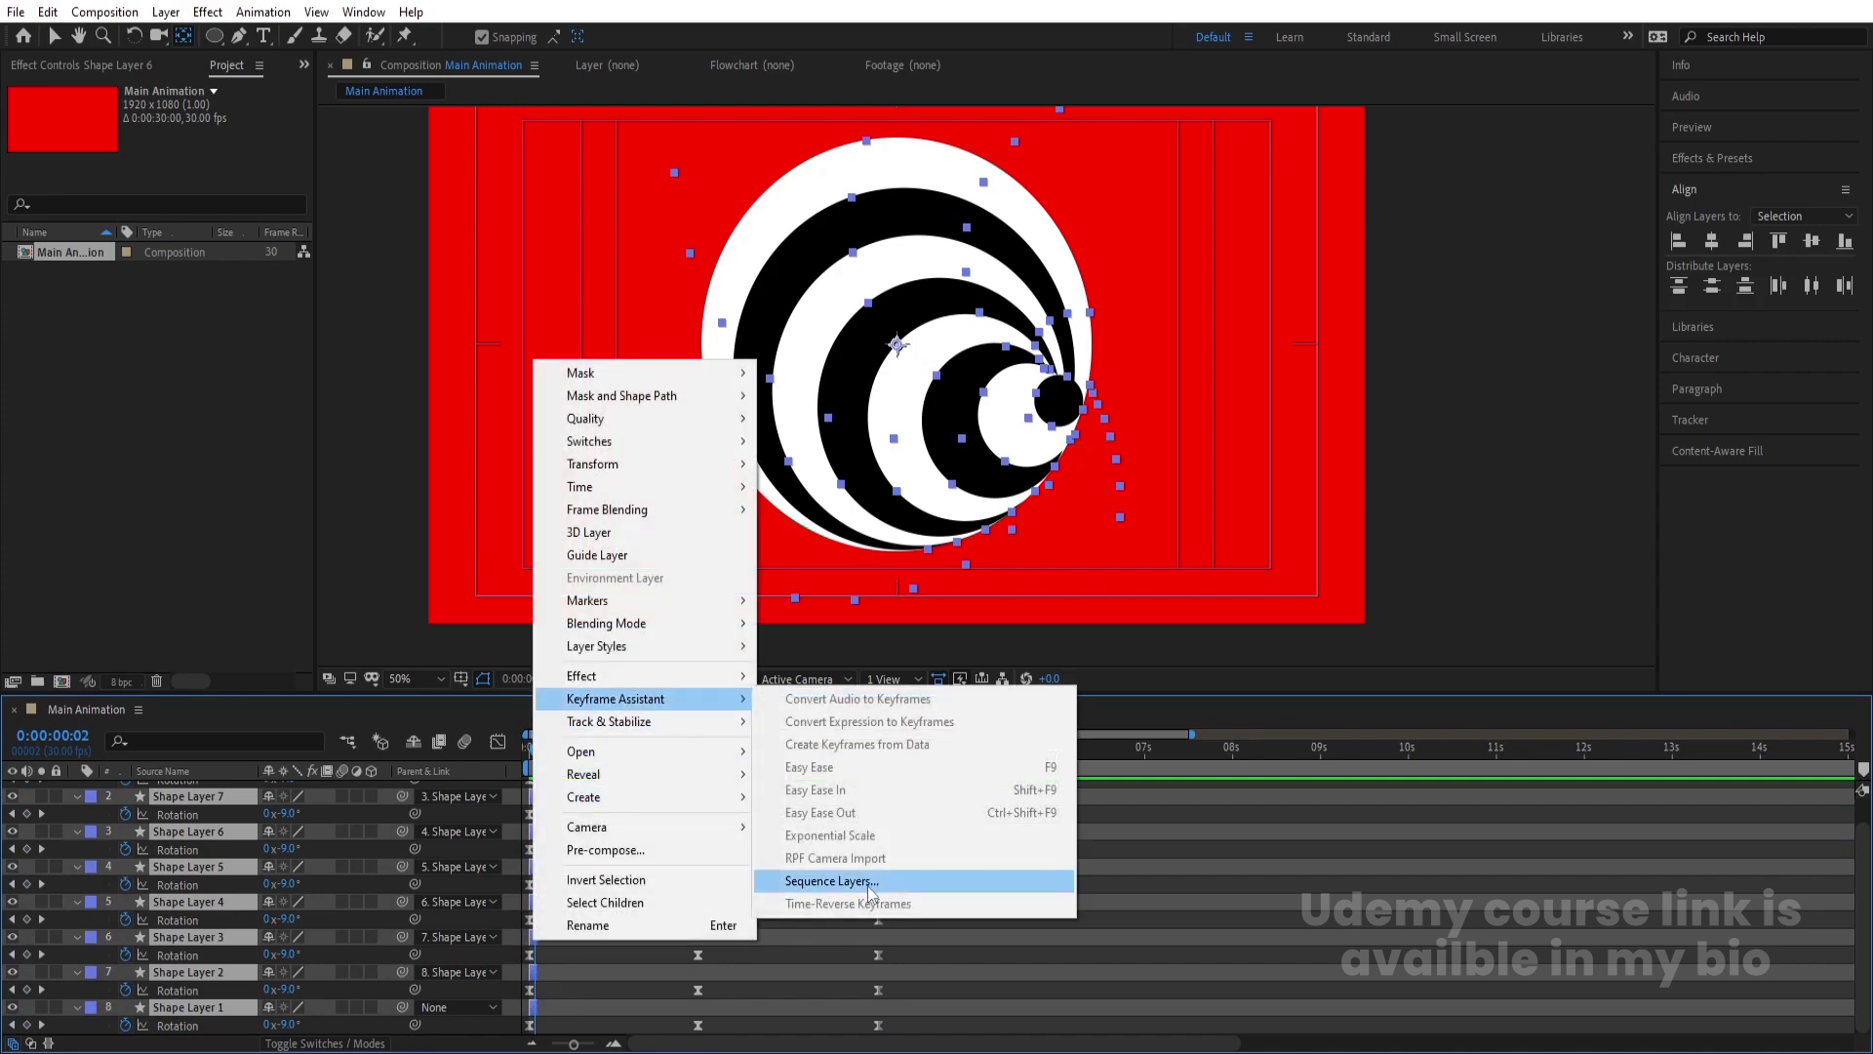
click(831, 881)
click(968, 583)
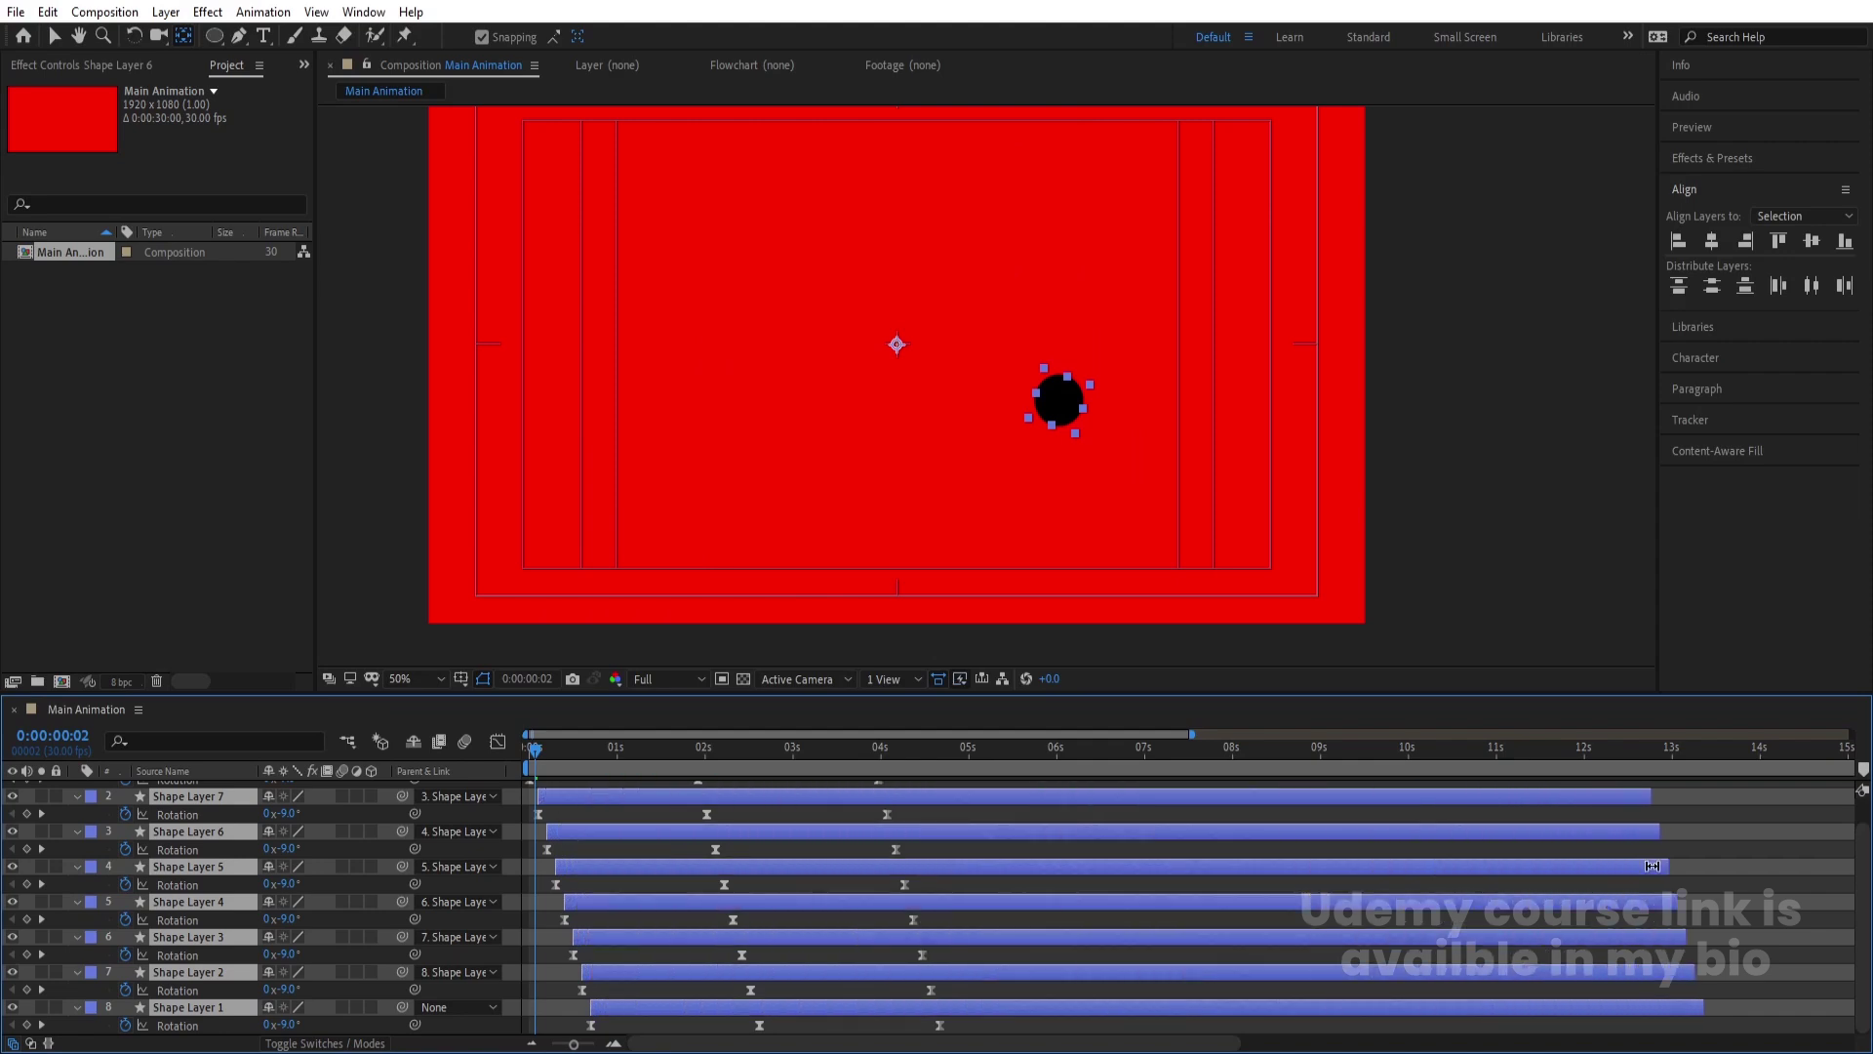
key(Home)
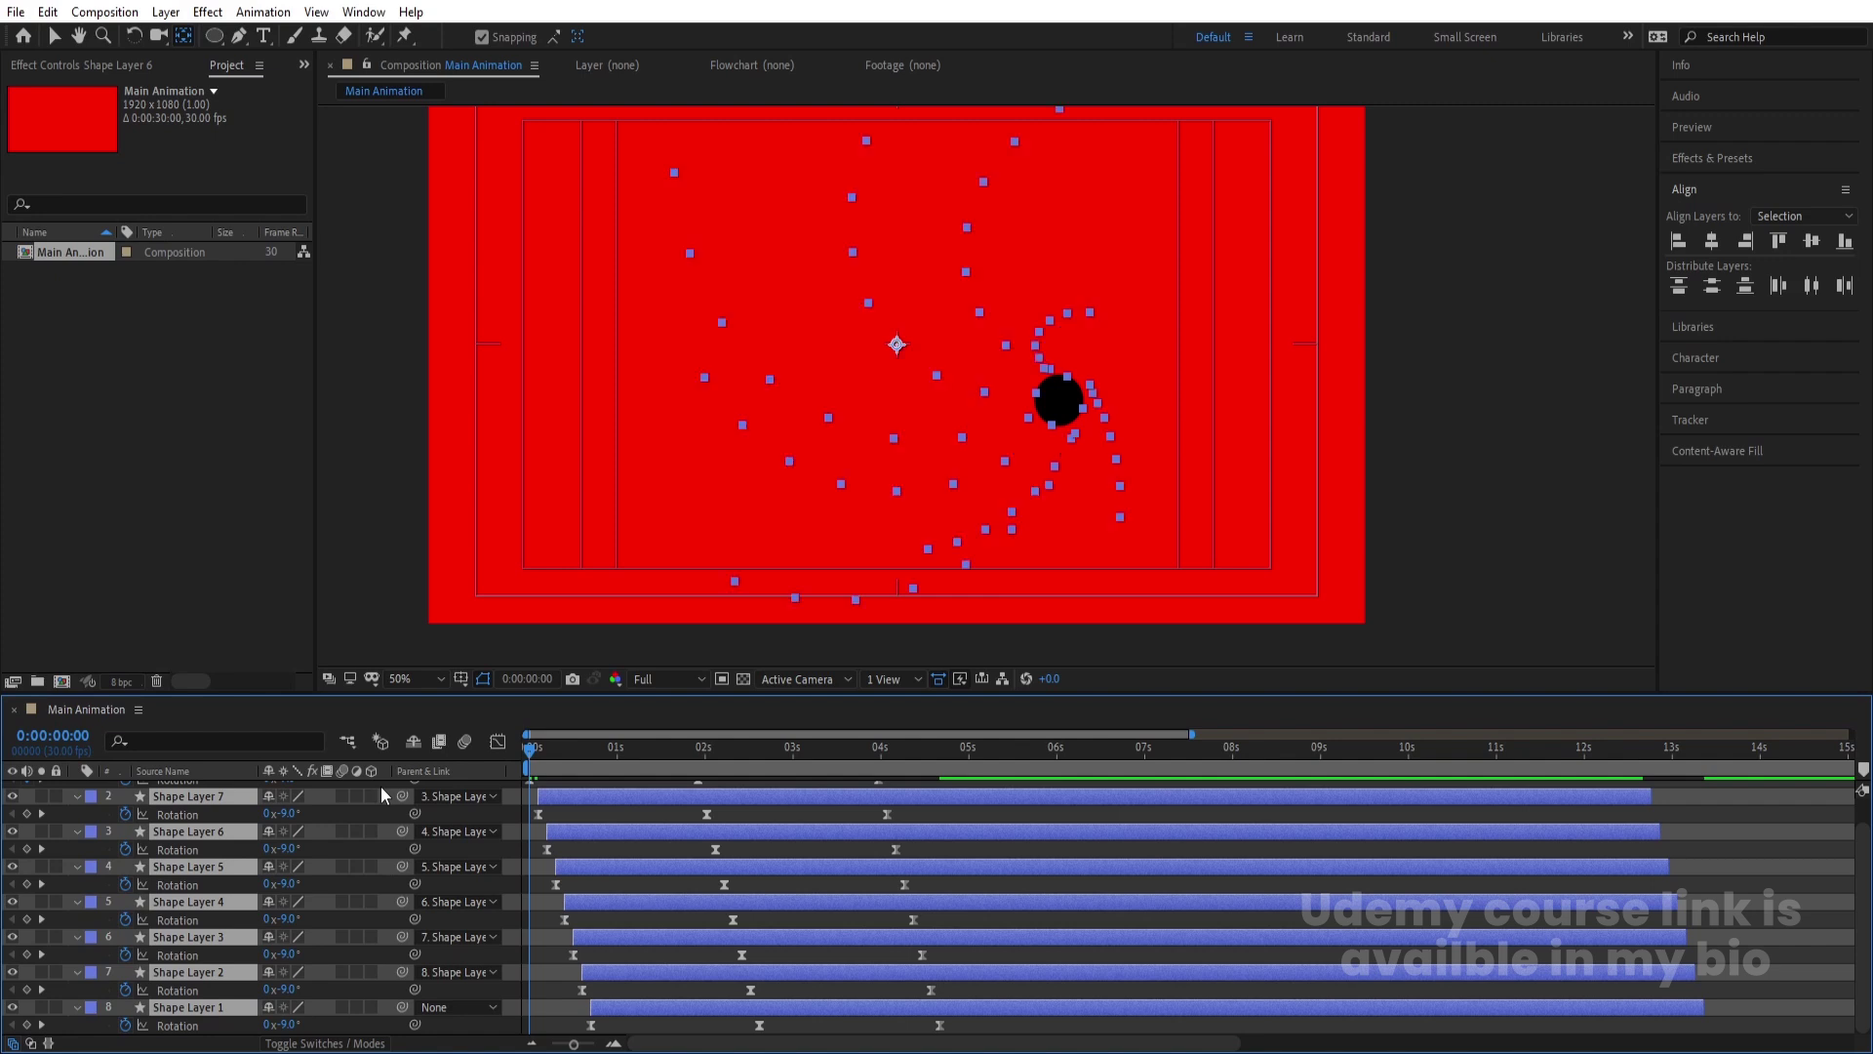
key(space)
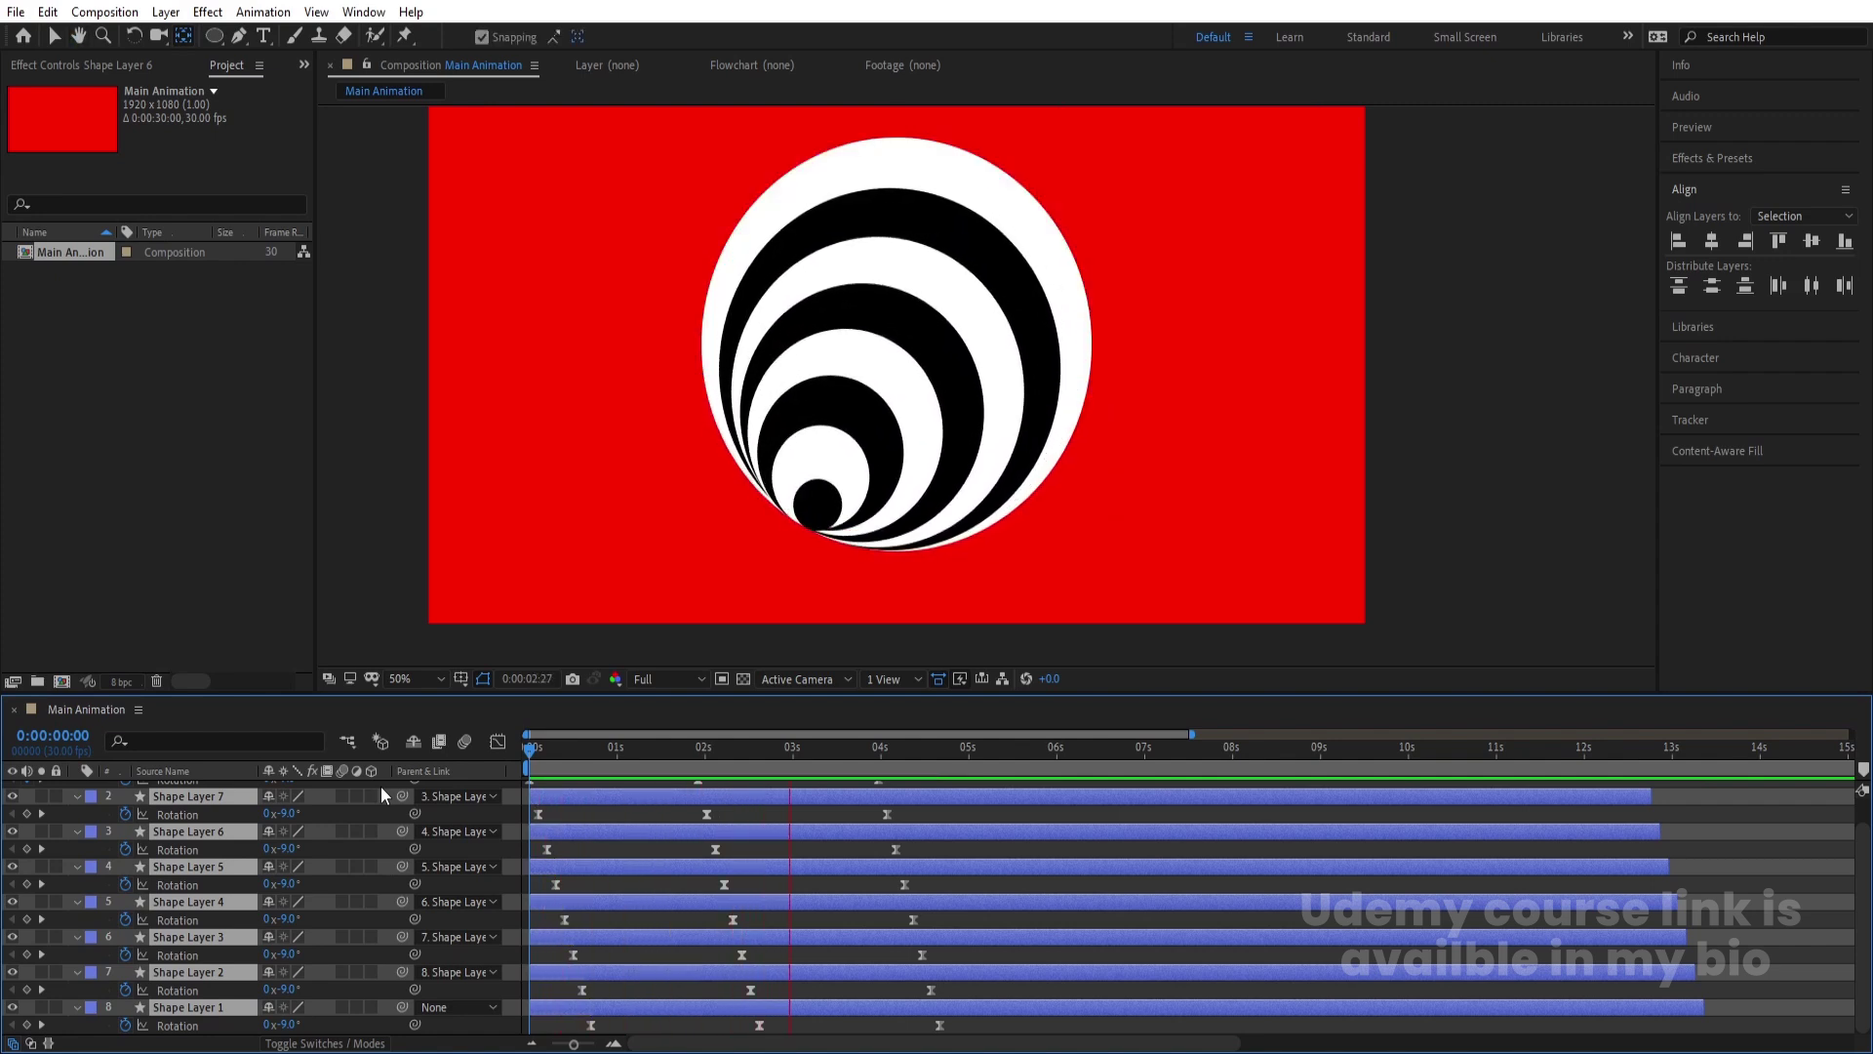
key(space)
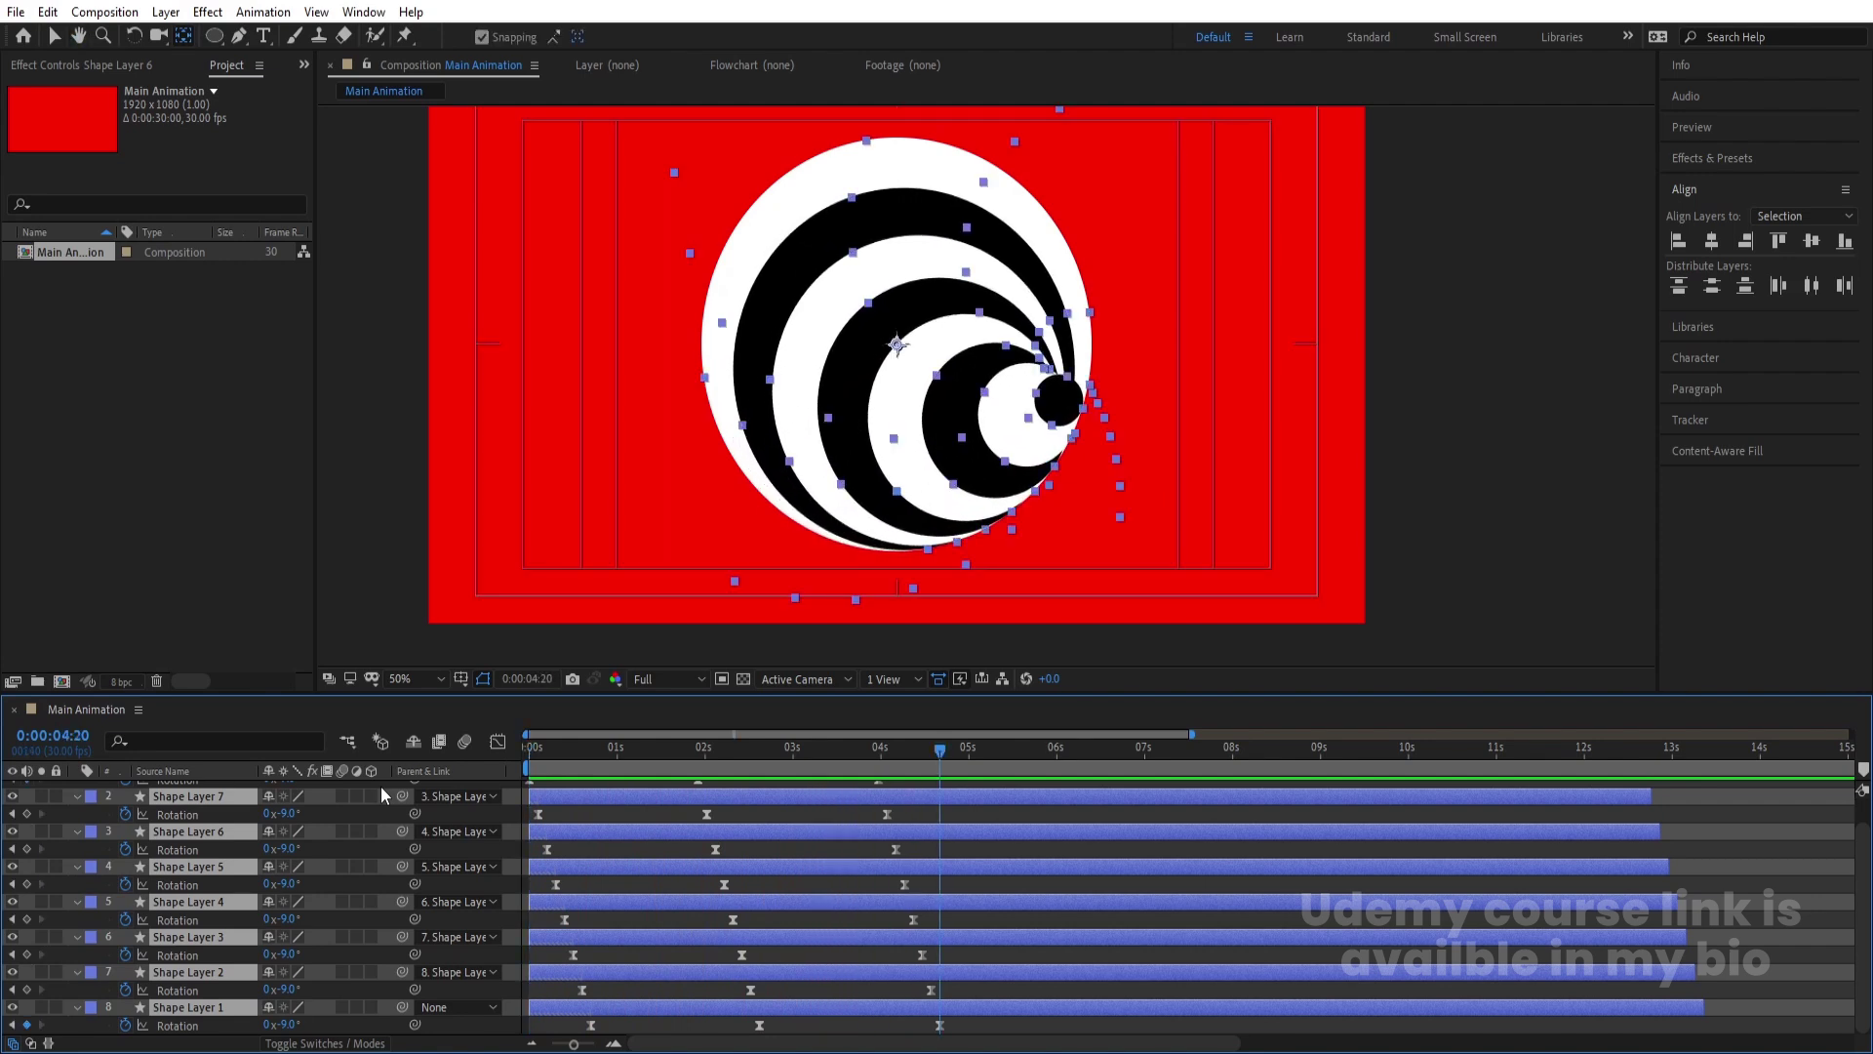
- Undo the previous sequencing and lengthen the short ring layer bars
key(Home)
key(ctrl+z)
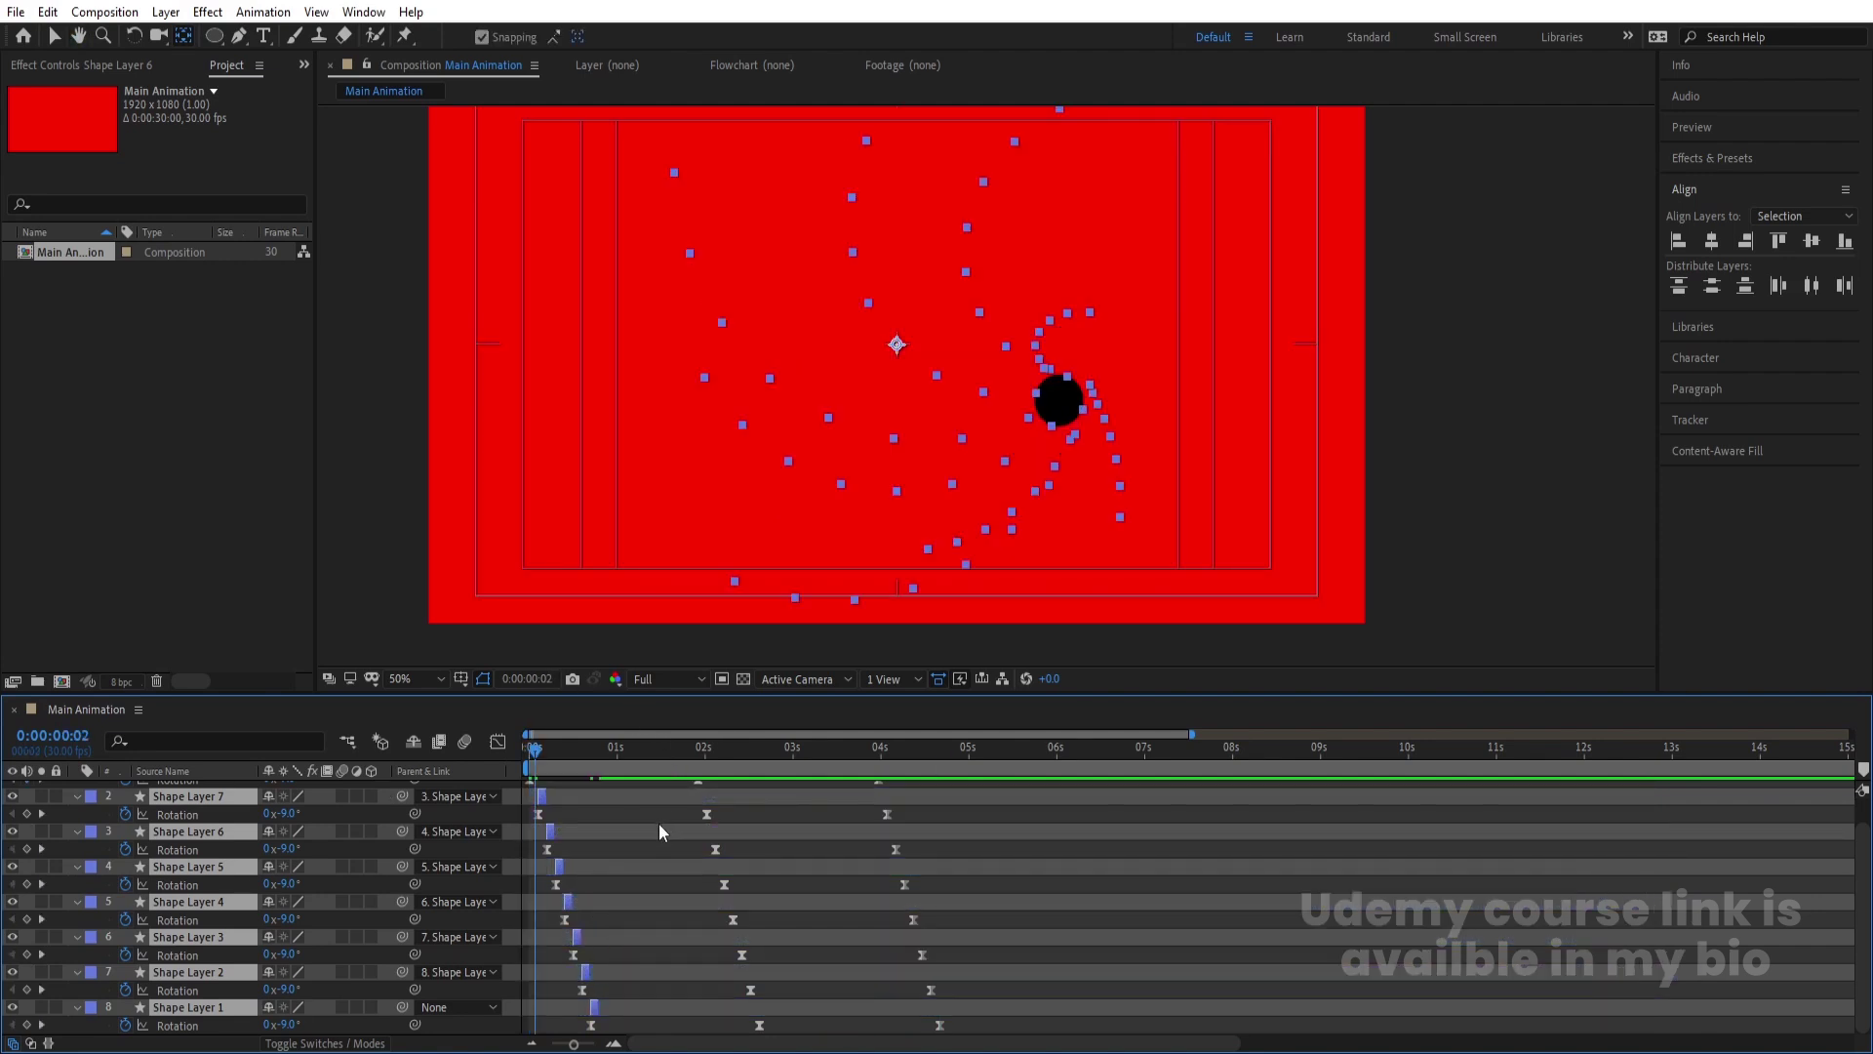
key(equal)
key(Home)
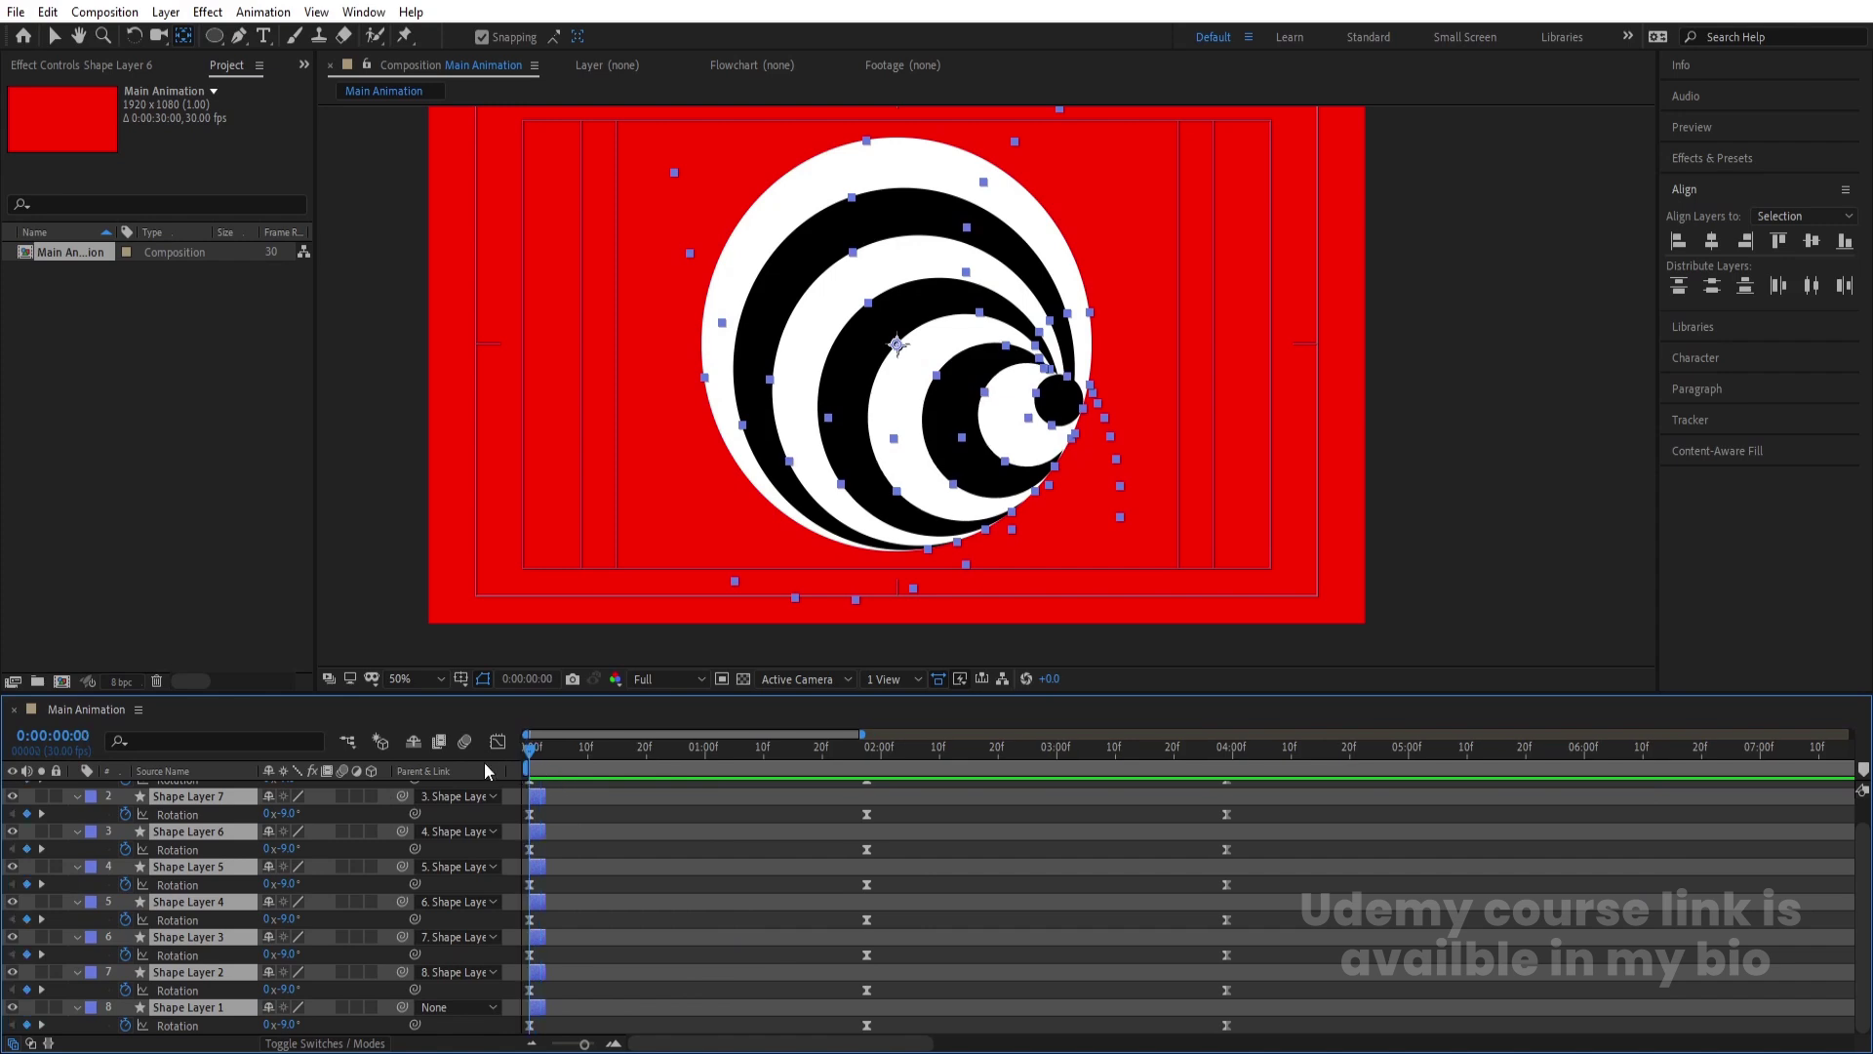
drag(544, 791, 586, 798)
key(equal)
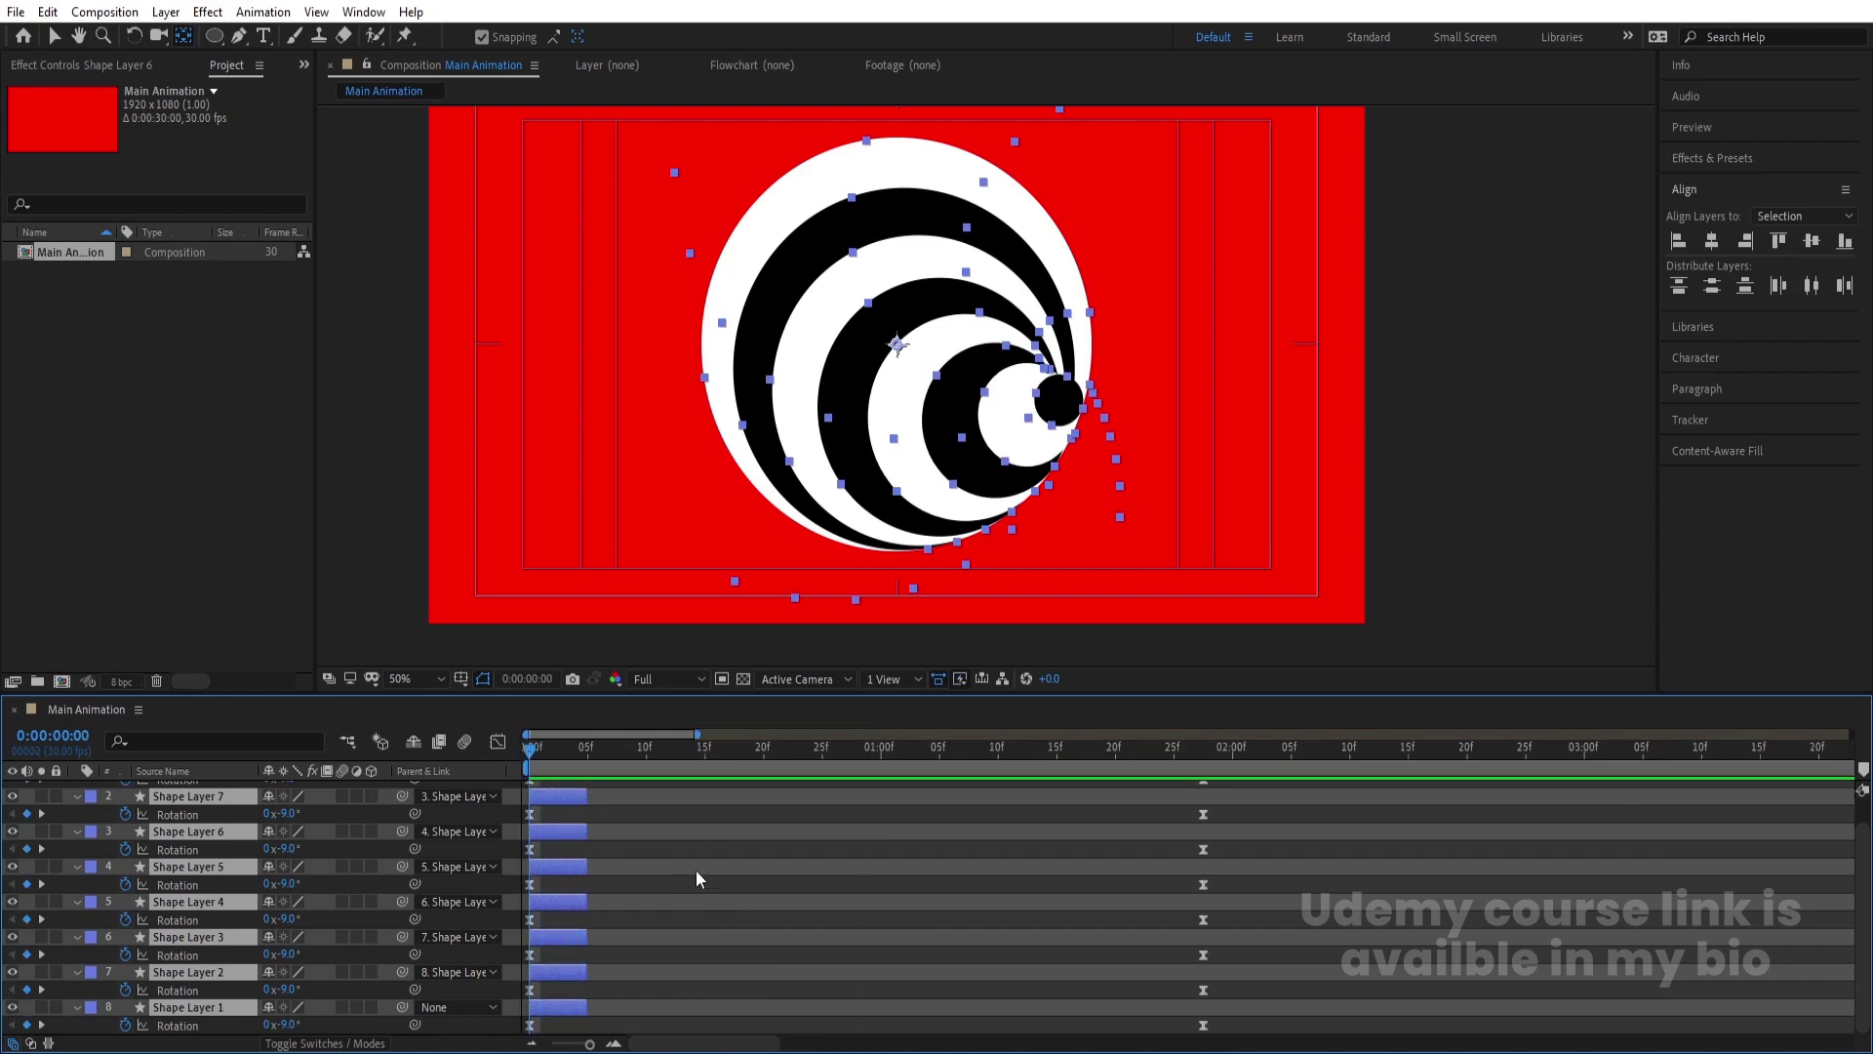
- Re-sequence all ring layers one after another and extend them to end near 20 seconds
click(687, 868)
click(580, 1007)
scroll(685, 788, up, 1)
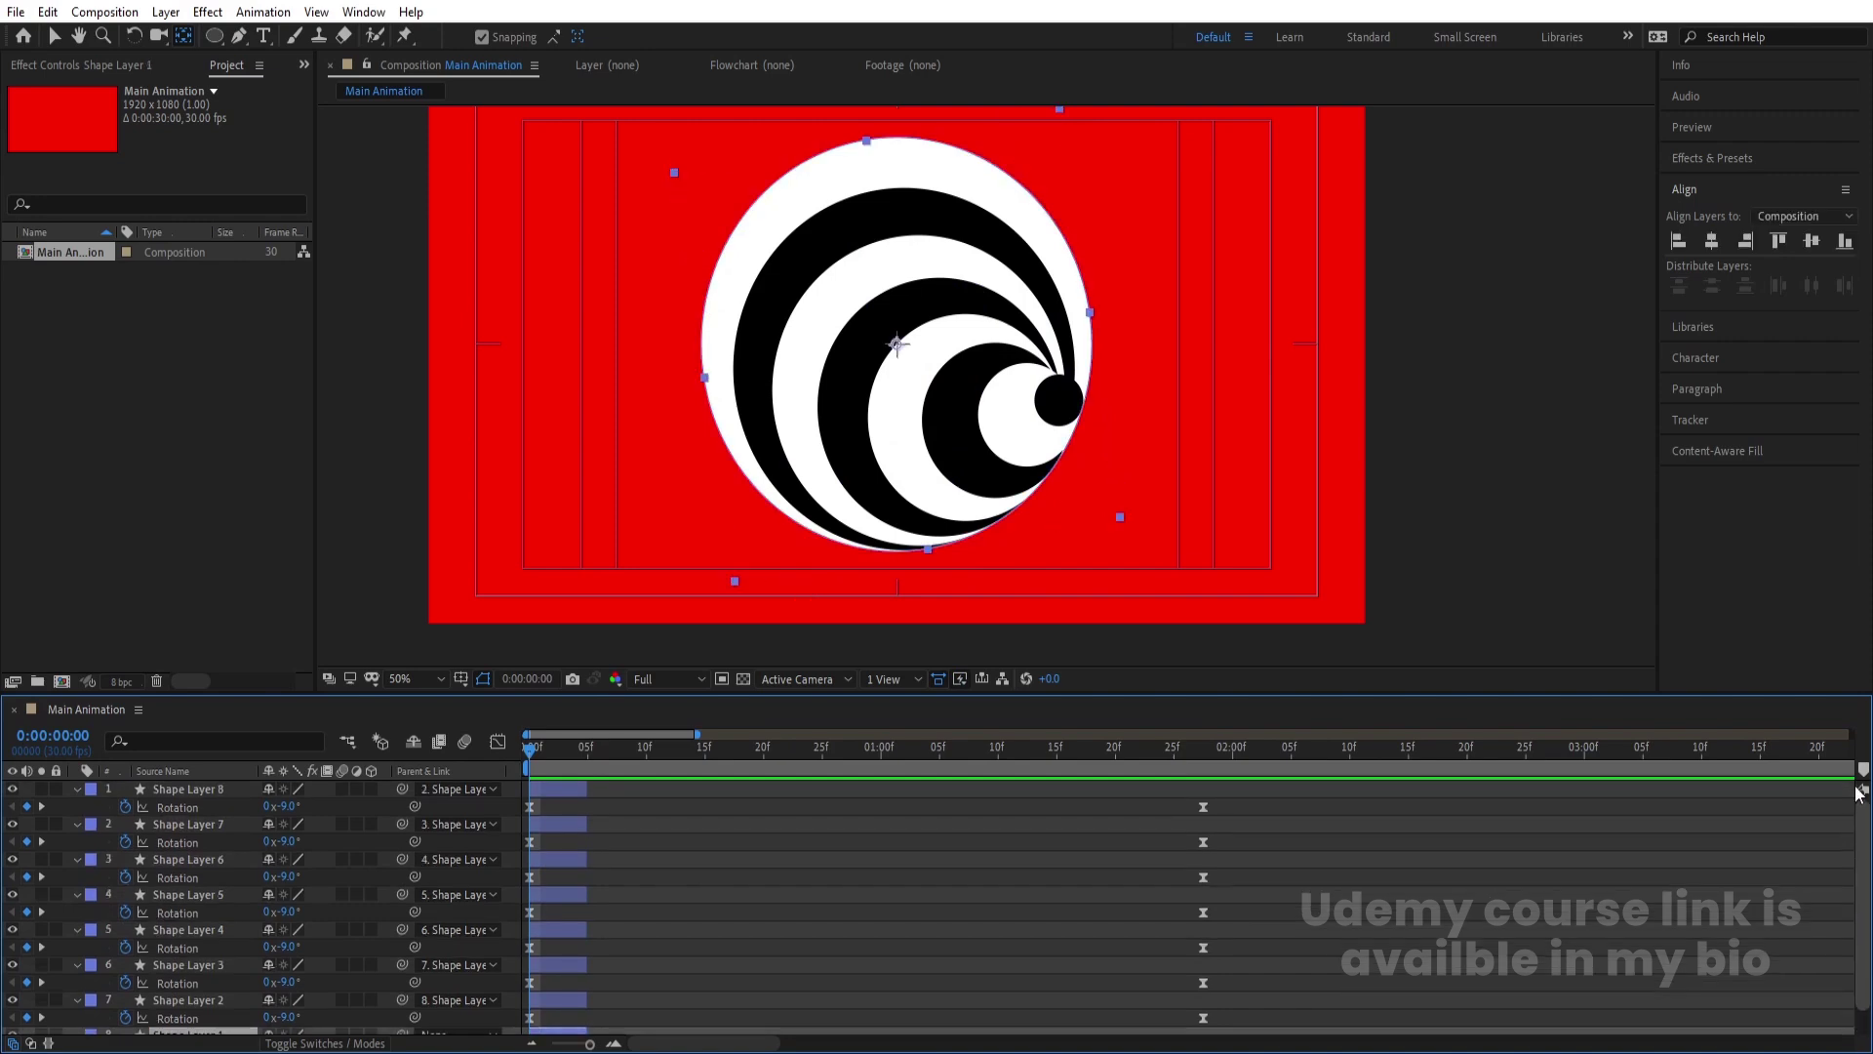
shift+click(558, 787)
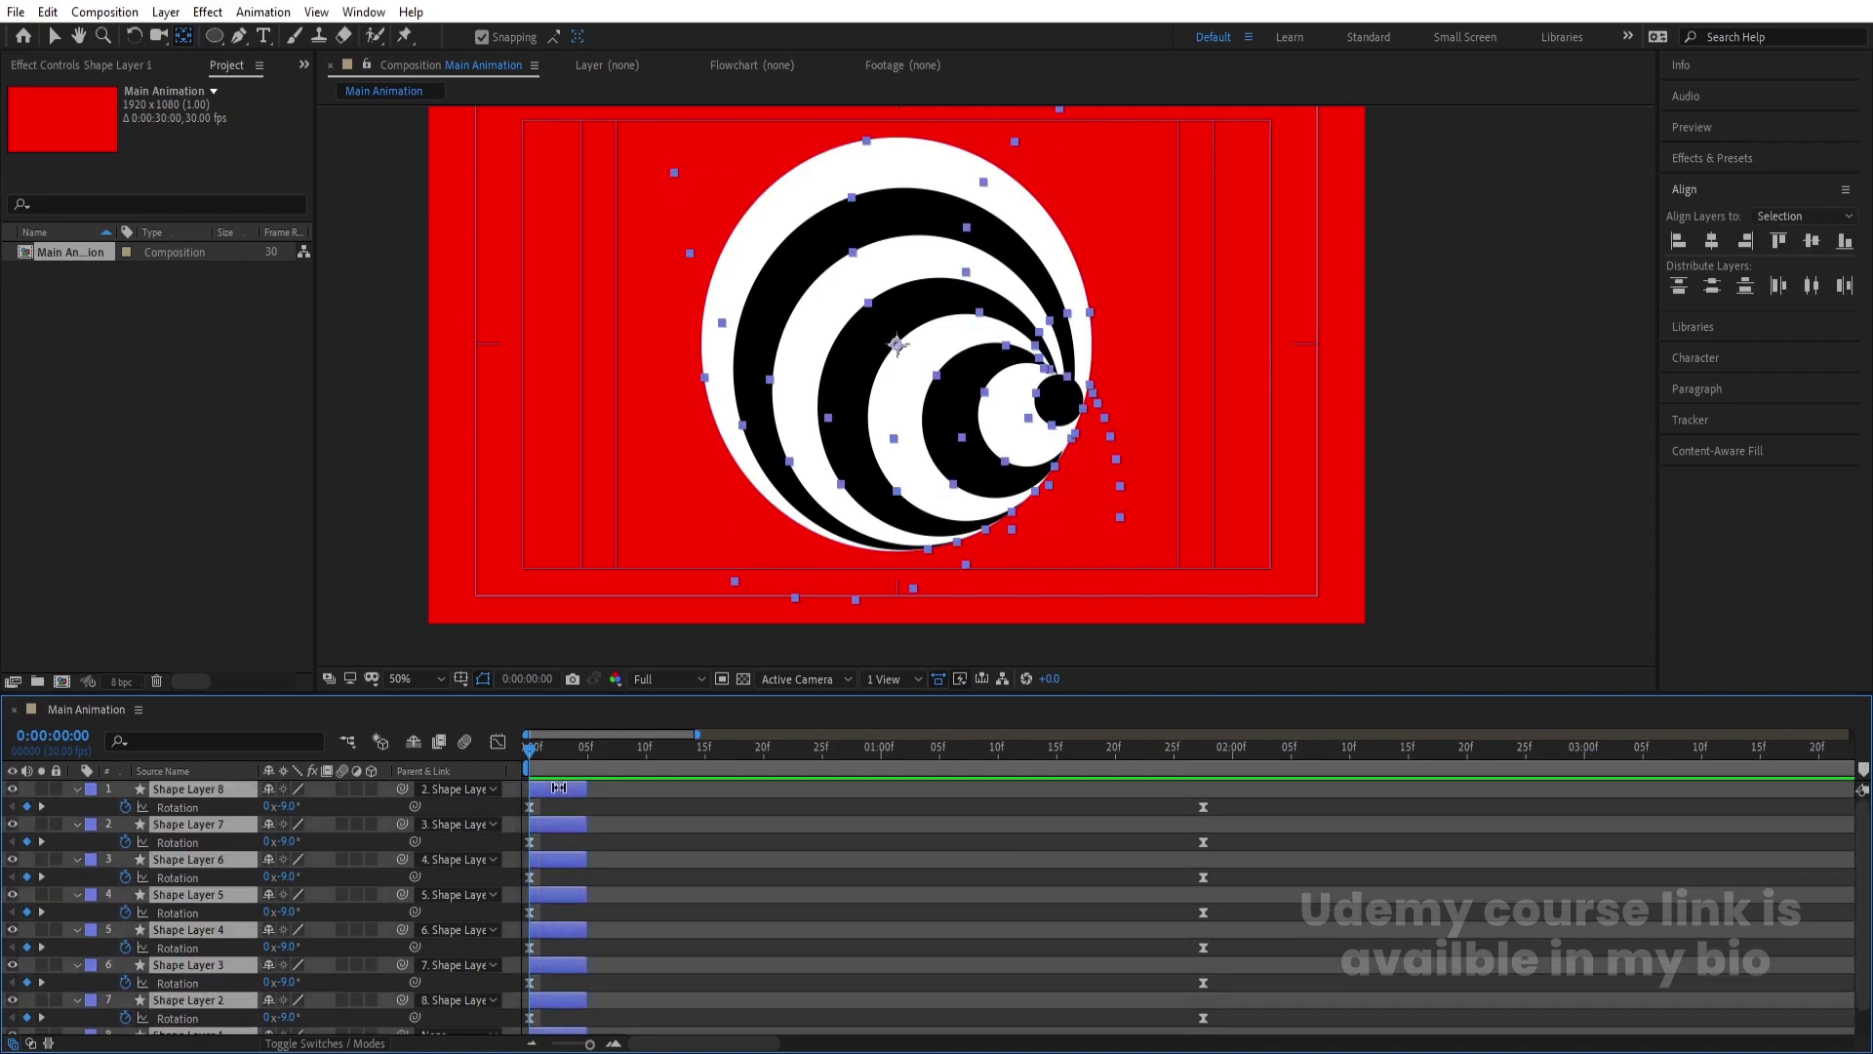
right_click(558, 788)
mouse_move(674, 545)
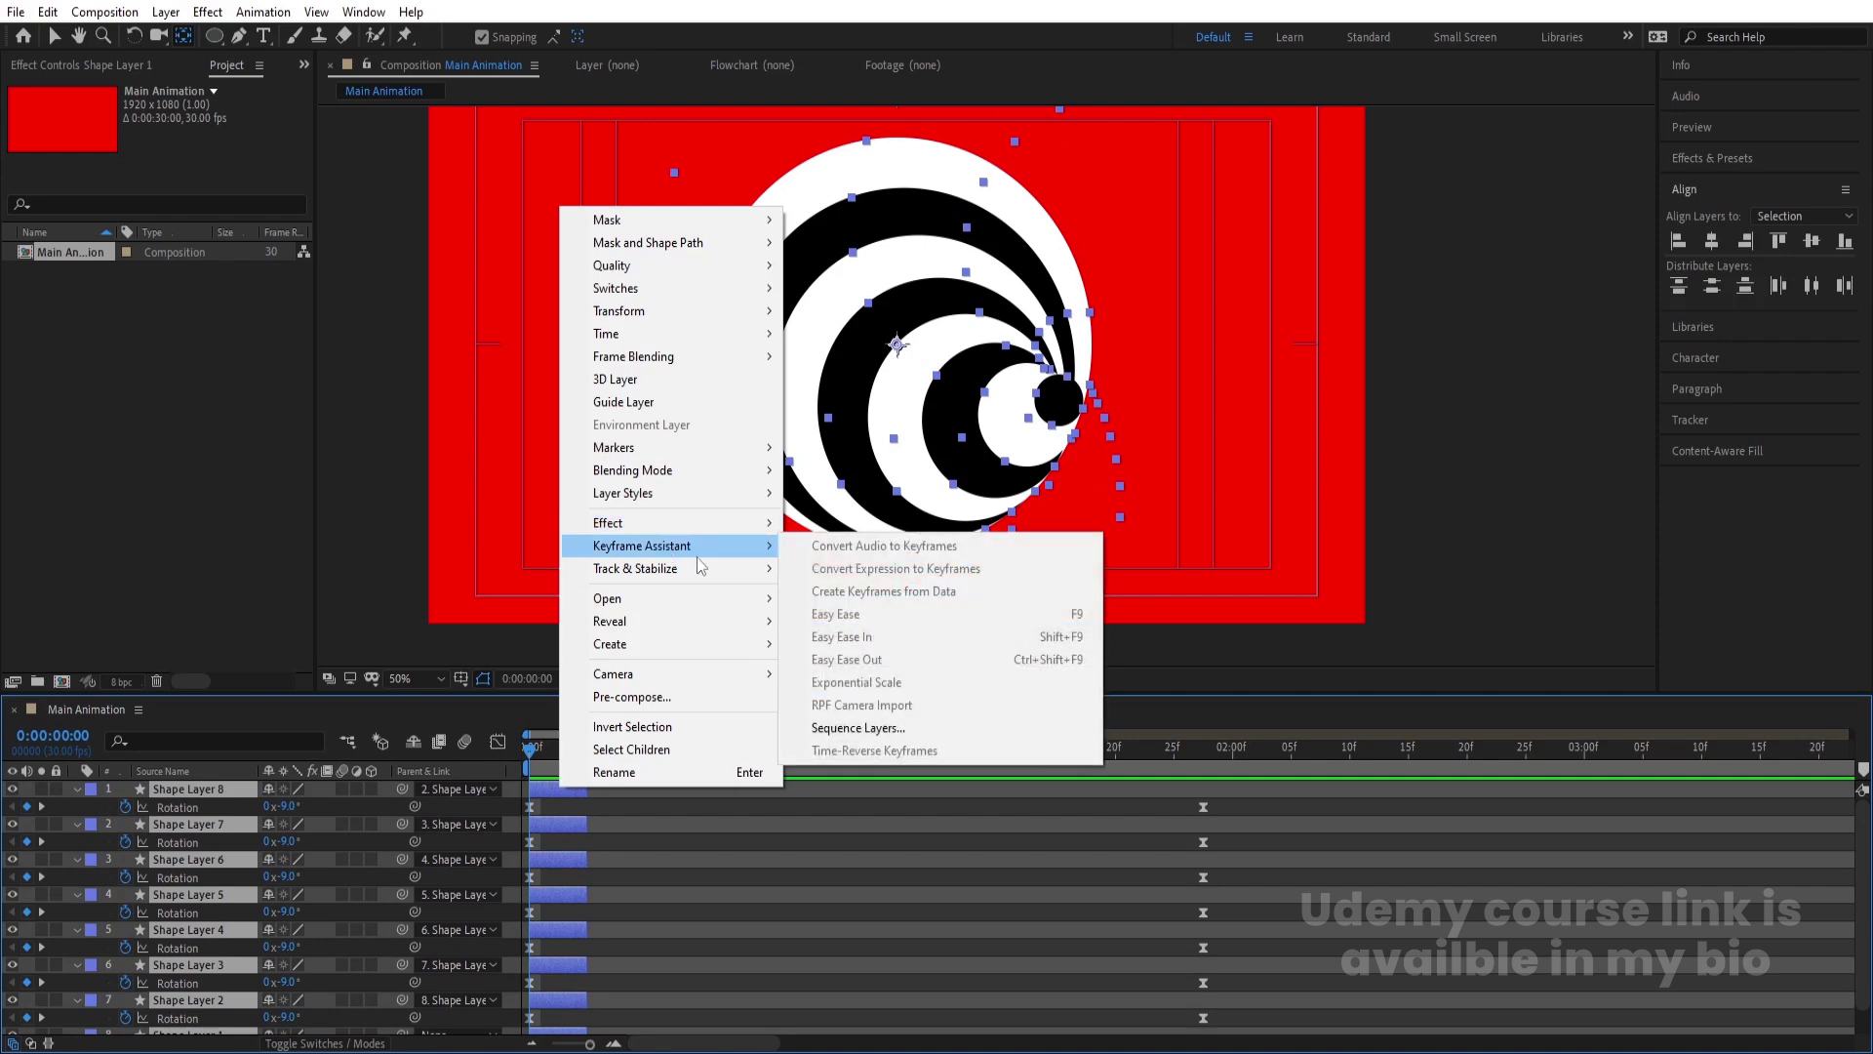
click(858, 727)
click(966, 583)
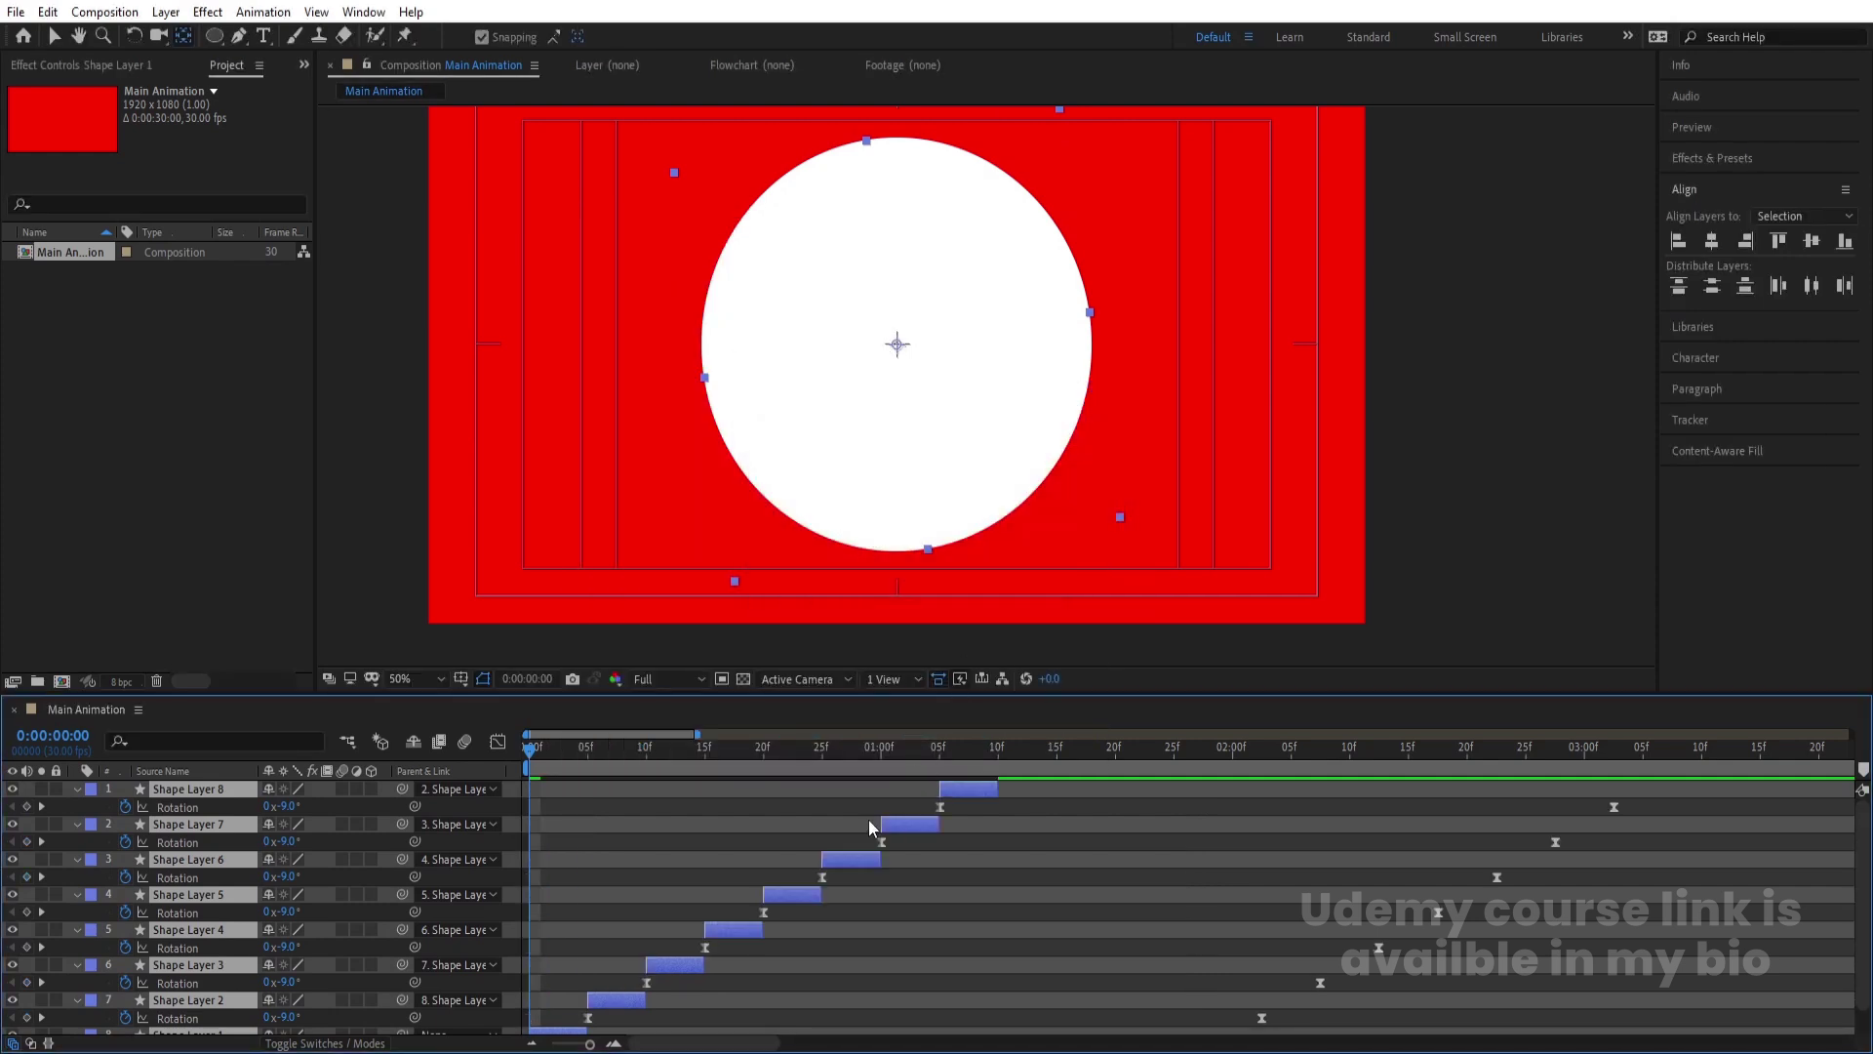
key(minus)
key(minus)
key(minus)
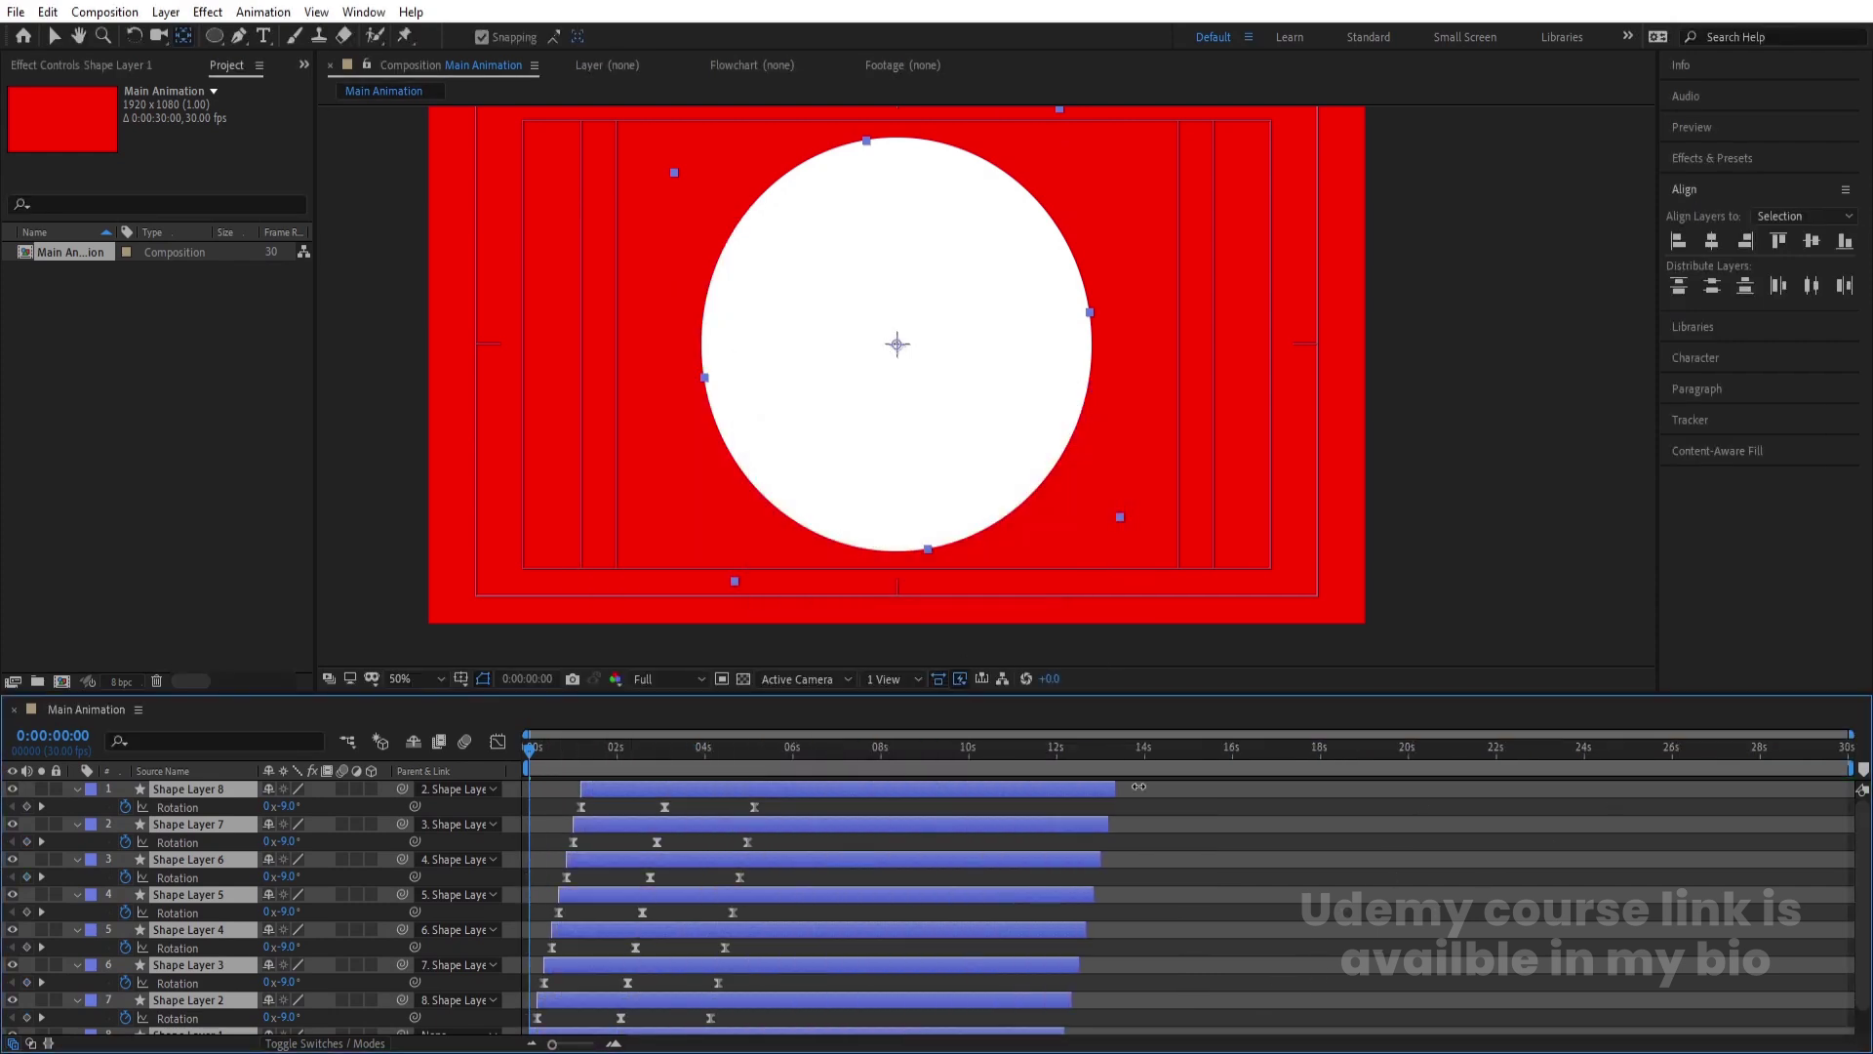
mouse_move(531, 747)
mouse_down()
mouse_move(560, 741)
mouse_move(419, 764)
mouse_up()
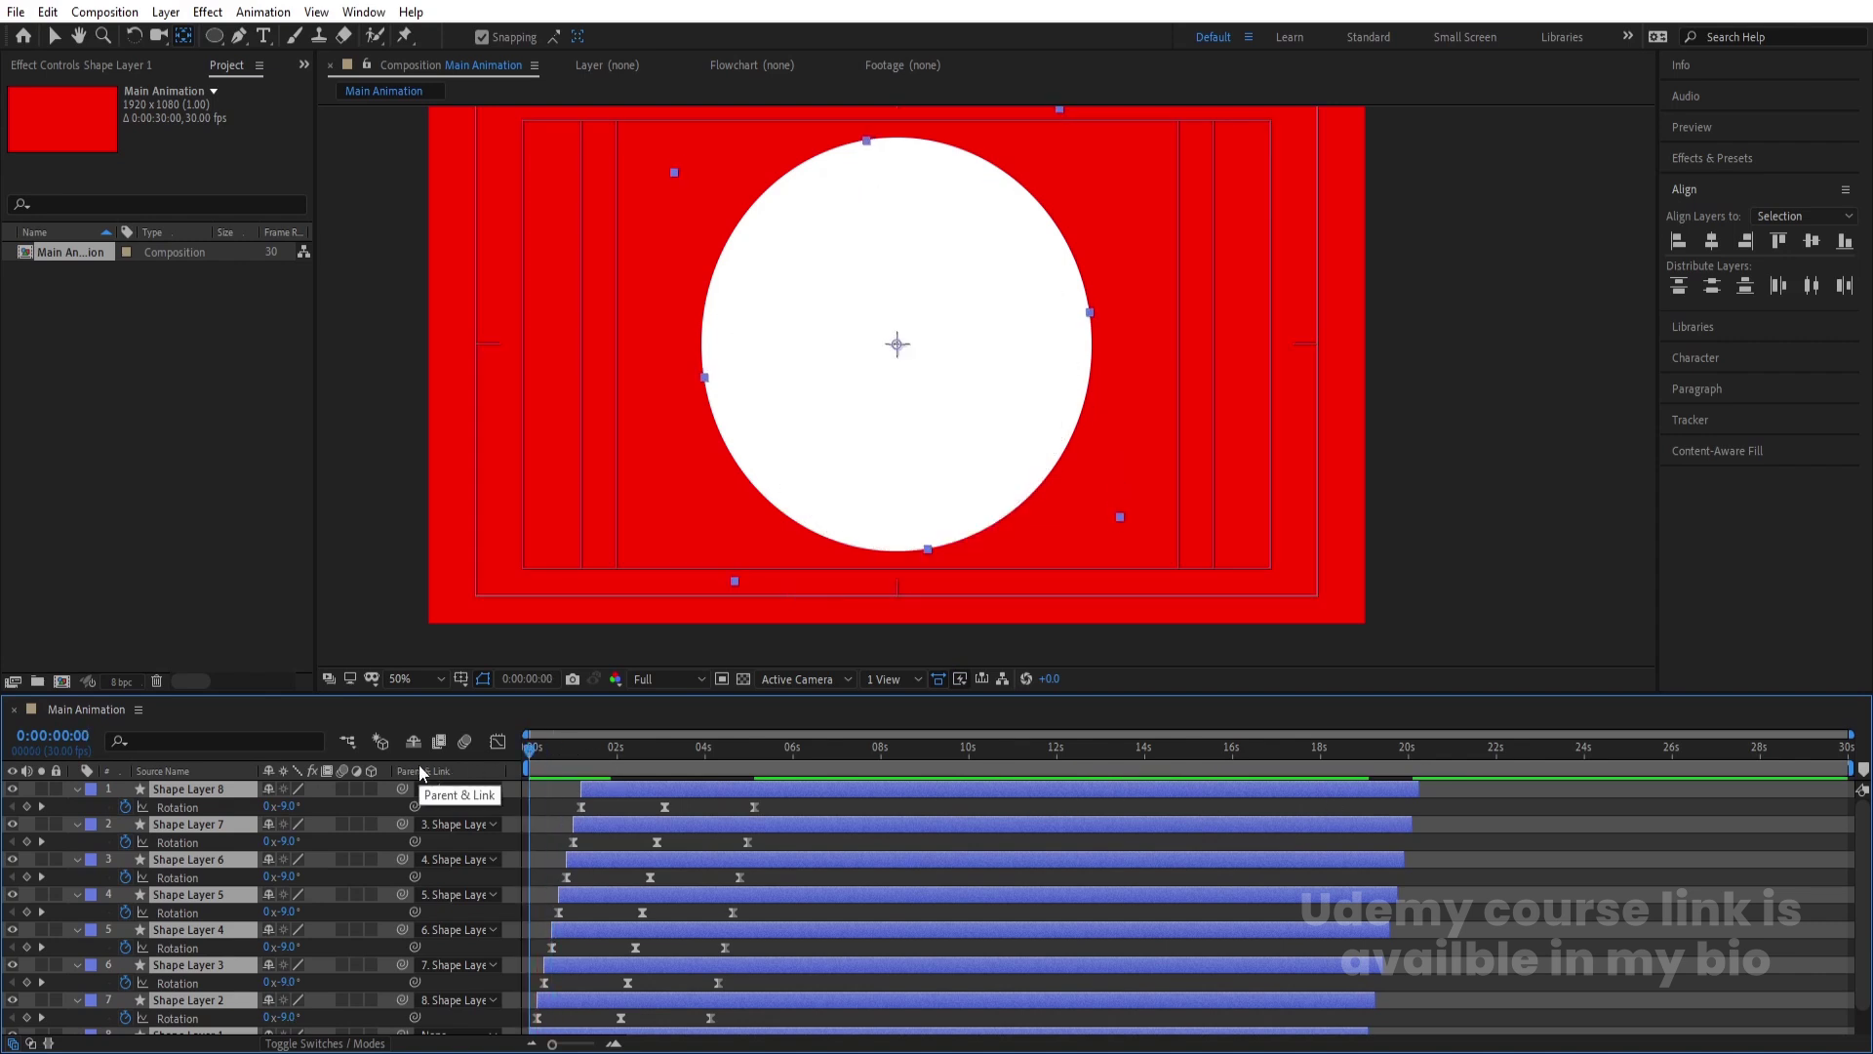
- Preview the swirl, end the work area at the 0:00:05:04 keyframe, and collapse properties
key(space)
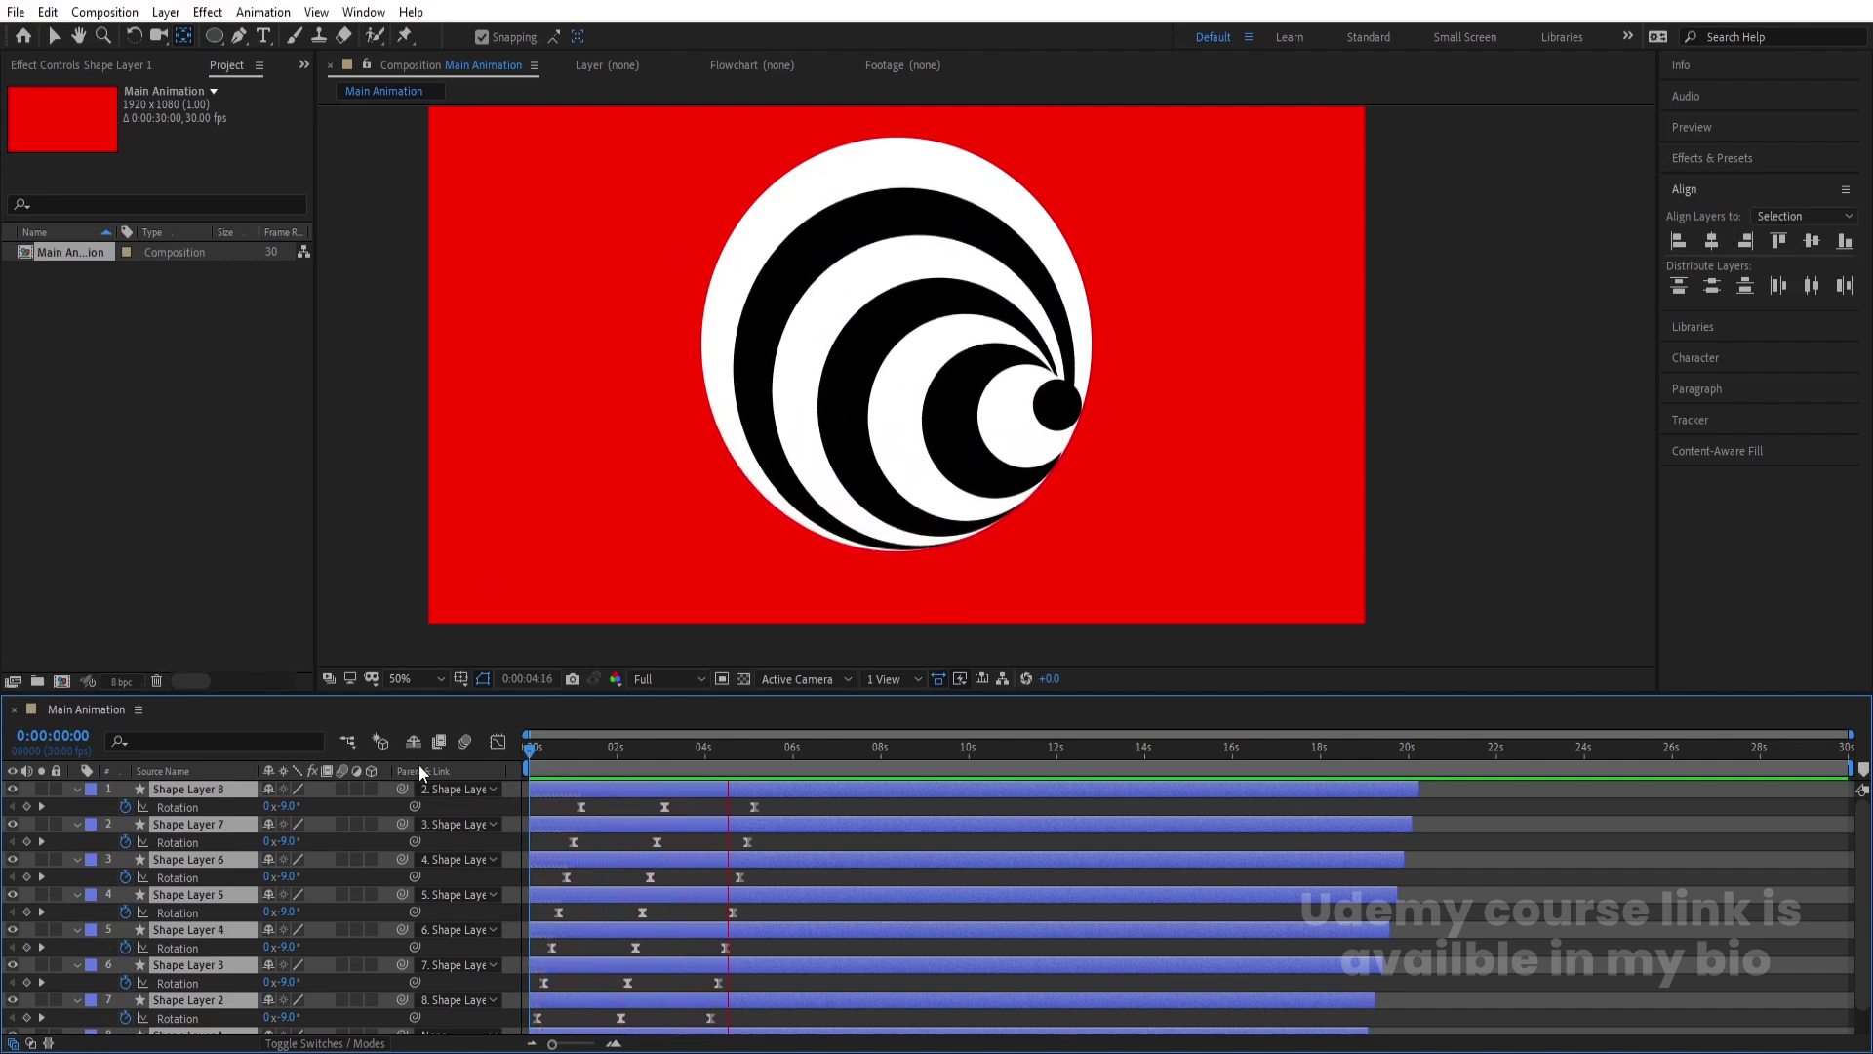
key(space)
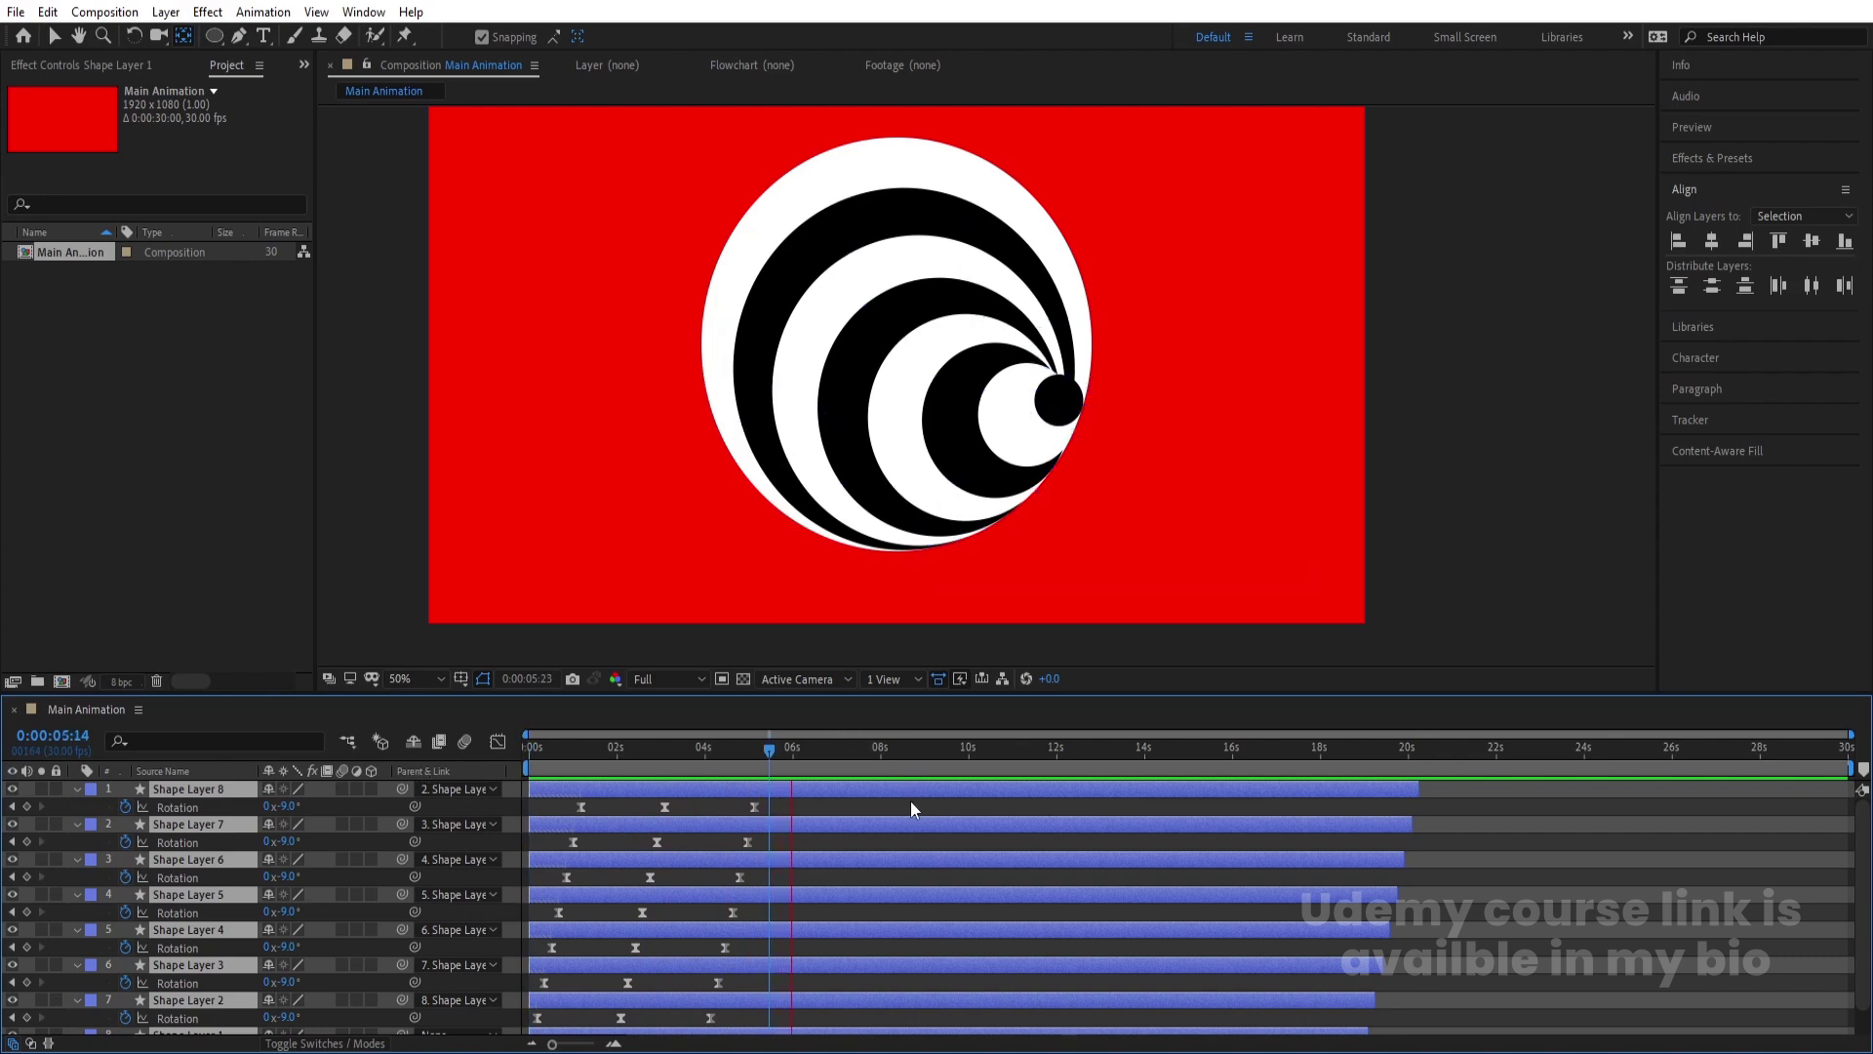
click(792, 804)
key(j)
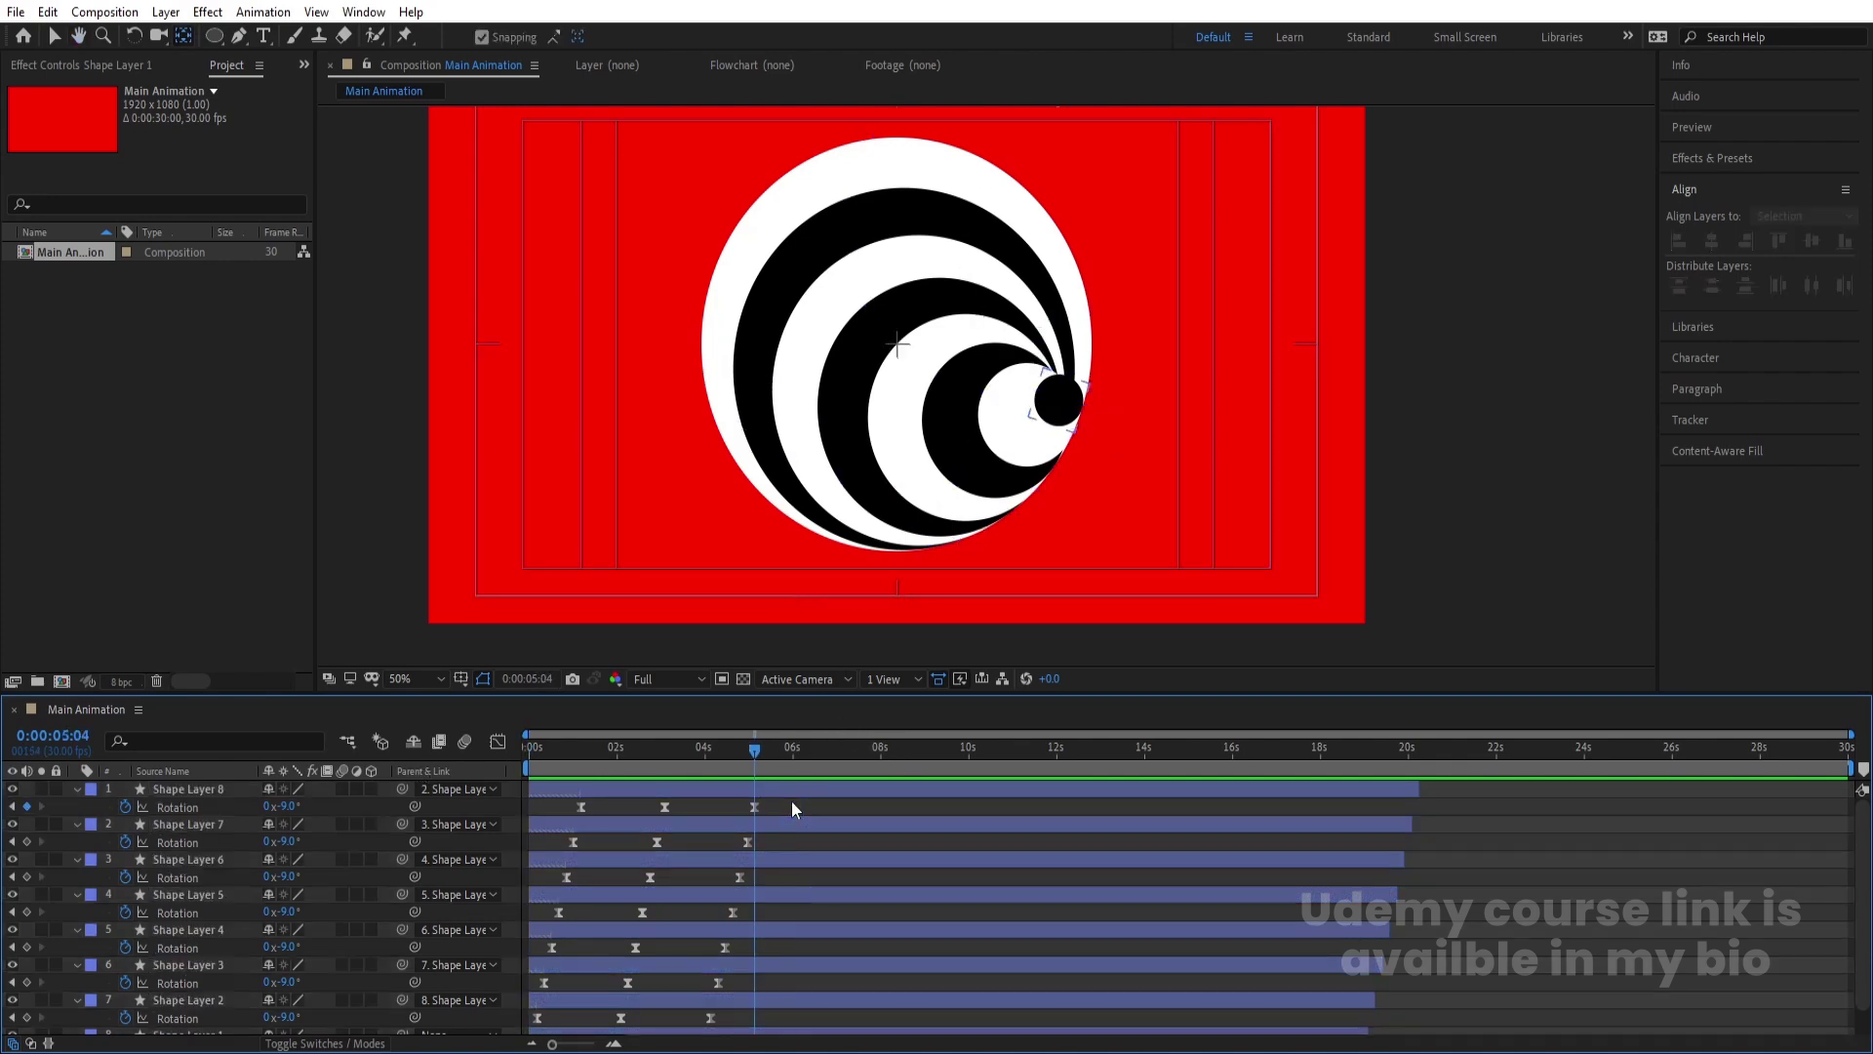
key(n)
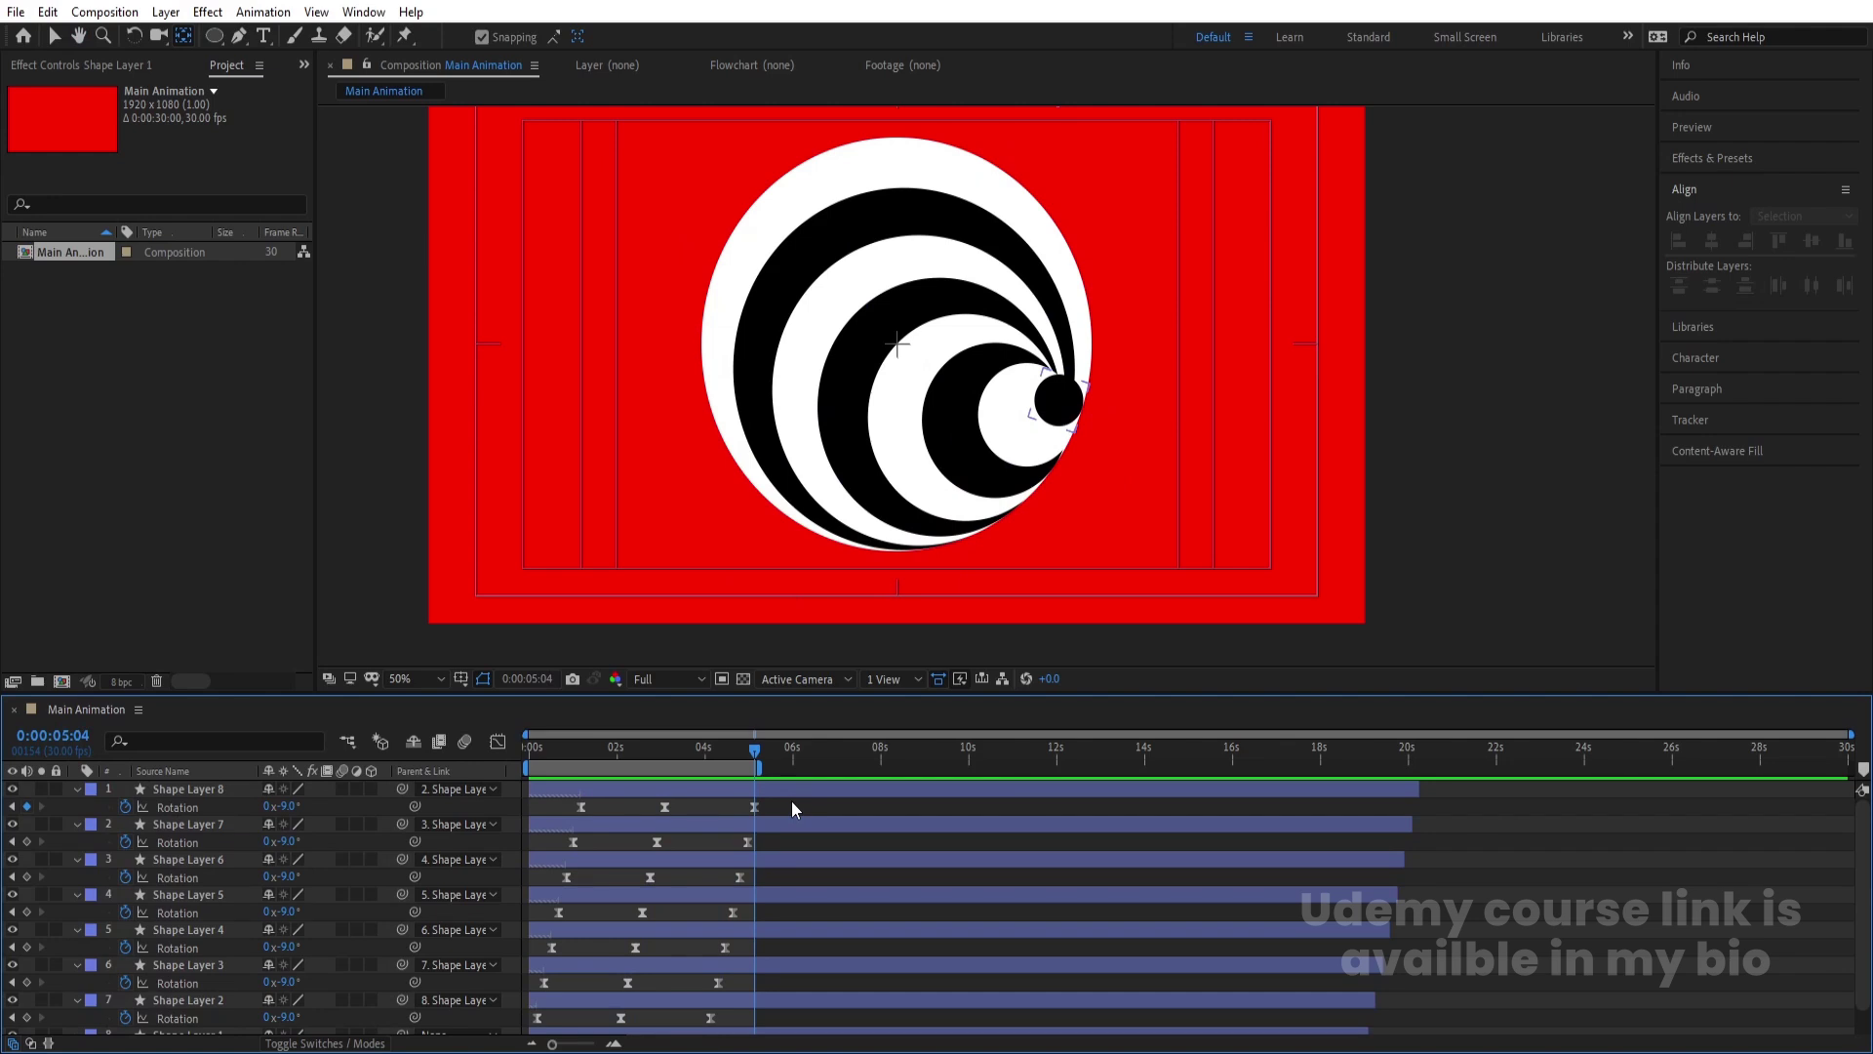
key(u)
key(ctrl+a)
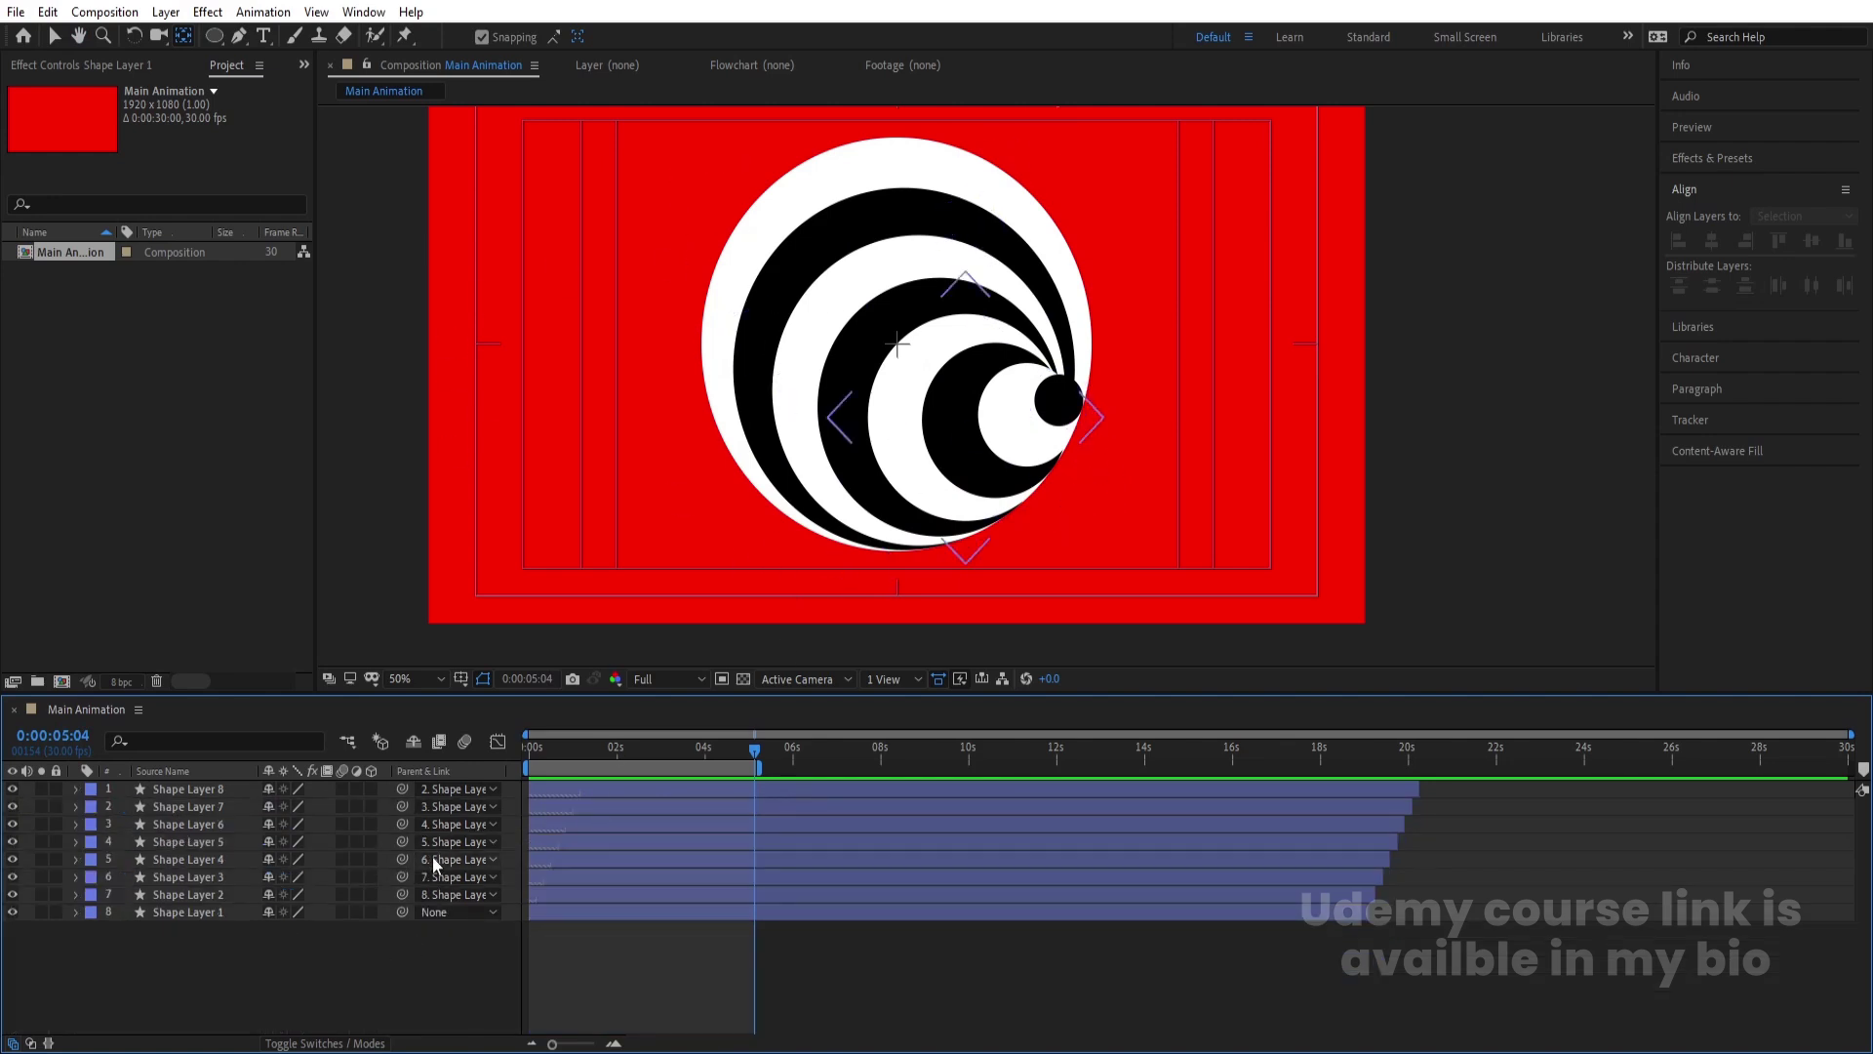
- Create White Solid 1, move it to the bottom of the stack, and fit the viewer
key(ctrl+y)
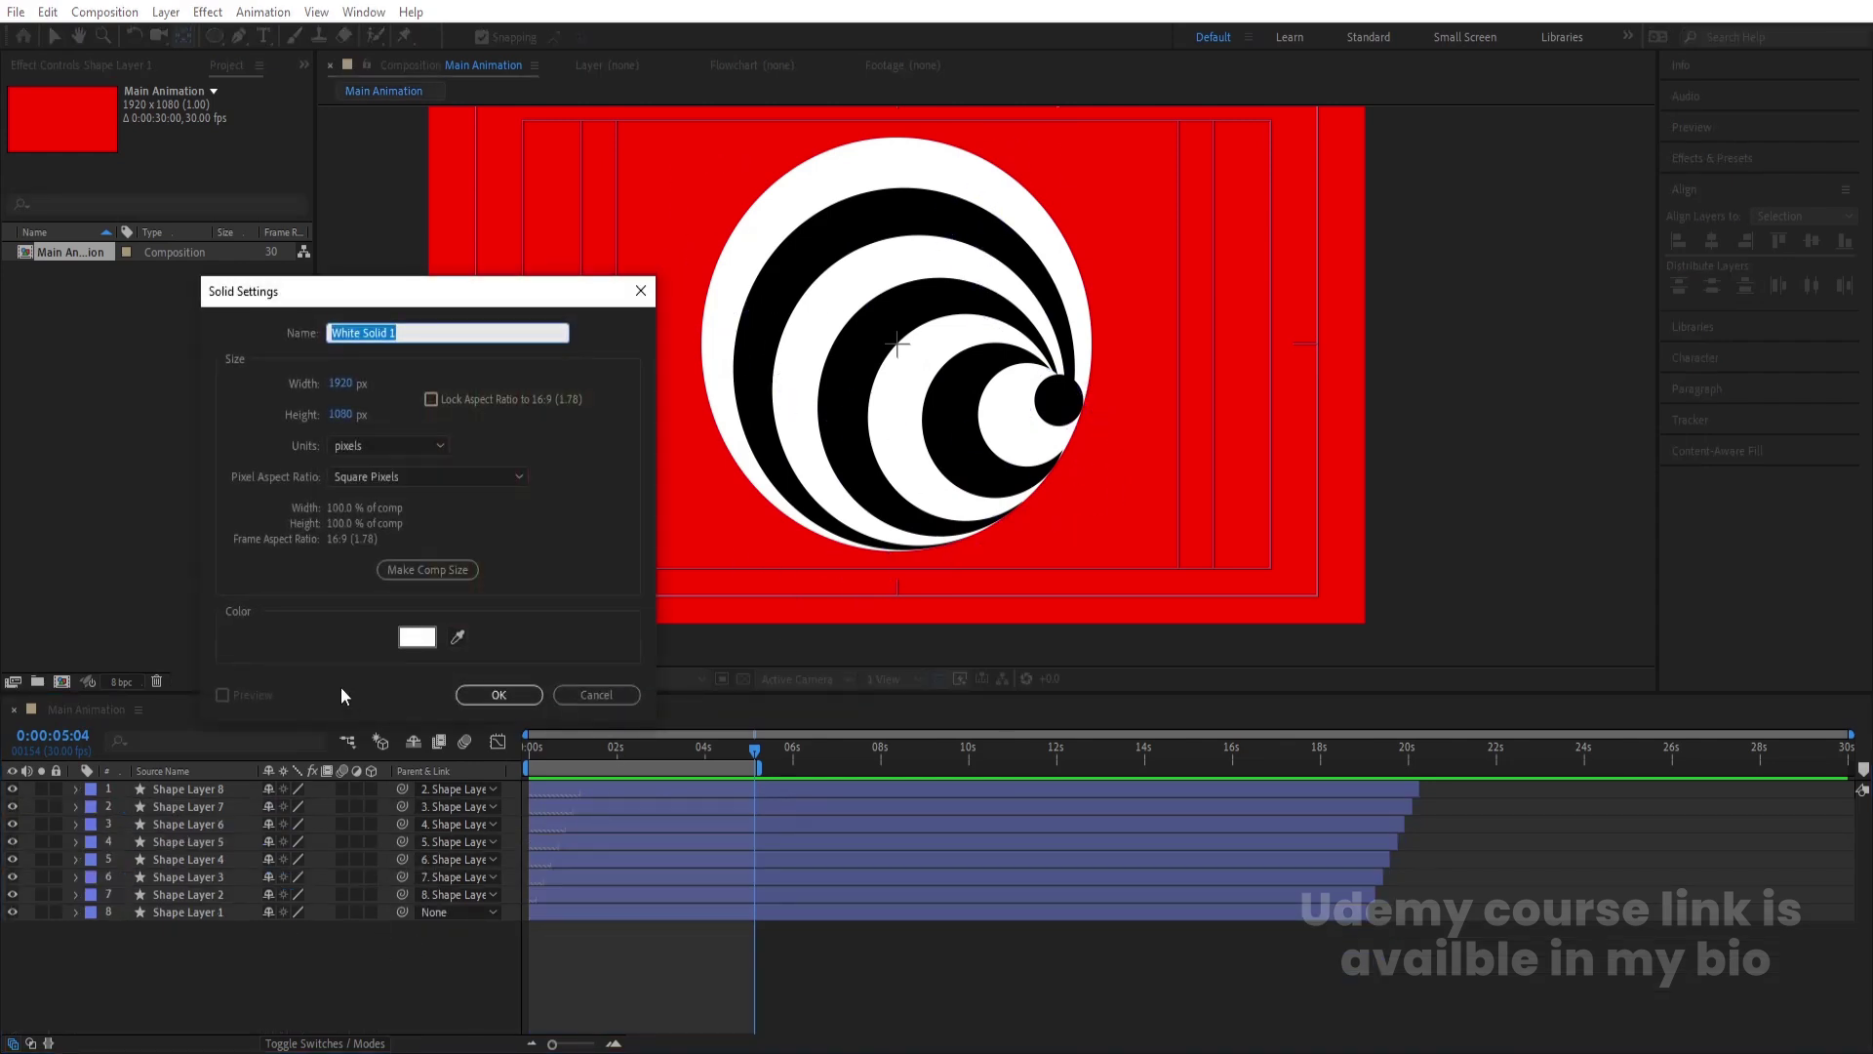
key(Return)
drag(201, 790, 221, 971)
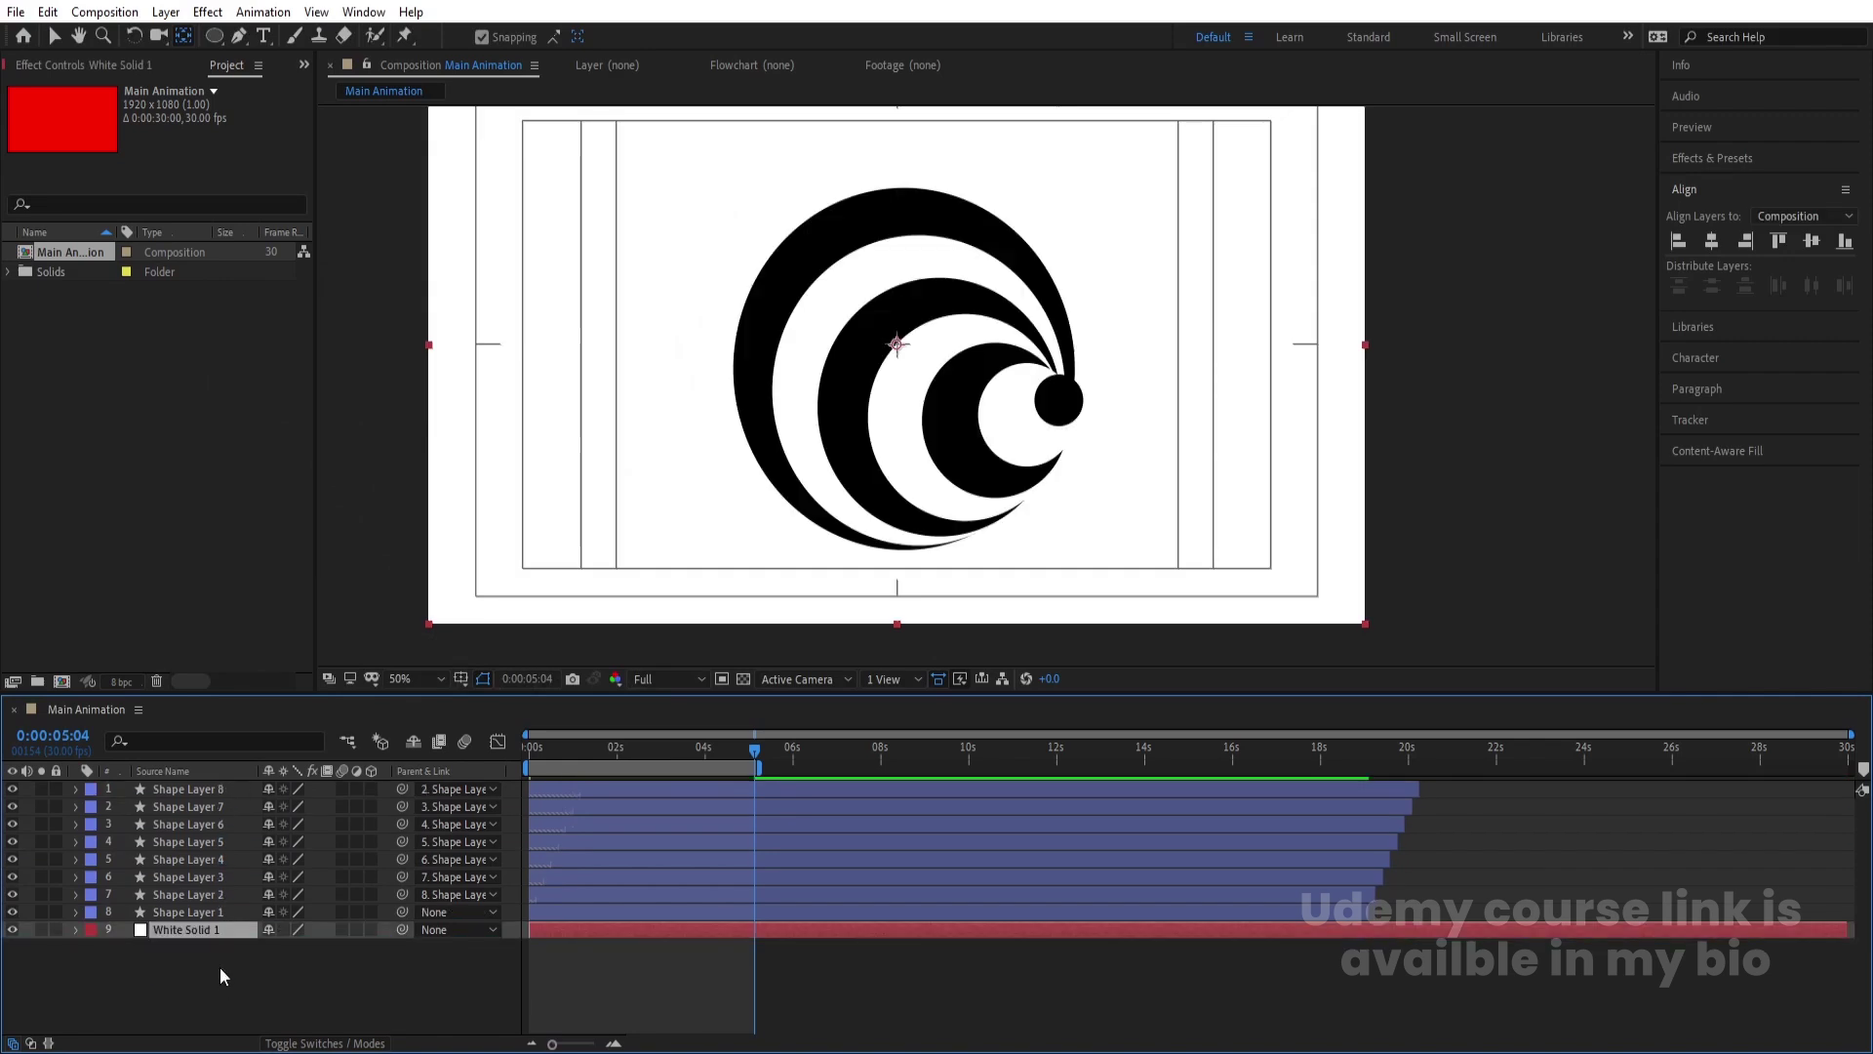
click(437, 677)
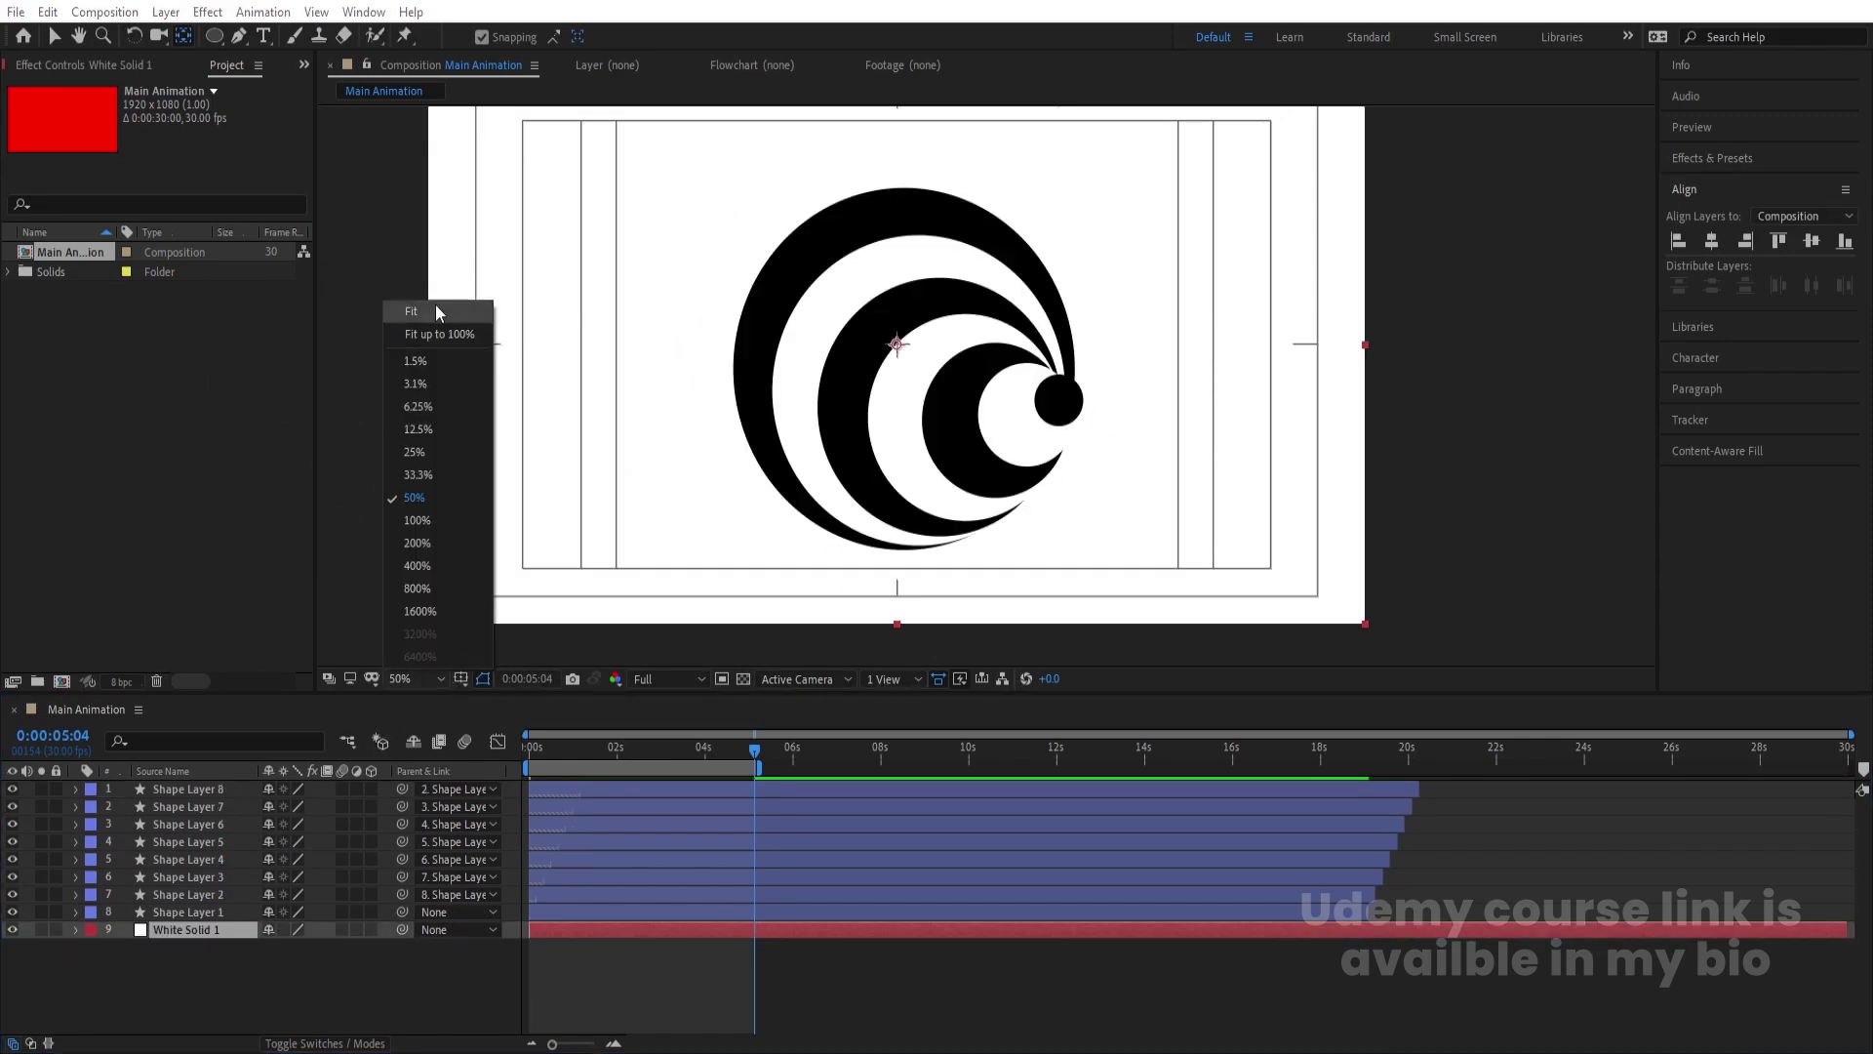
click(439, 310)
click(195, 911)
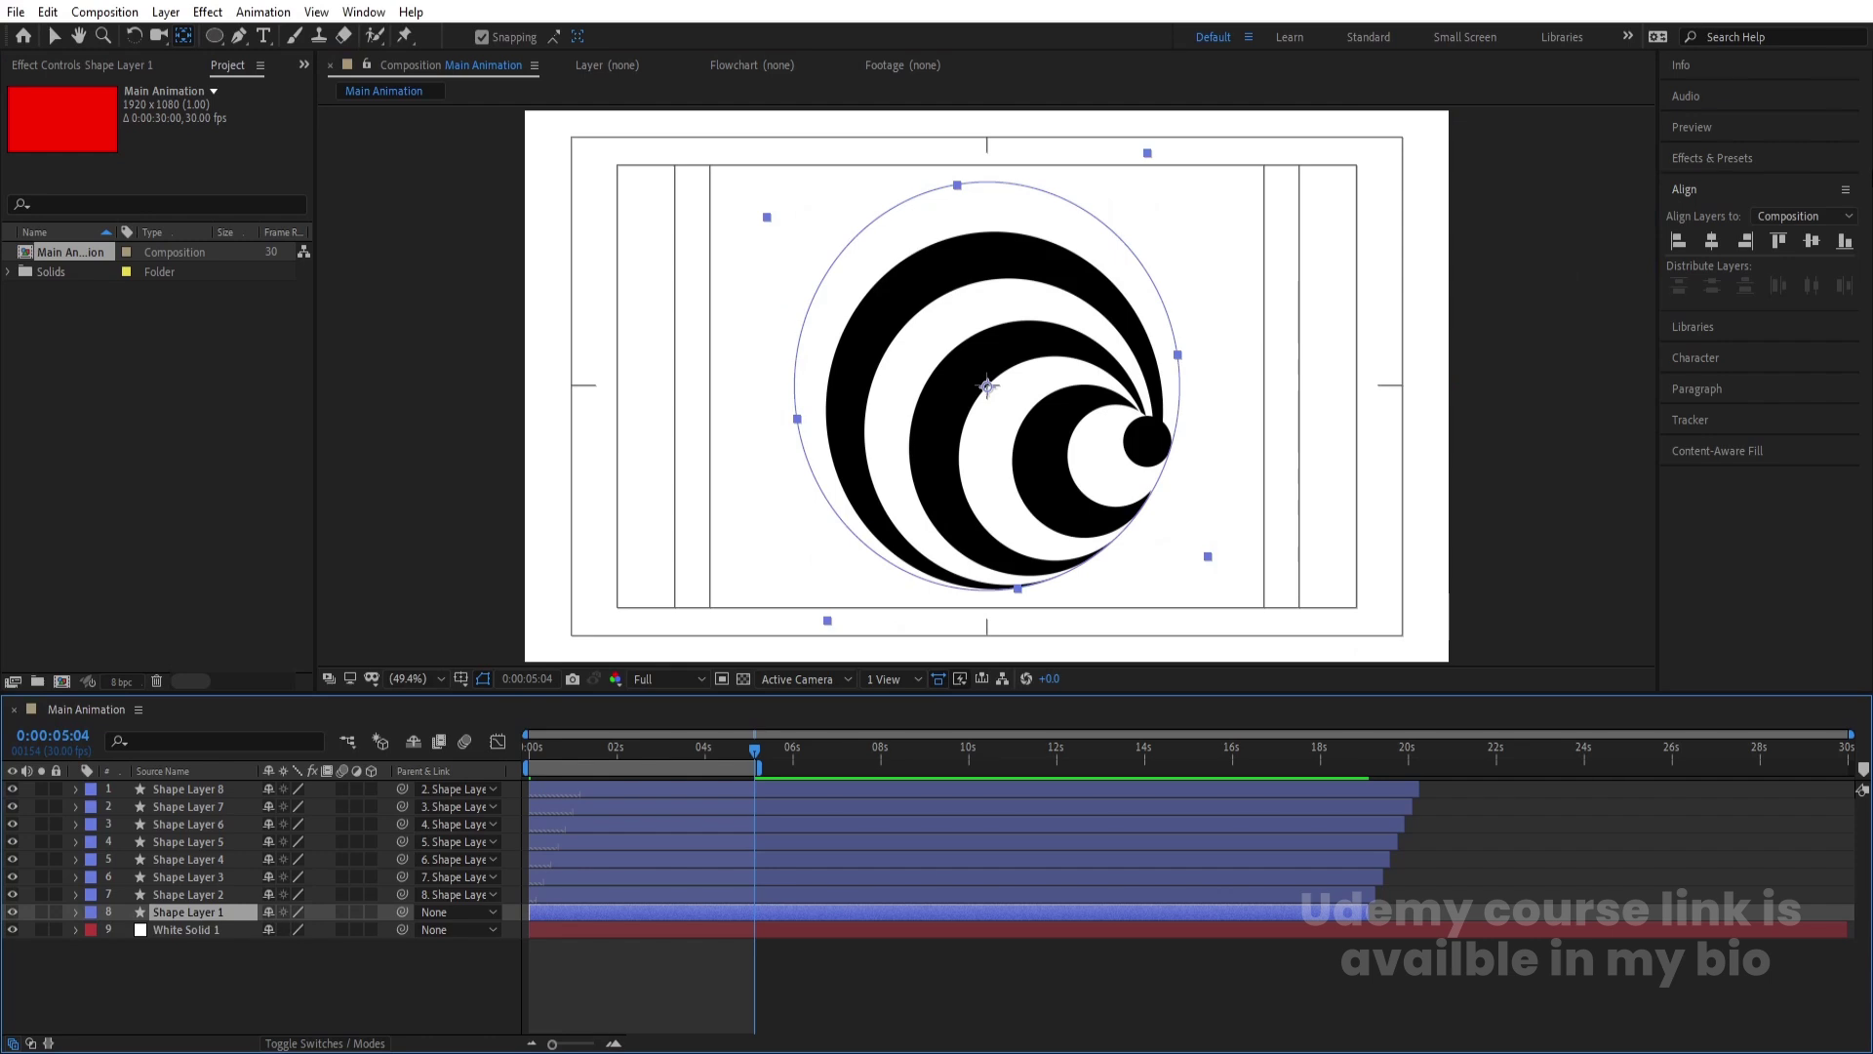
- Apply Drop Shadow to Shape Layer 1 with distance 20 and softness 400
click(1727, 159)
click(1723, 184)
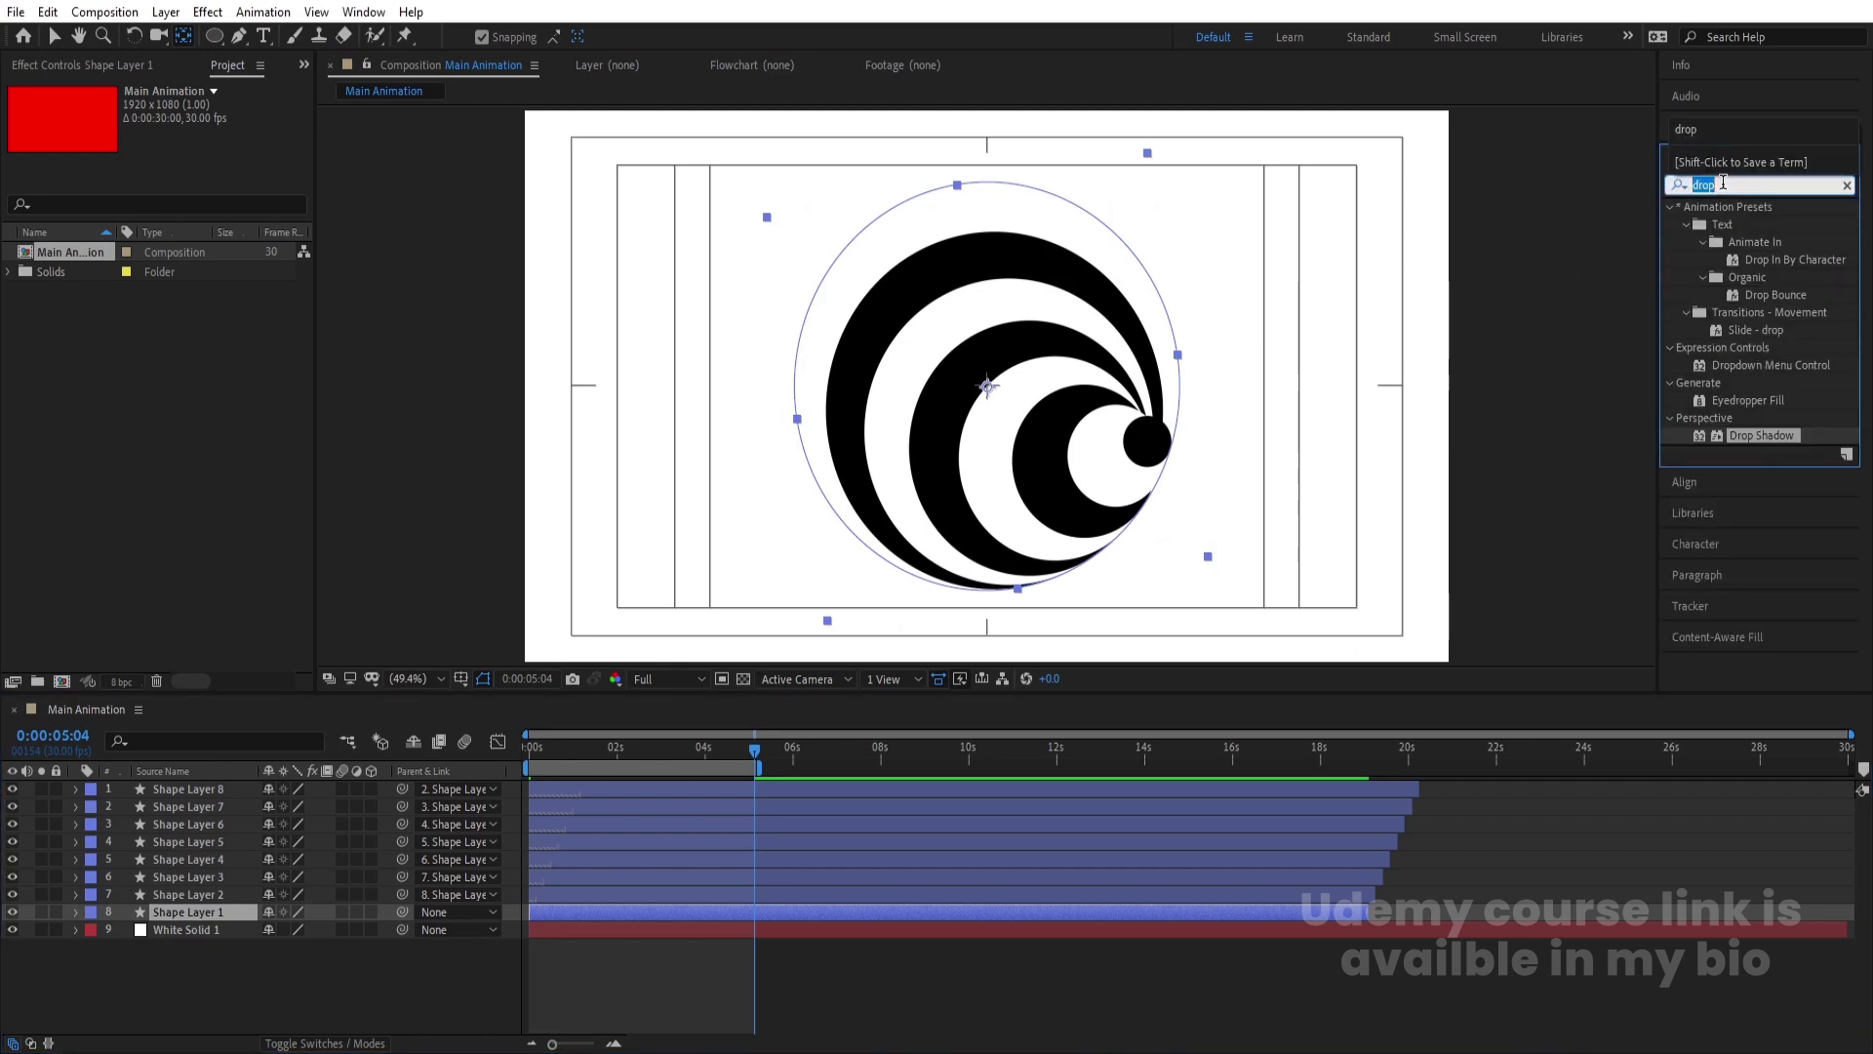
double_click(1762, 435)
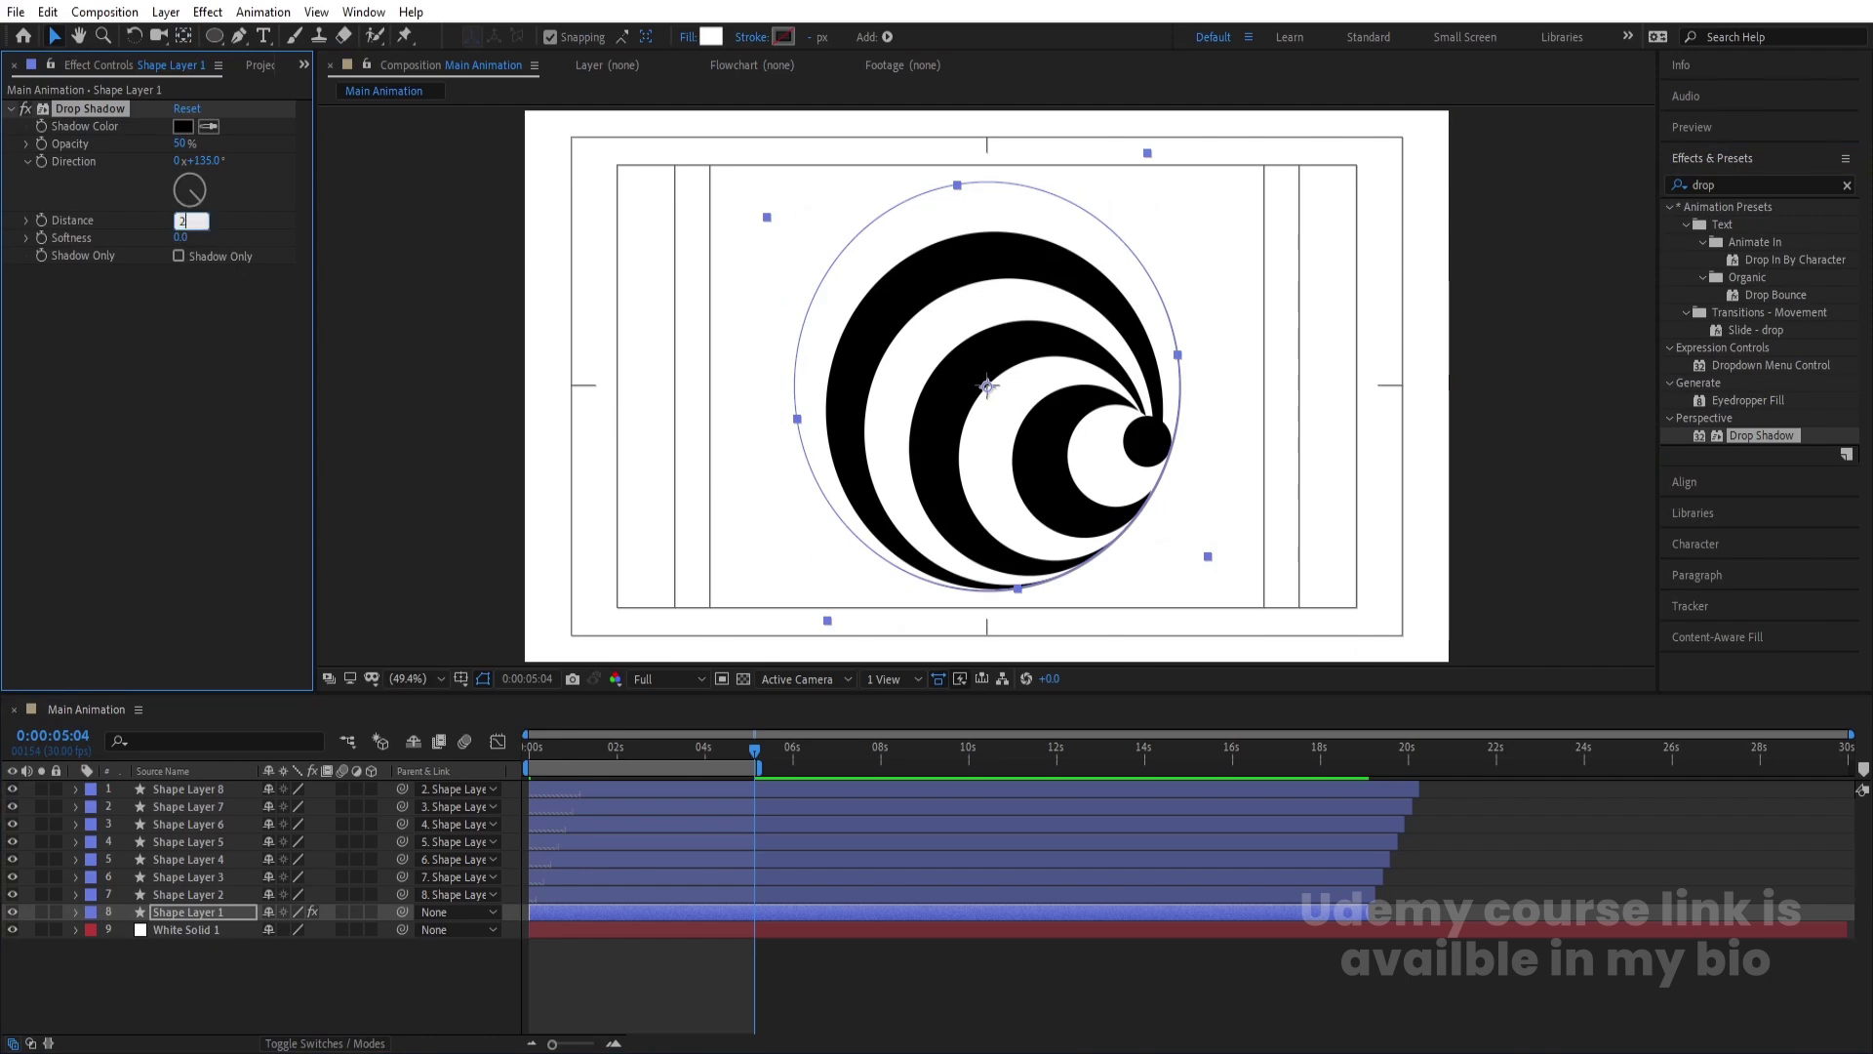
click(183, 238)
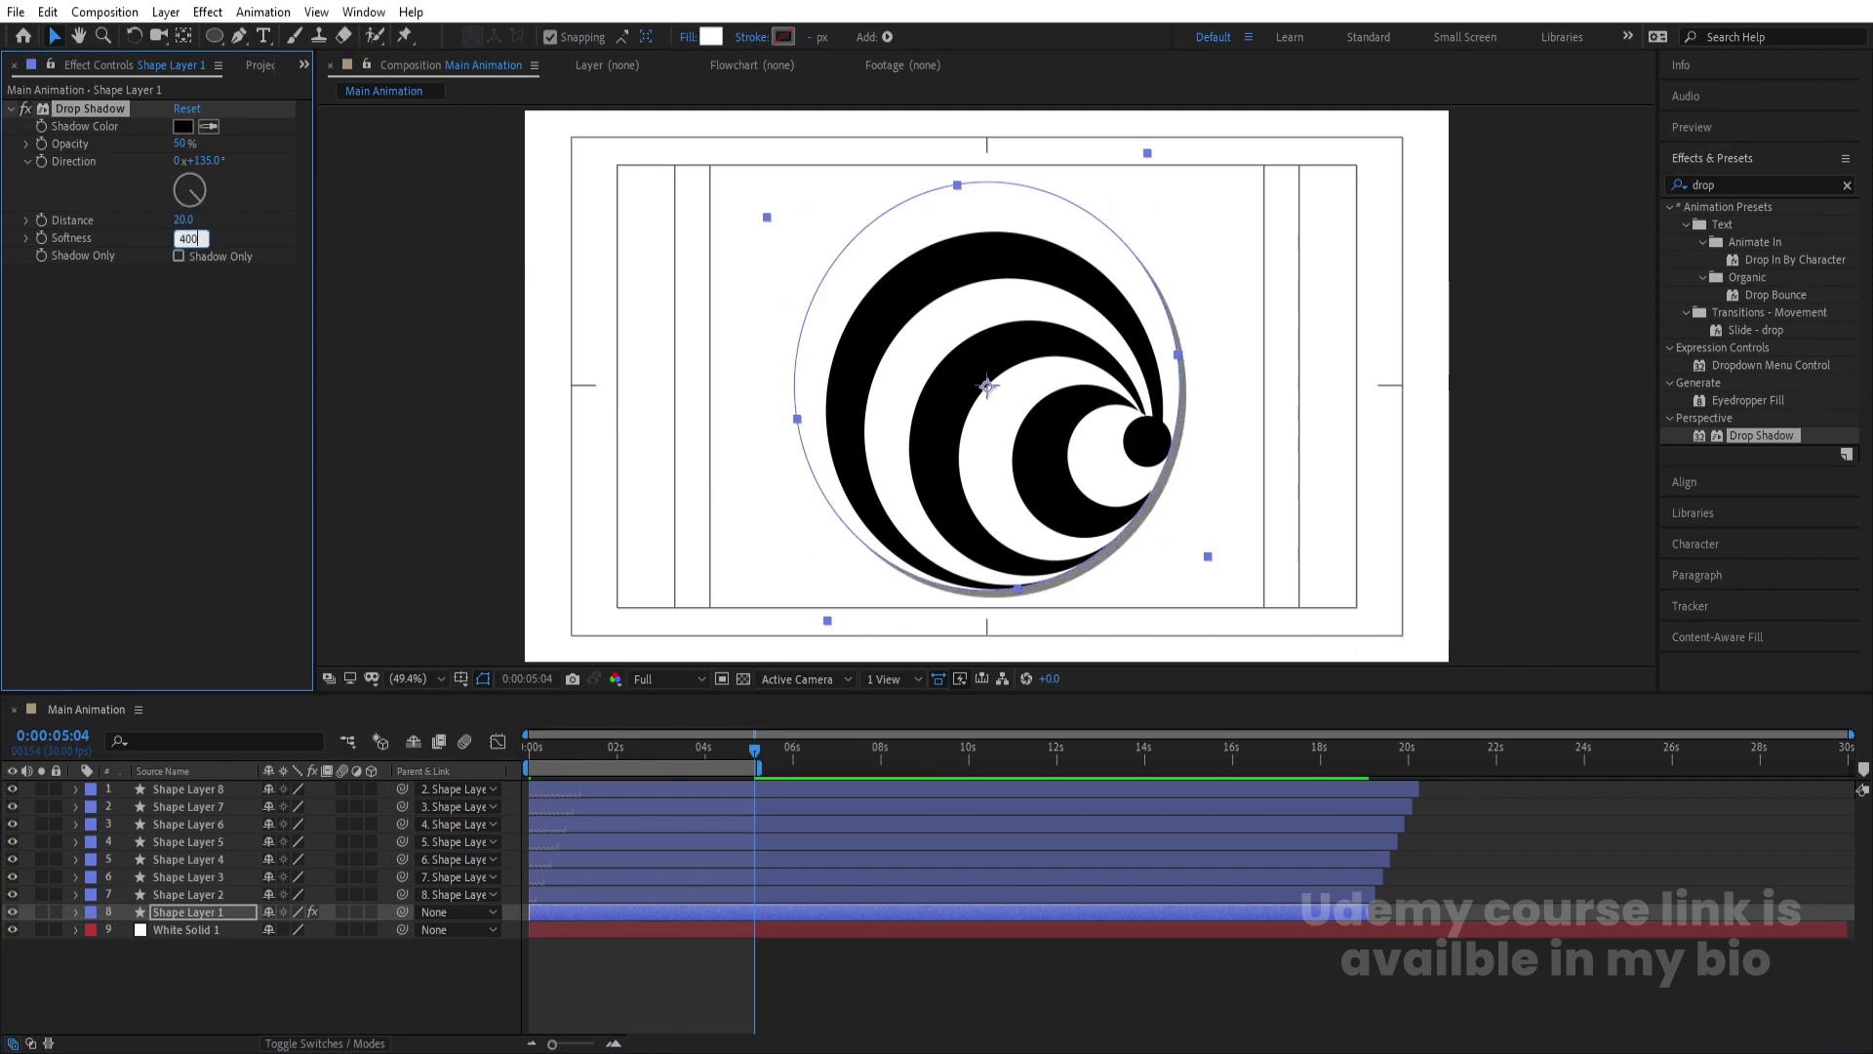
text(400)
key(Return)
- Change the shadow colour to a dark blue-grey (374F60)
click(182, 126)
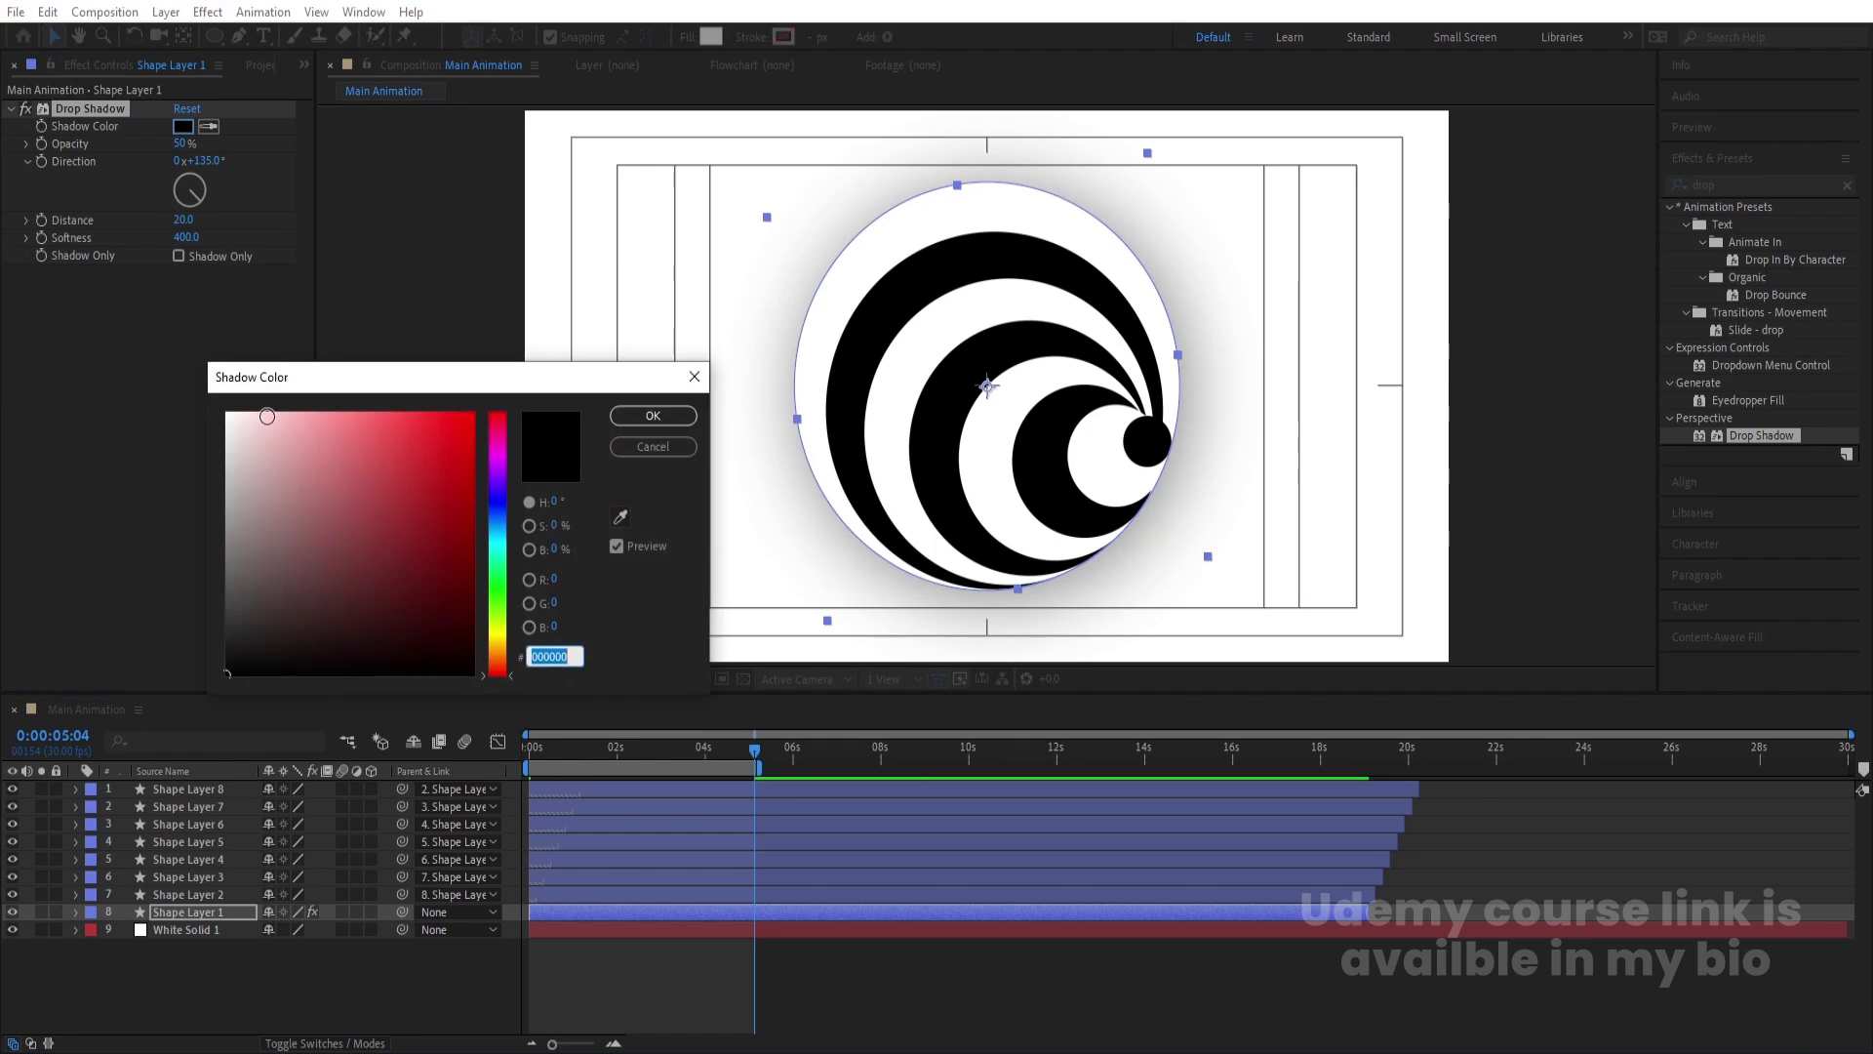
drag(245, 612, 206, 579)
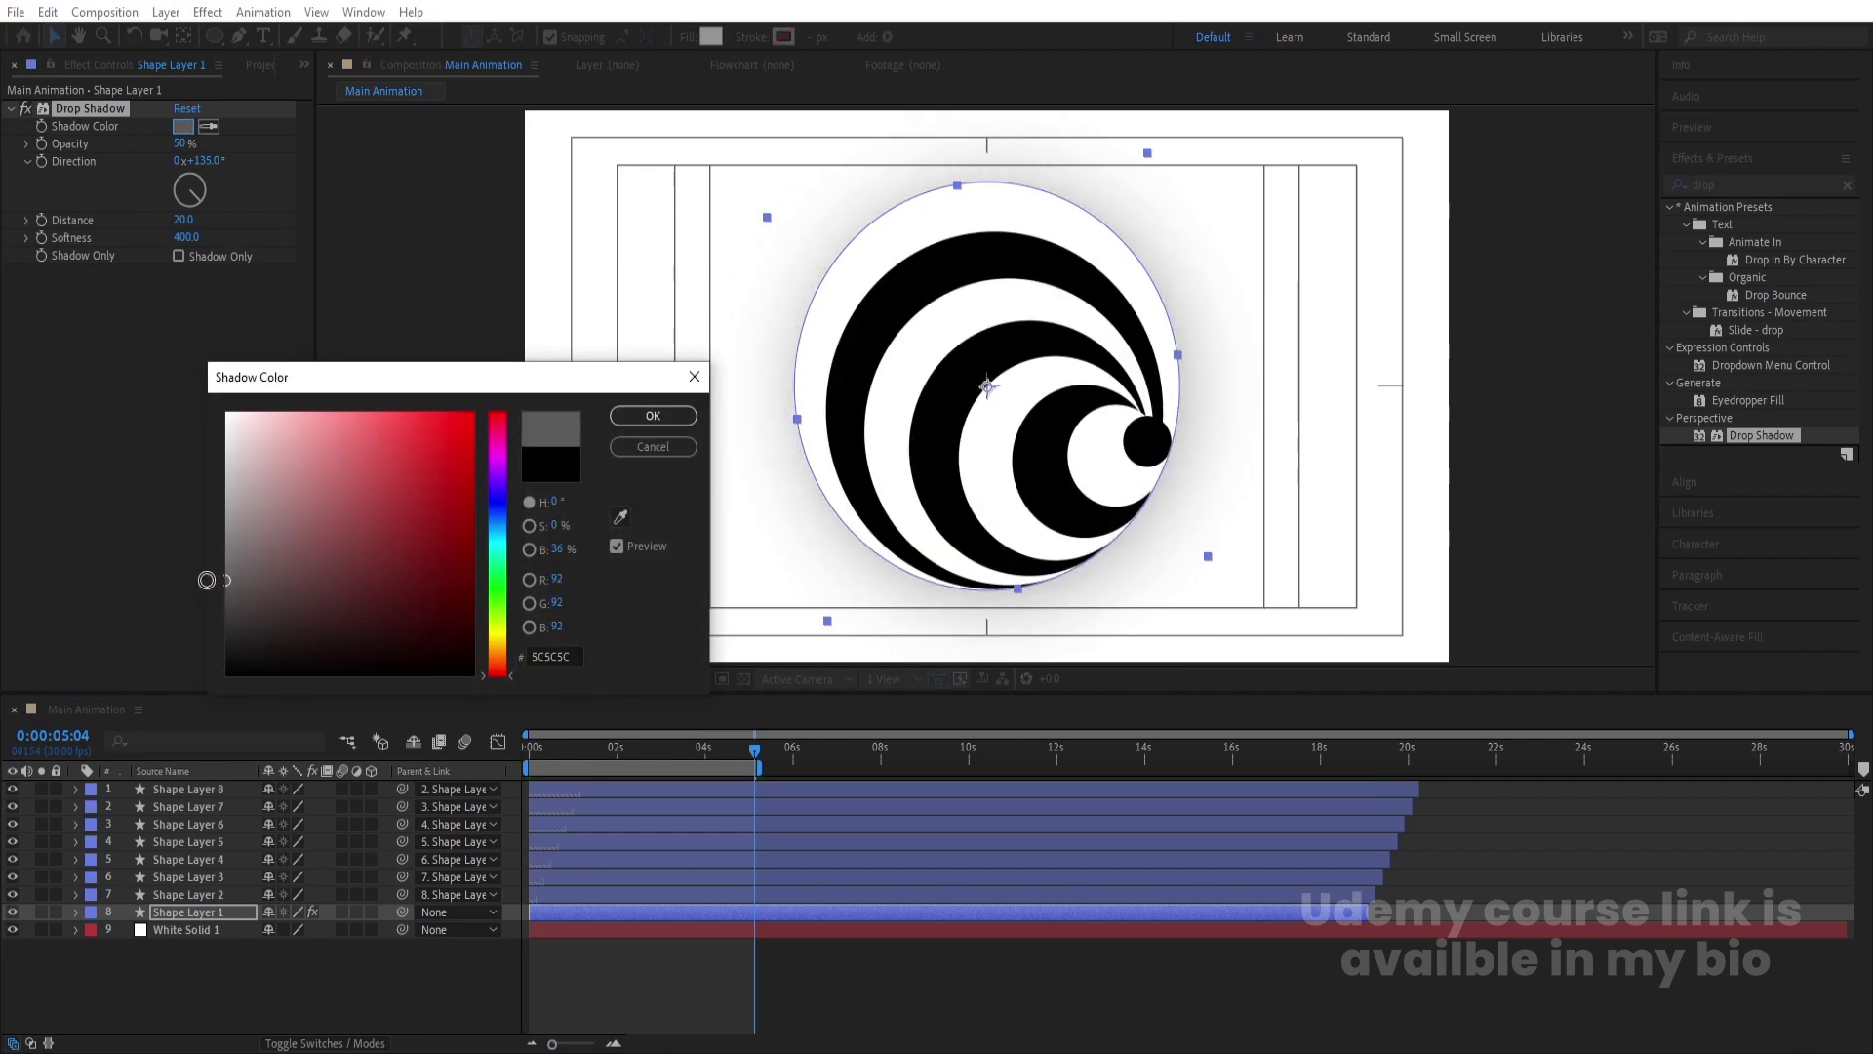
click(498, 524)
mouse_move(356, 565)
mouse_down()
mouse_move(298, 583)
mouse_move(332, 576)
mouse_up()
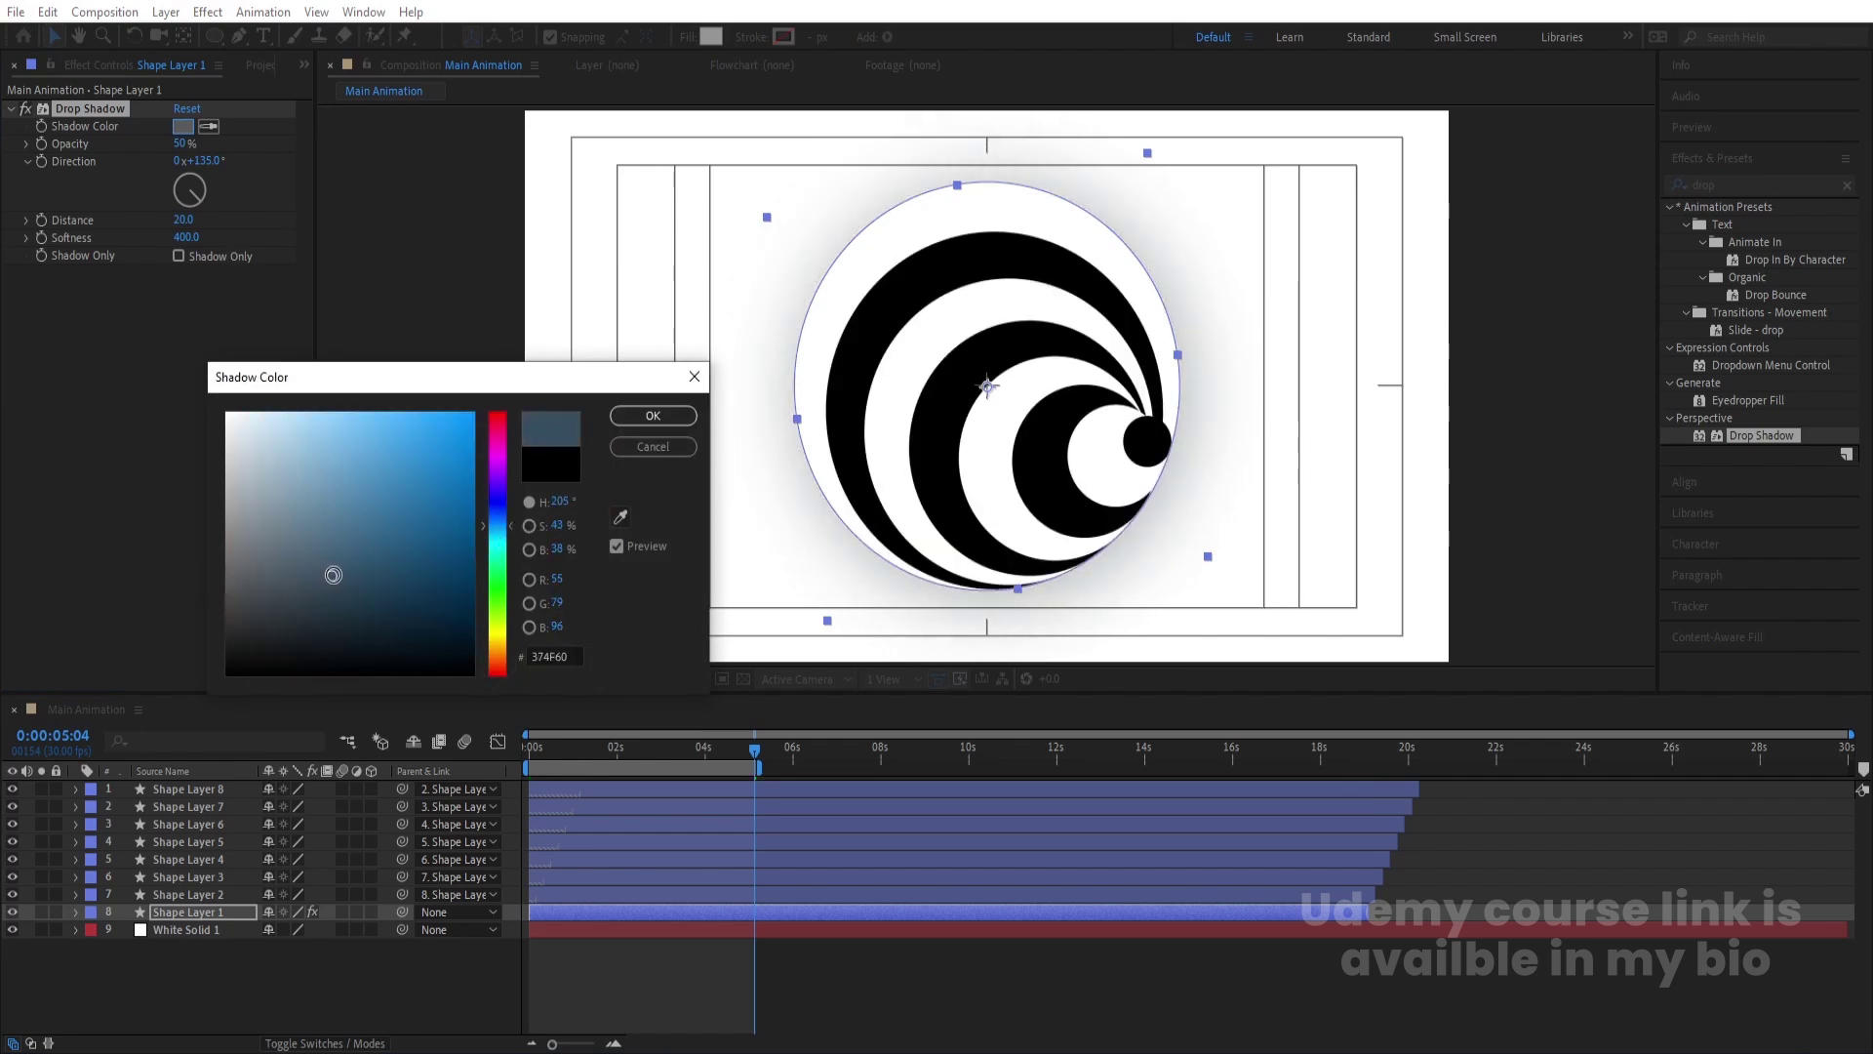
key(Return)
click(357, 985)
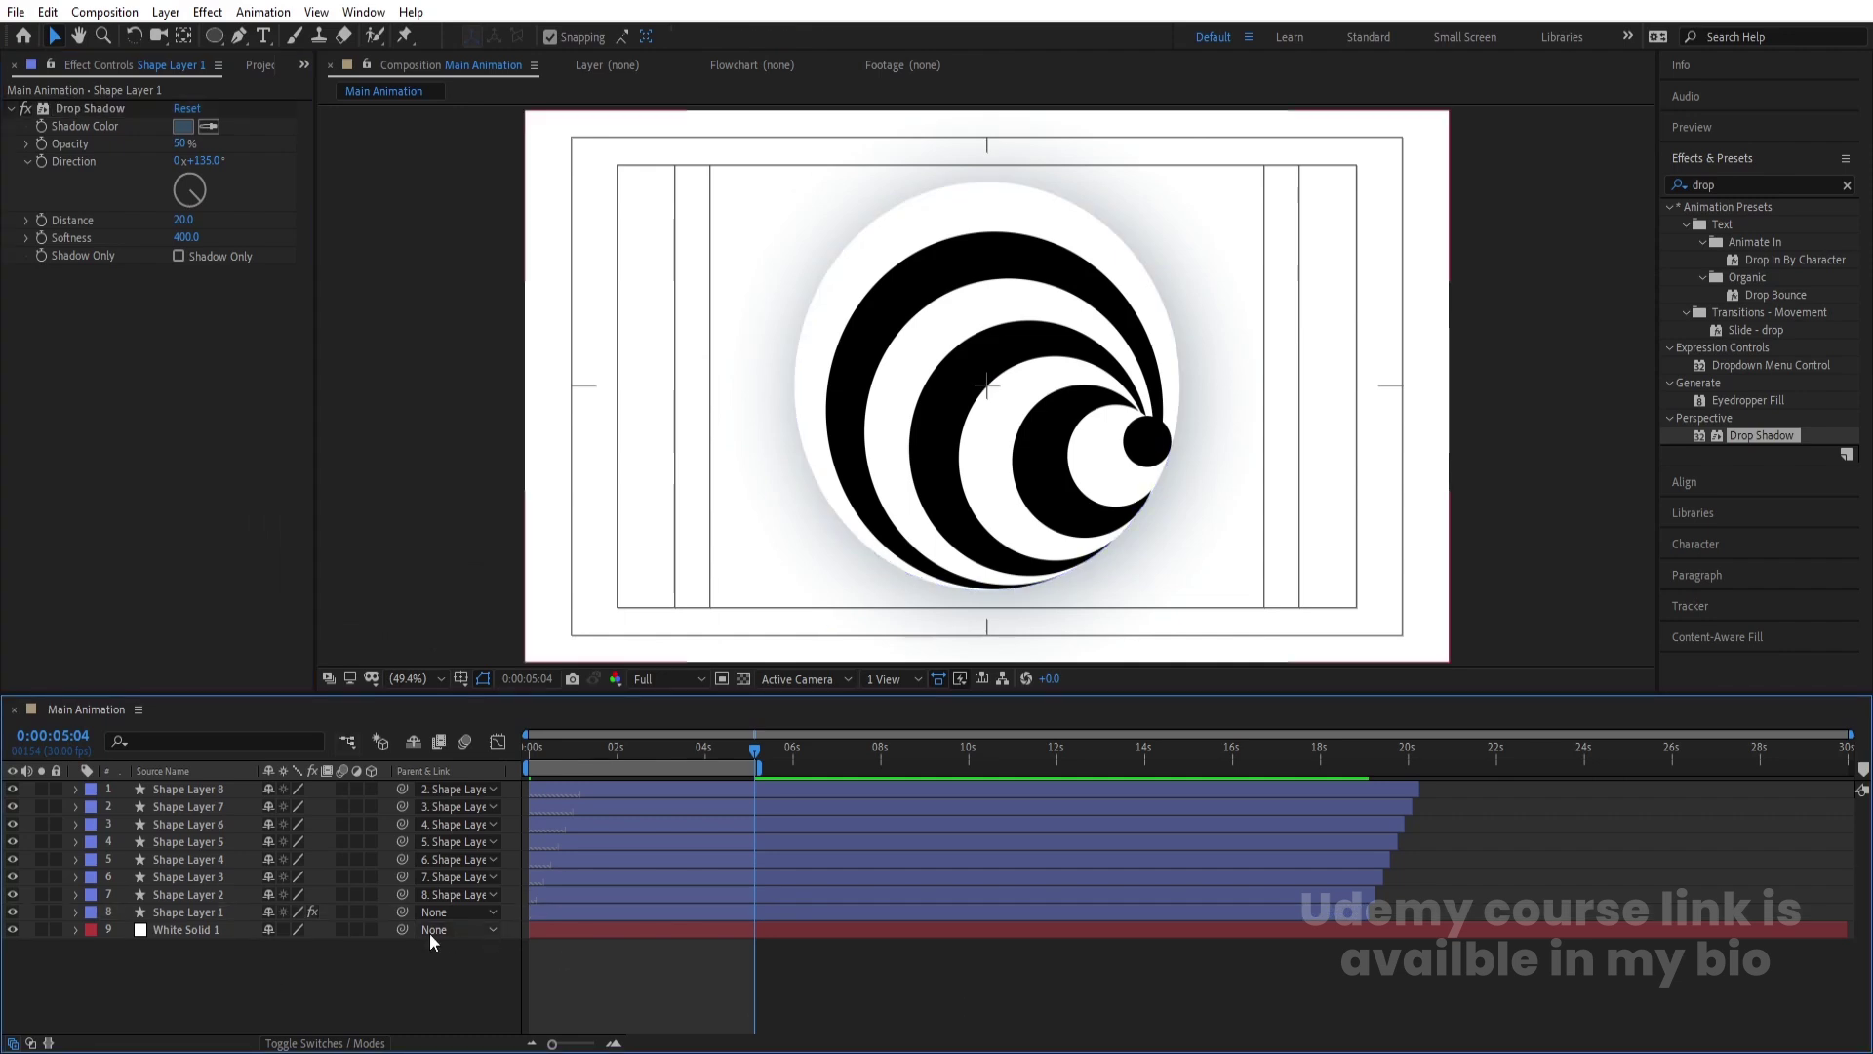
- Paste Shape Layer 1's Drop Shadow onto Shape Layers 2–8 and preview the shaded swirl
click(78, 109)
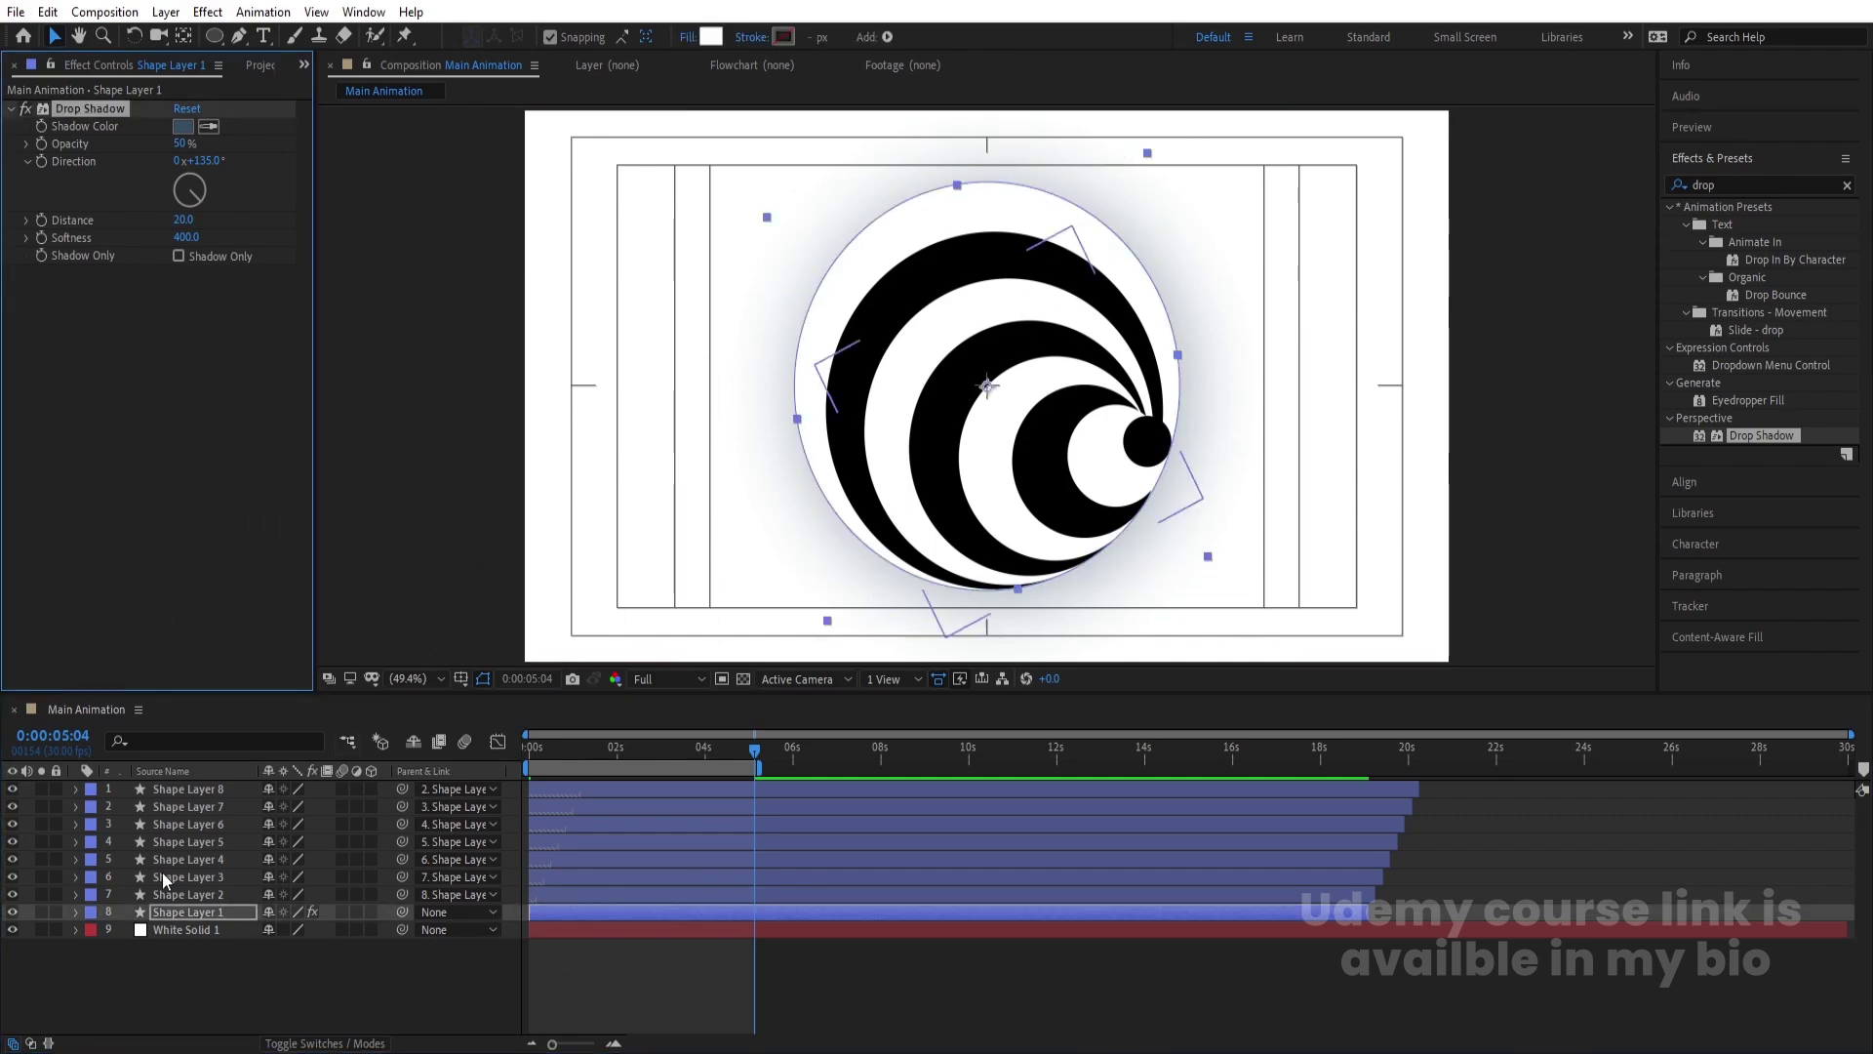
click(169, 892)
shift+click(165, 787)
key(ctrl+v)
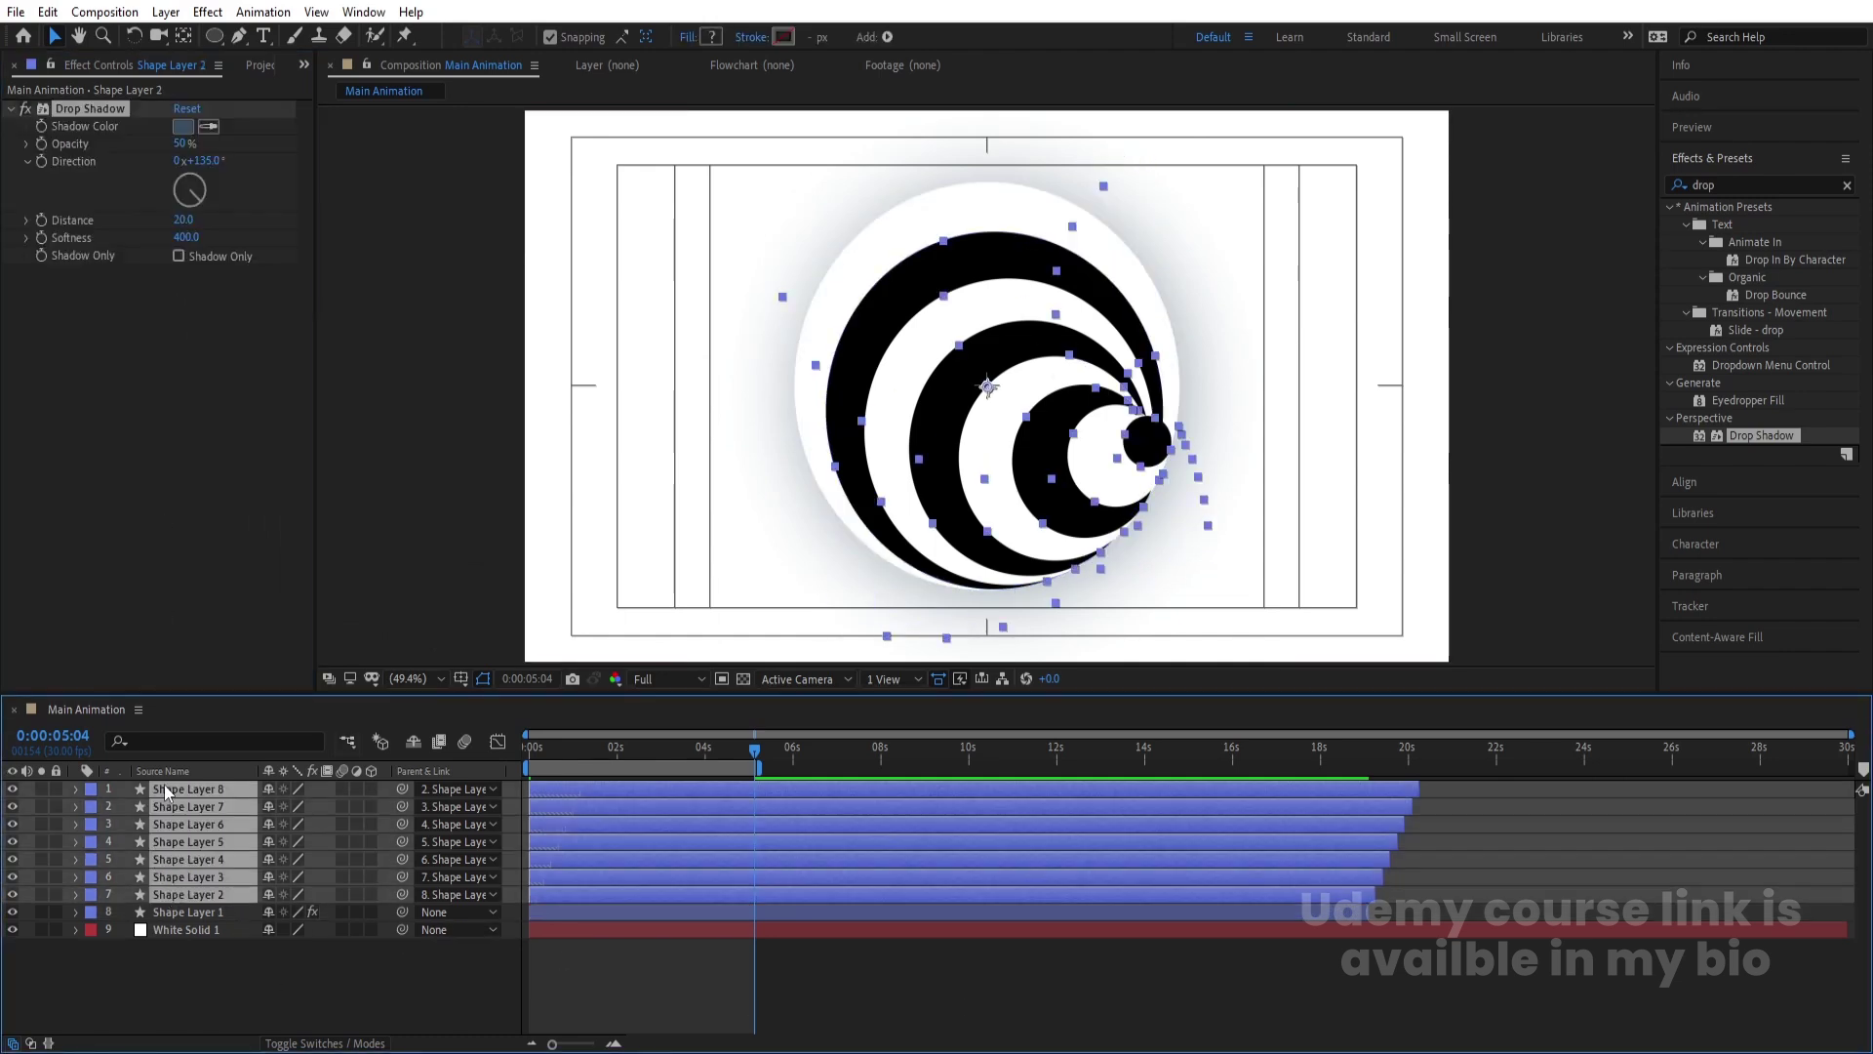
key(space)
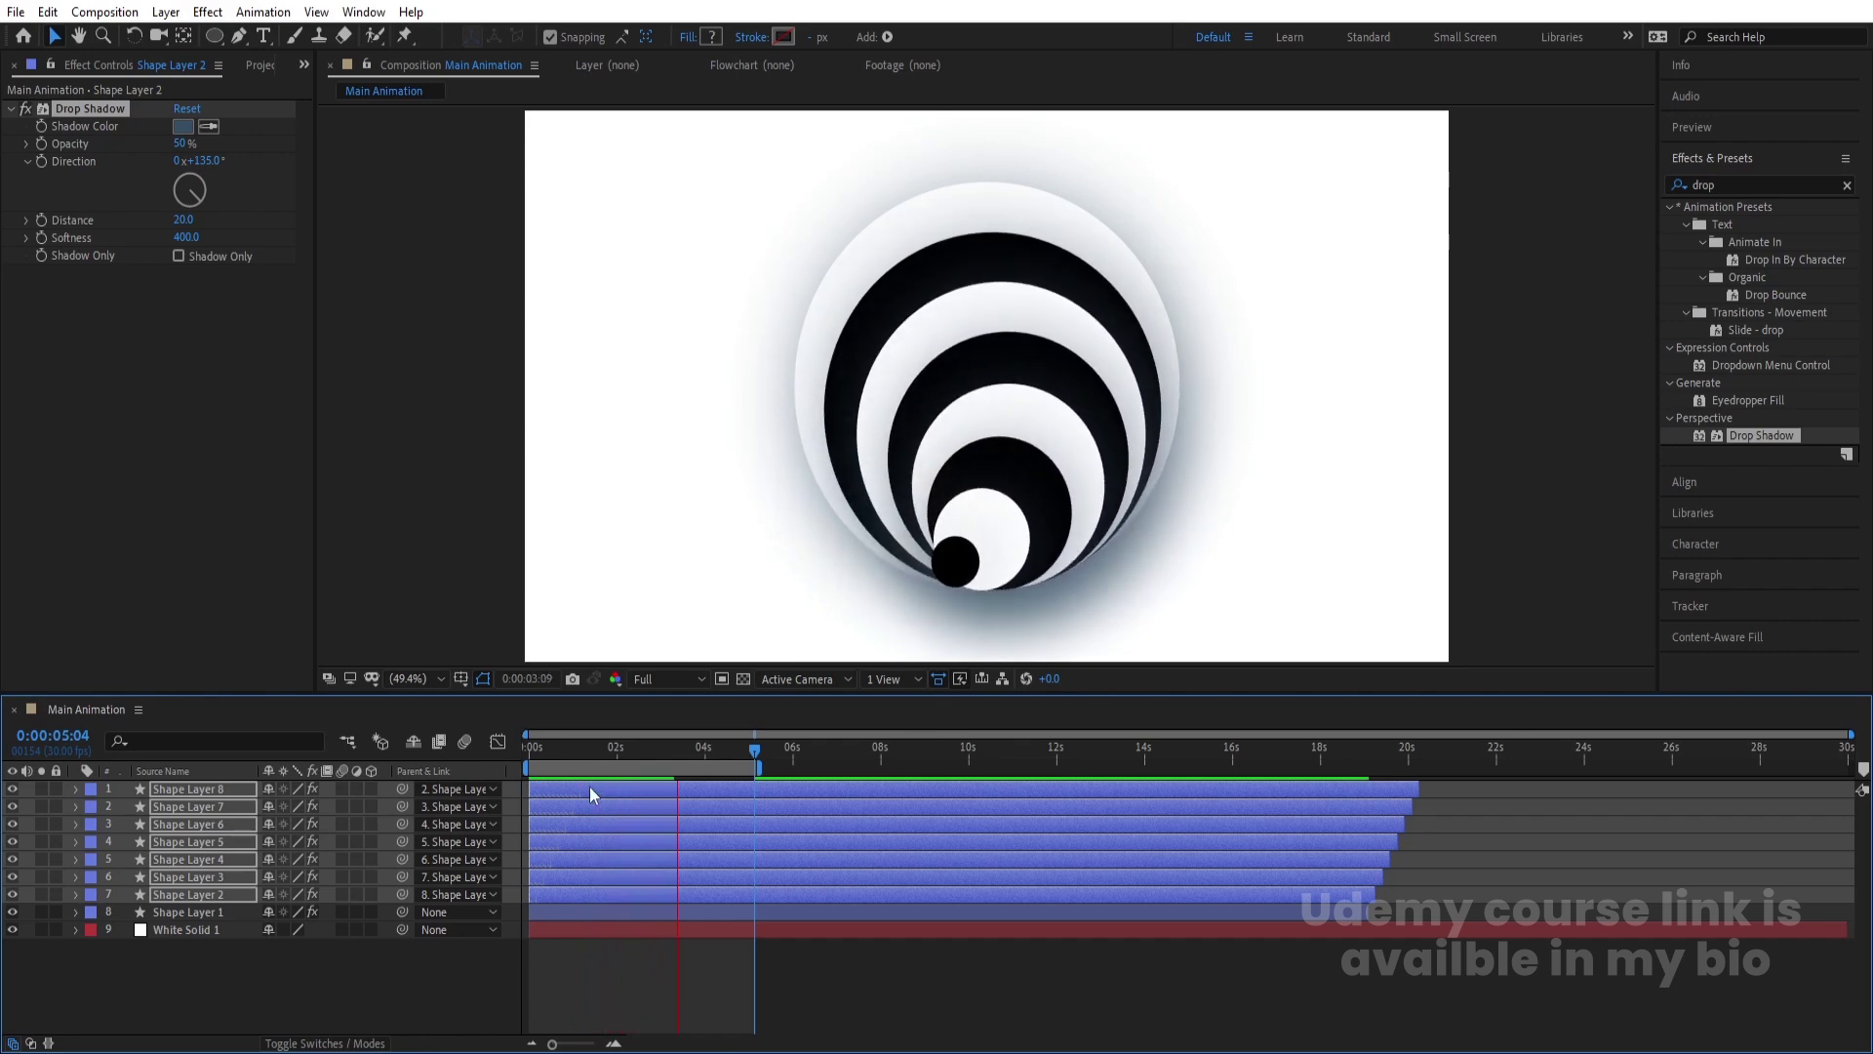
click(339, 985)
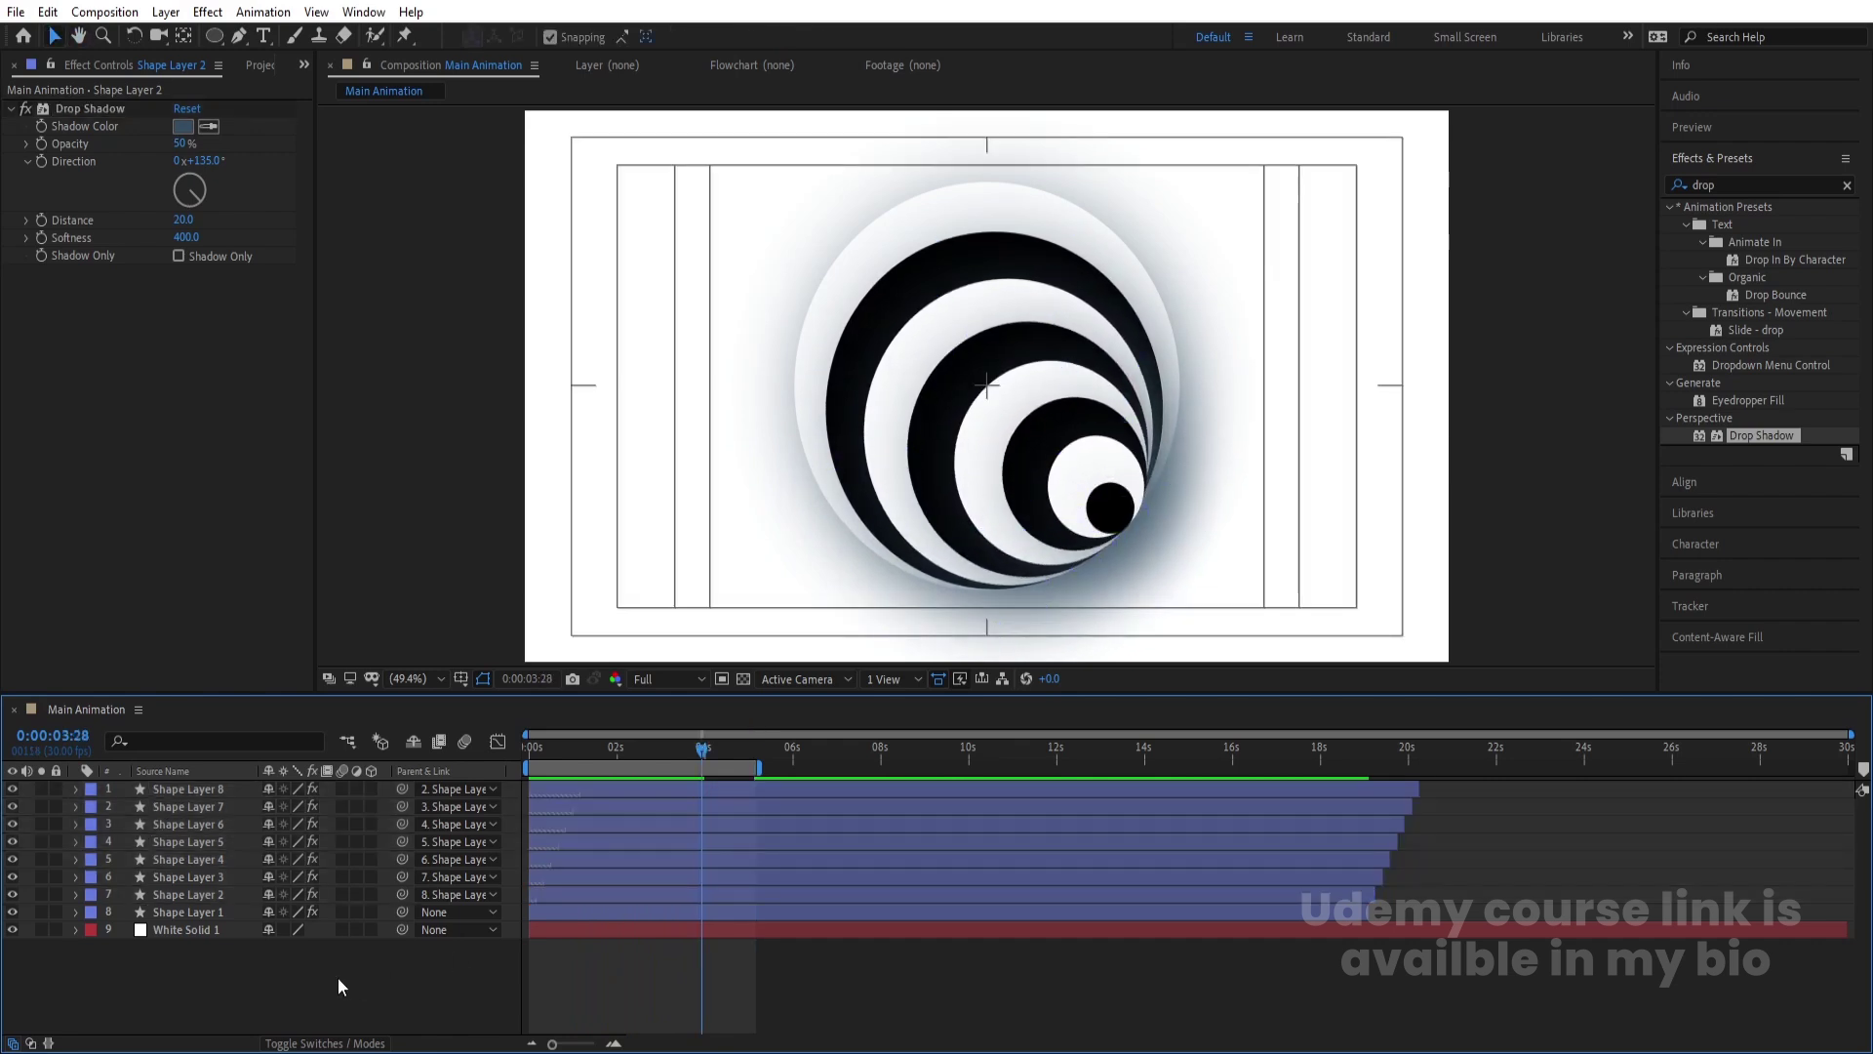
click(179, 912)
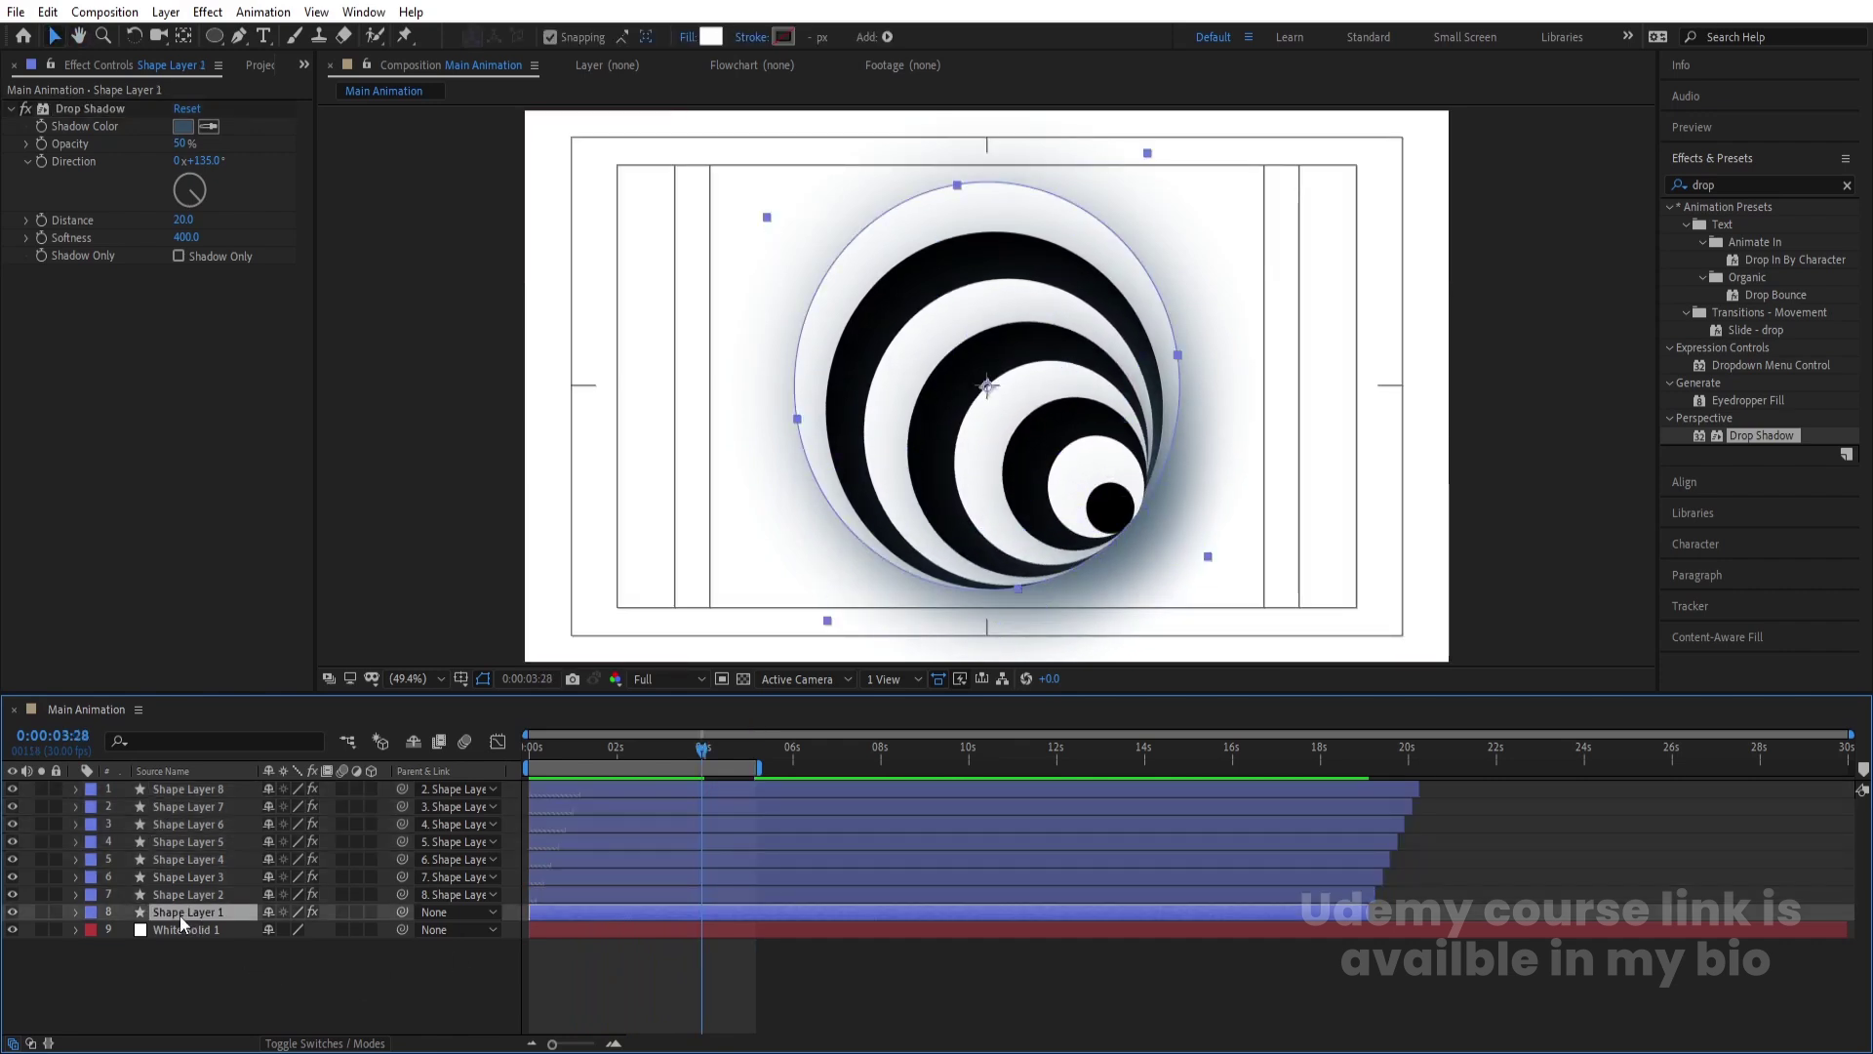
- Add a Null 1 layer and parent Shape Layer 1 to it
right_click(231, 969)
mouse_move(293, 744)
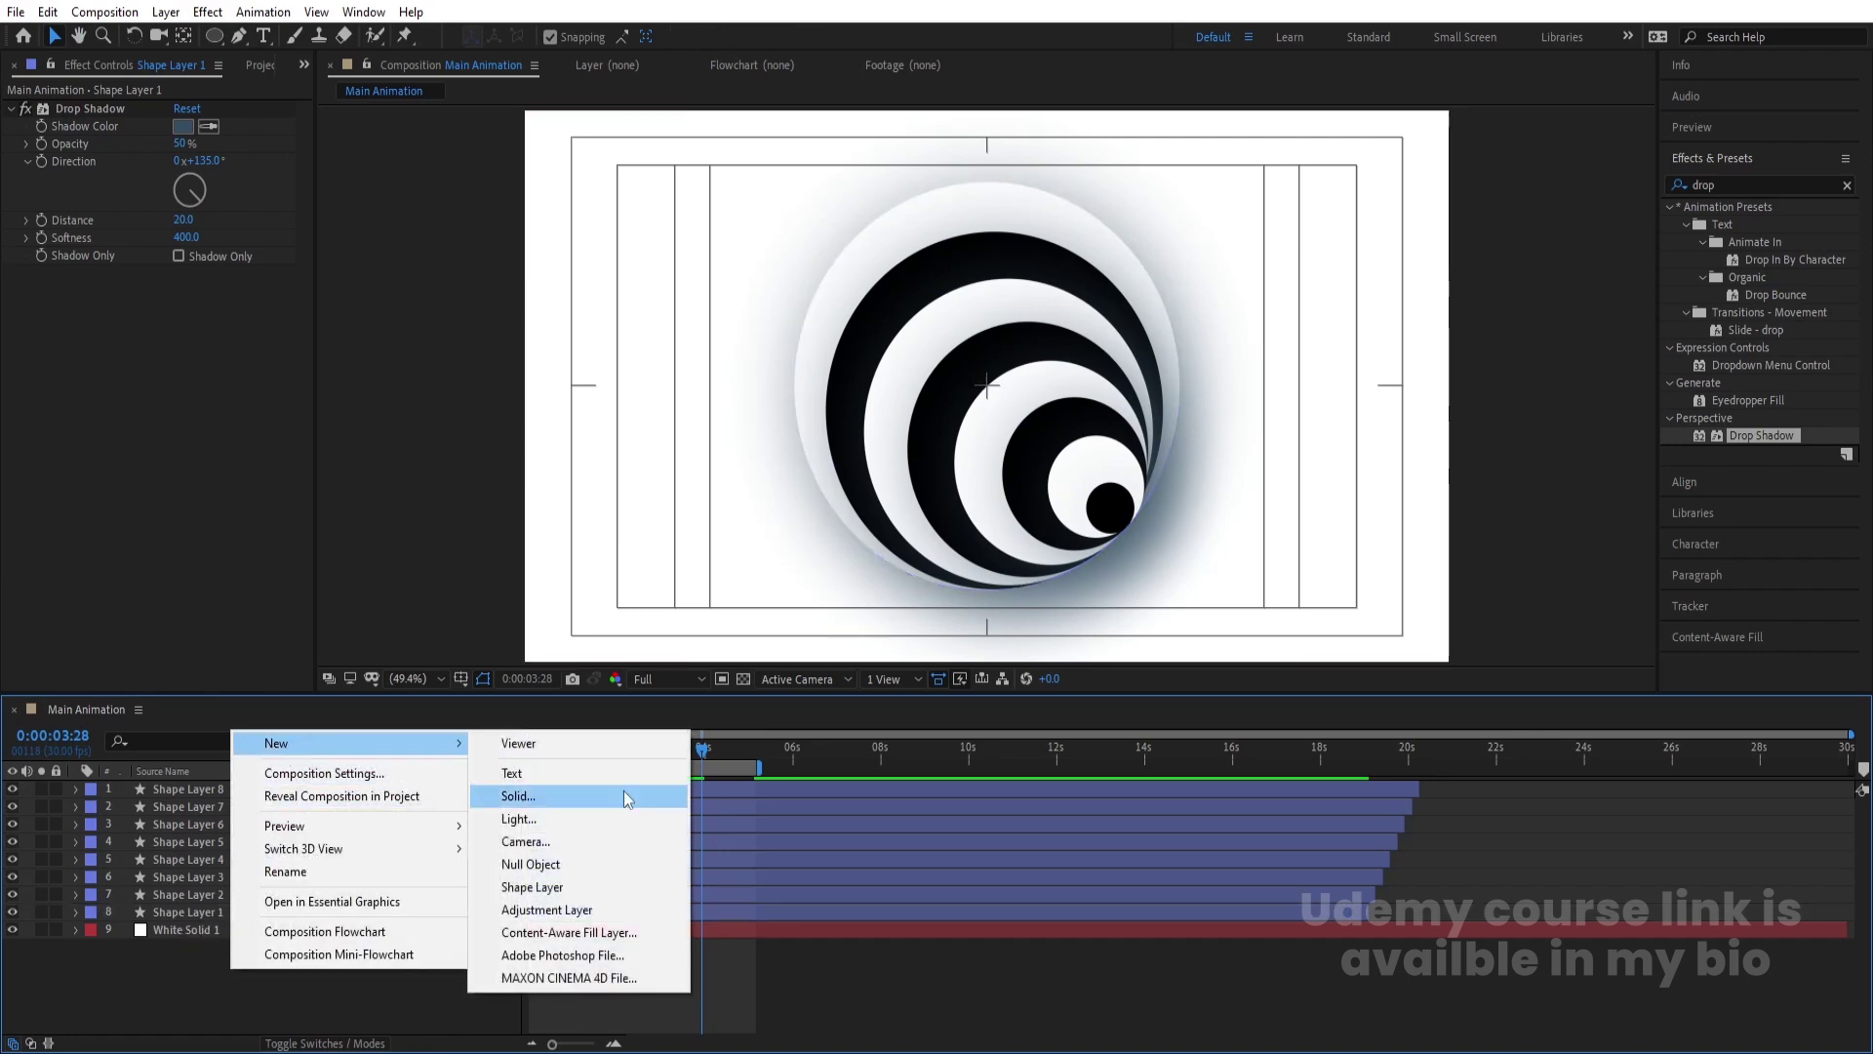
click(585, 864)
click(183, 932)
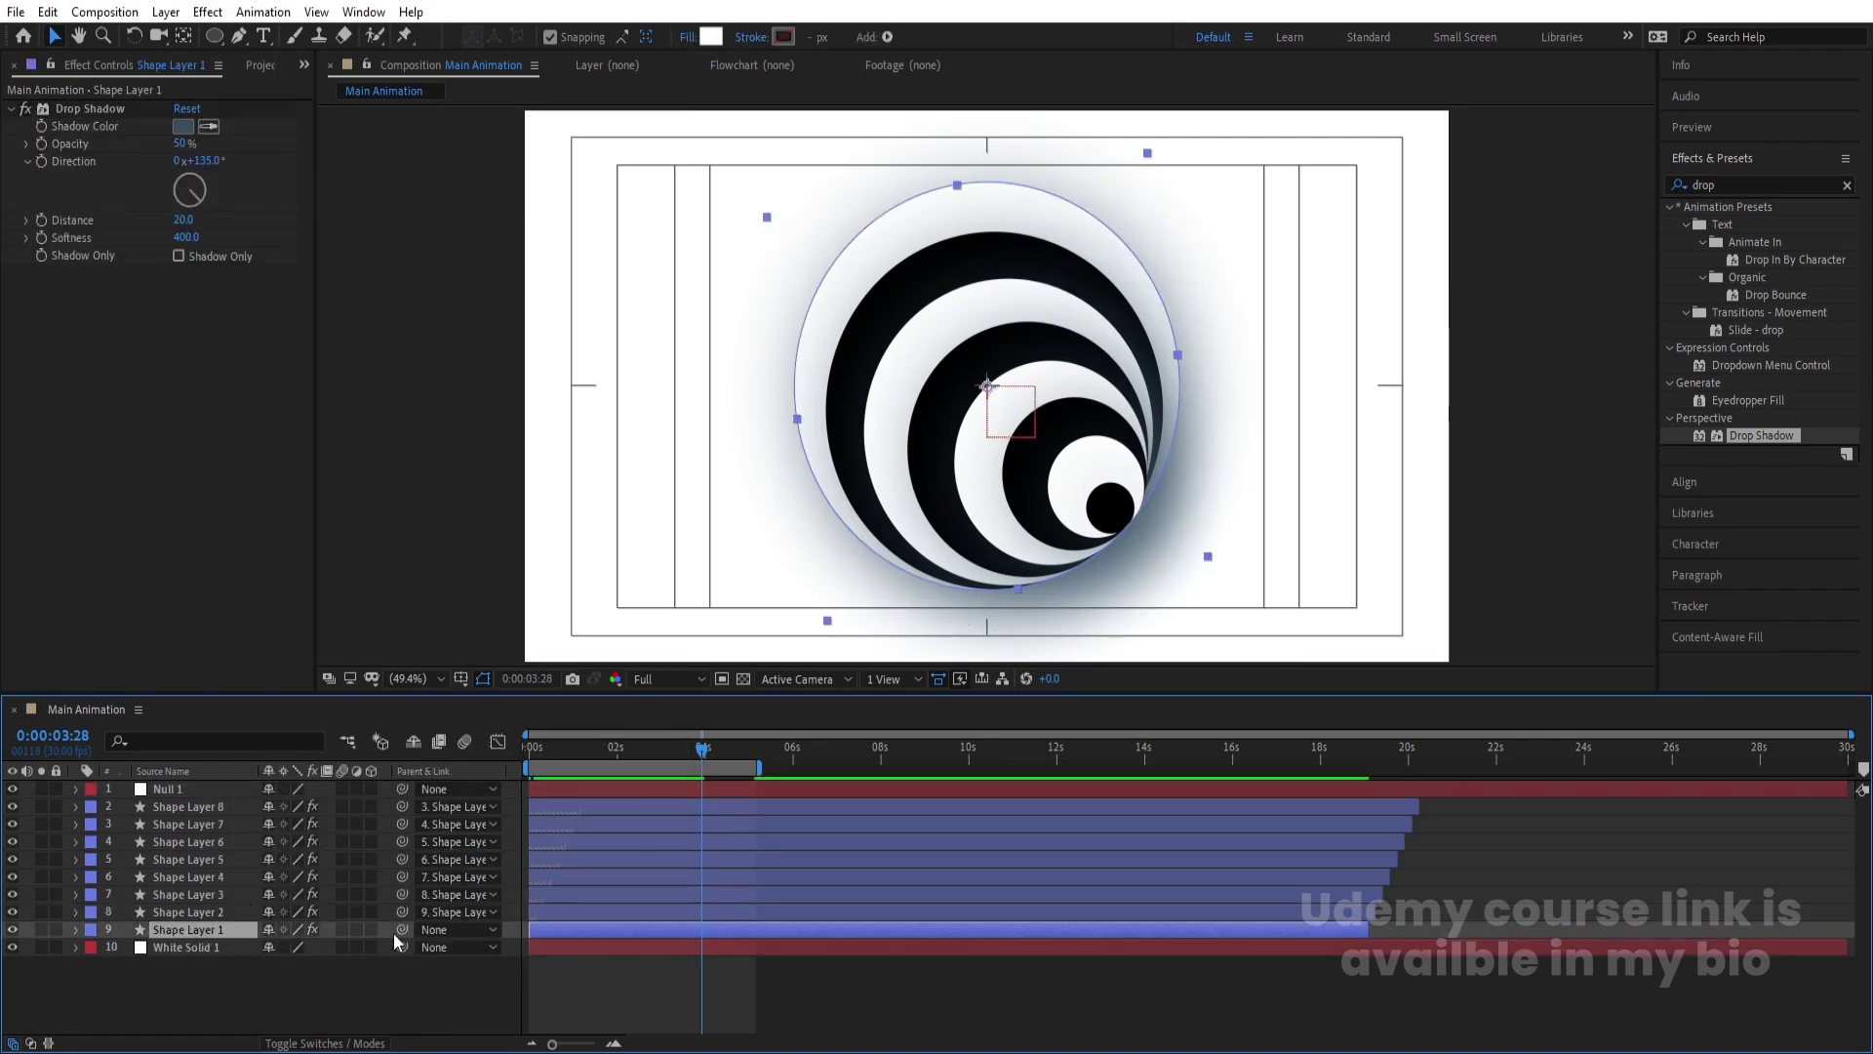
drag(402, 930, 178, 785)
click(178, 787)
- Keyframe Null 1's Rotation from 0 to 1x+0.0 at 0:00:05:05 and preview
key(Home)
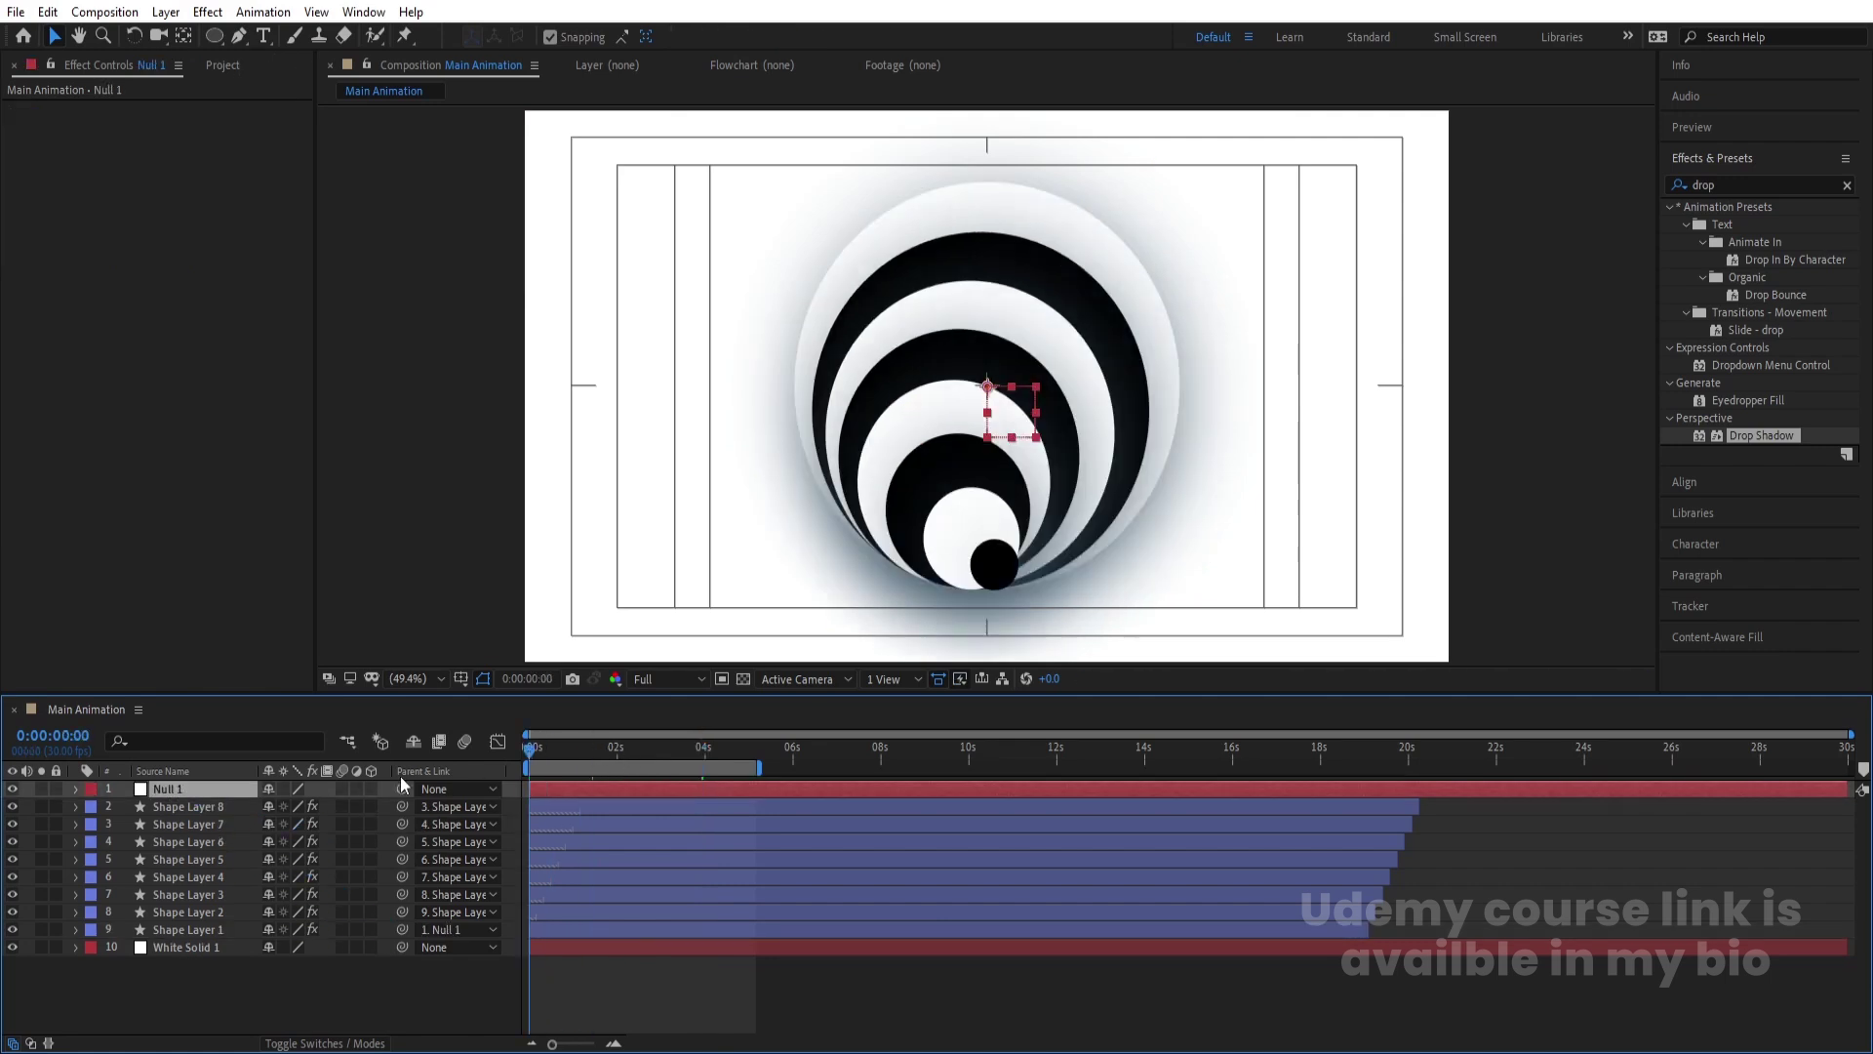
key(r)
click(126, 807)
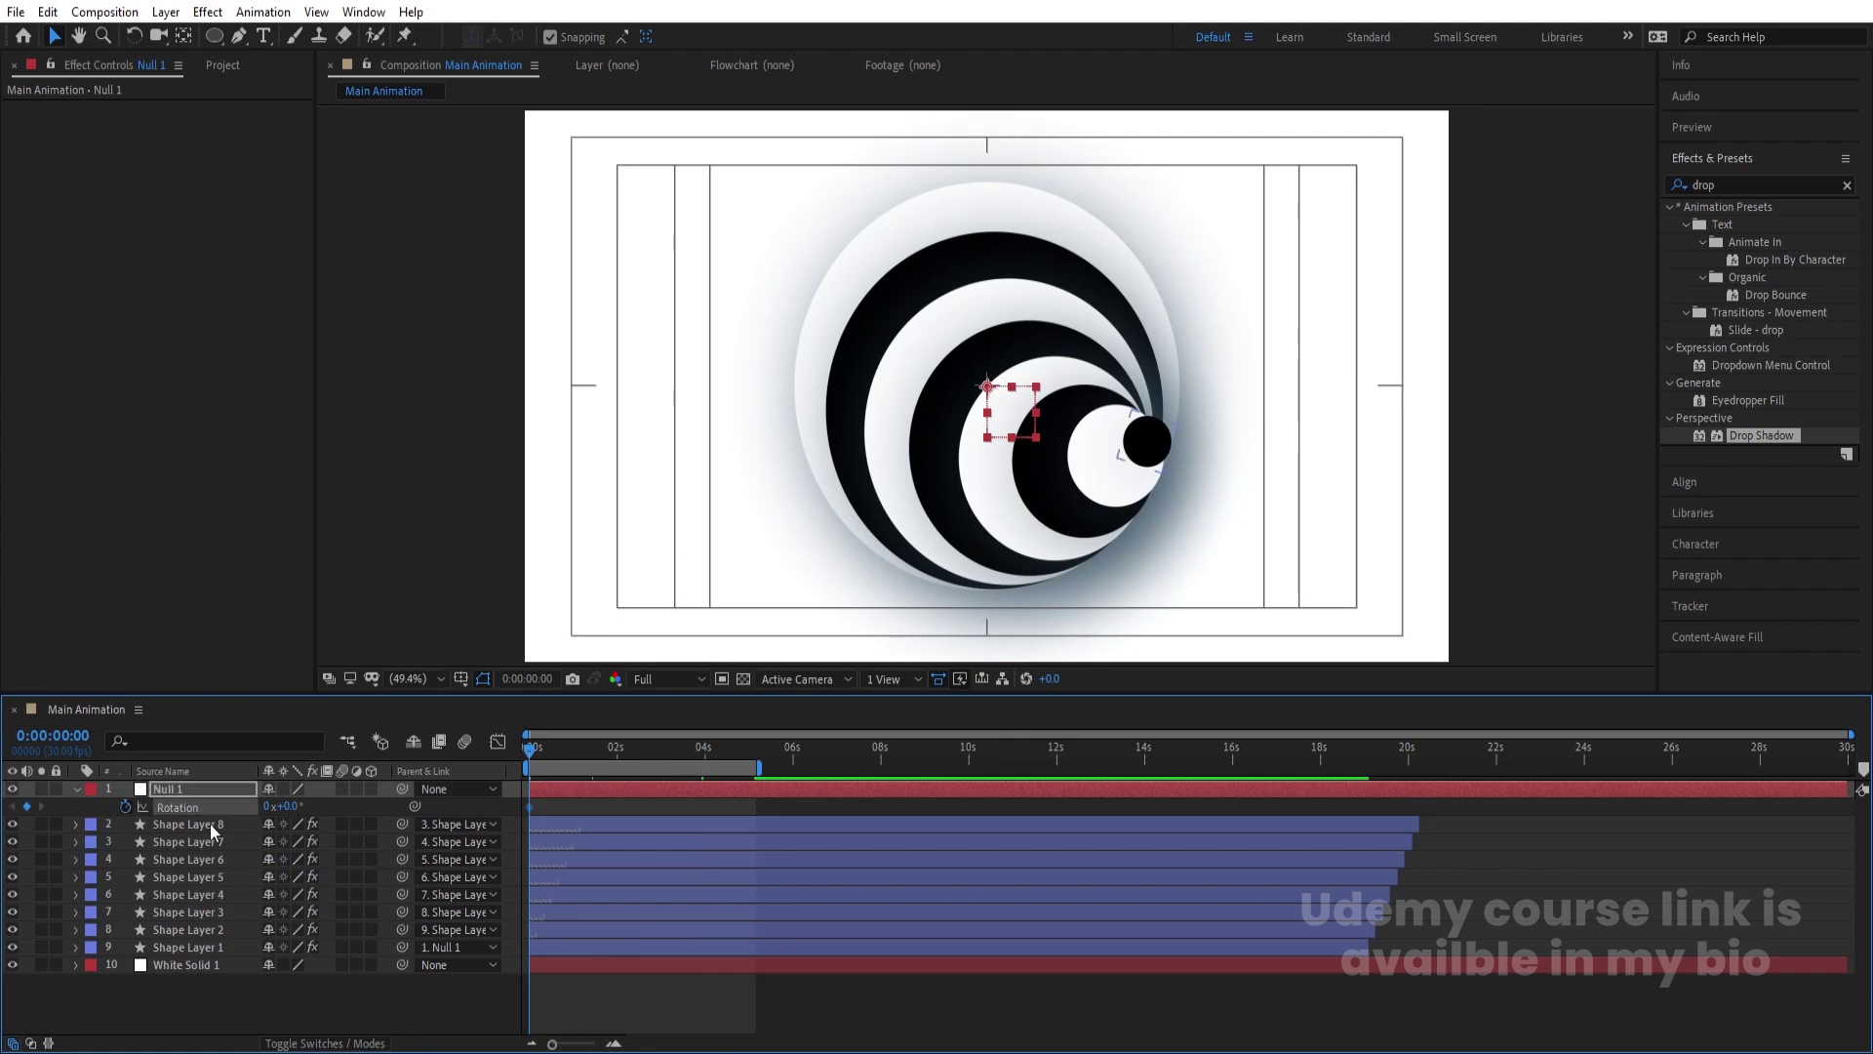
key(equal)
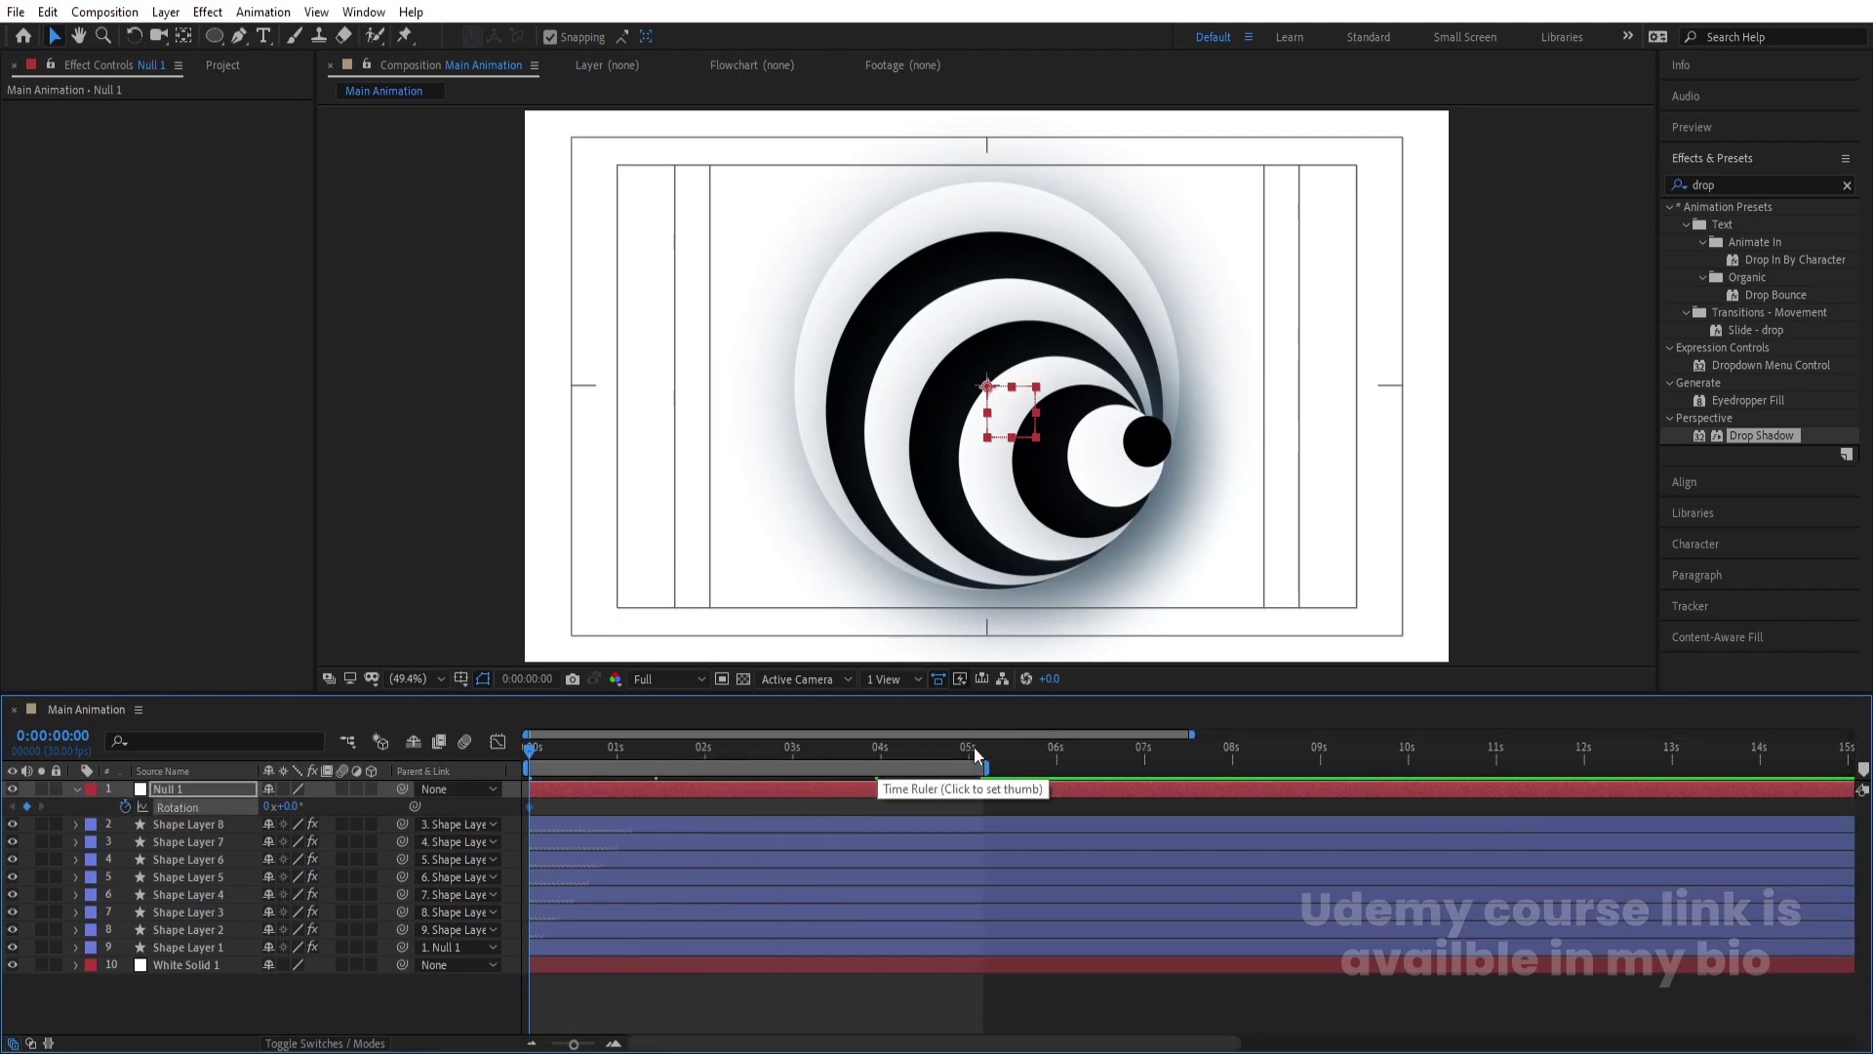
click(981, 752)
key(equal)
key(equal)
key(equal)
key(alt+shift+r)
drag(265, 809, 266, 809)
key(space)
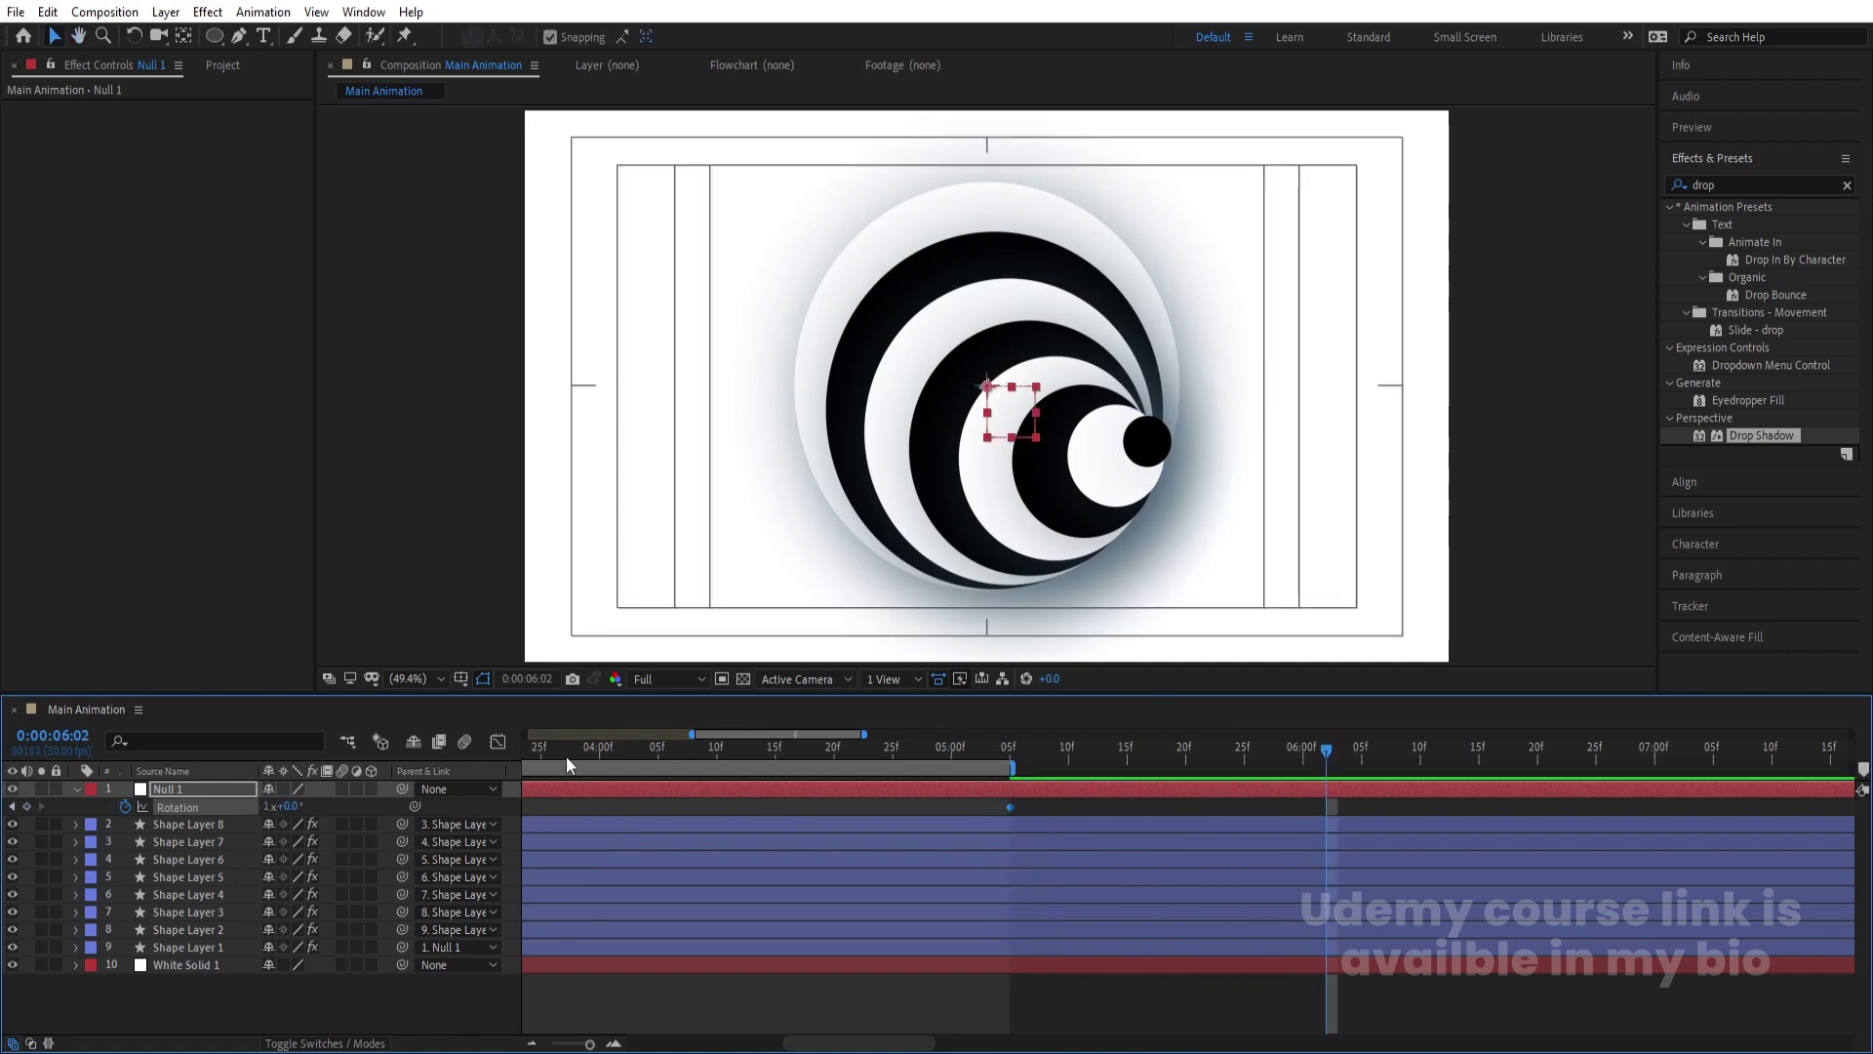
key(Home)
key(space)
- Stop the swirl preview, jump to the 5:05 rotation keyframe, and select all ten layers
key(semicolon)
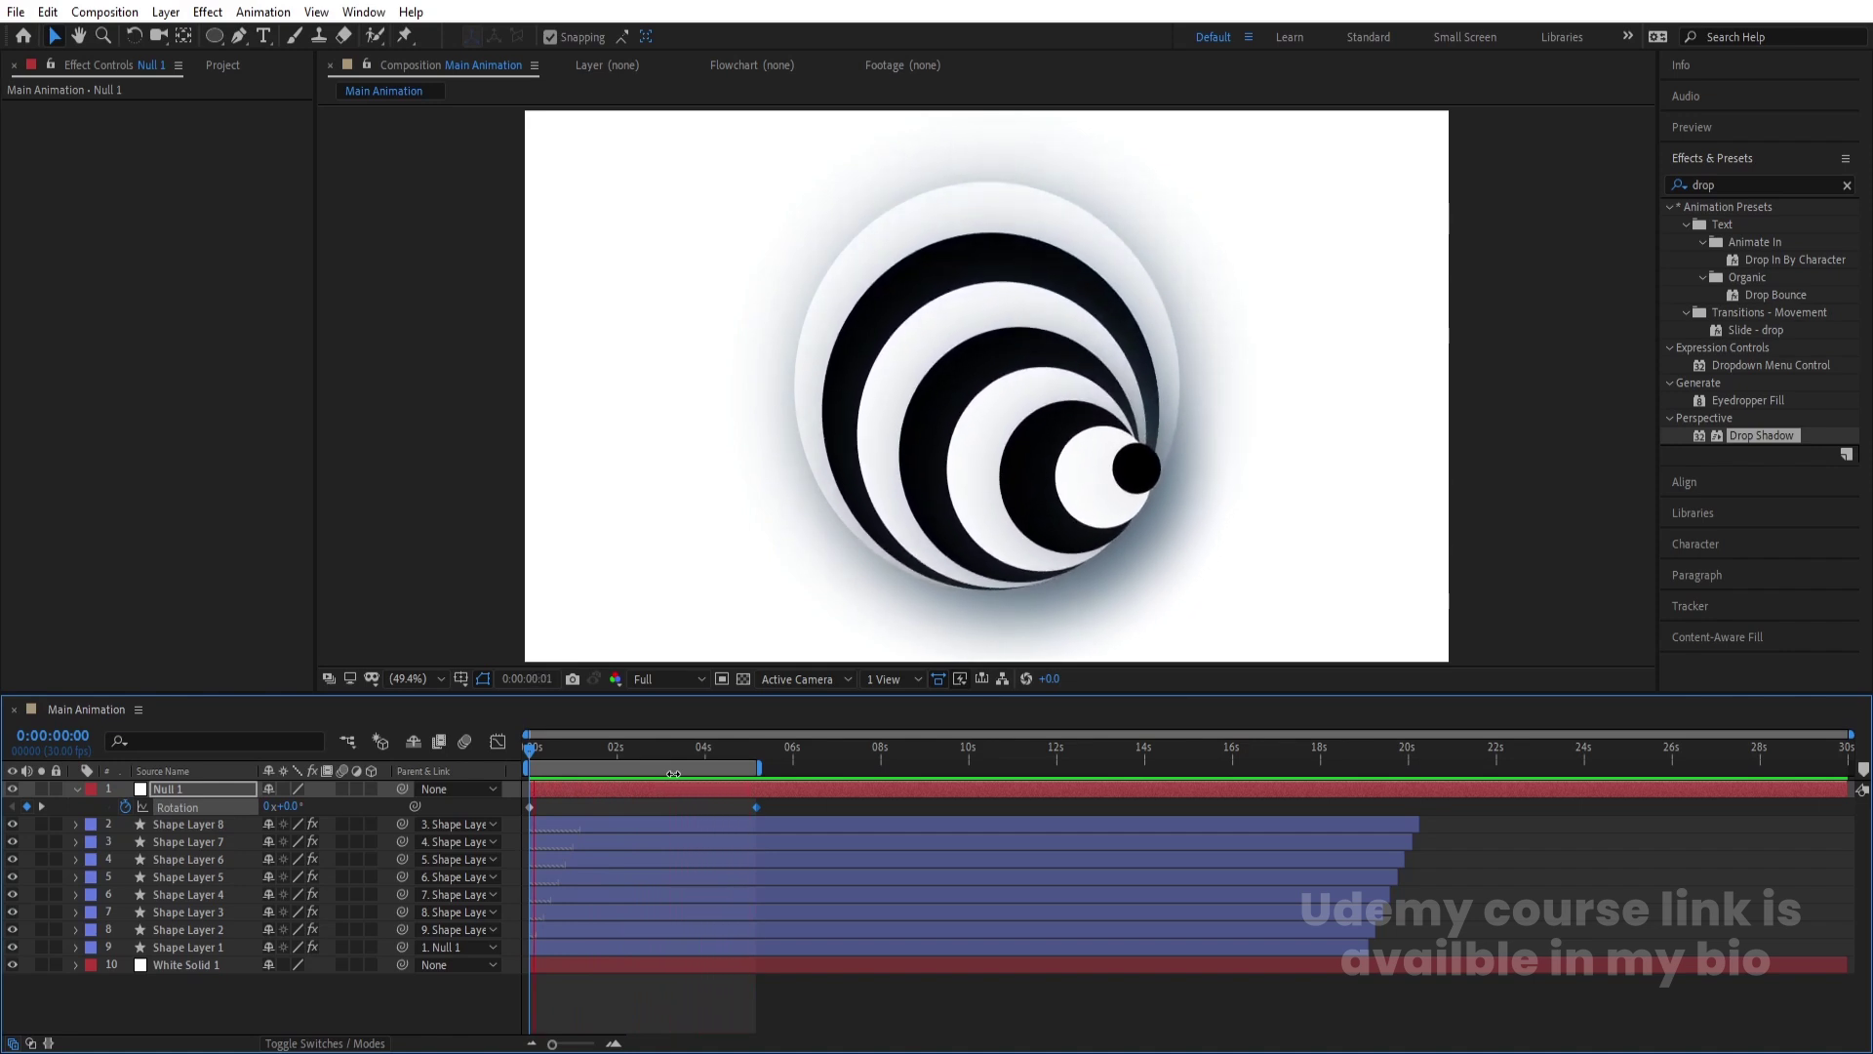
key(space)
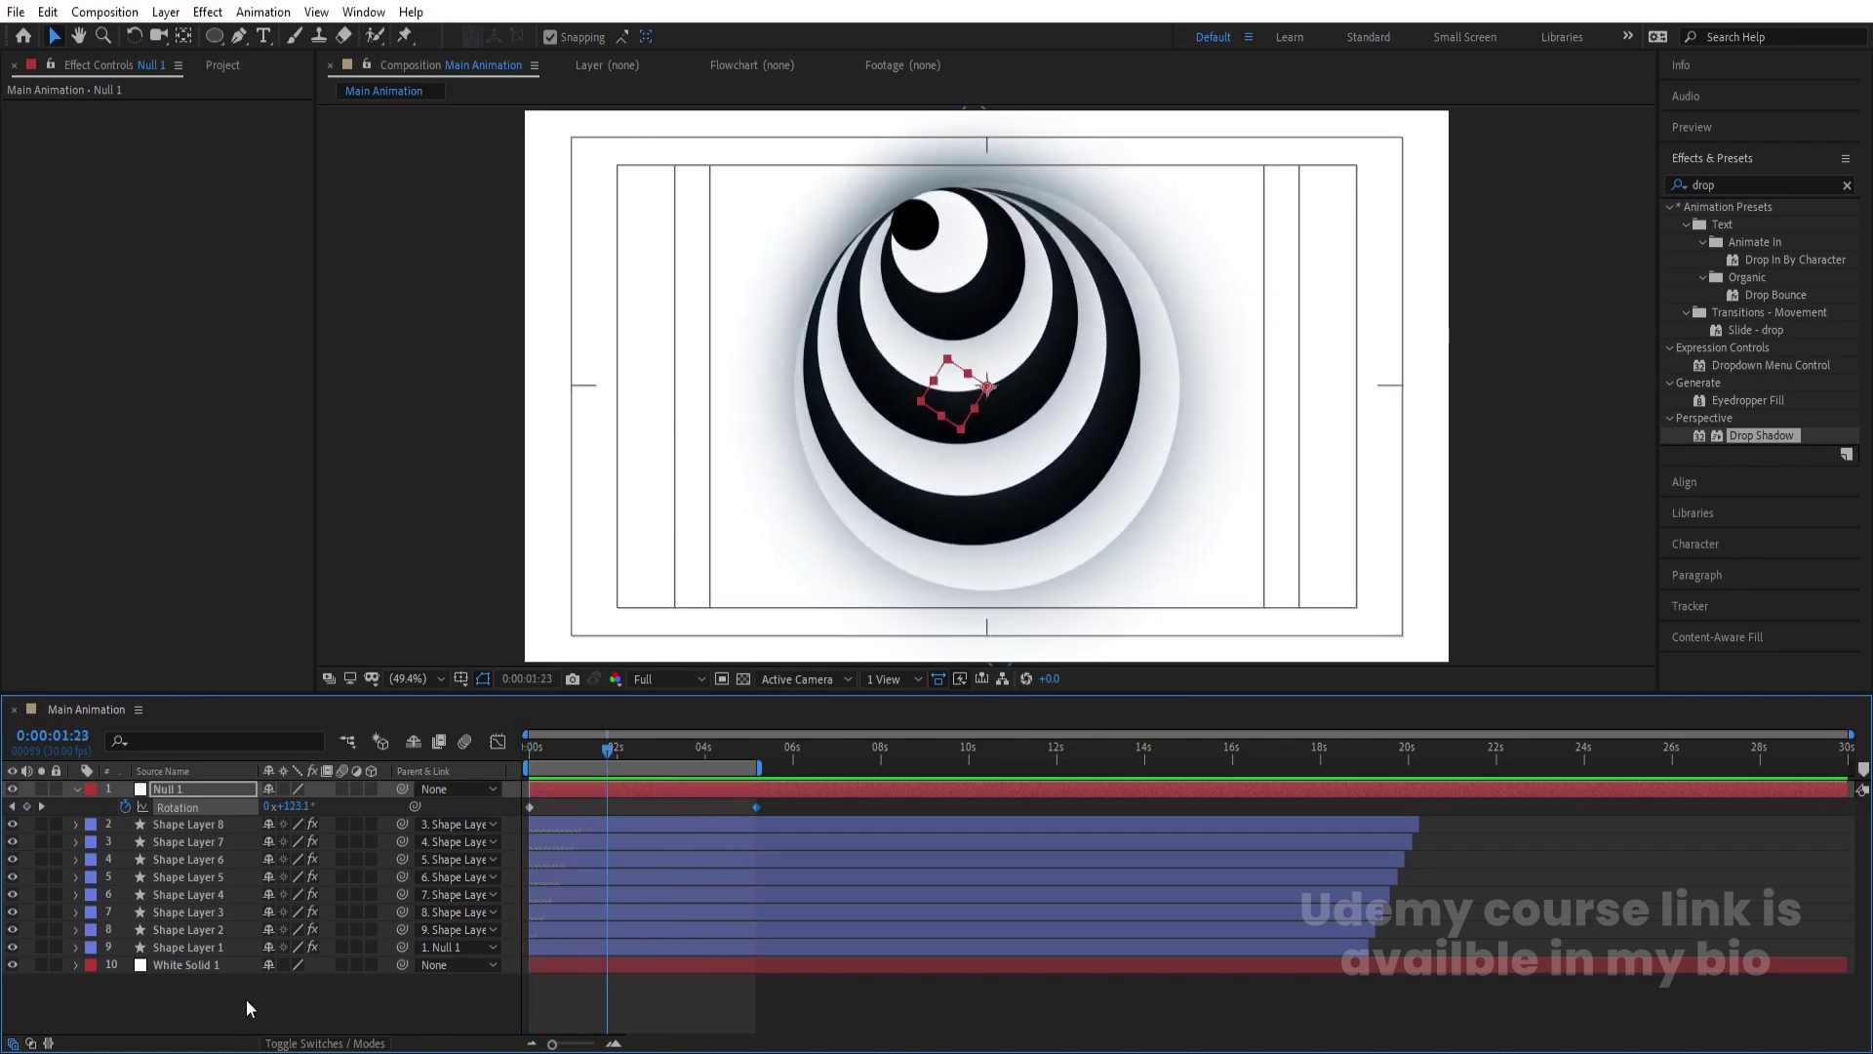
click(247, 1007)
key(k)
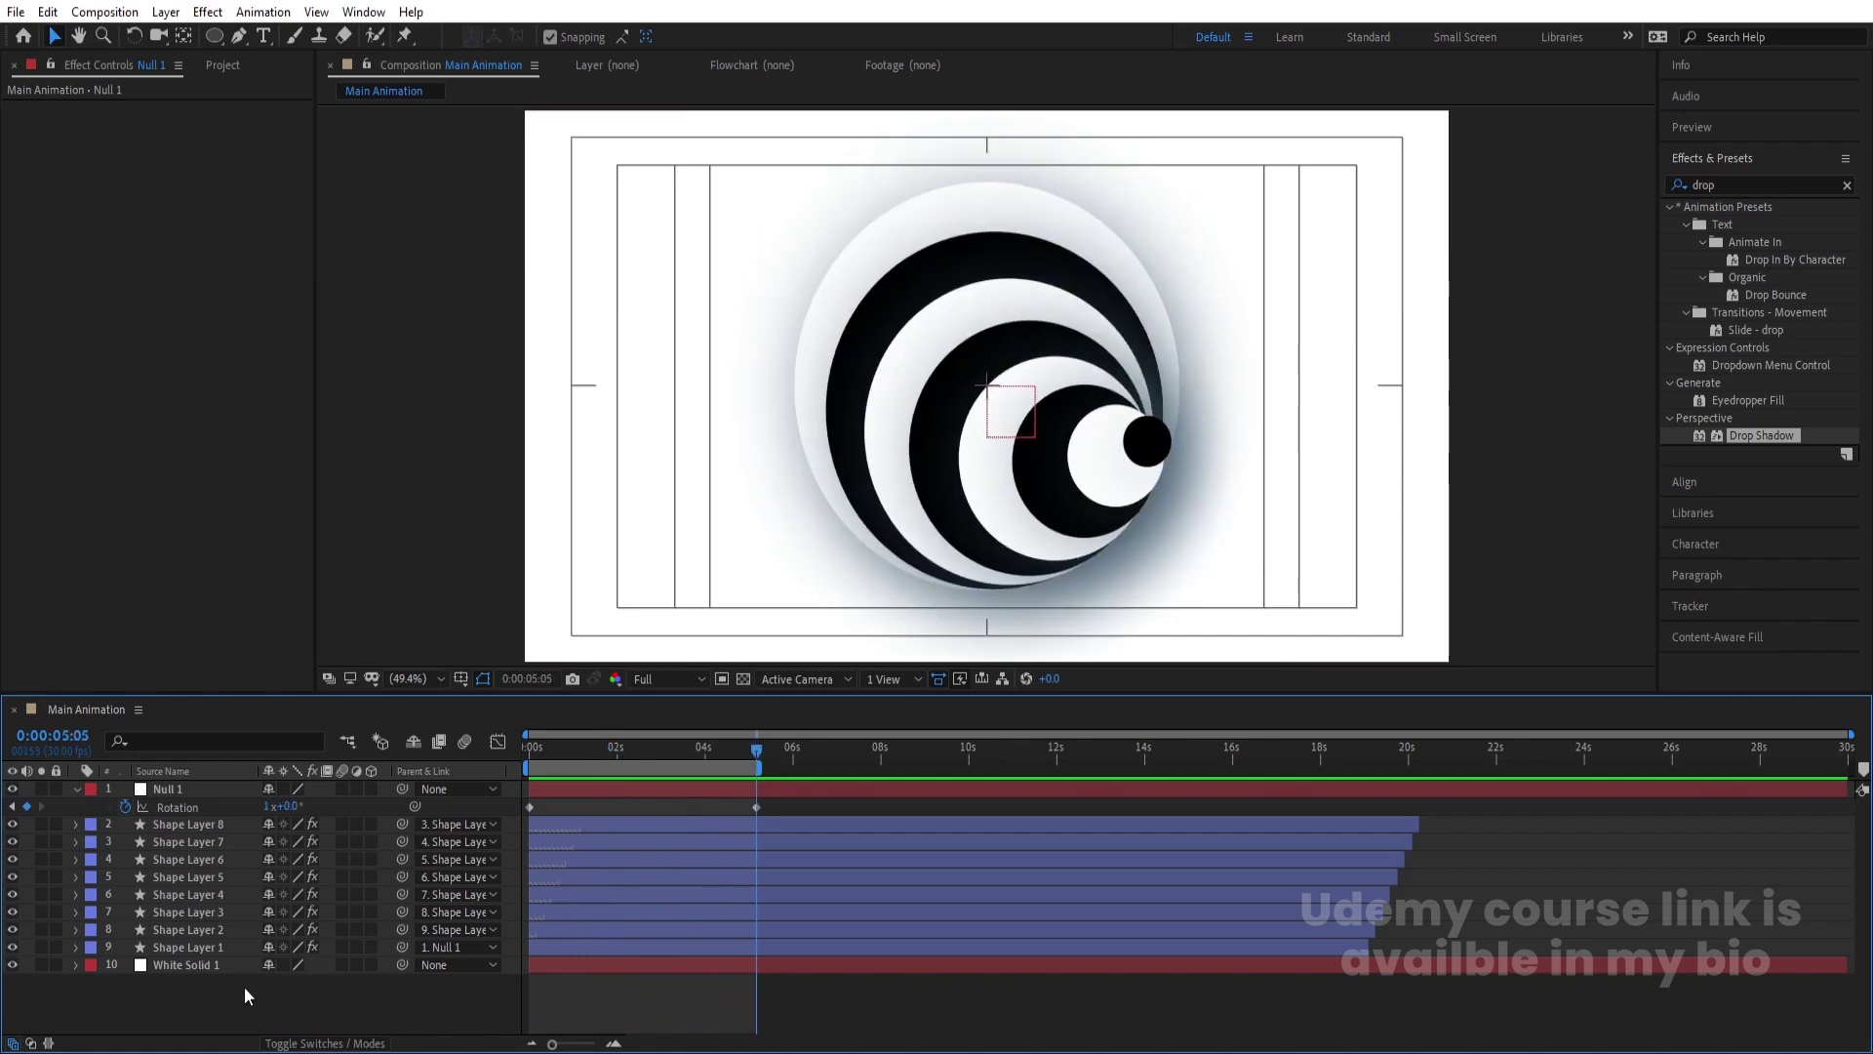
key(ctrl+a)
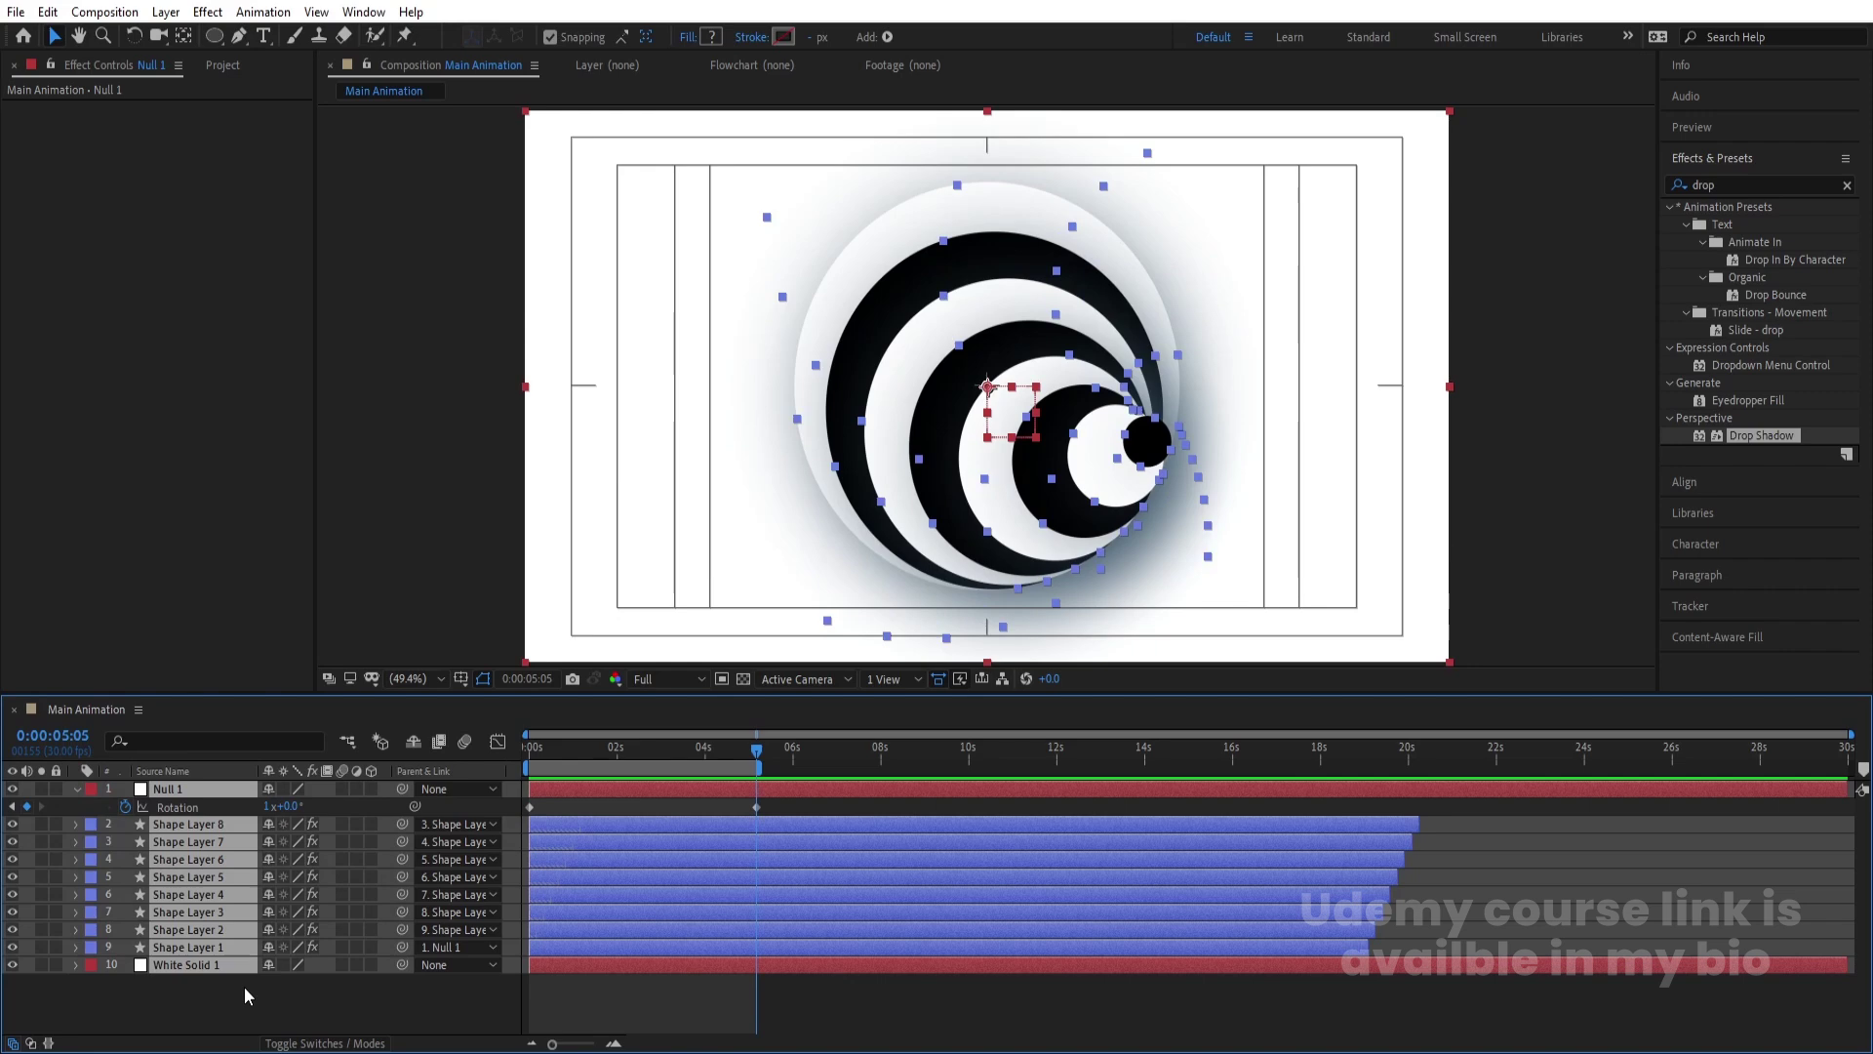
- Pre-compose the layers as Pre-comp 1 and time-stretch it to a 3:20 duration
key(ctrl+shift+c)
key(Return)
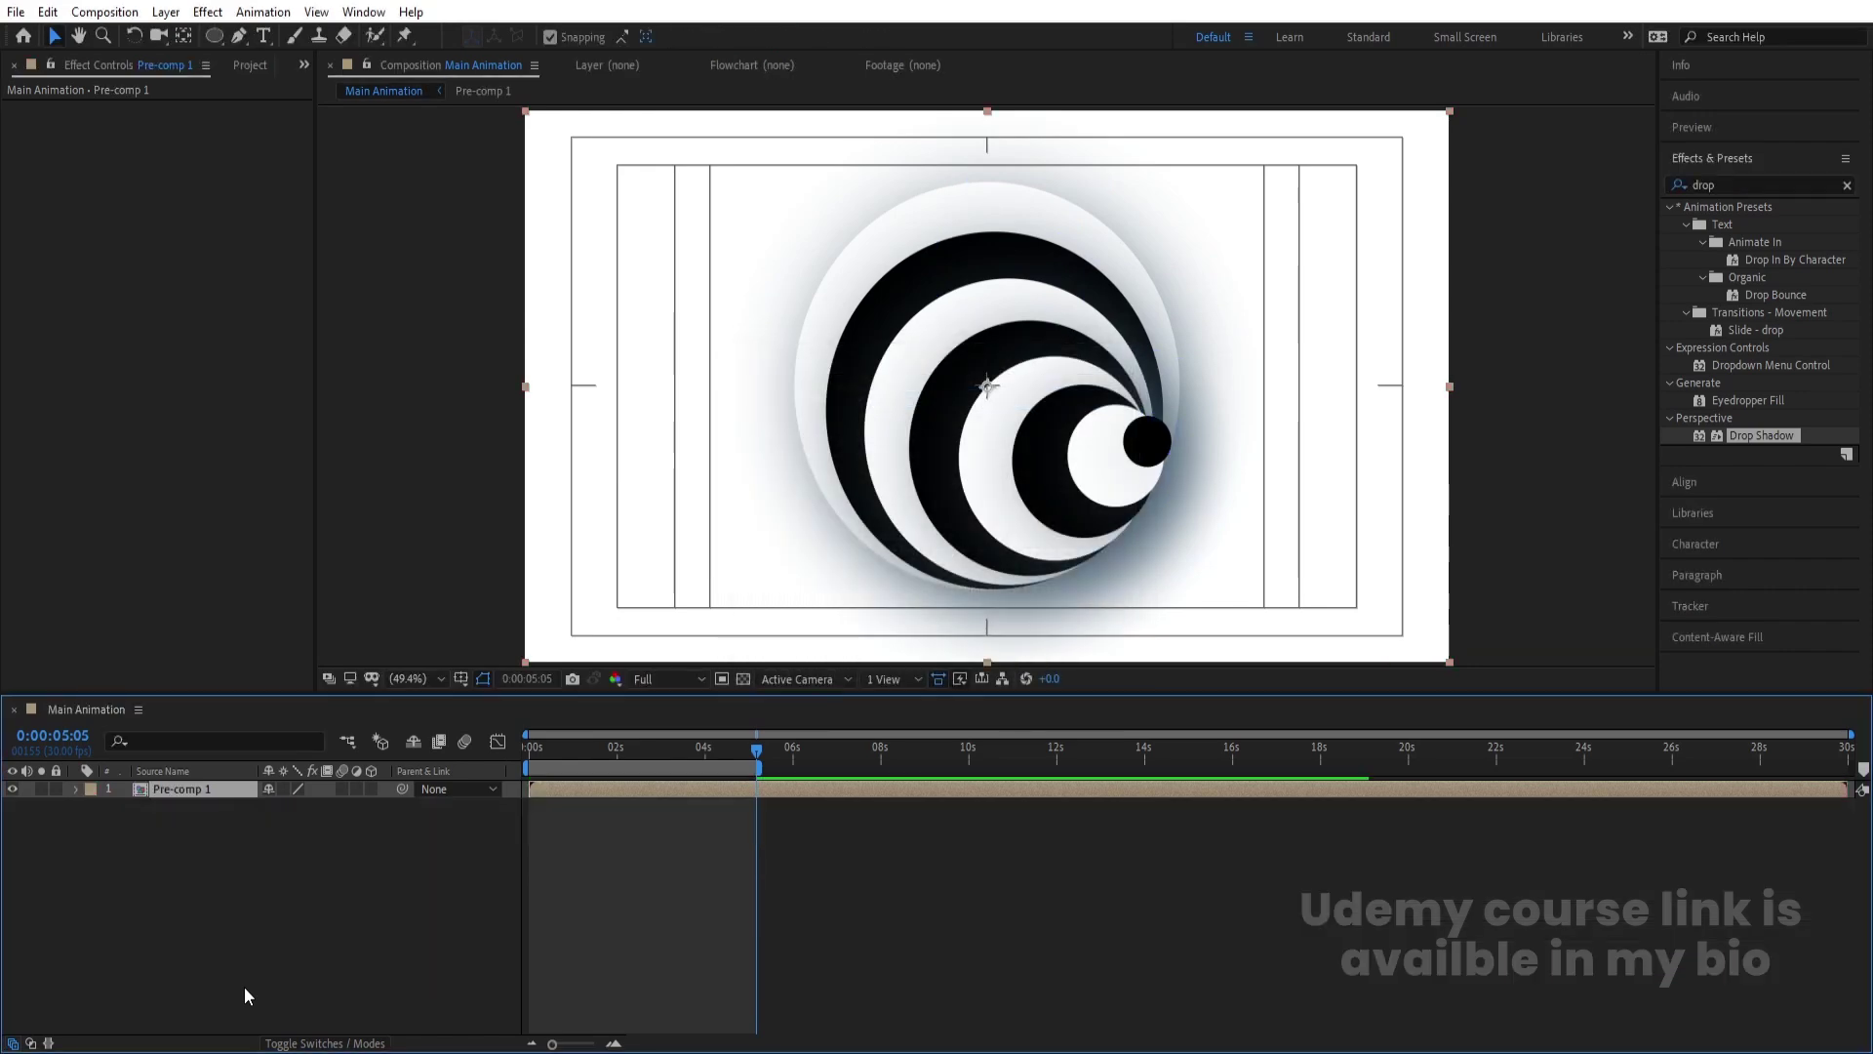
right_click(588, 788)
mouse_move(644, 342)
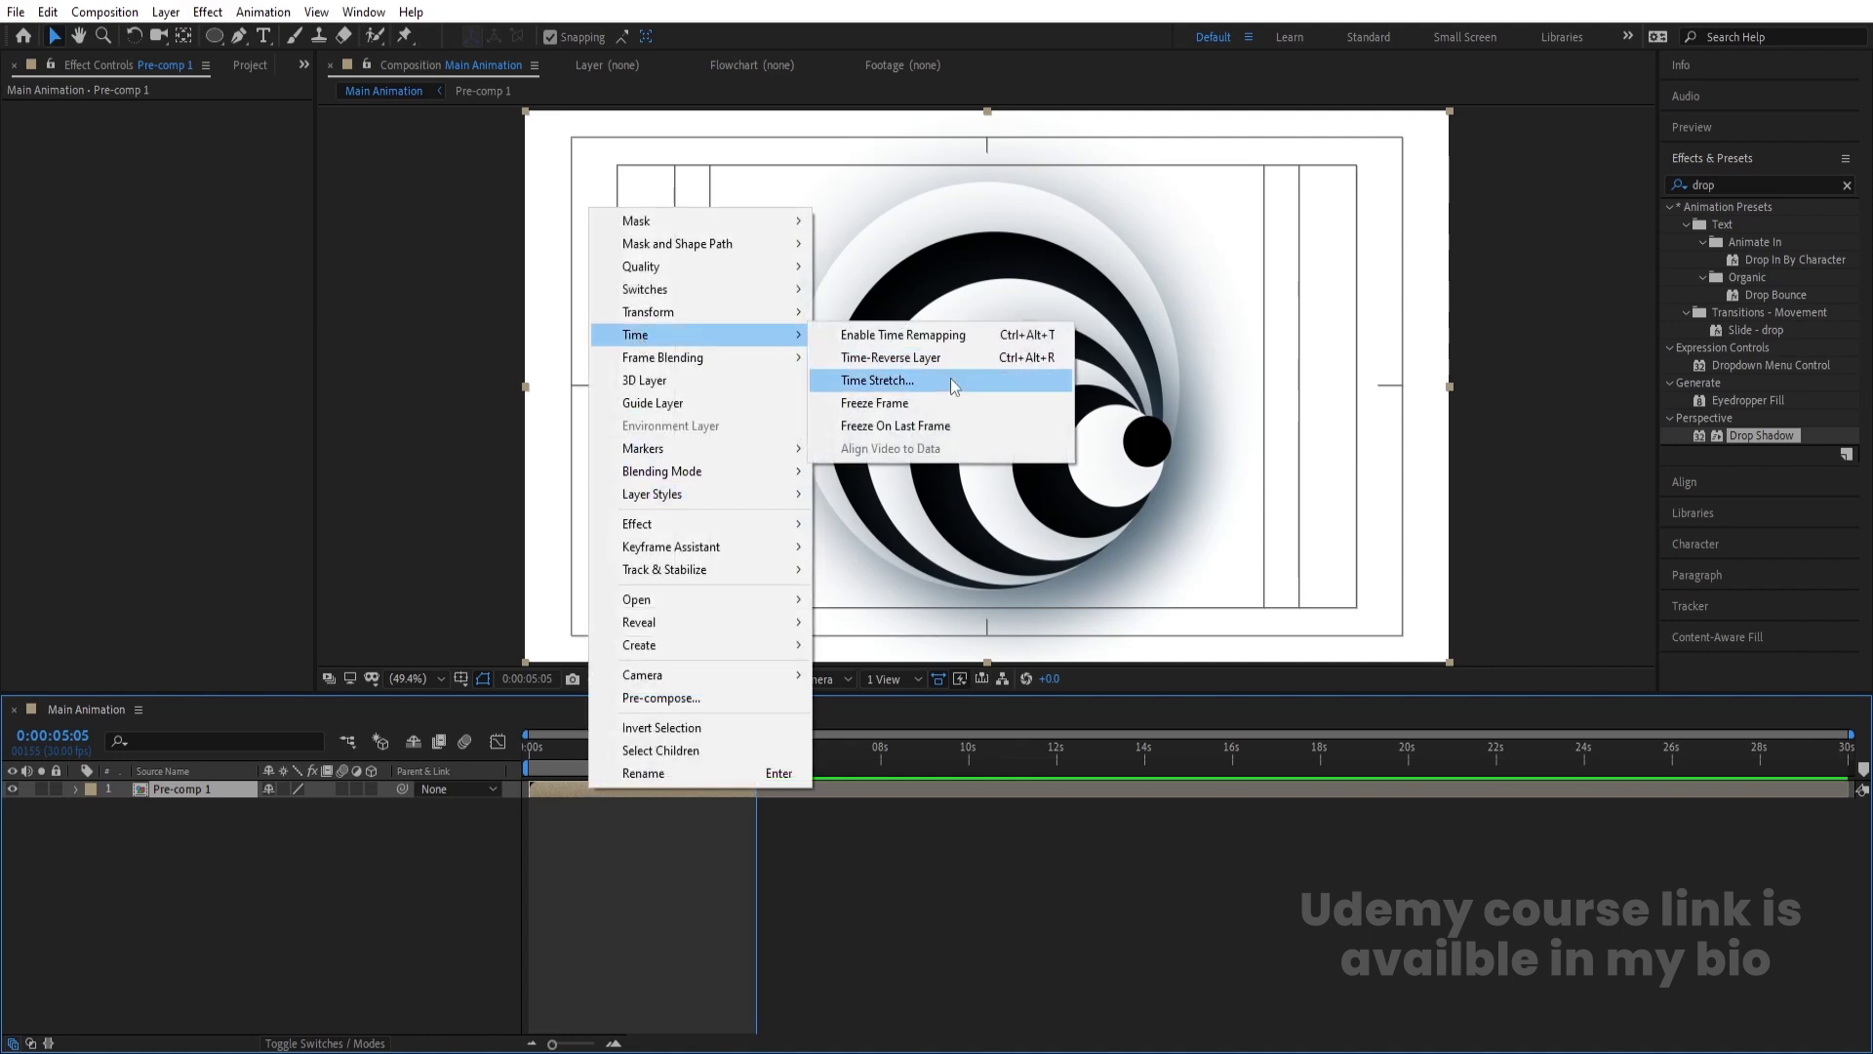
click(927, 380)
text(400)
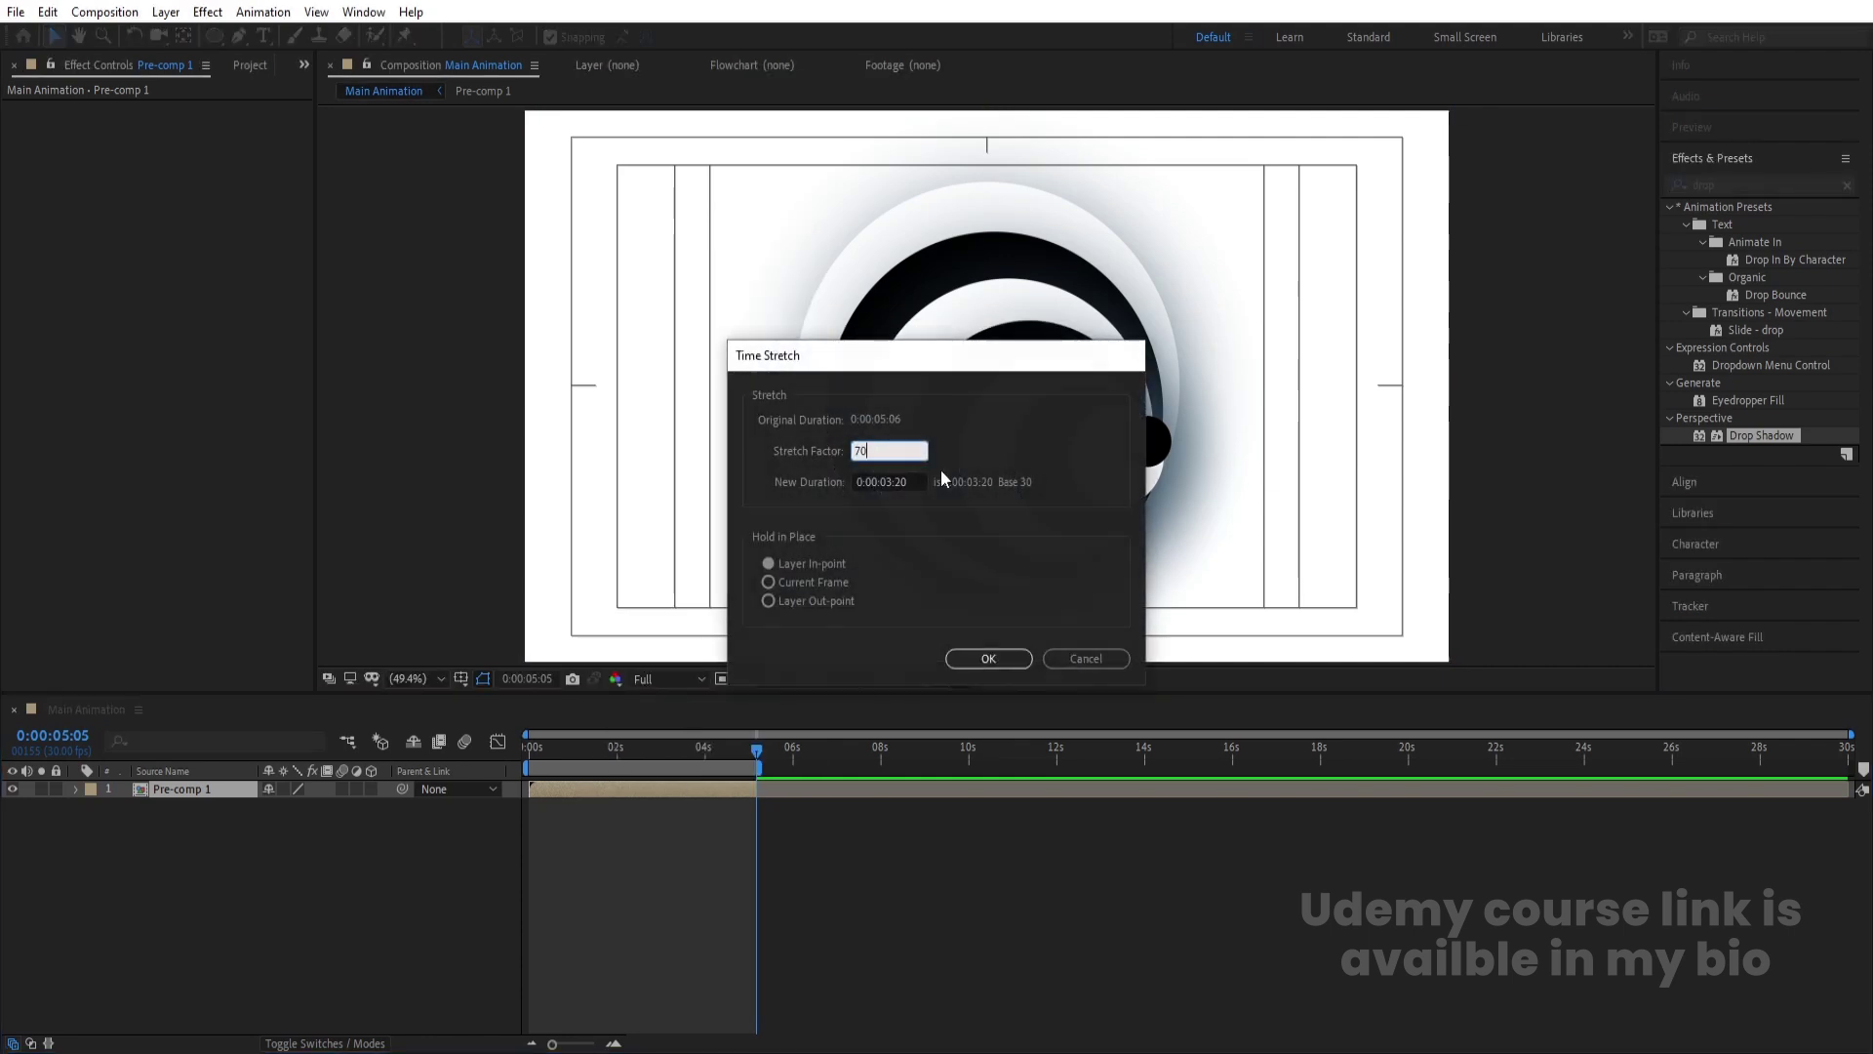
key(Return)
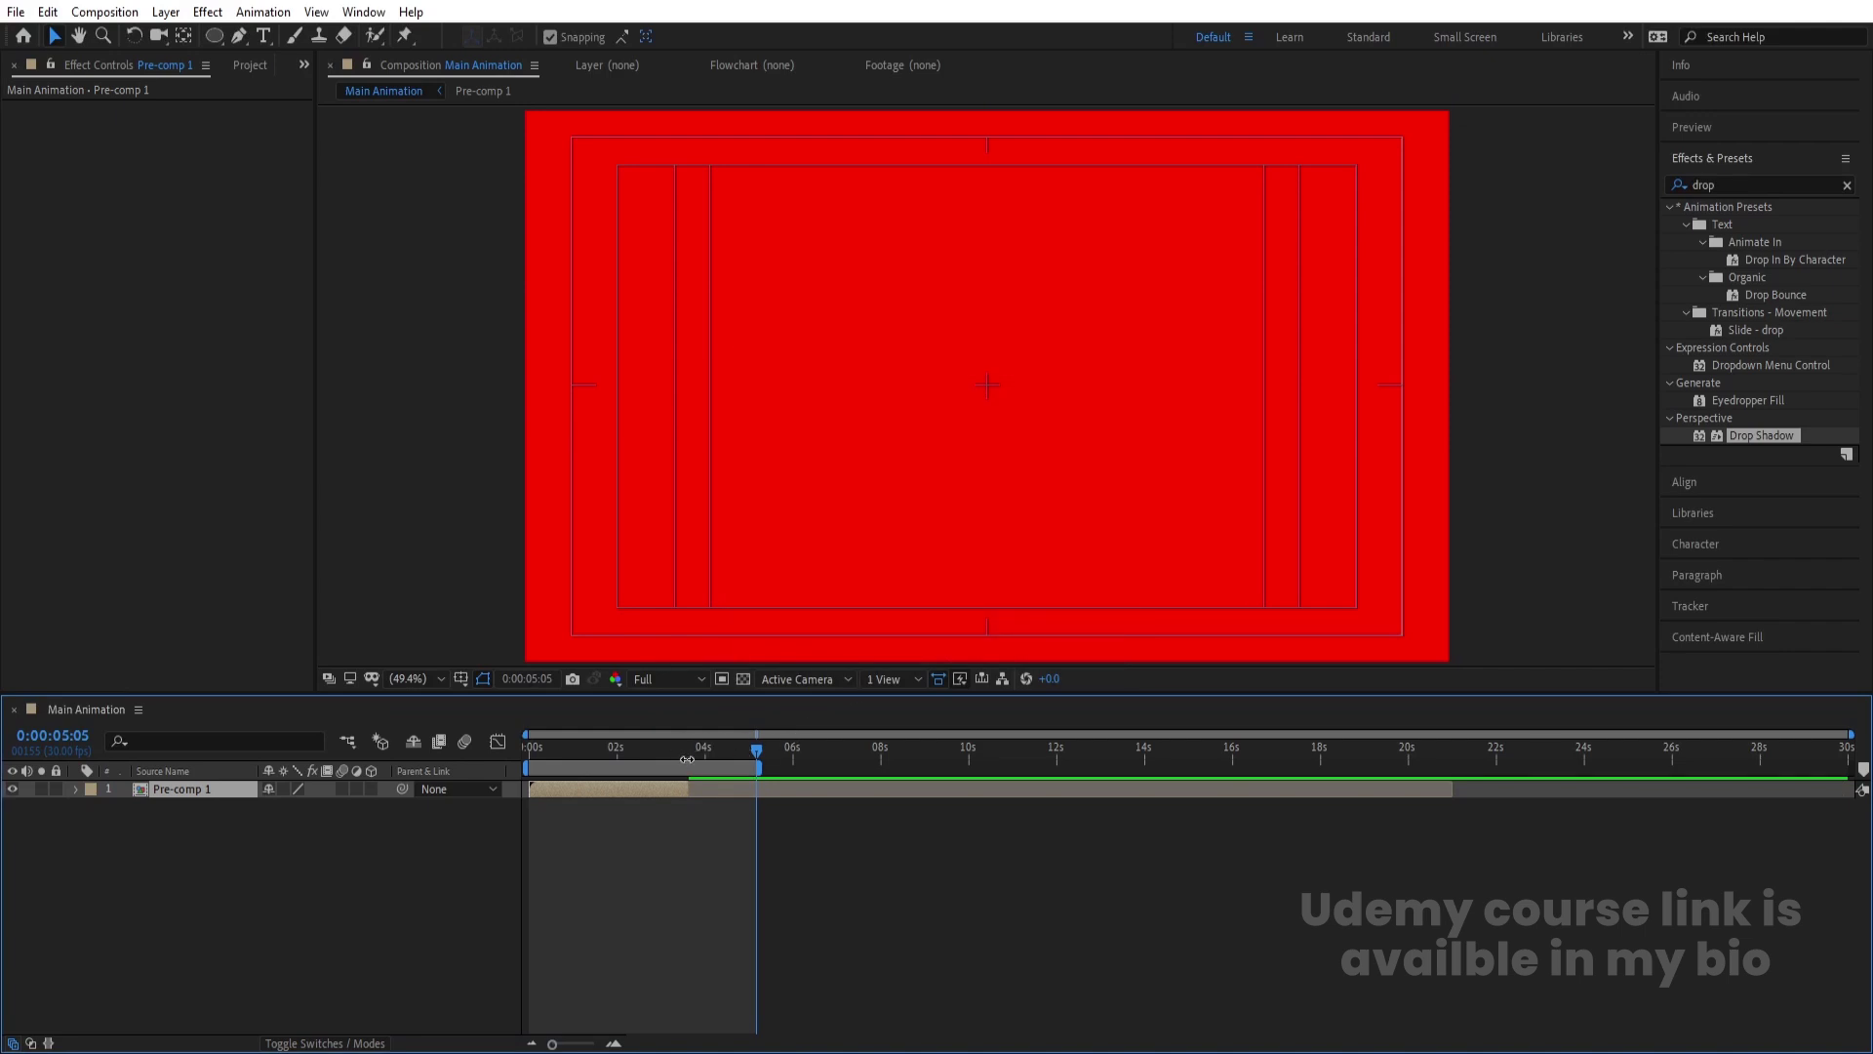
- Set the work area end at 3:19 and preview the shortened swirl
click(681, 747)
key(equal)
key(equal)
key(equal)
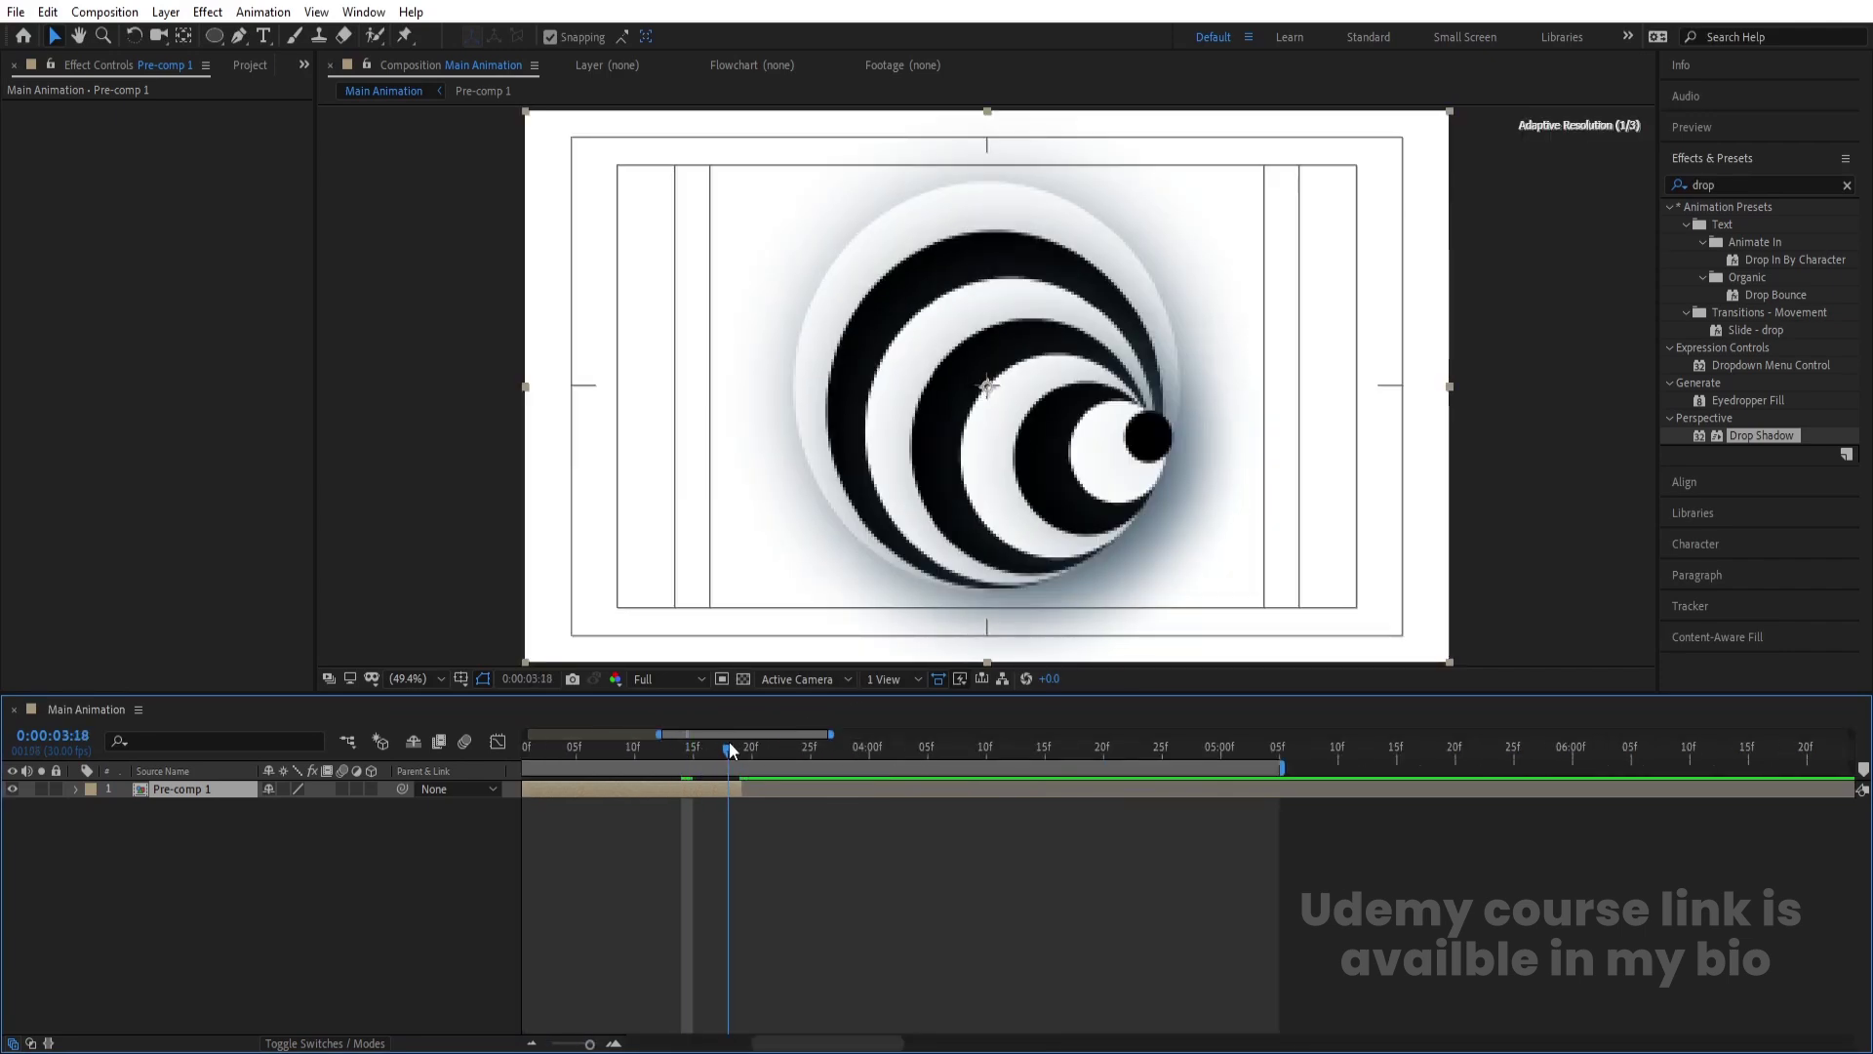
key(n)
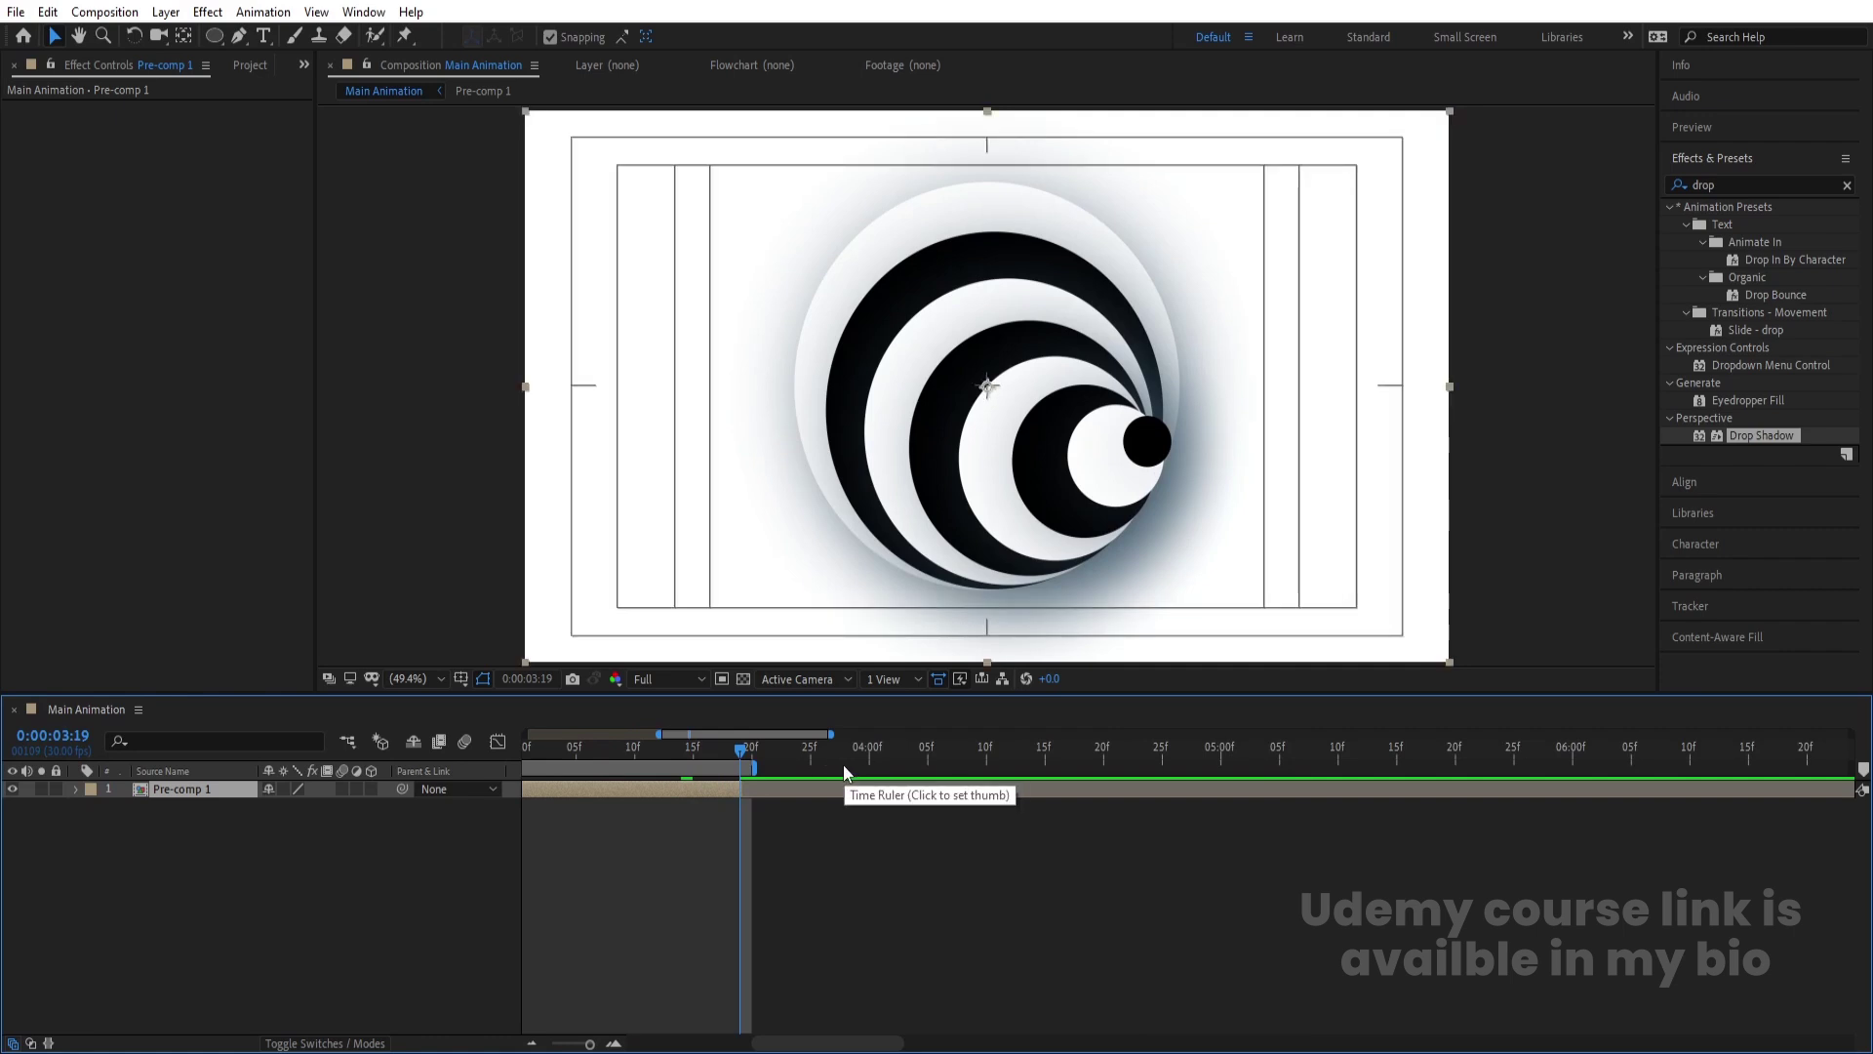
key(space)
key(minus)
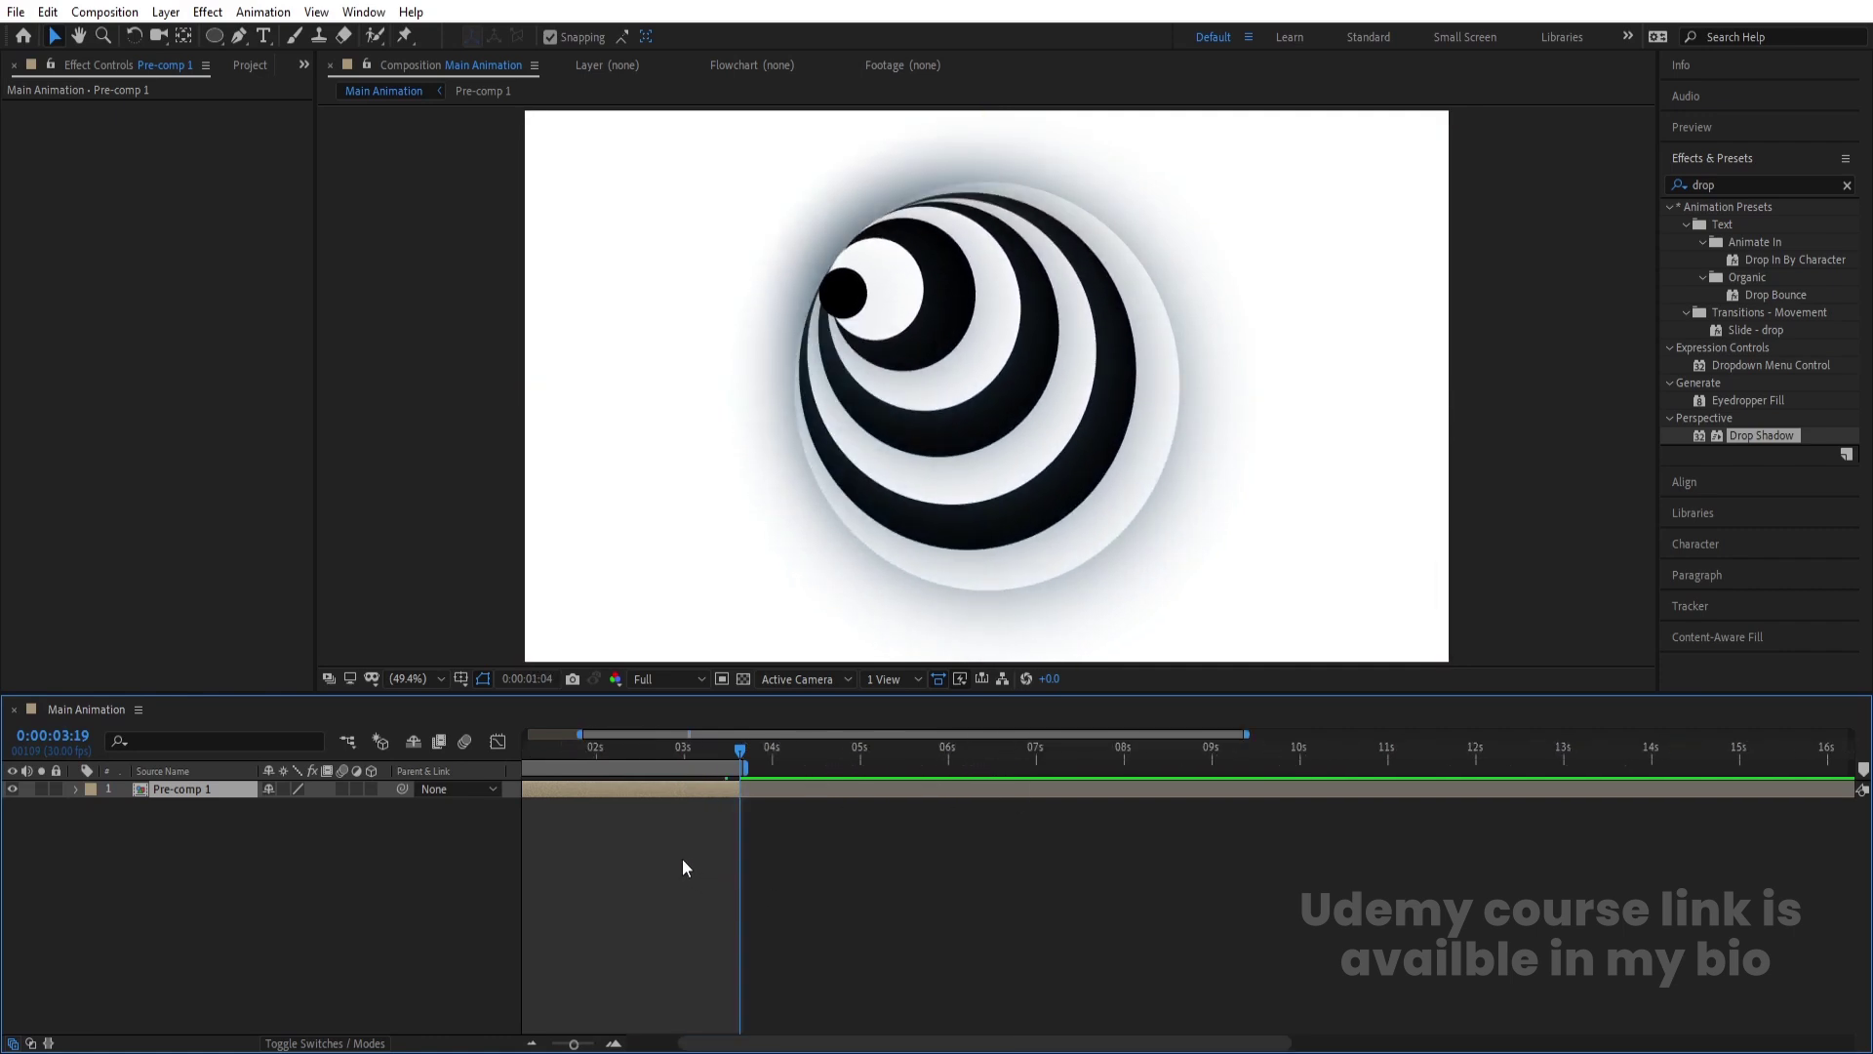
key(space)
key(minus)
key(space)
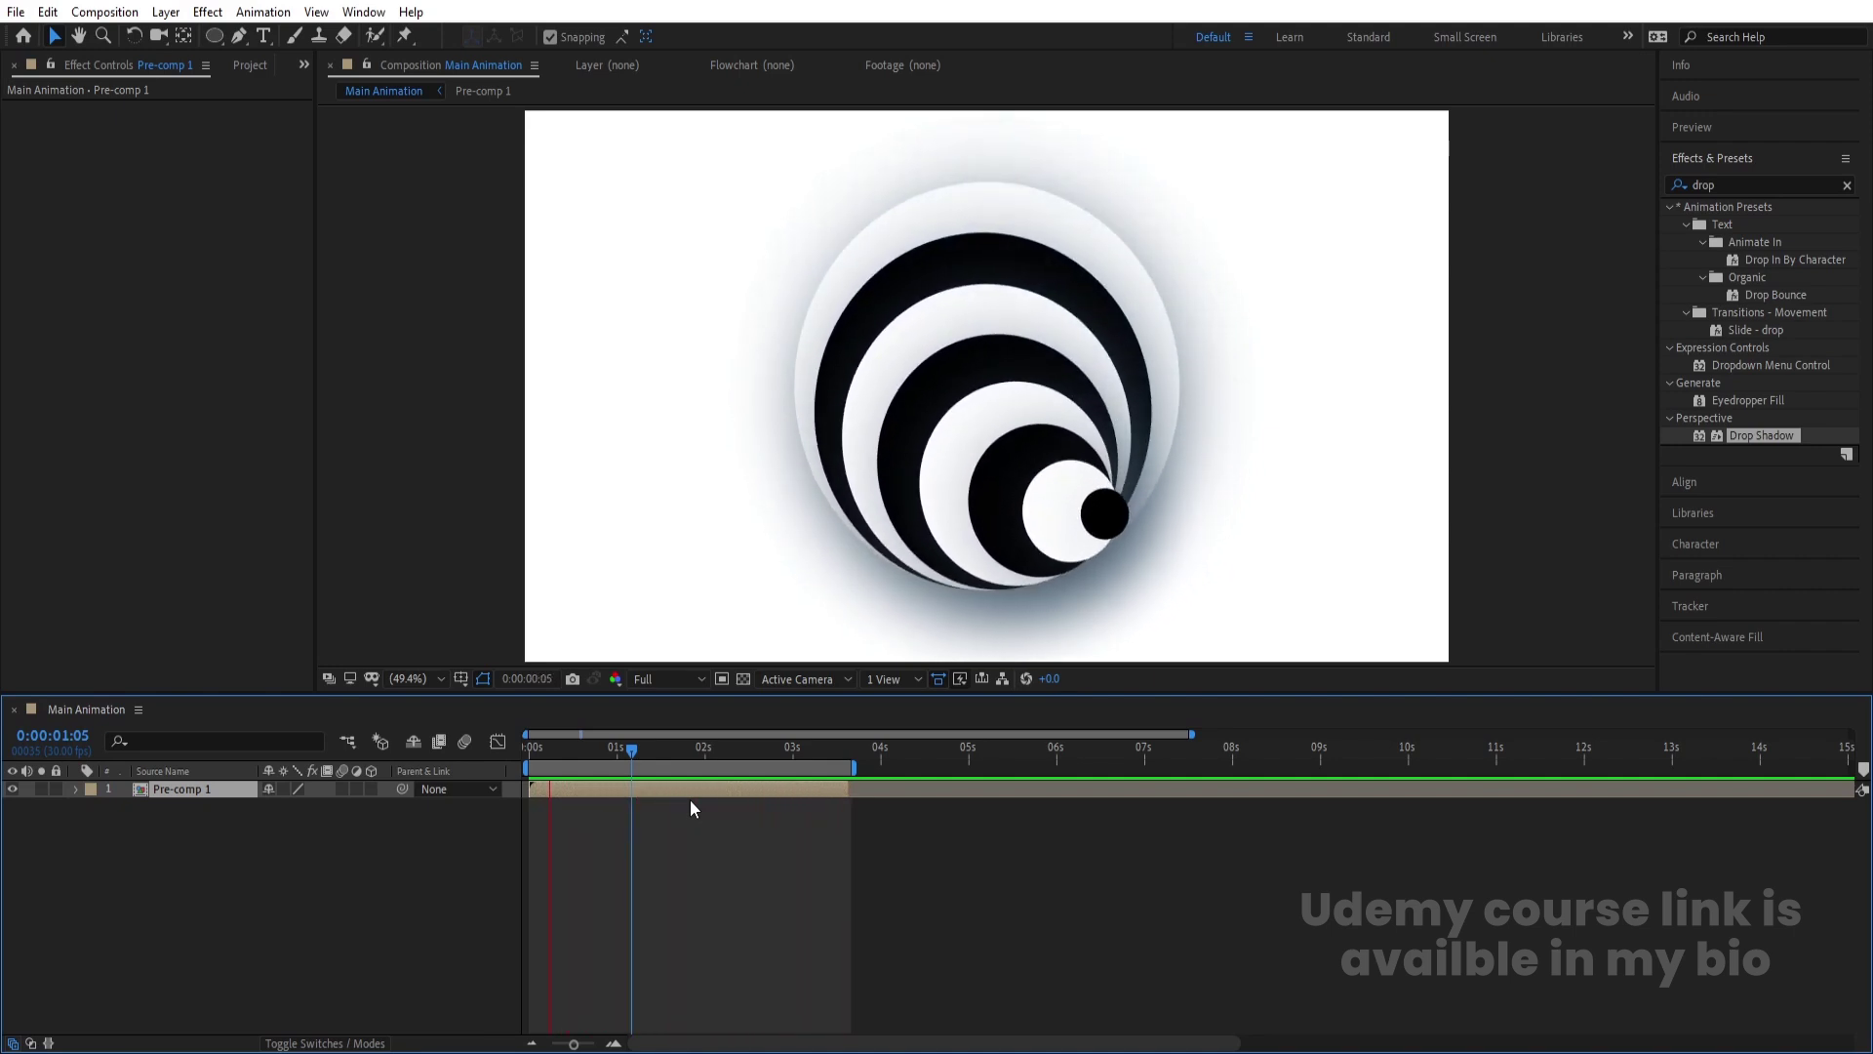
key(space)
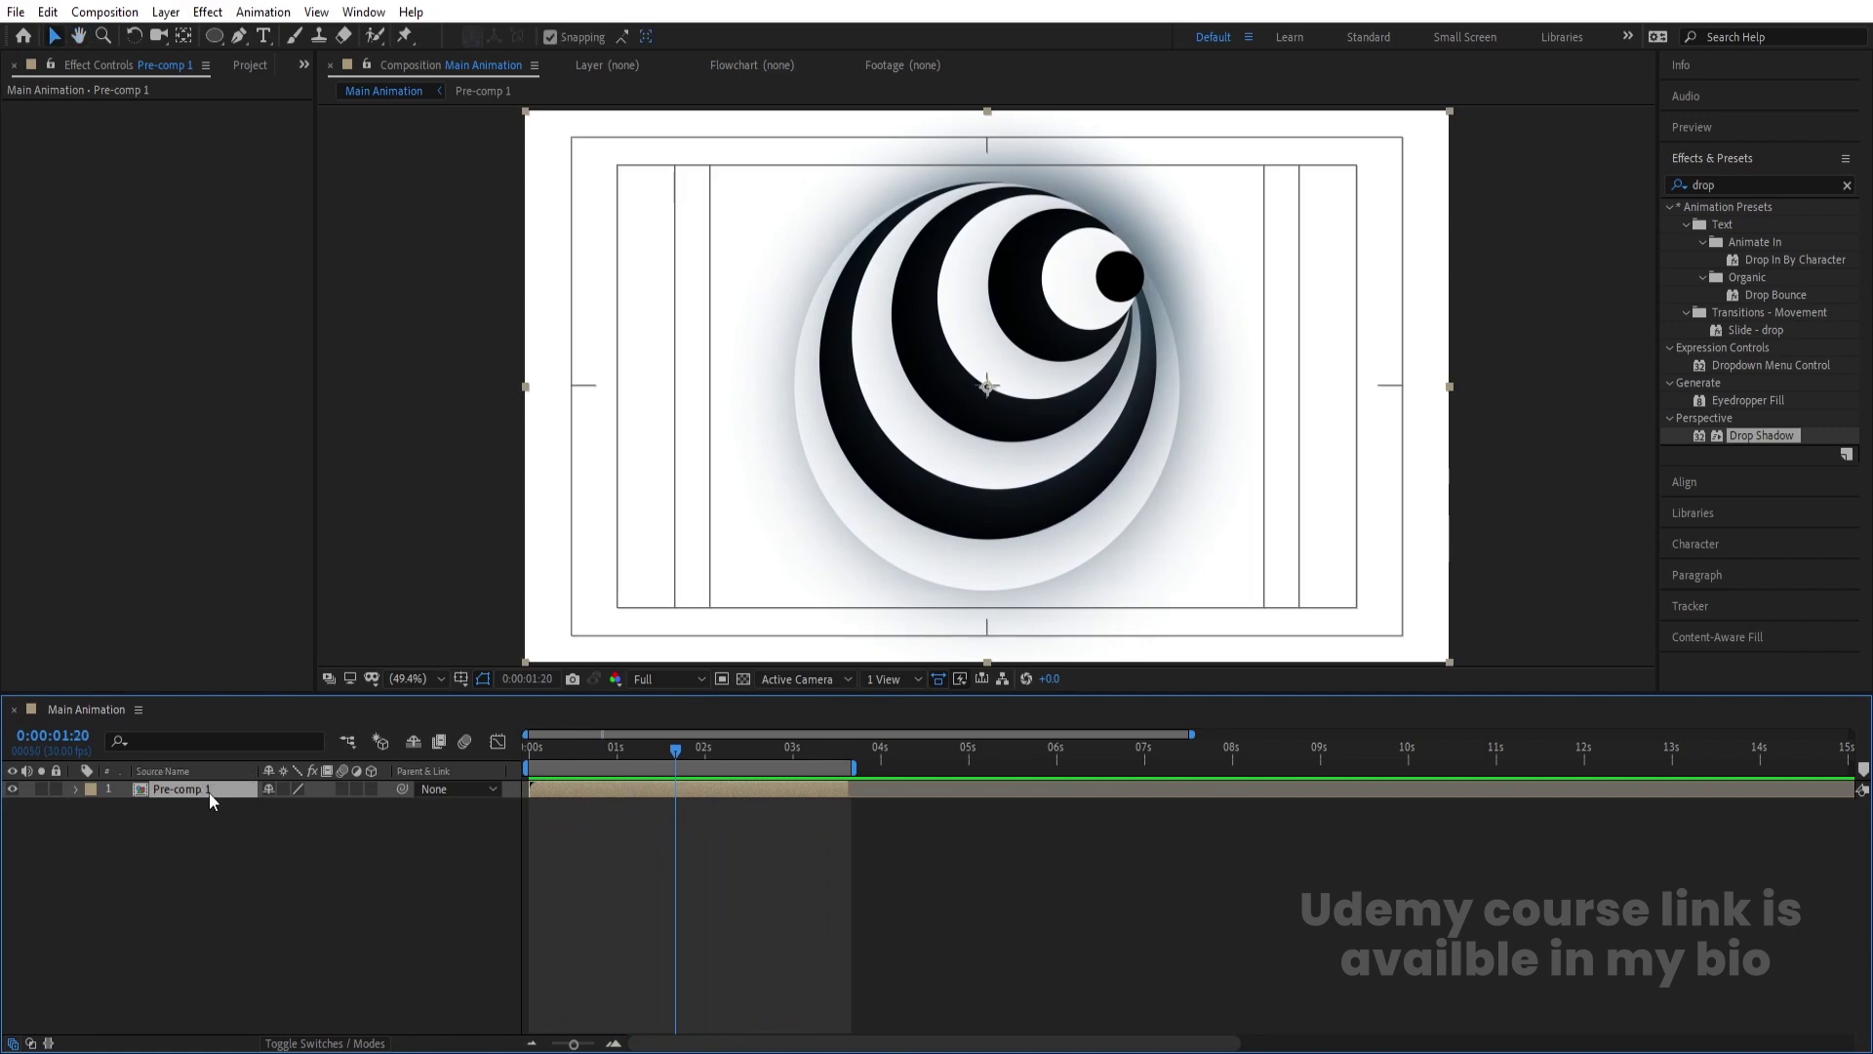
- Inspect the layers inside Pre-comp 1, then return to Main Animation
double_click(209, 792)
key(ctrl+a)
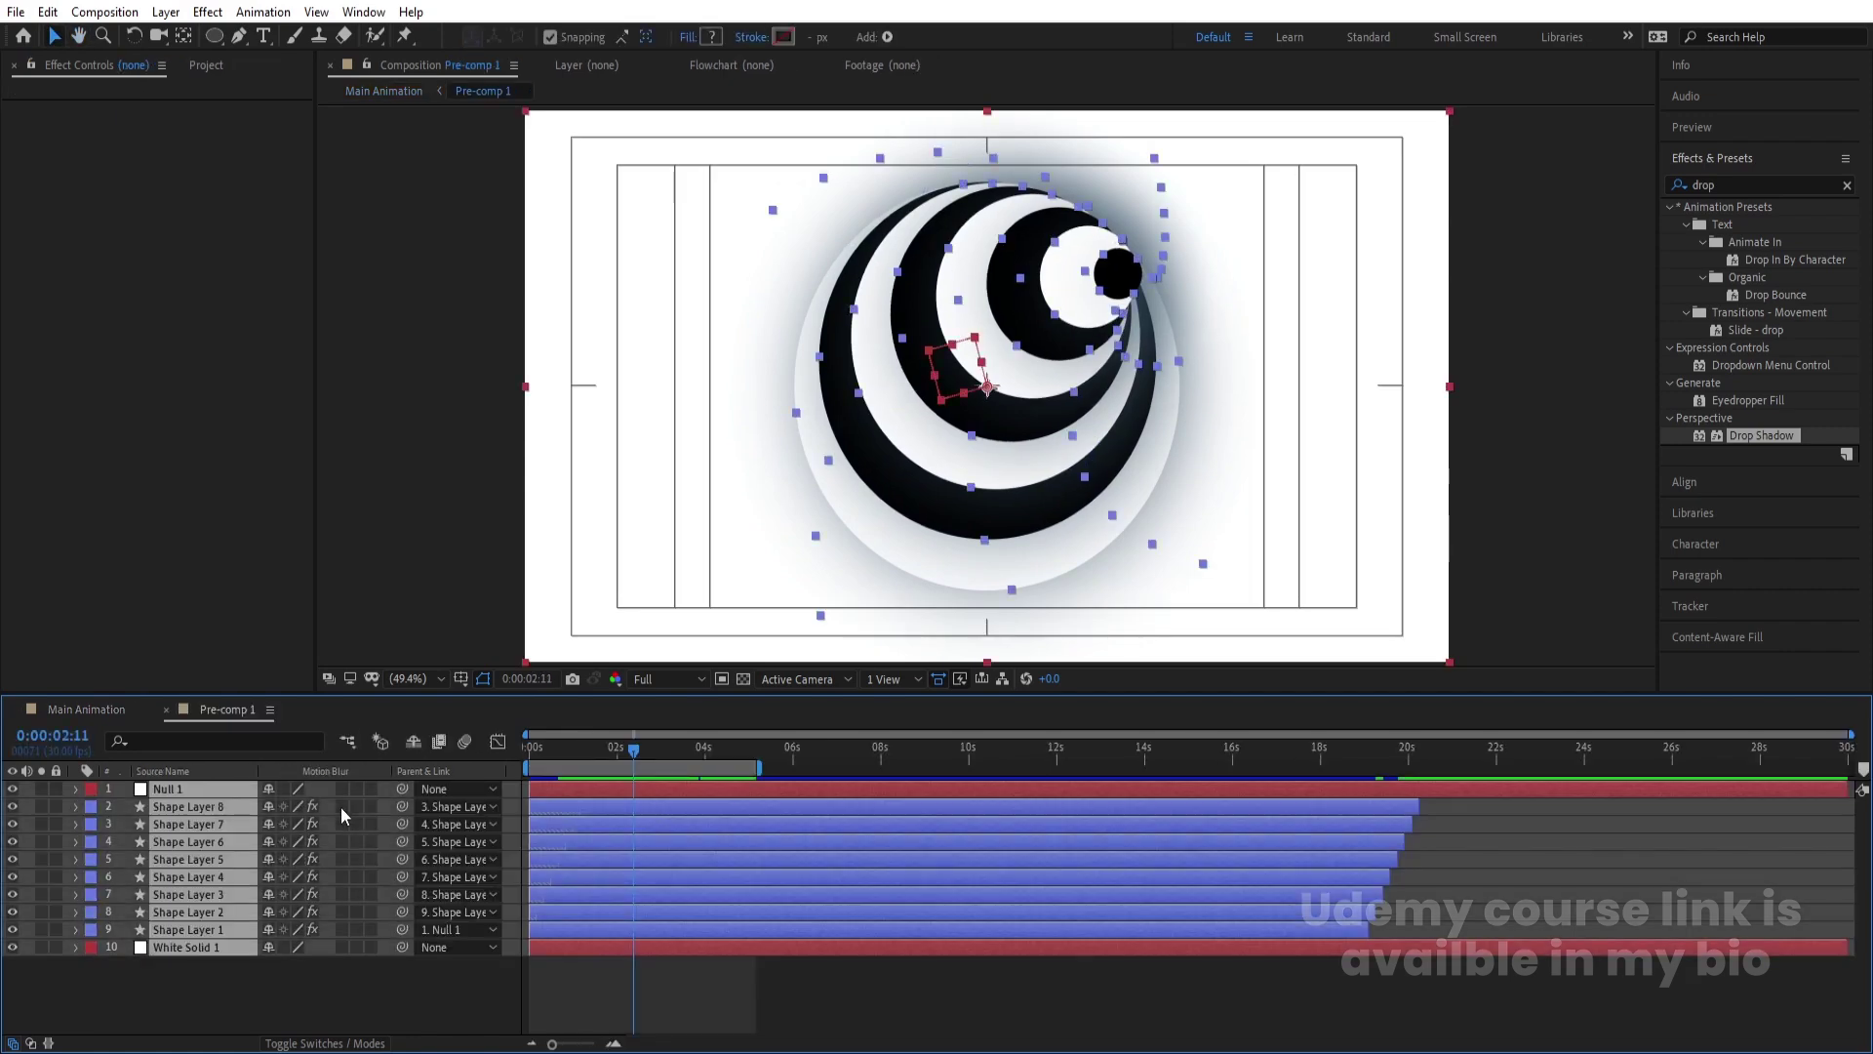
click(96, 708)
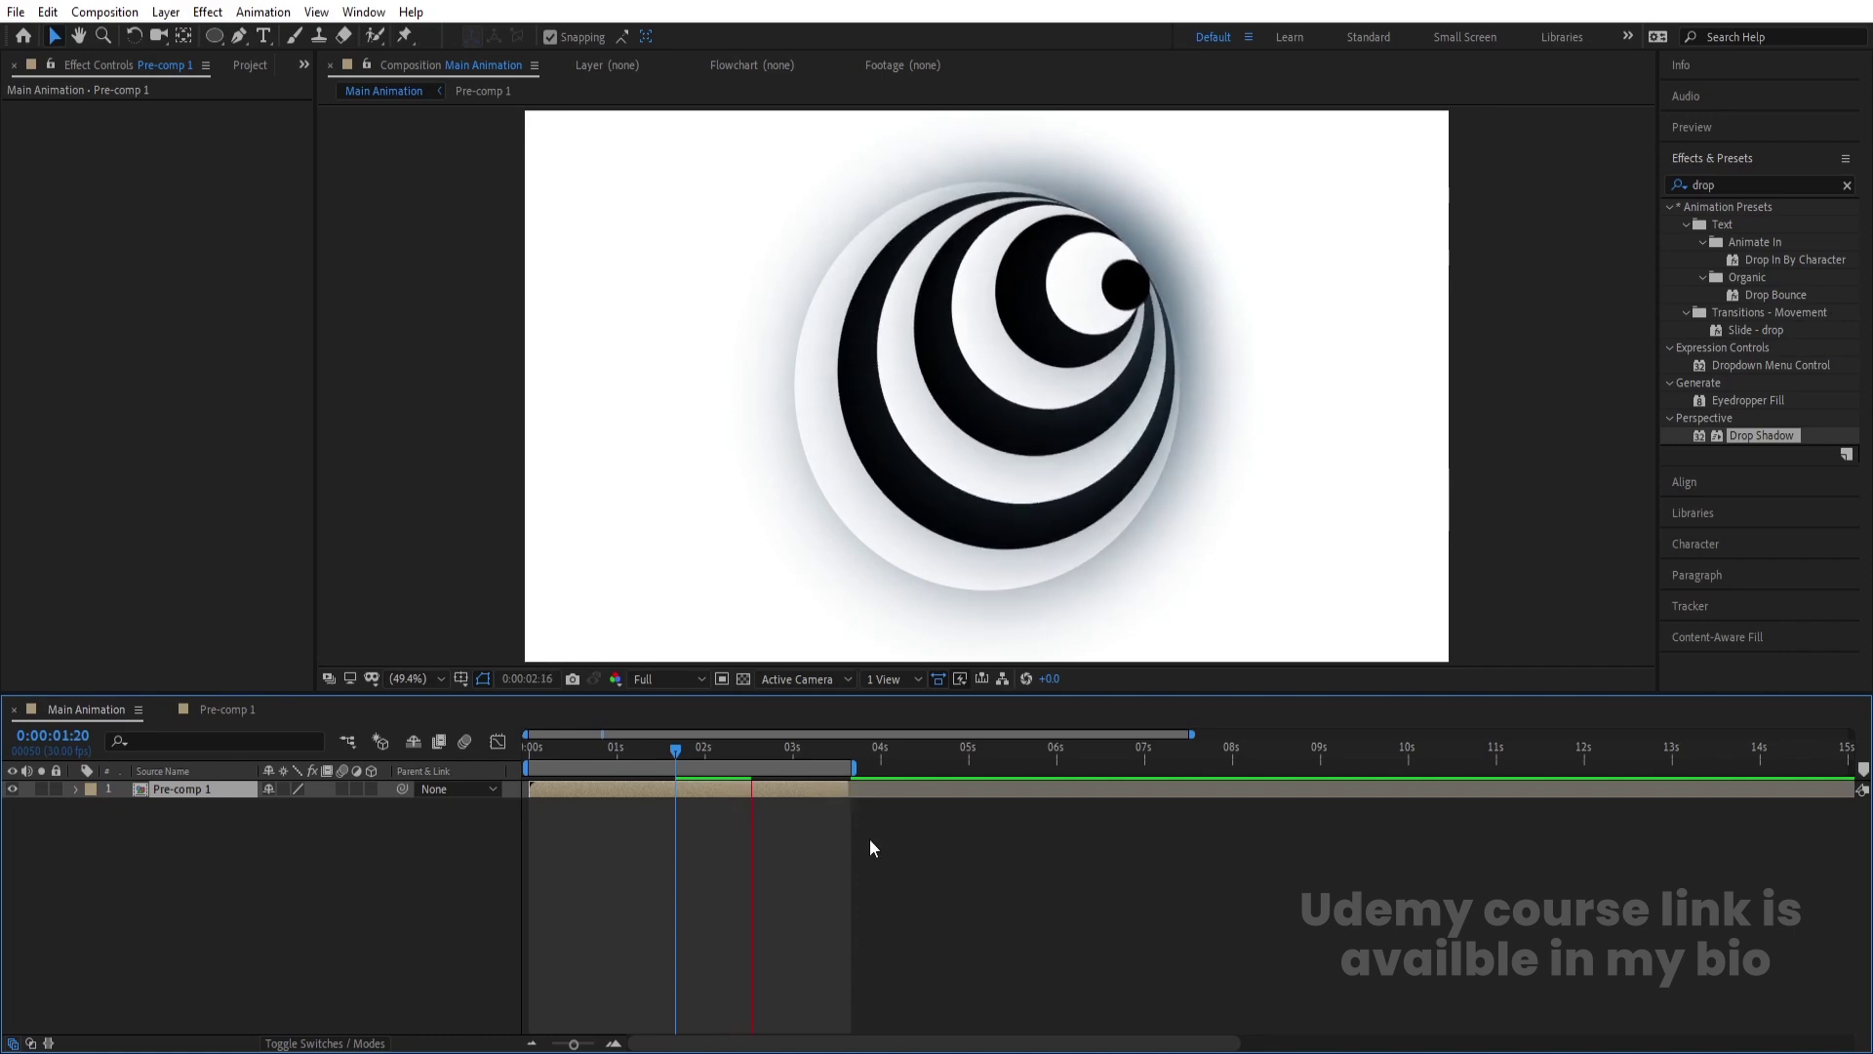
- Add an adjustment layer with the Tint effect and preview it with swapped colours
click(292, 864)
right_click(293, 865)
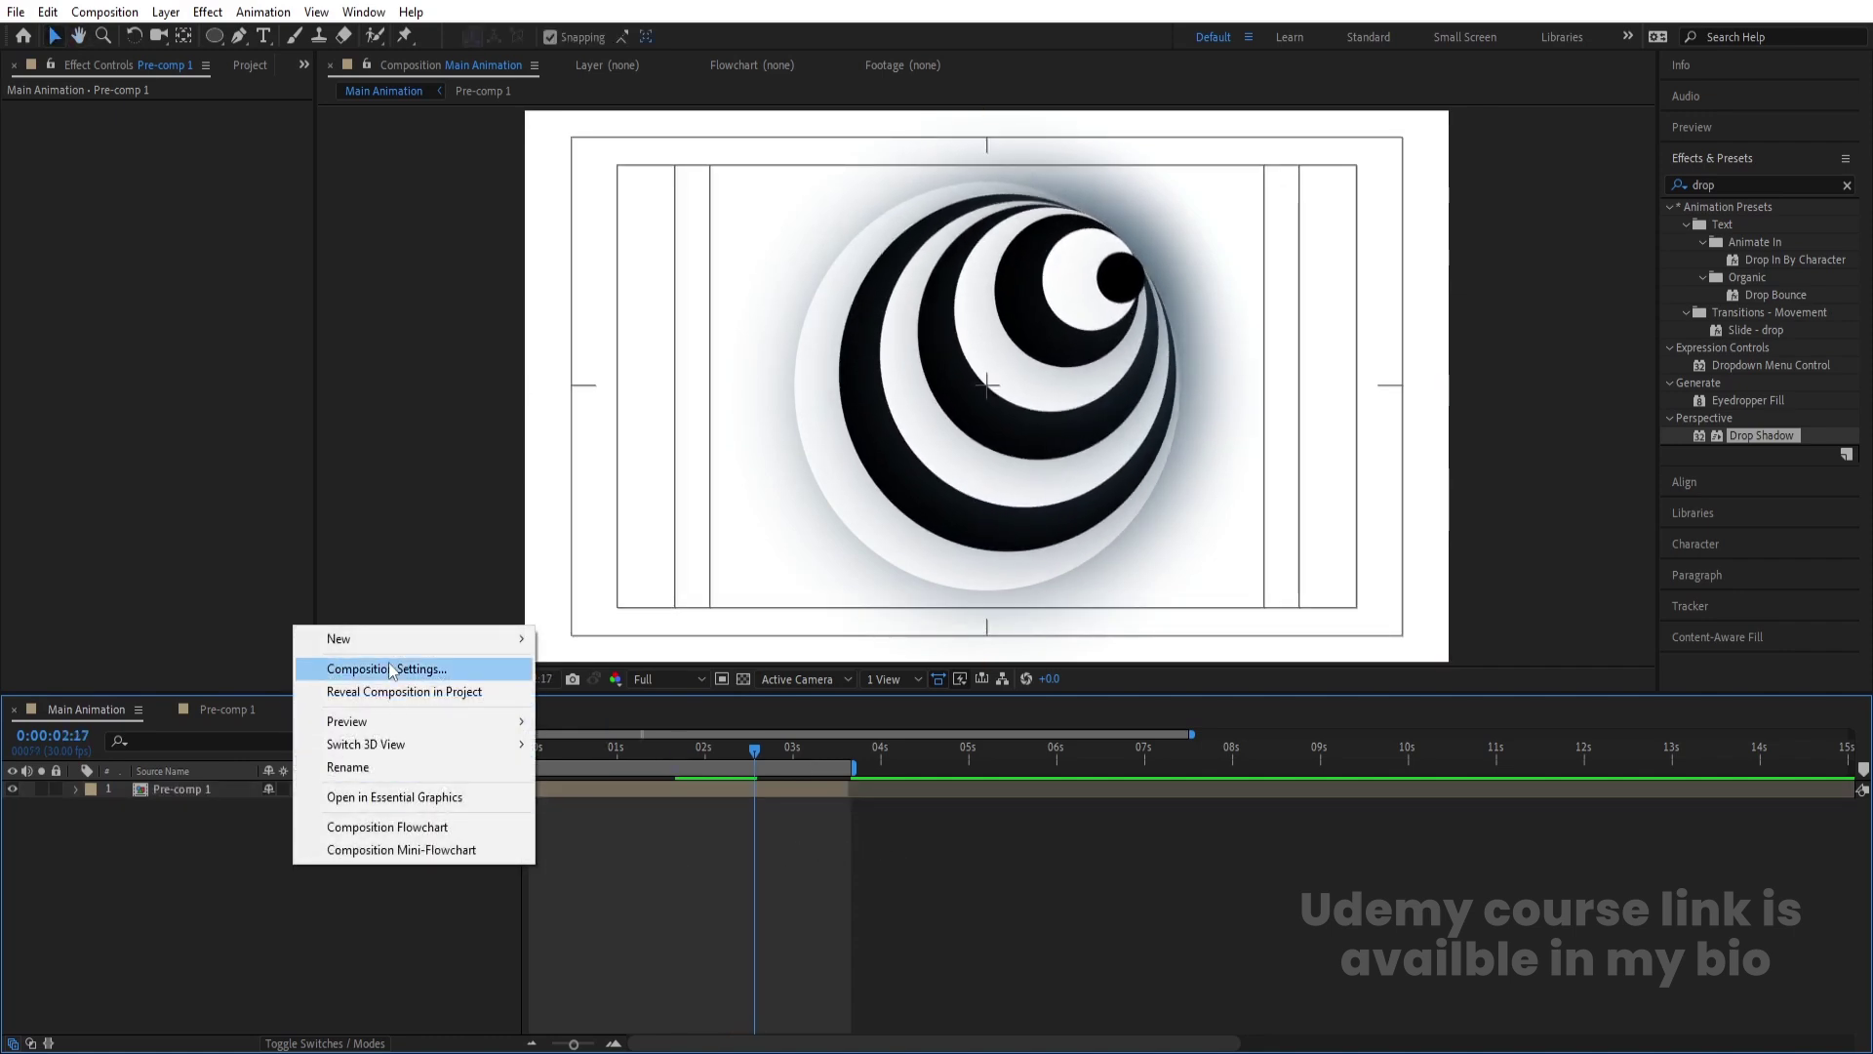
mouse_move(378, 644)
click(609, 805)
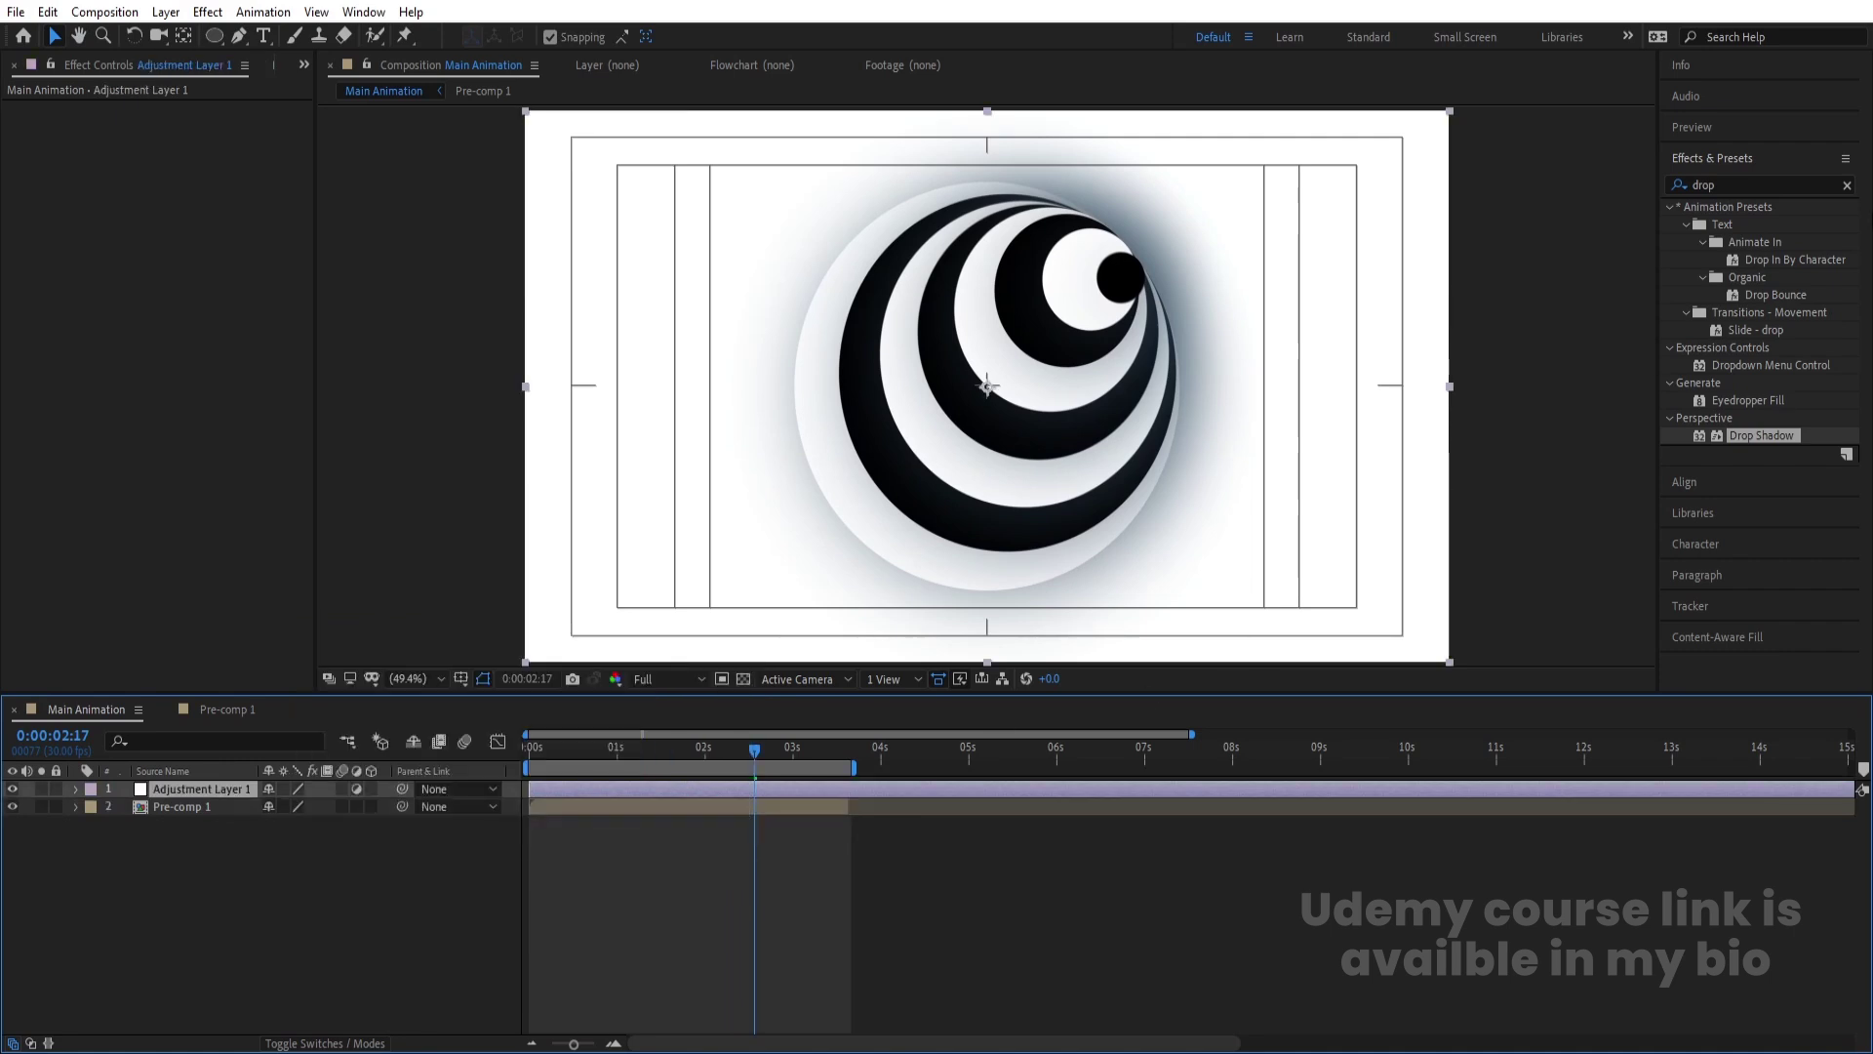
click(1731, 183)
text(tint)
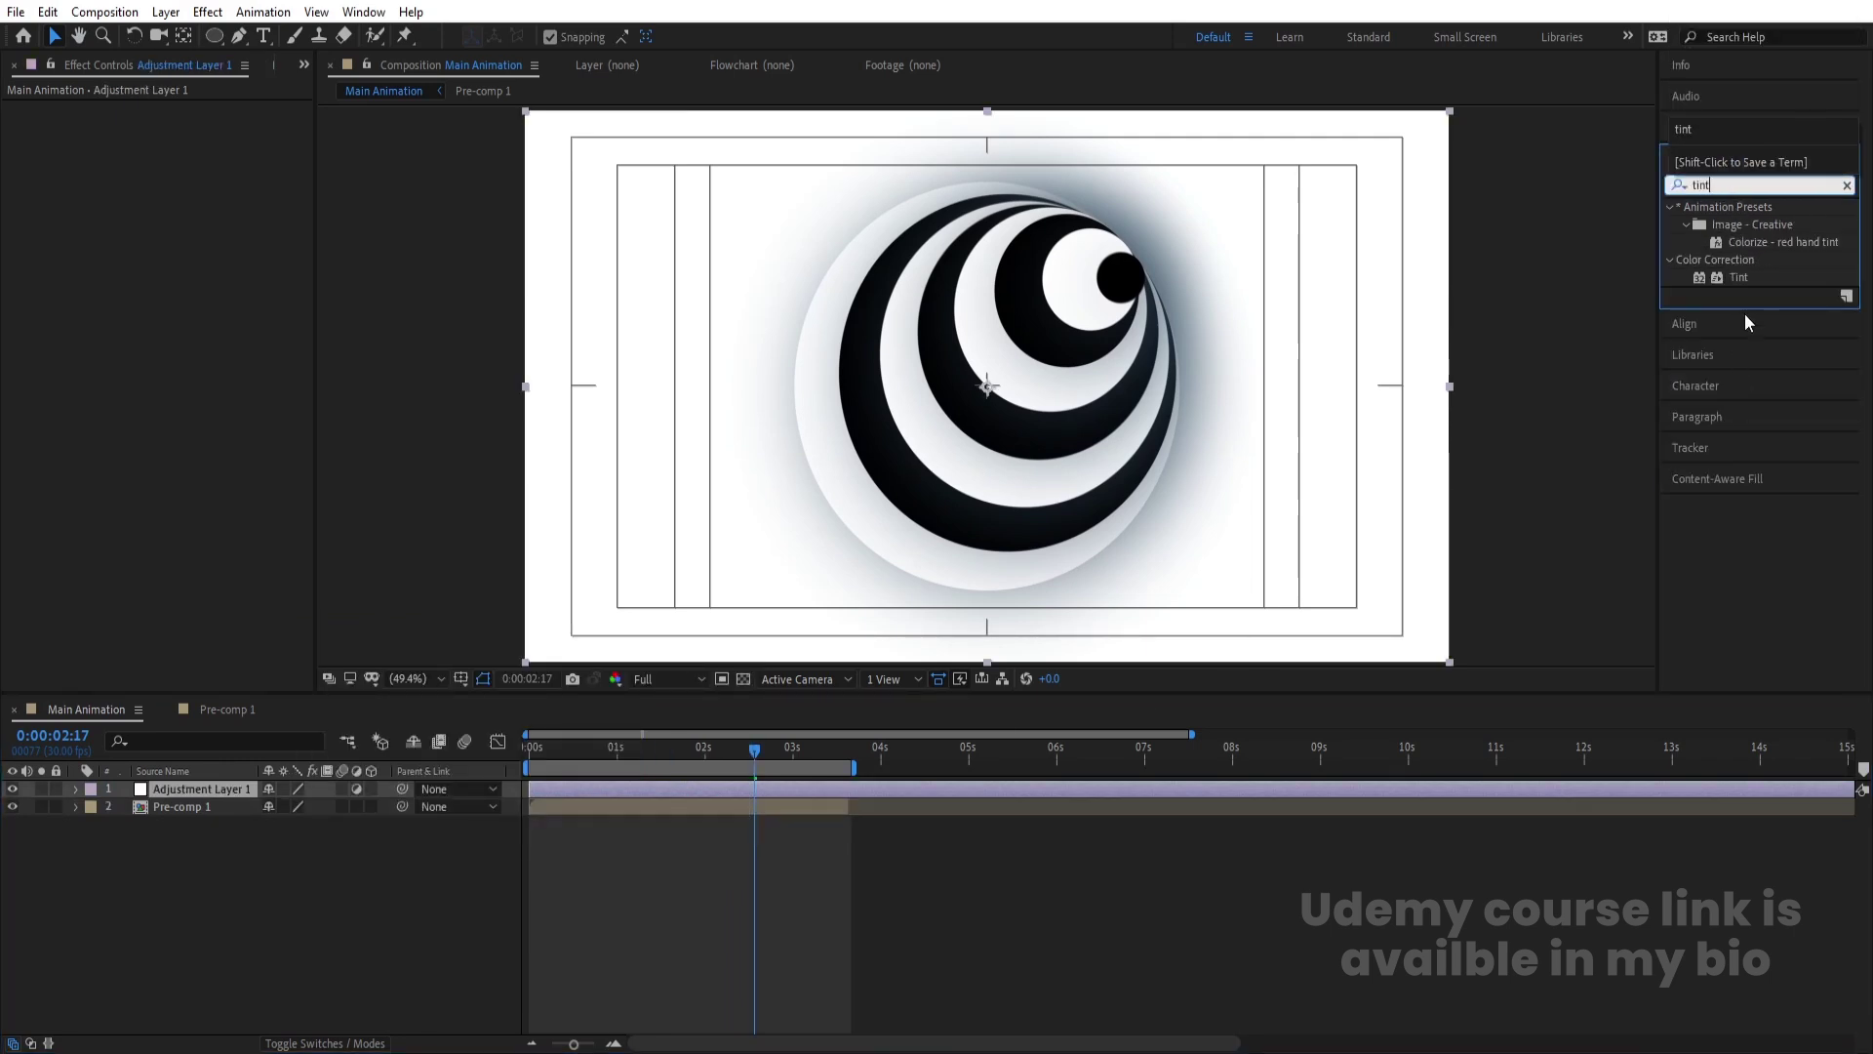
drag(1738, 277, 1332, 476)
click(224, 181)
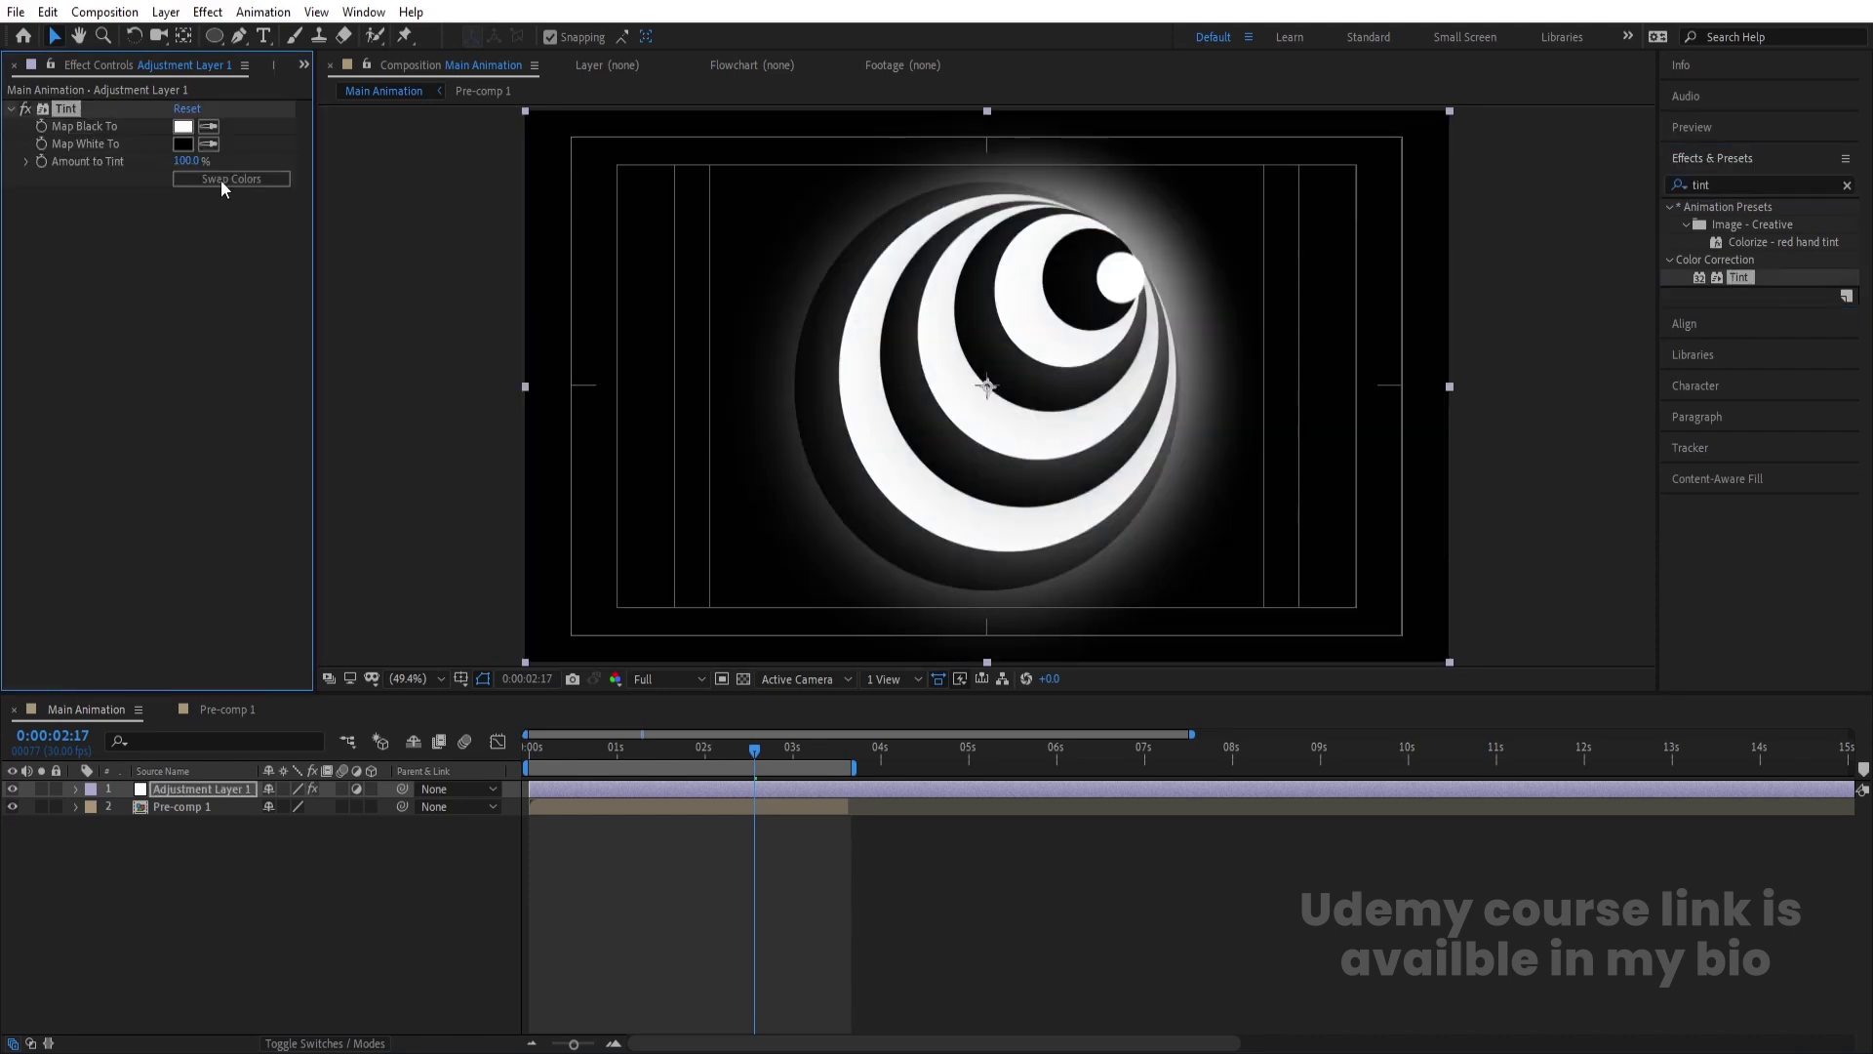
key(space)
key(space)
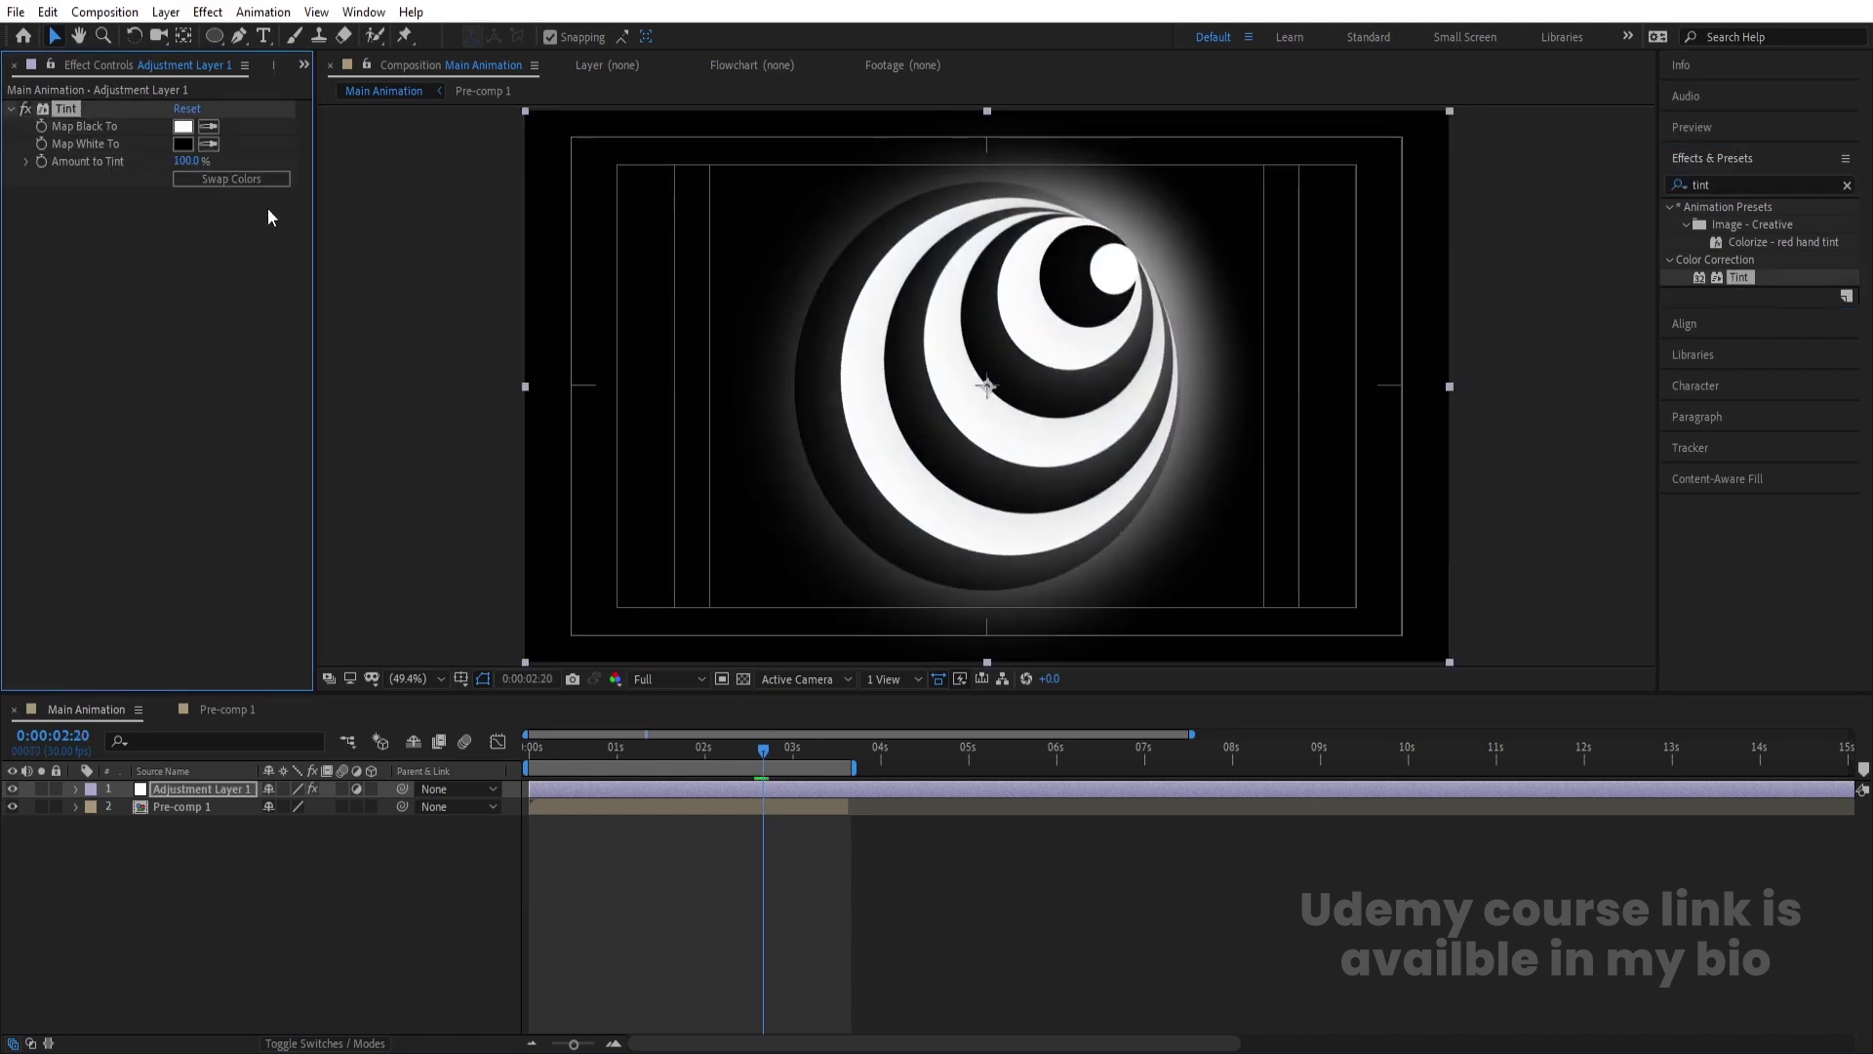
click(227, 178)
- Set Tint's Map Black To red and Map White To 0A84FF, then Map Black To FFFFFF
click(182, 126)
drag(410, 458, 606, 285)
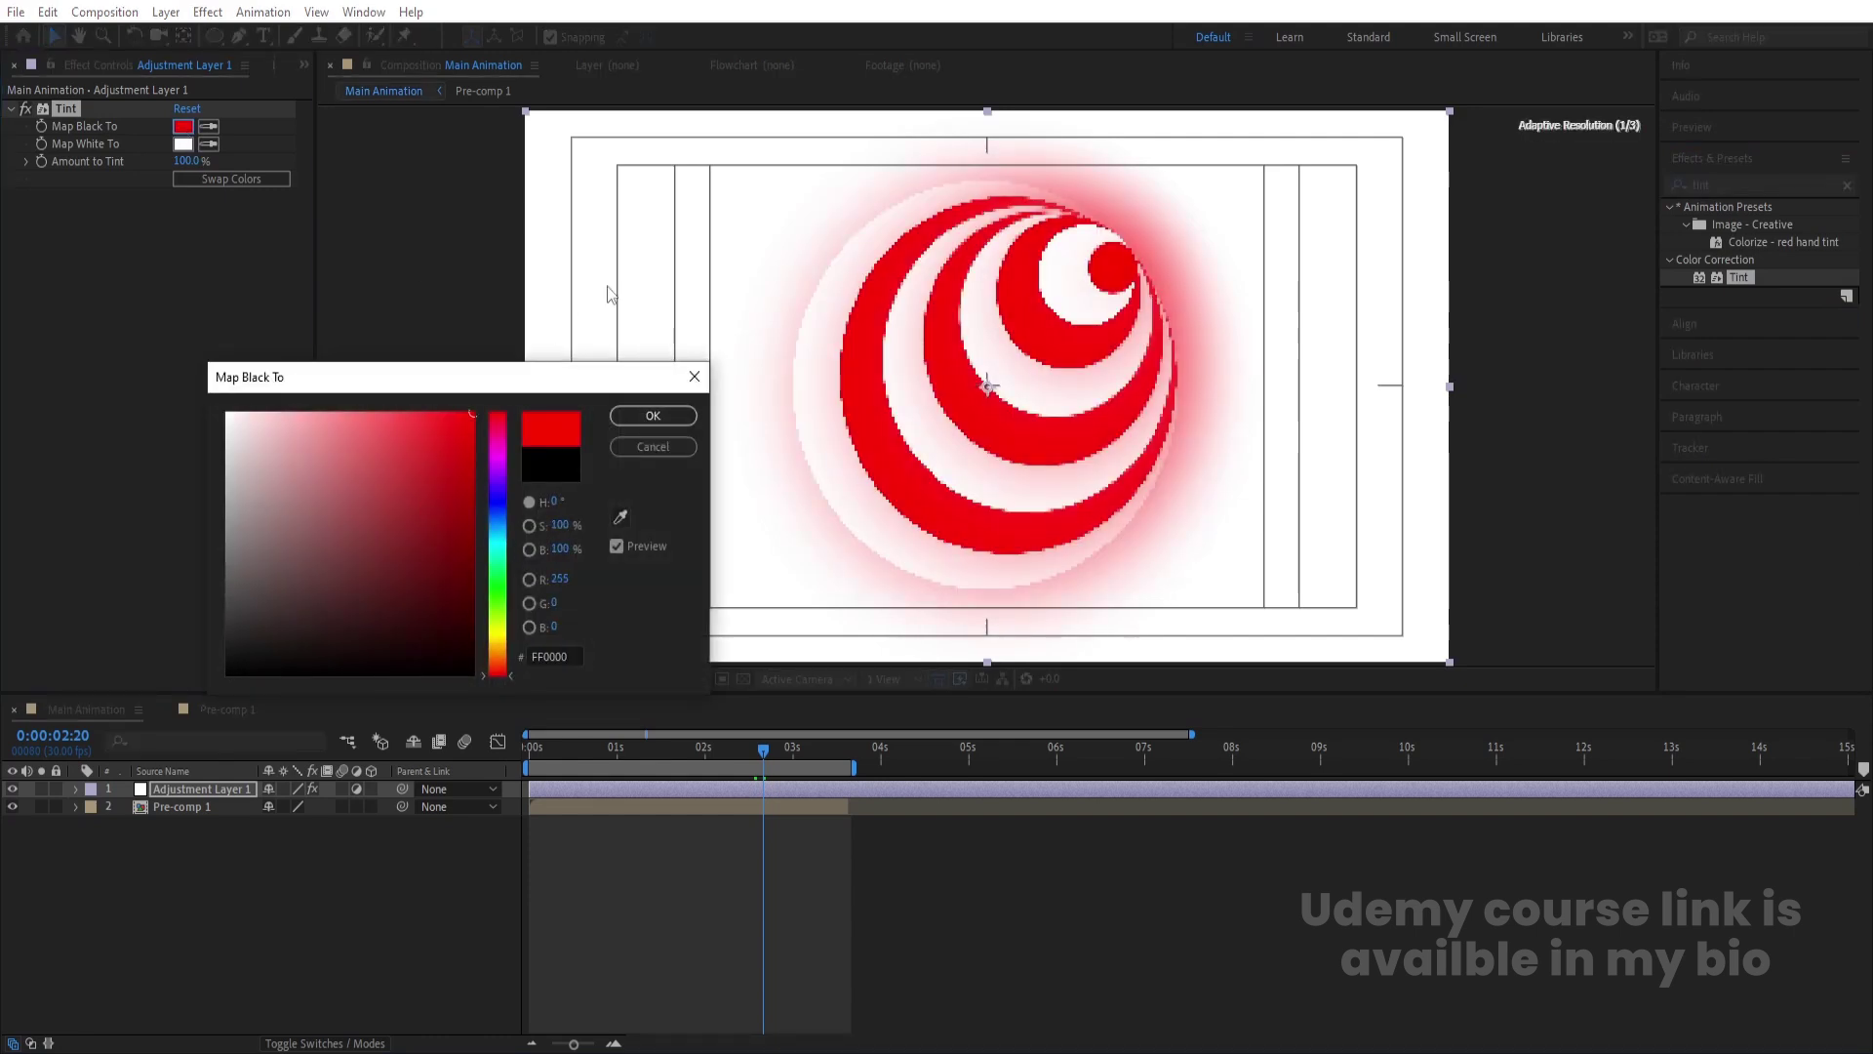
click(639, 417)
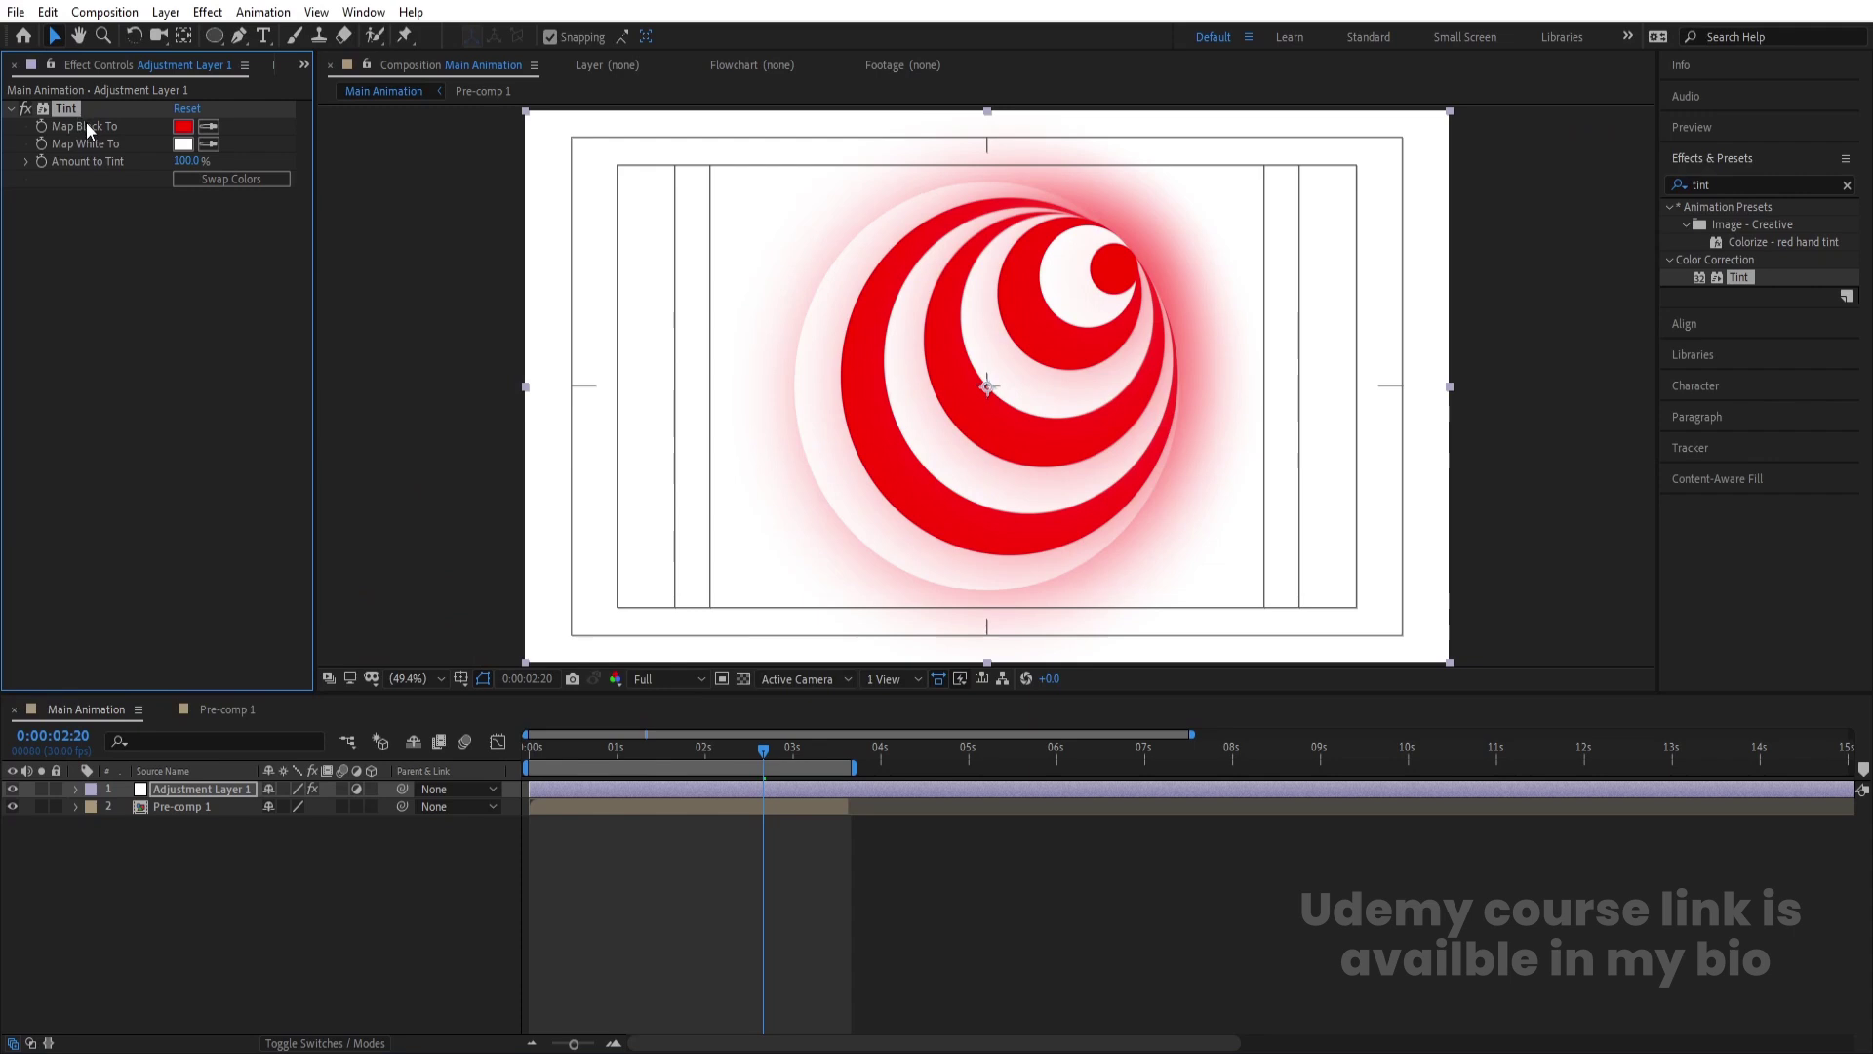
click(183, 144)
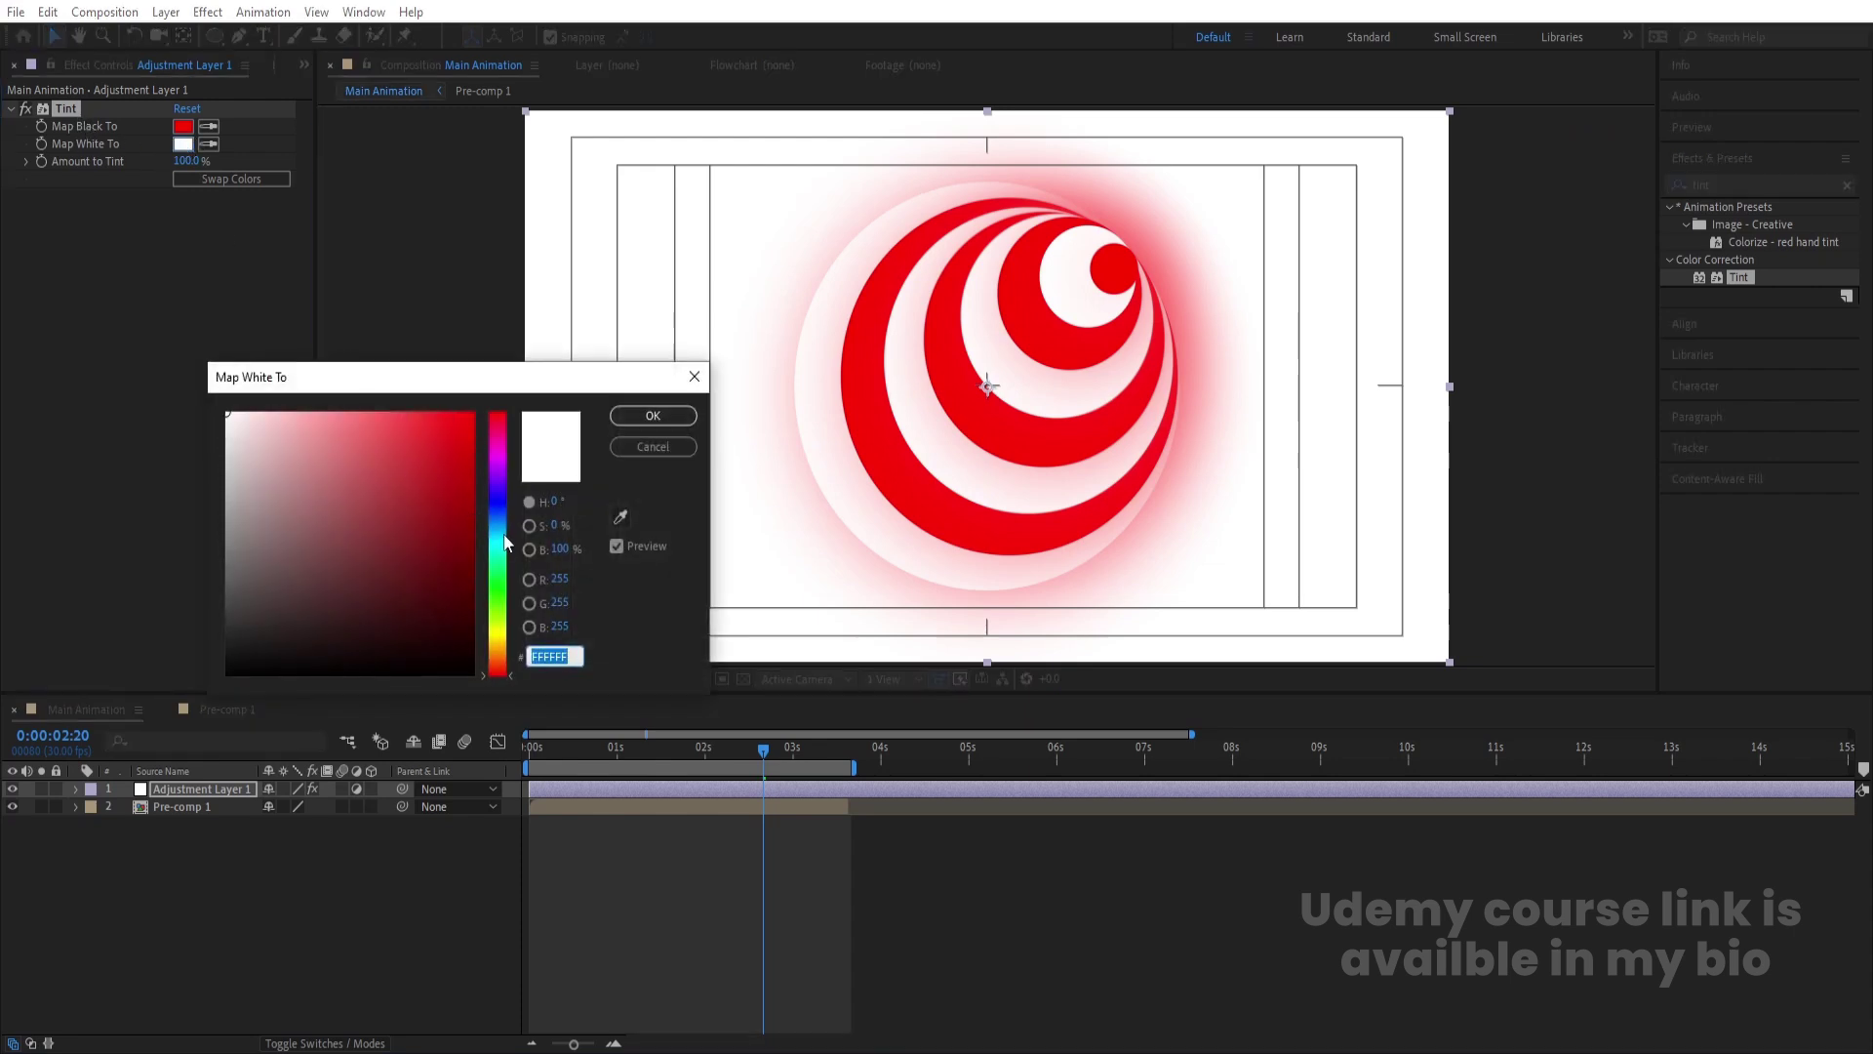
text(0A84FF)
key(Return)
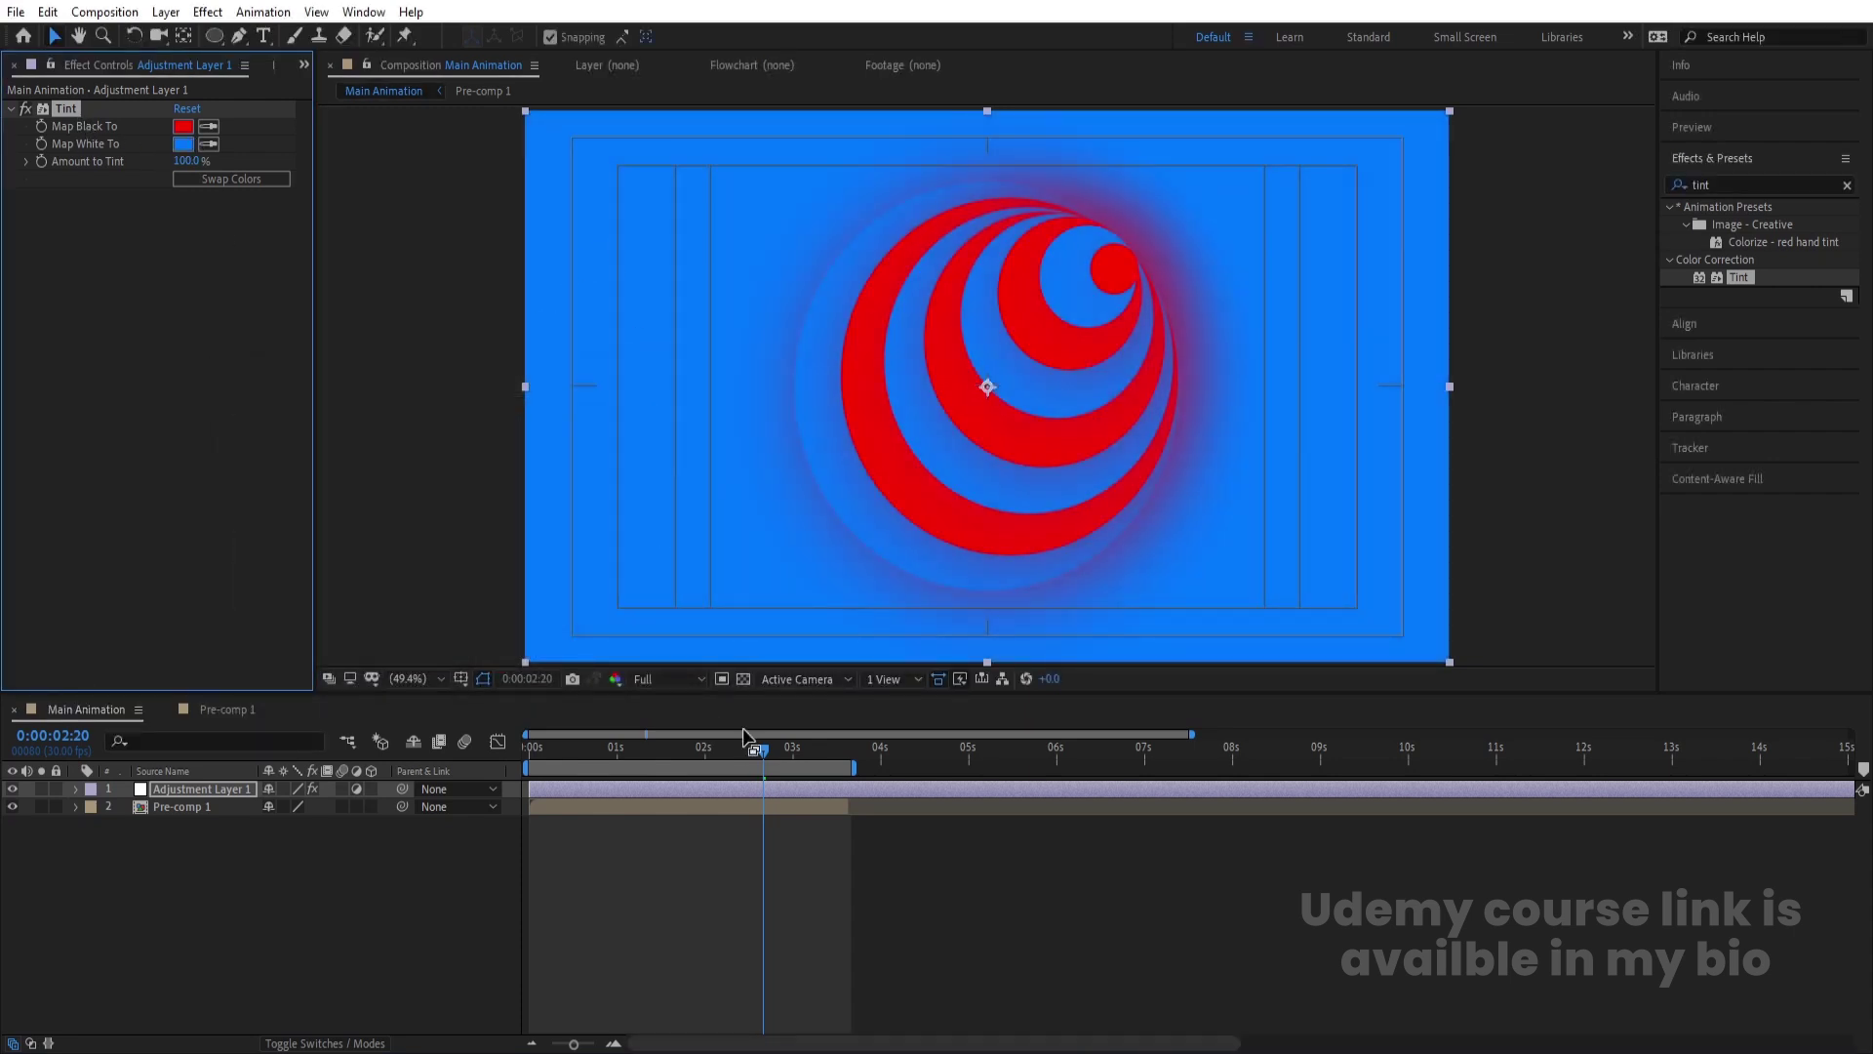
click(183, 126)
text(FFFFFF)
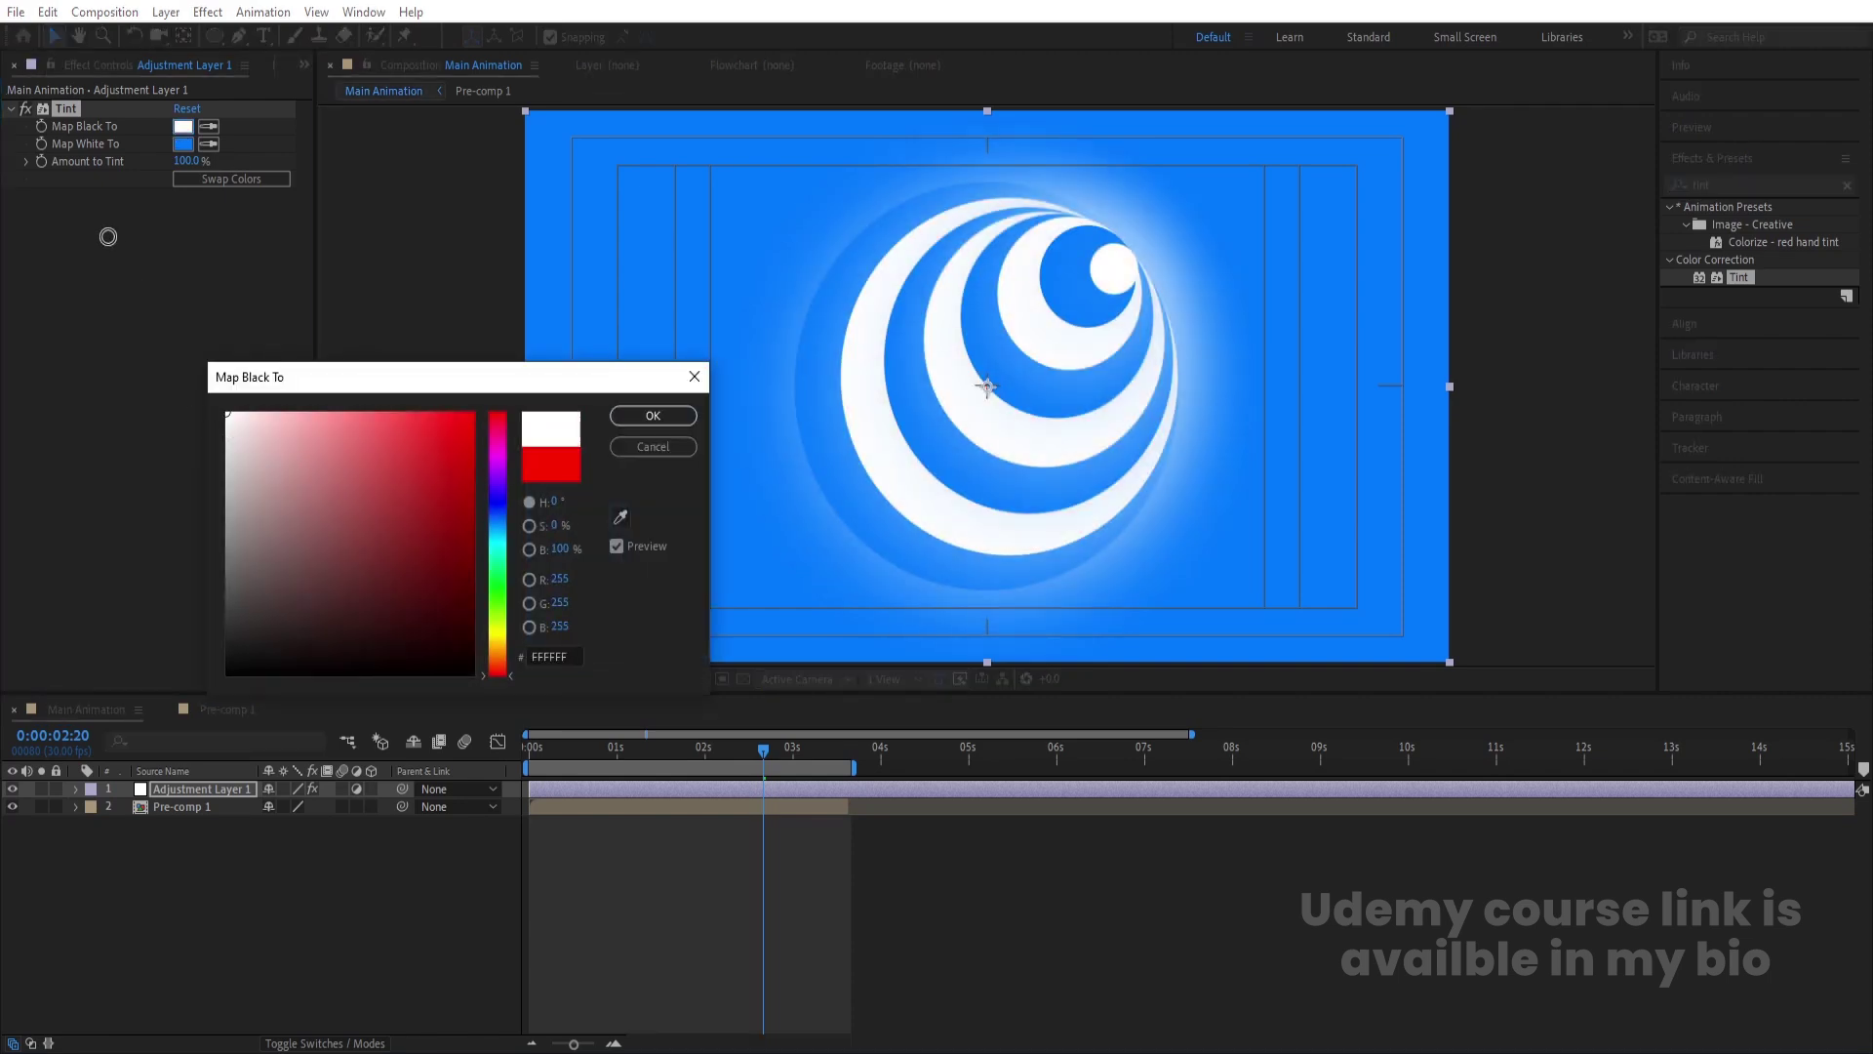